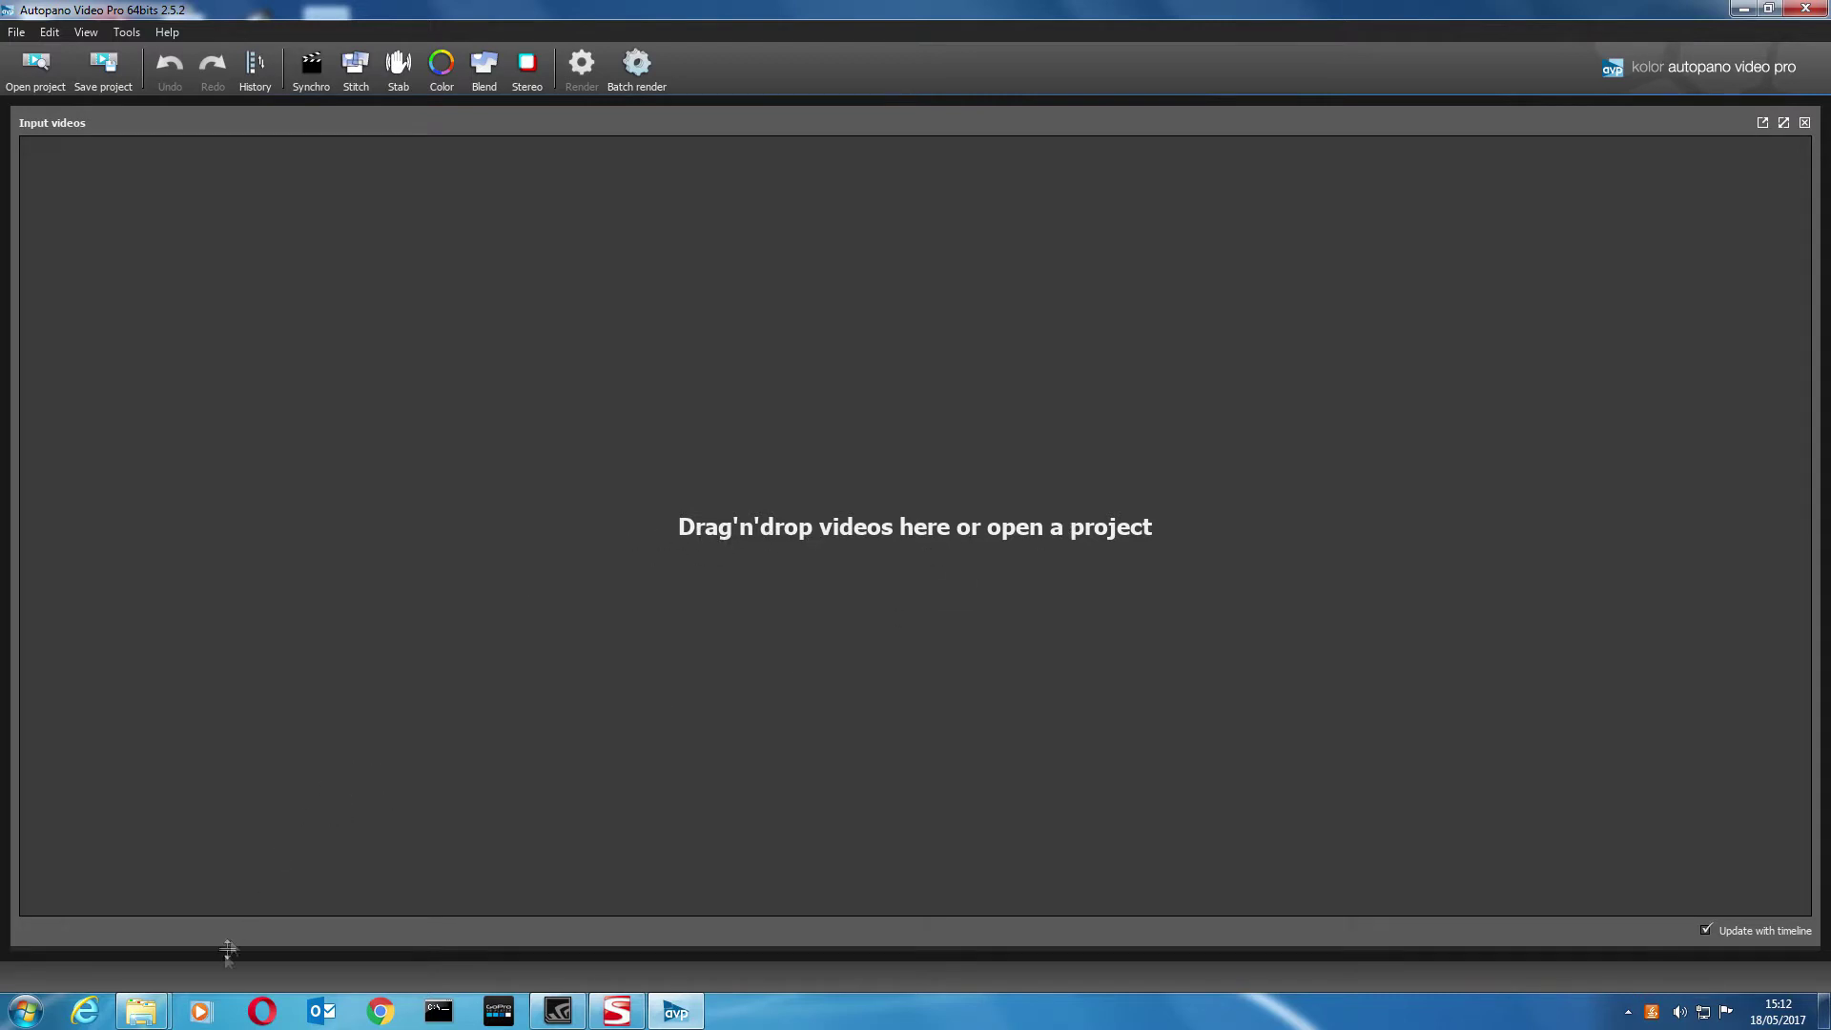
- Import the City Drive and City Drive - Copy videos from the Youtube folder into the Autopano Video Pro project
{"action": "mouse_move", "coordinate": [141, 1011]}
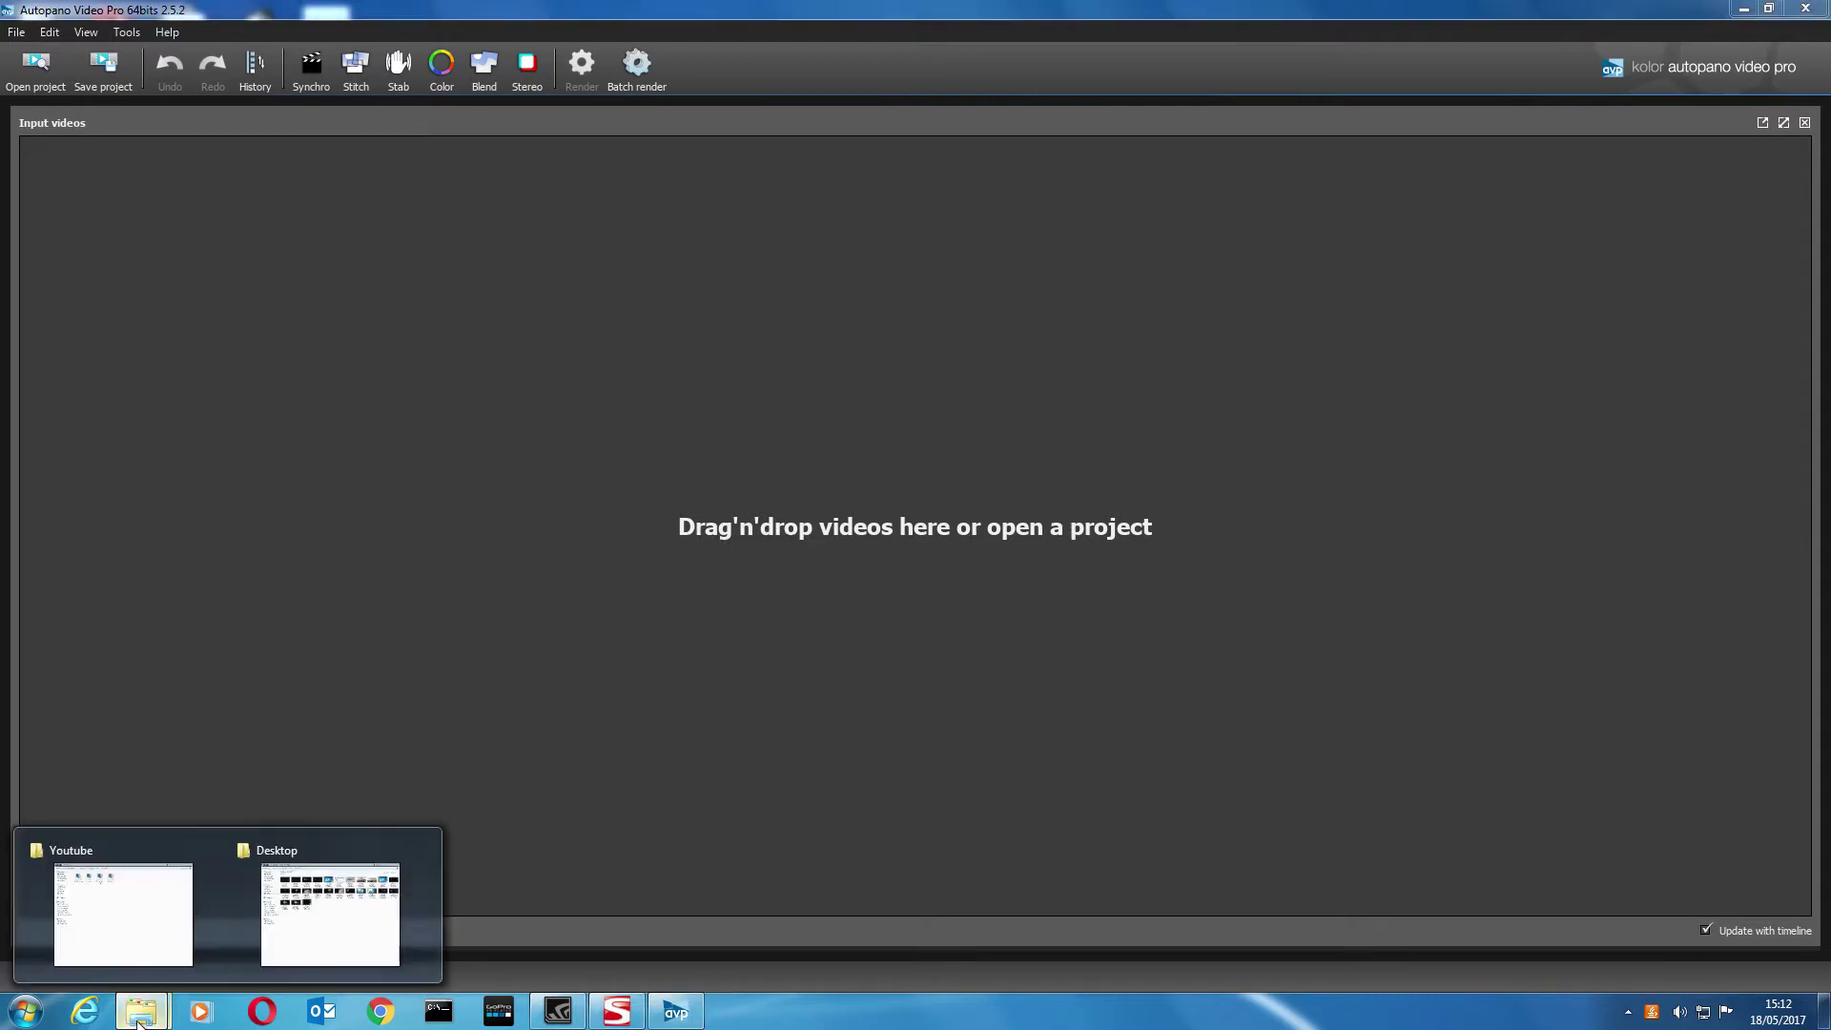
{"action": "left_click", "coordinate": [167, 915]}
{"action": "left_click_drag", "start_coordinate": [769, 411], "coordinate": [1038, 471]}
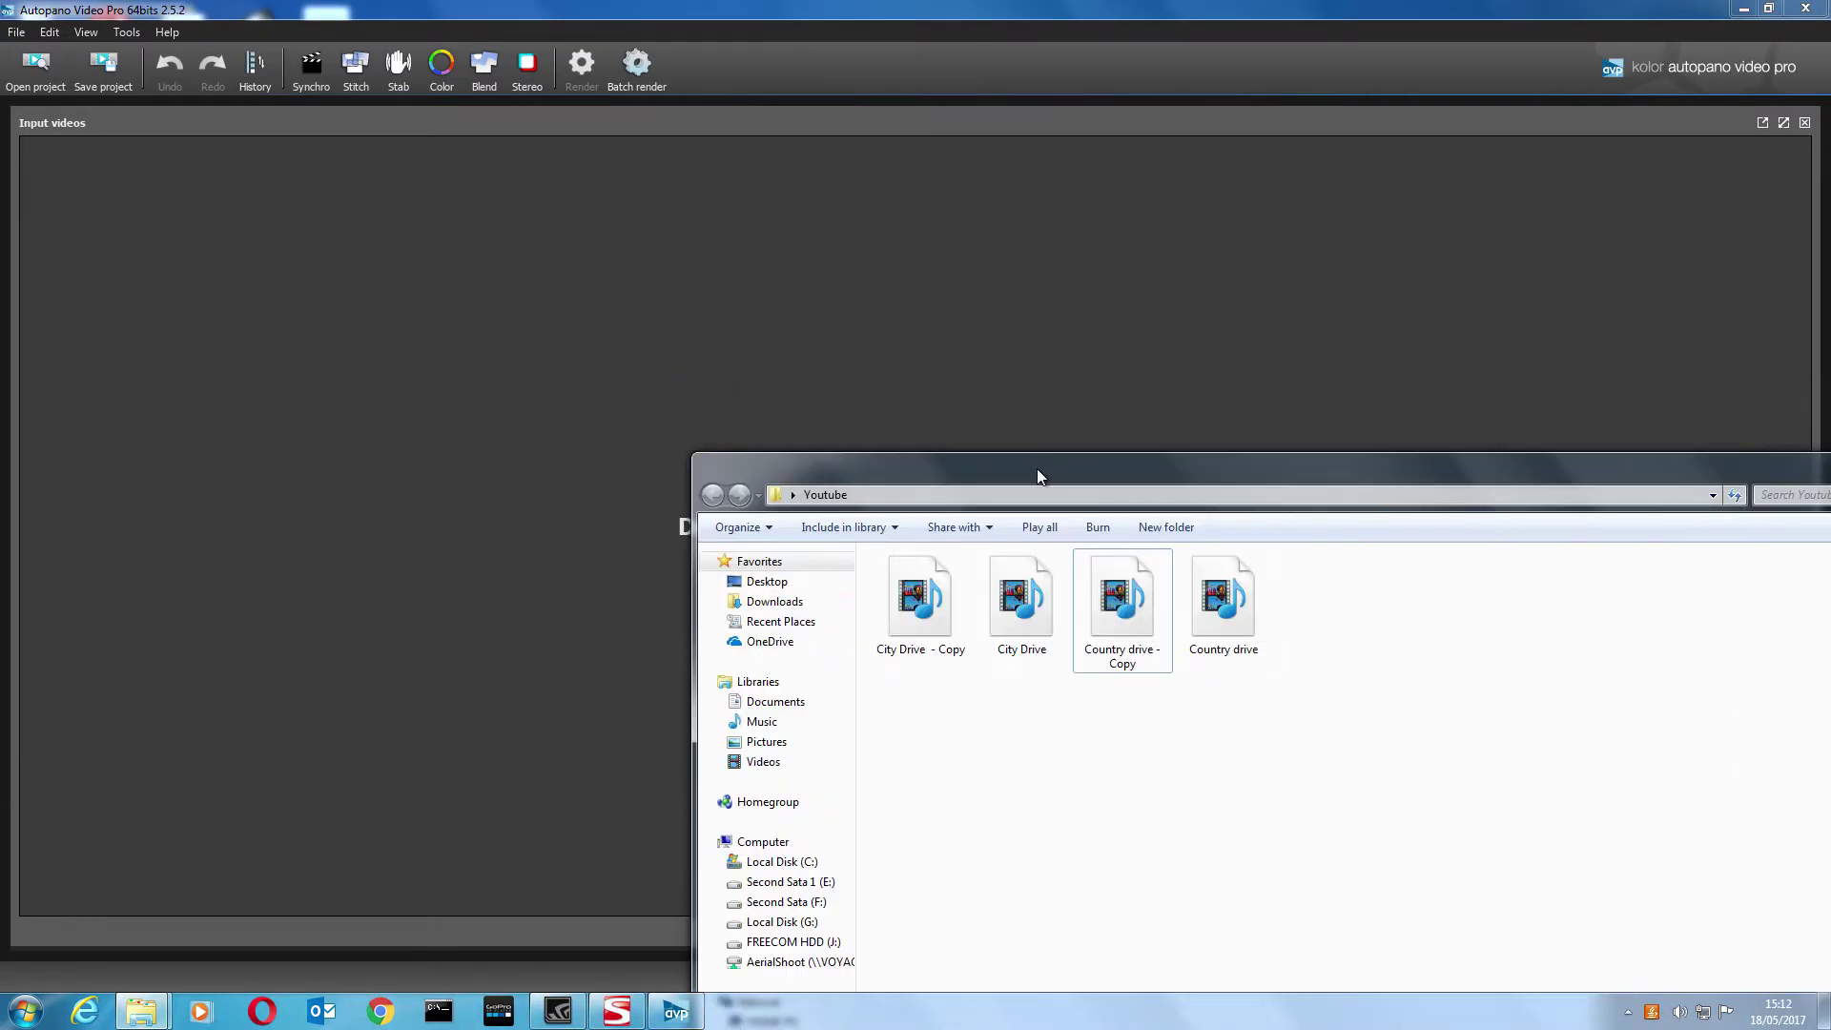
{"action": "left_click", "coordinate": [1033, 613]}
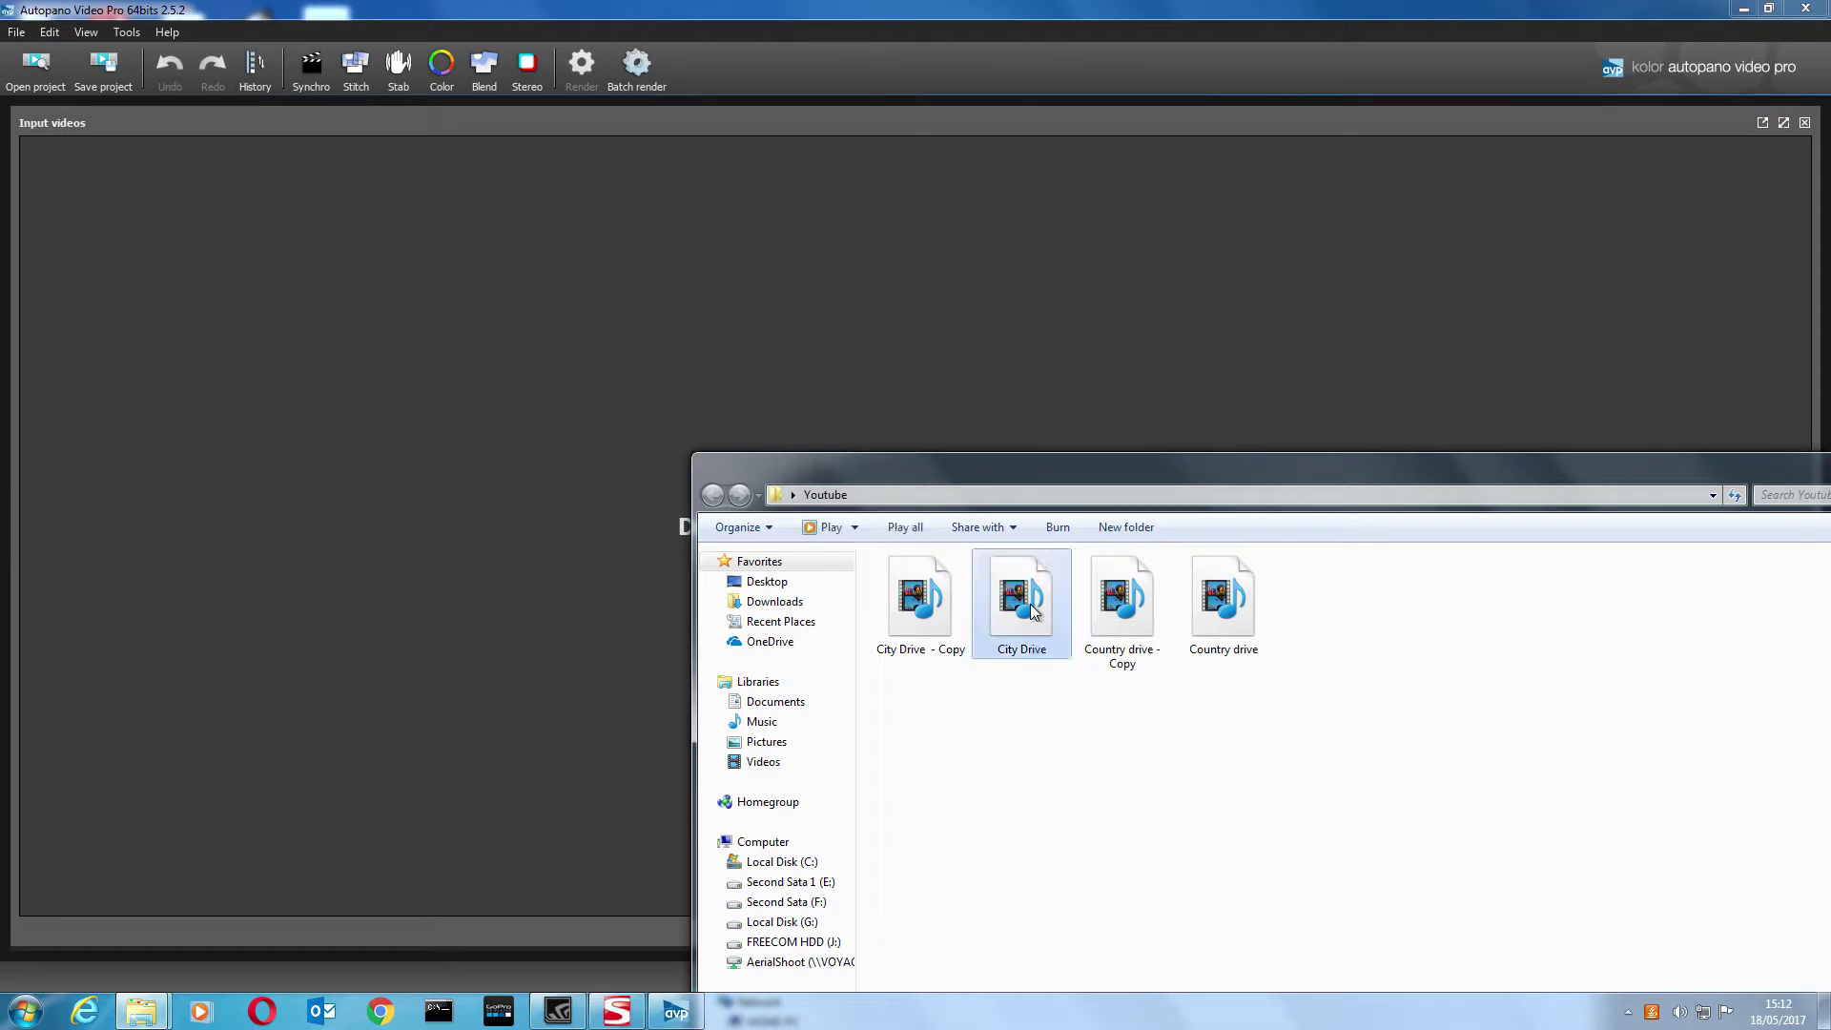
{"action": "left_click_drag", "start_coordinate": [1066, 469], "coordinate": [1047, 530]}
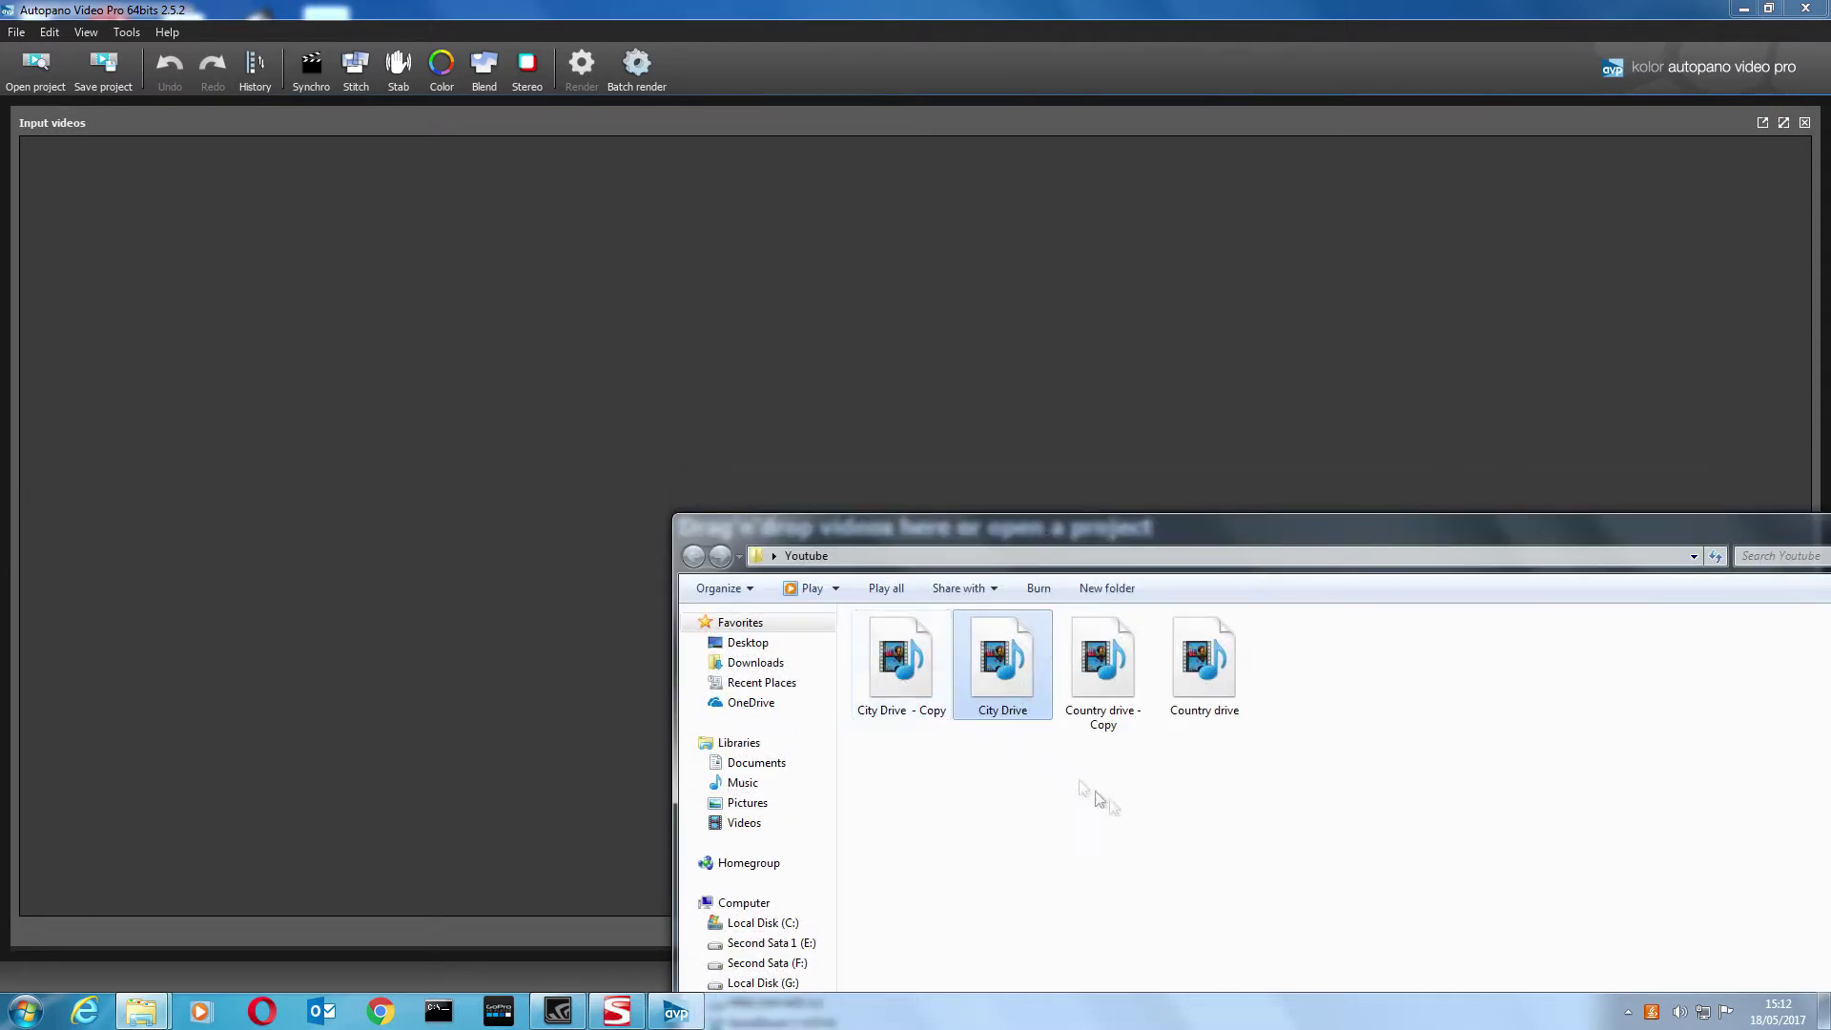
{"action": "left_click", "coordinate": [1043, 818]}
{"action": "left_click", "coordinate": [996, 685]}
{"action": "left_click", "coordinate": [1080, 683], "text": "ctrl"}
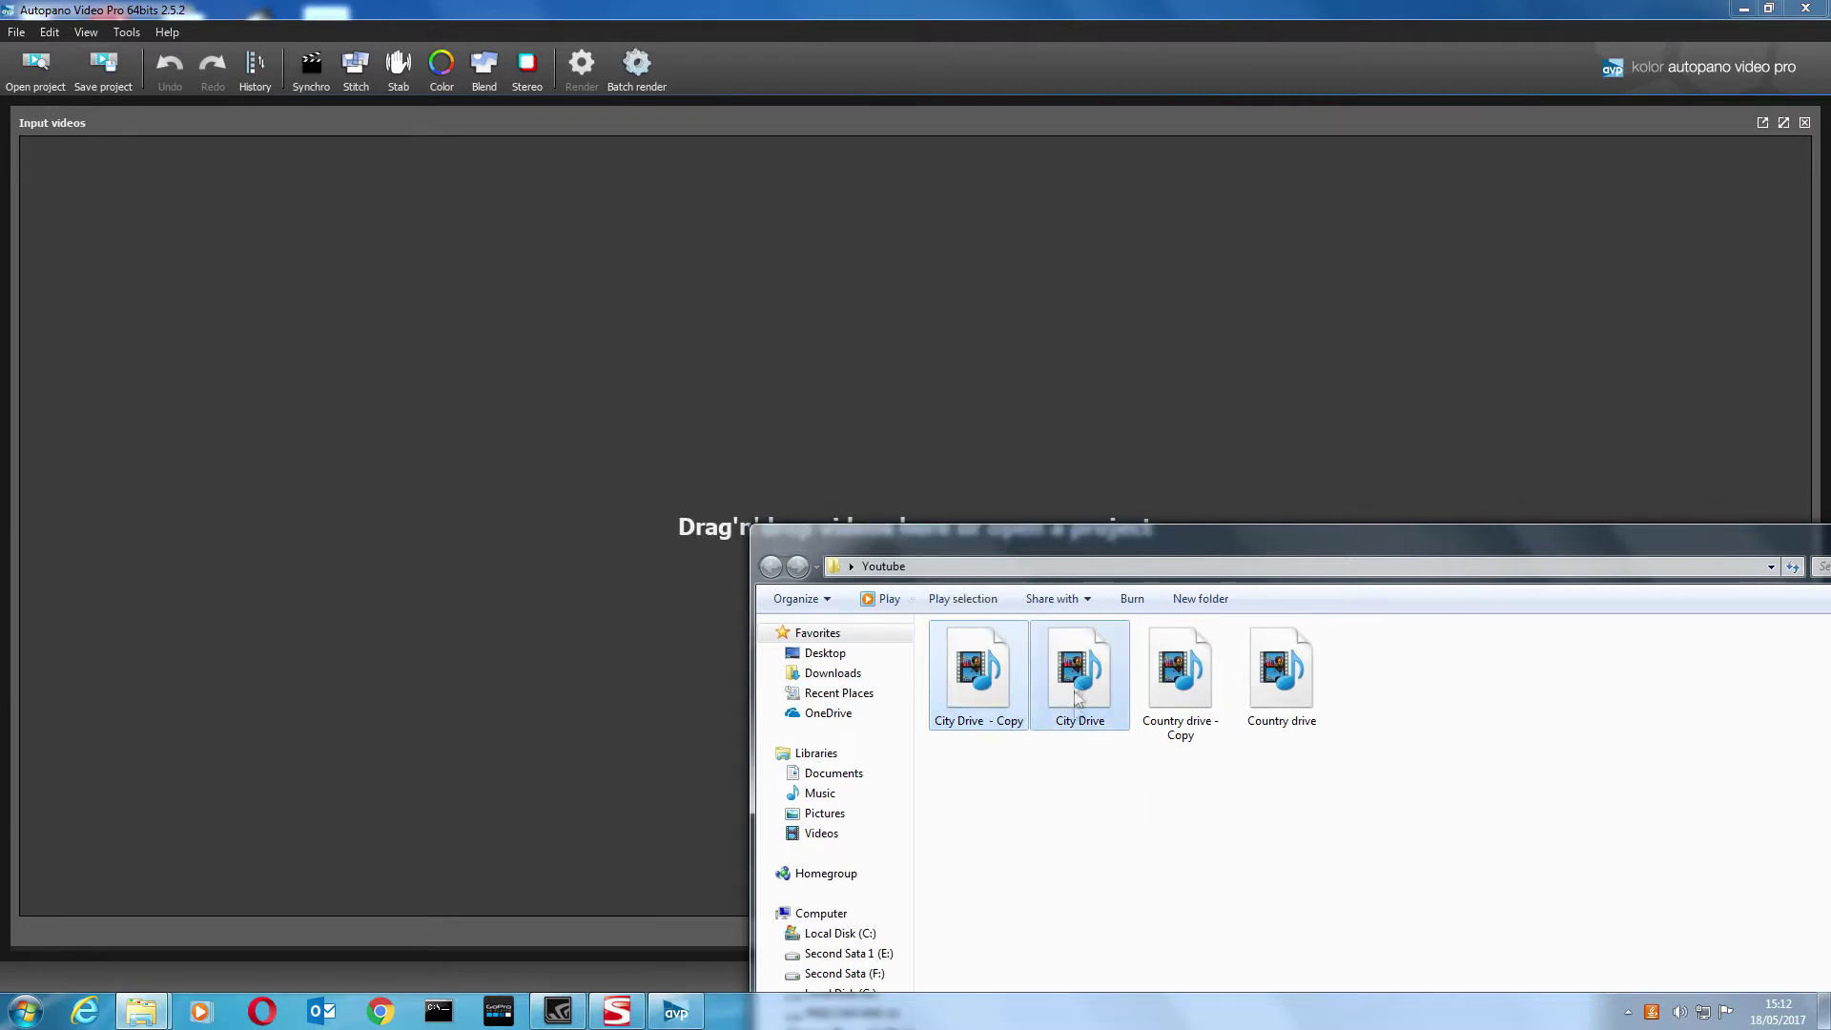
{"action": "left_click_drag", "start_coordinate": [981, 682], "coordinate": [700, 399]}
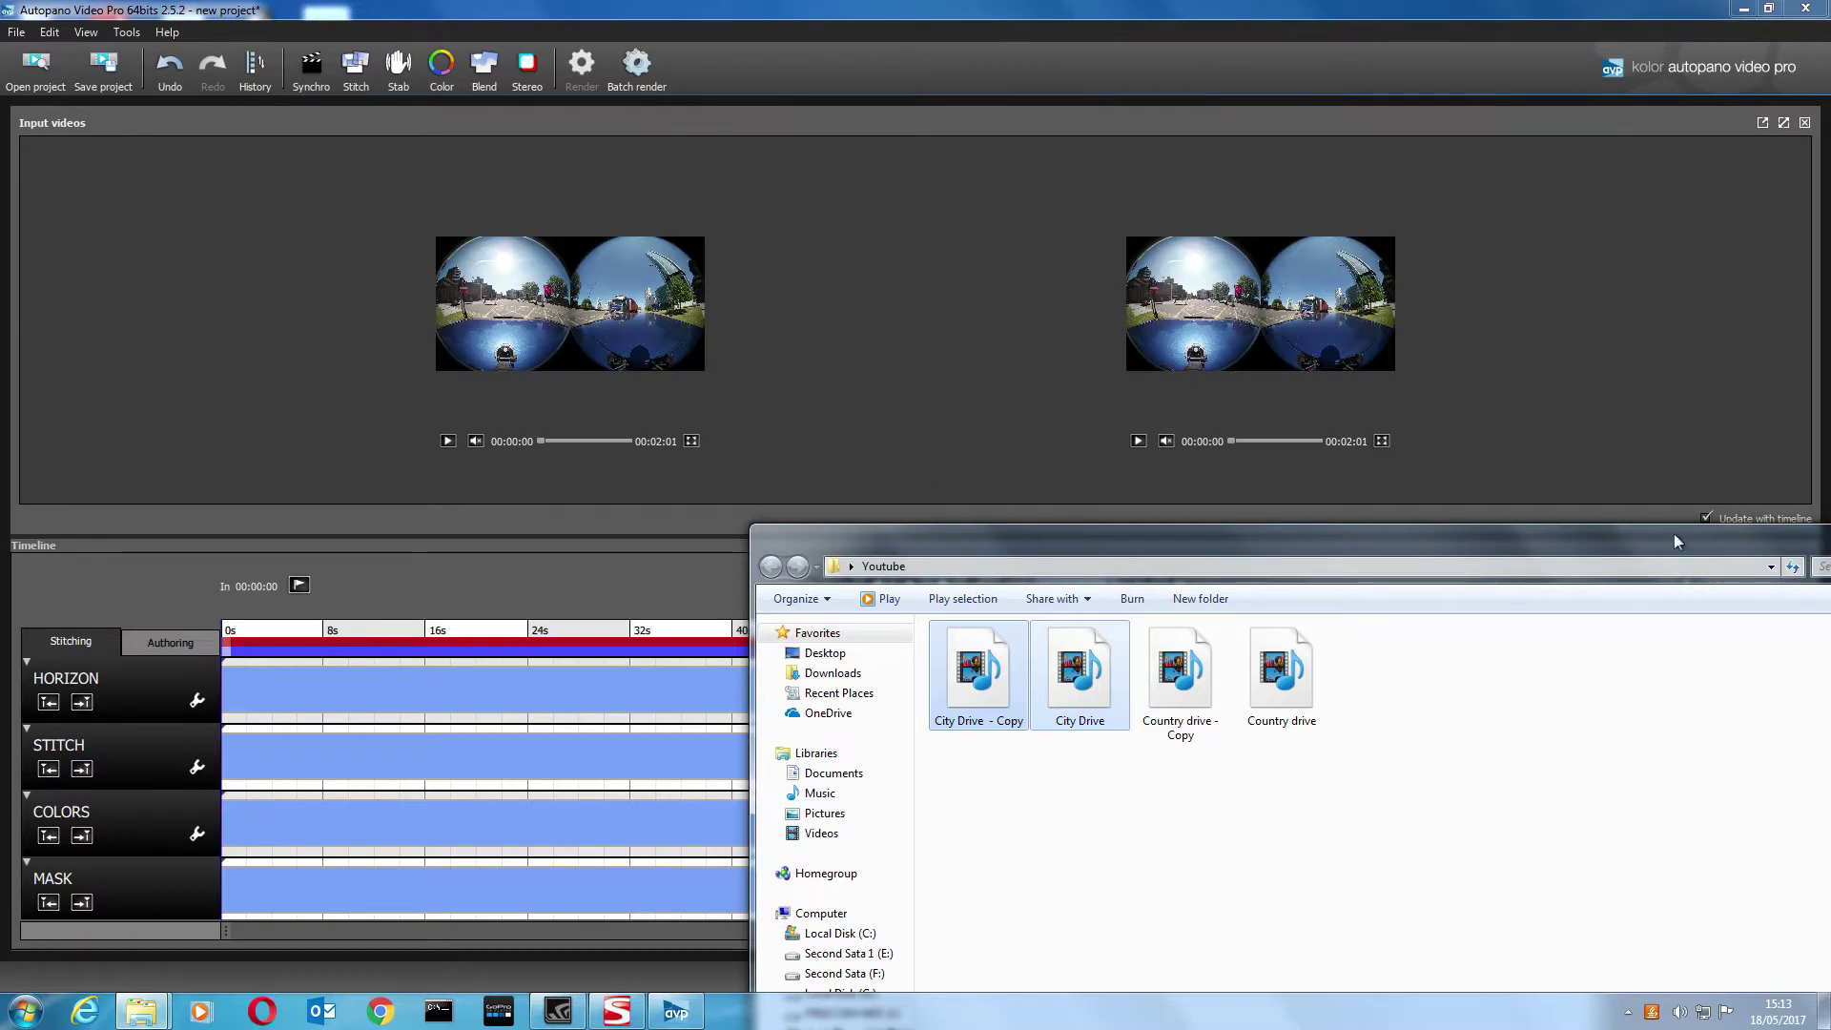
{"action": "left_click_drag", "start_coordinate": [1675, 532], "coordinate": [1068, 578]}
{"action": "left_click", "coordinate": [1358, 585]}
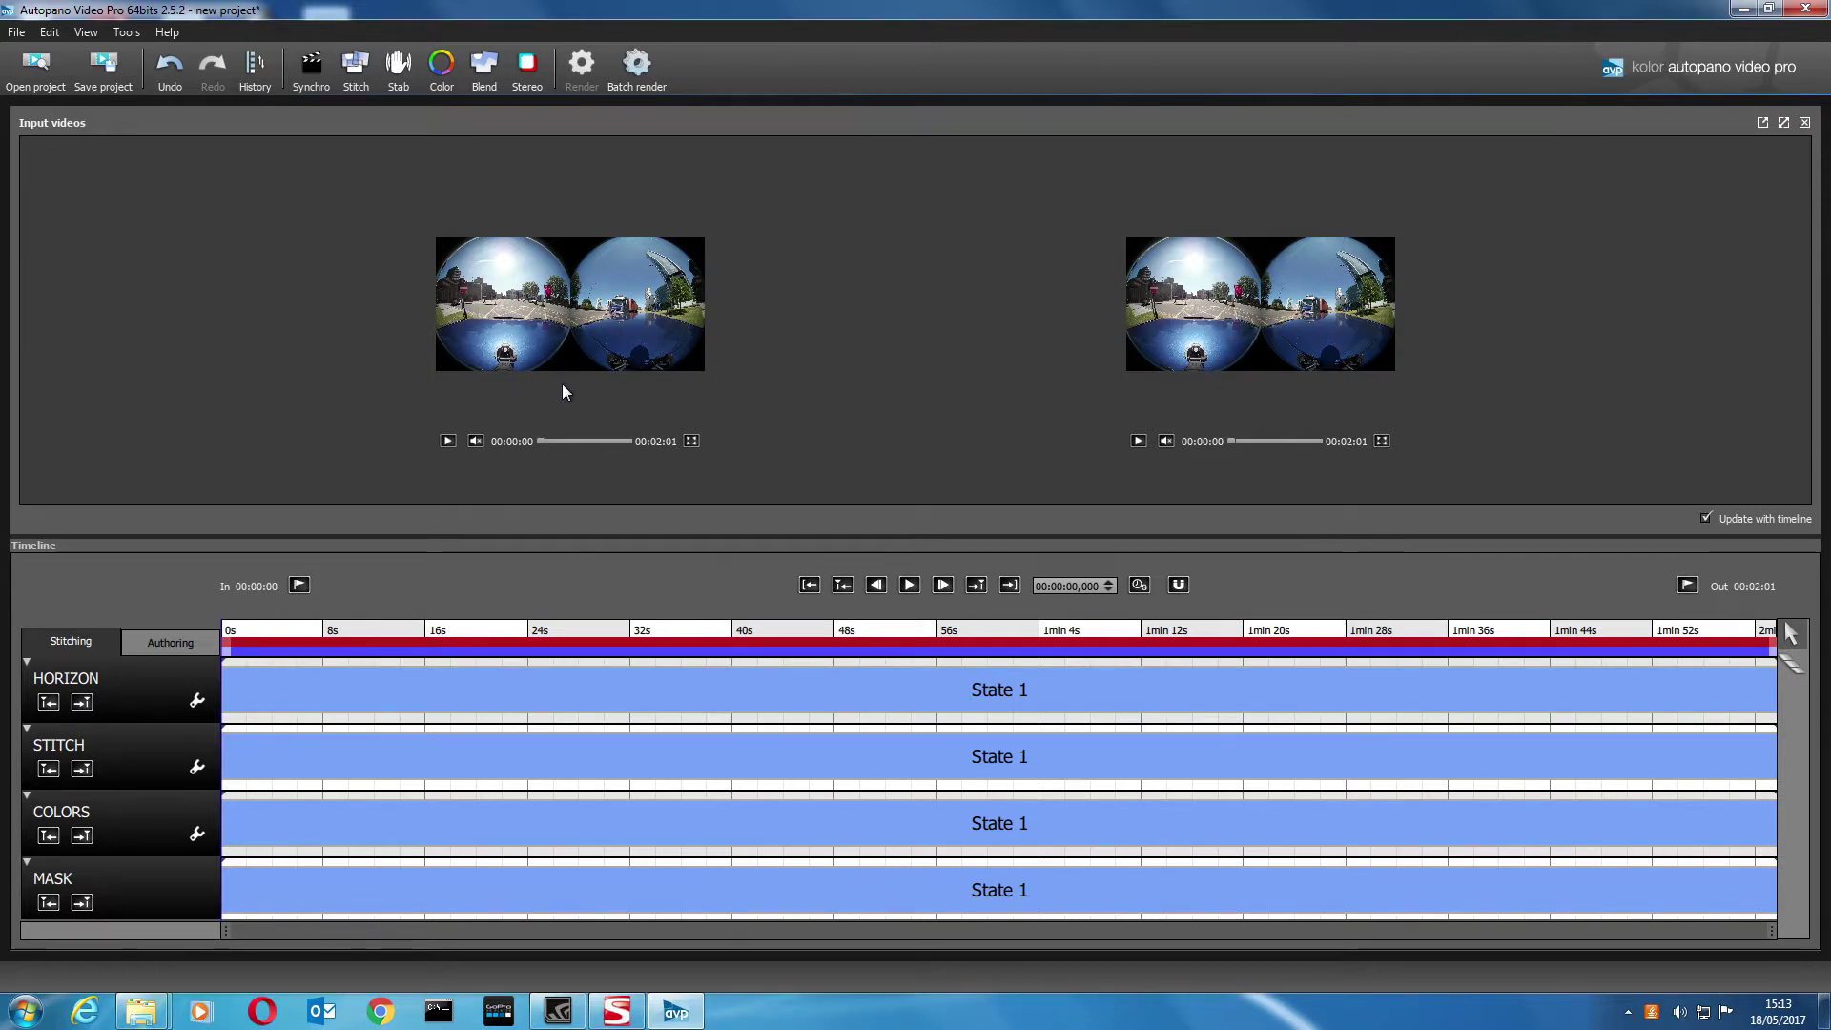
- Move the playhead to about 3.8 seconds and stitch the videos at the current position with the Entaniya 220 preset
{"action": "left_click", "coordinate": [271, 631]}
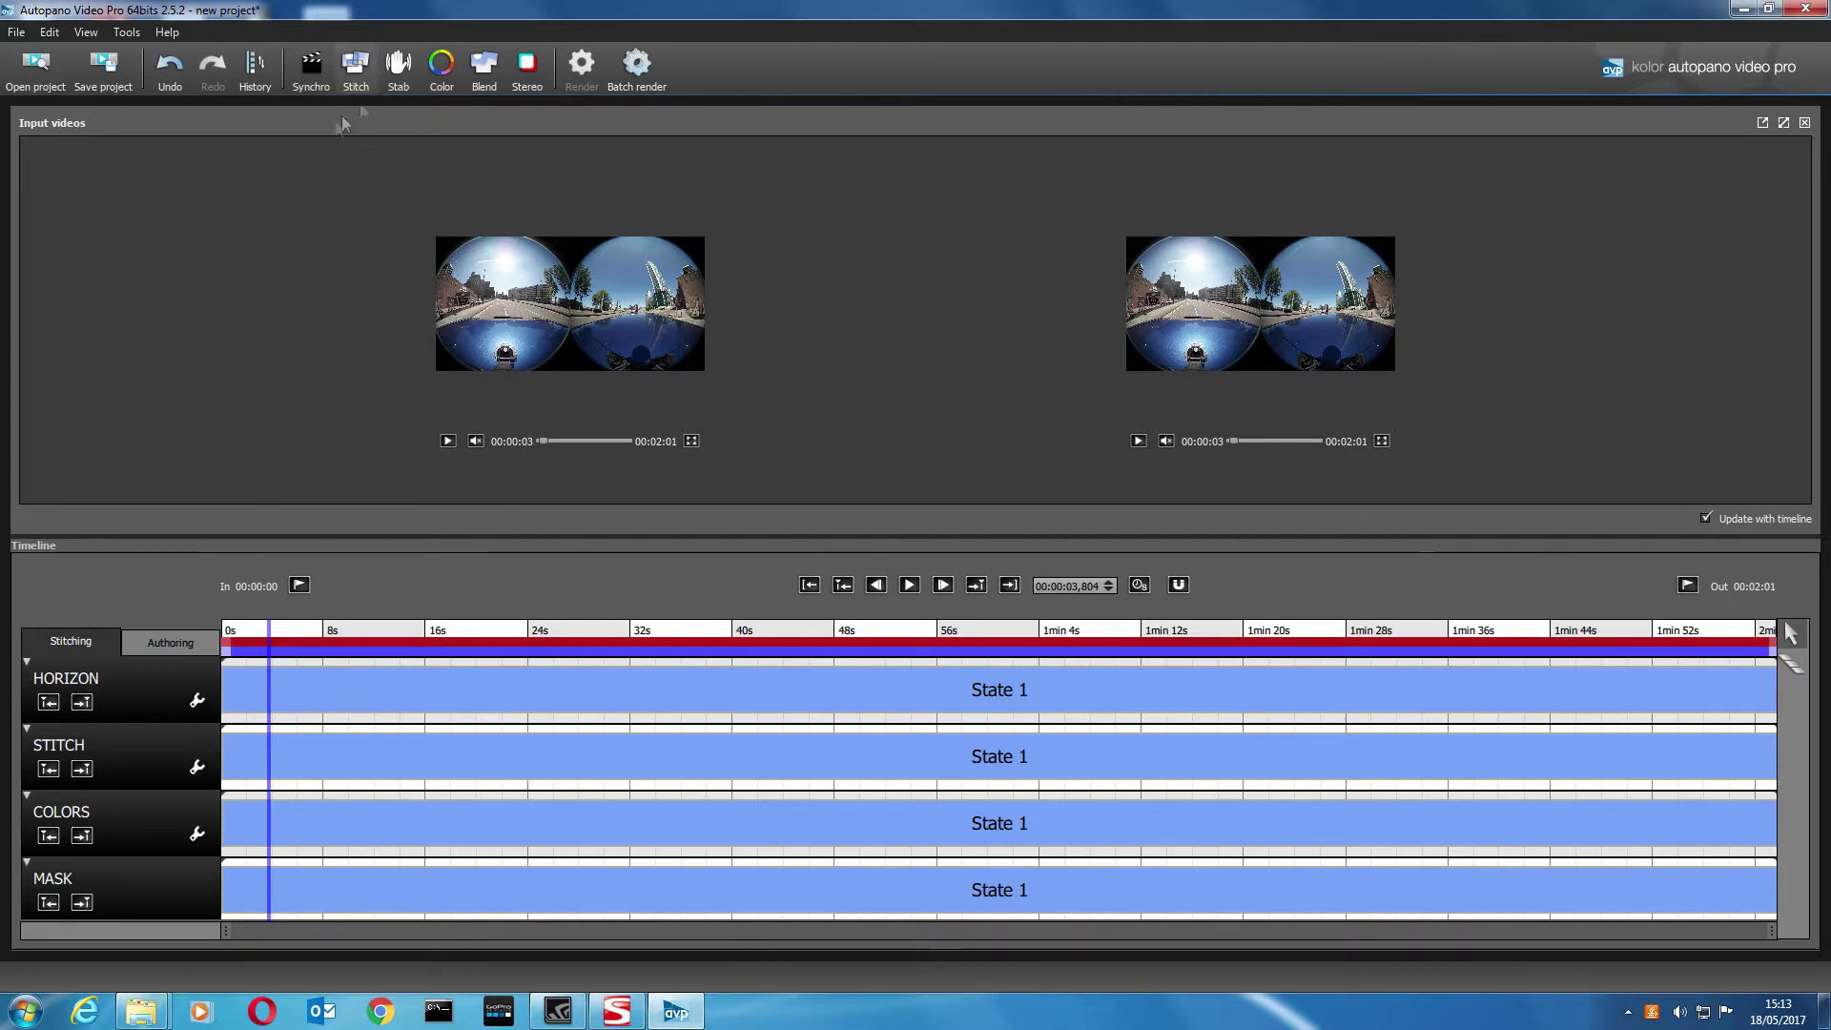
{"action": "left_click", "coordinate": [355, 69]}
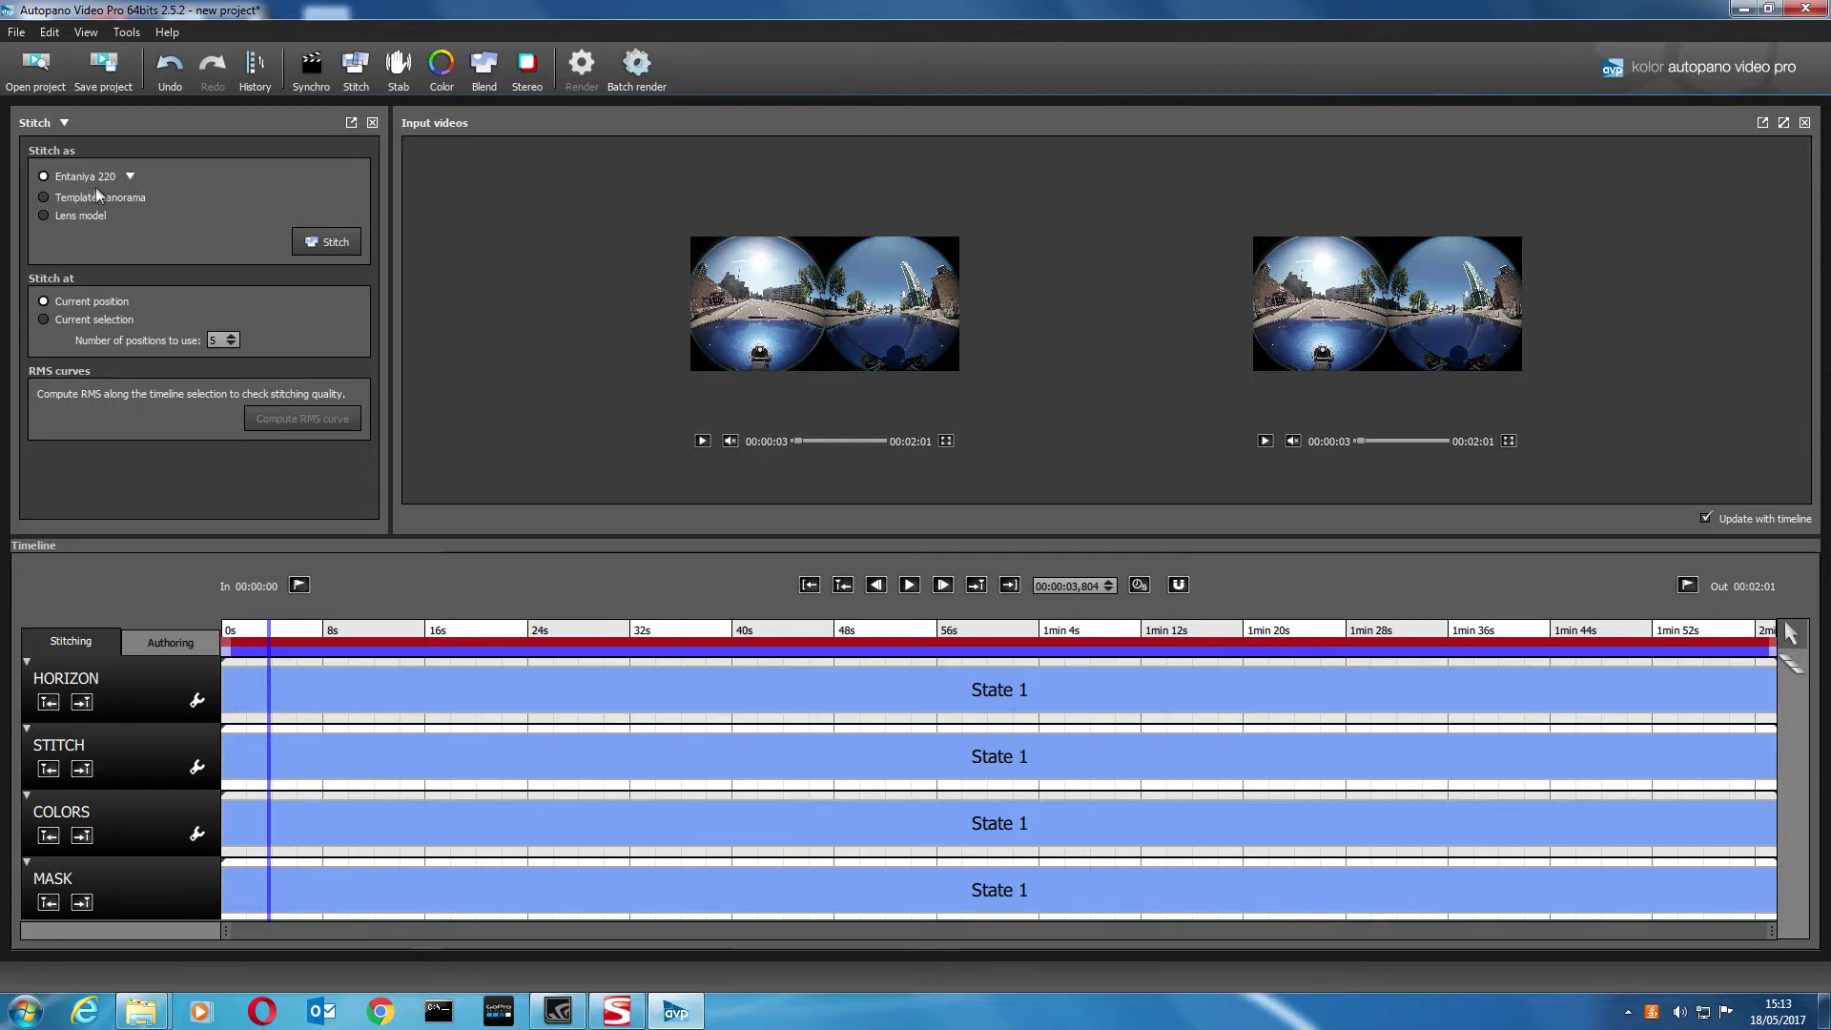
{"action": "left_click", "coordinate": [326, 243]}
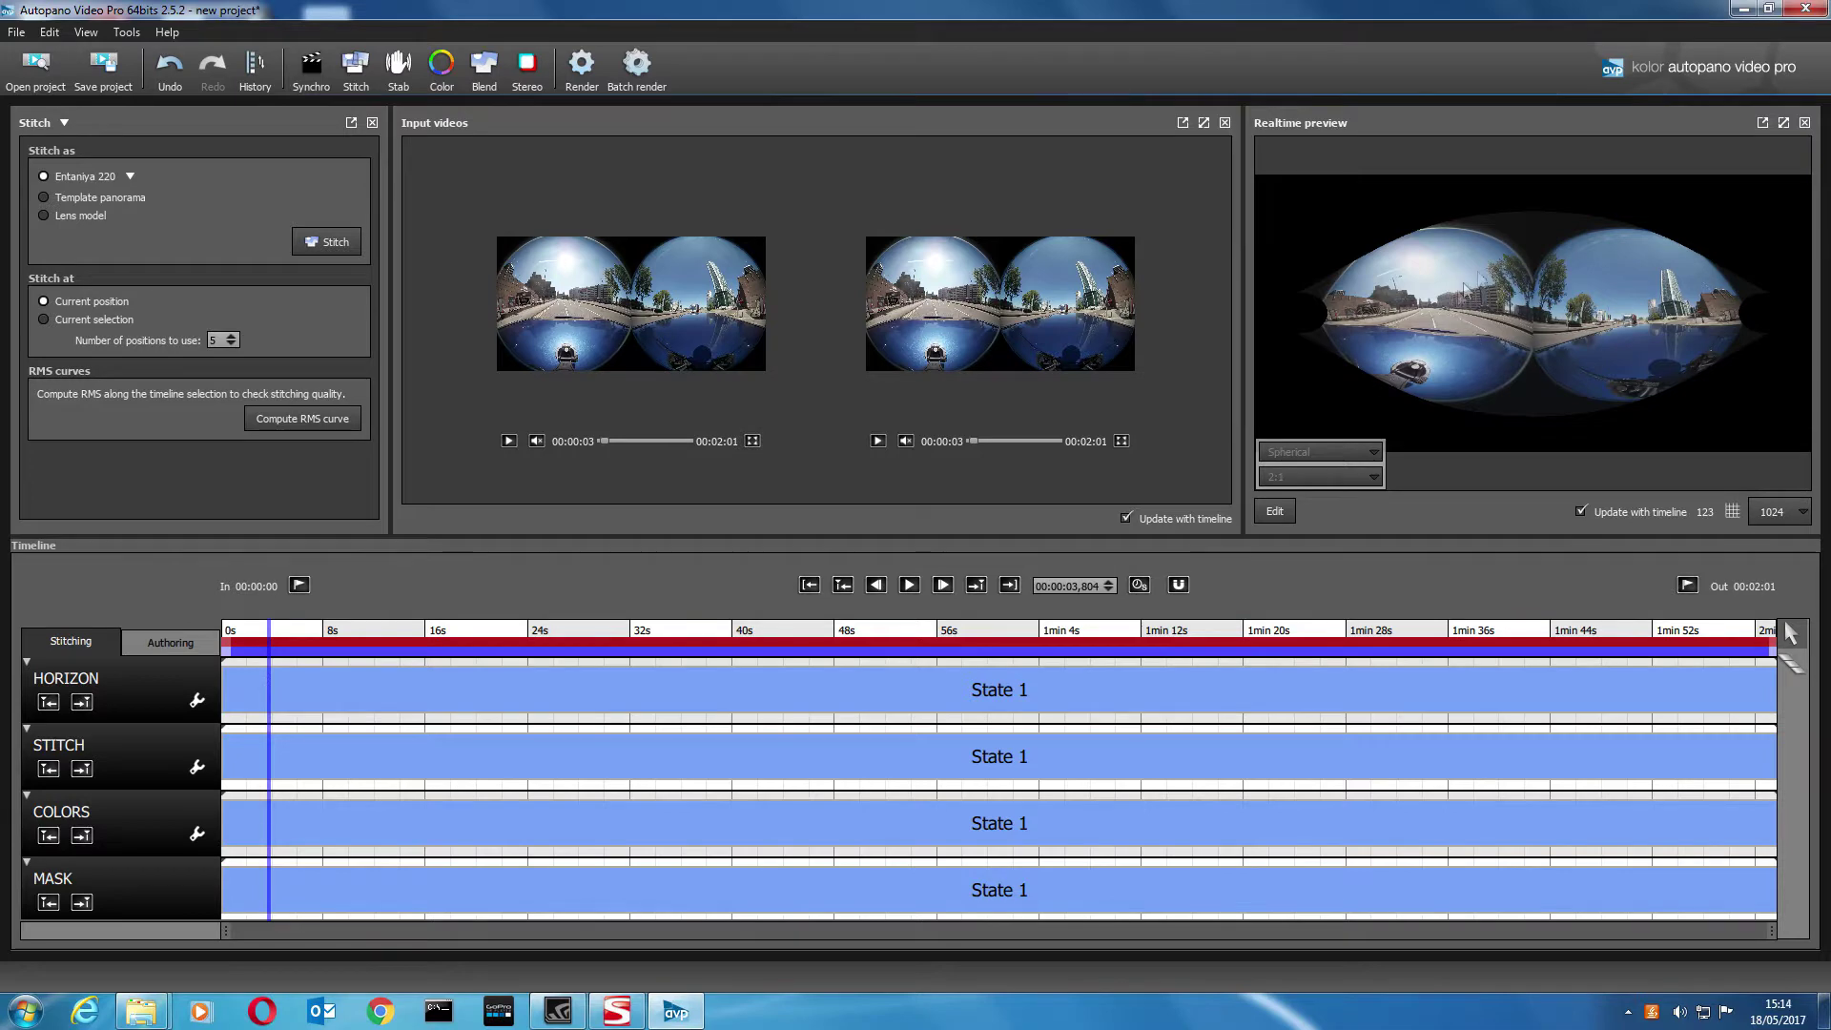
- Open the stitched City Drive panorama for editing in Autopano Giga's panorama editor
{"action": "left_click", "coordinate": [1285, 513]}
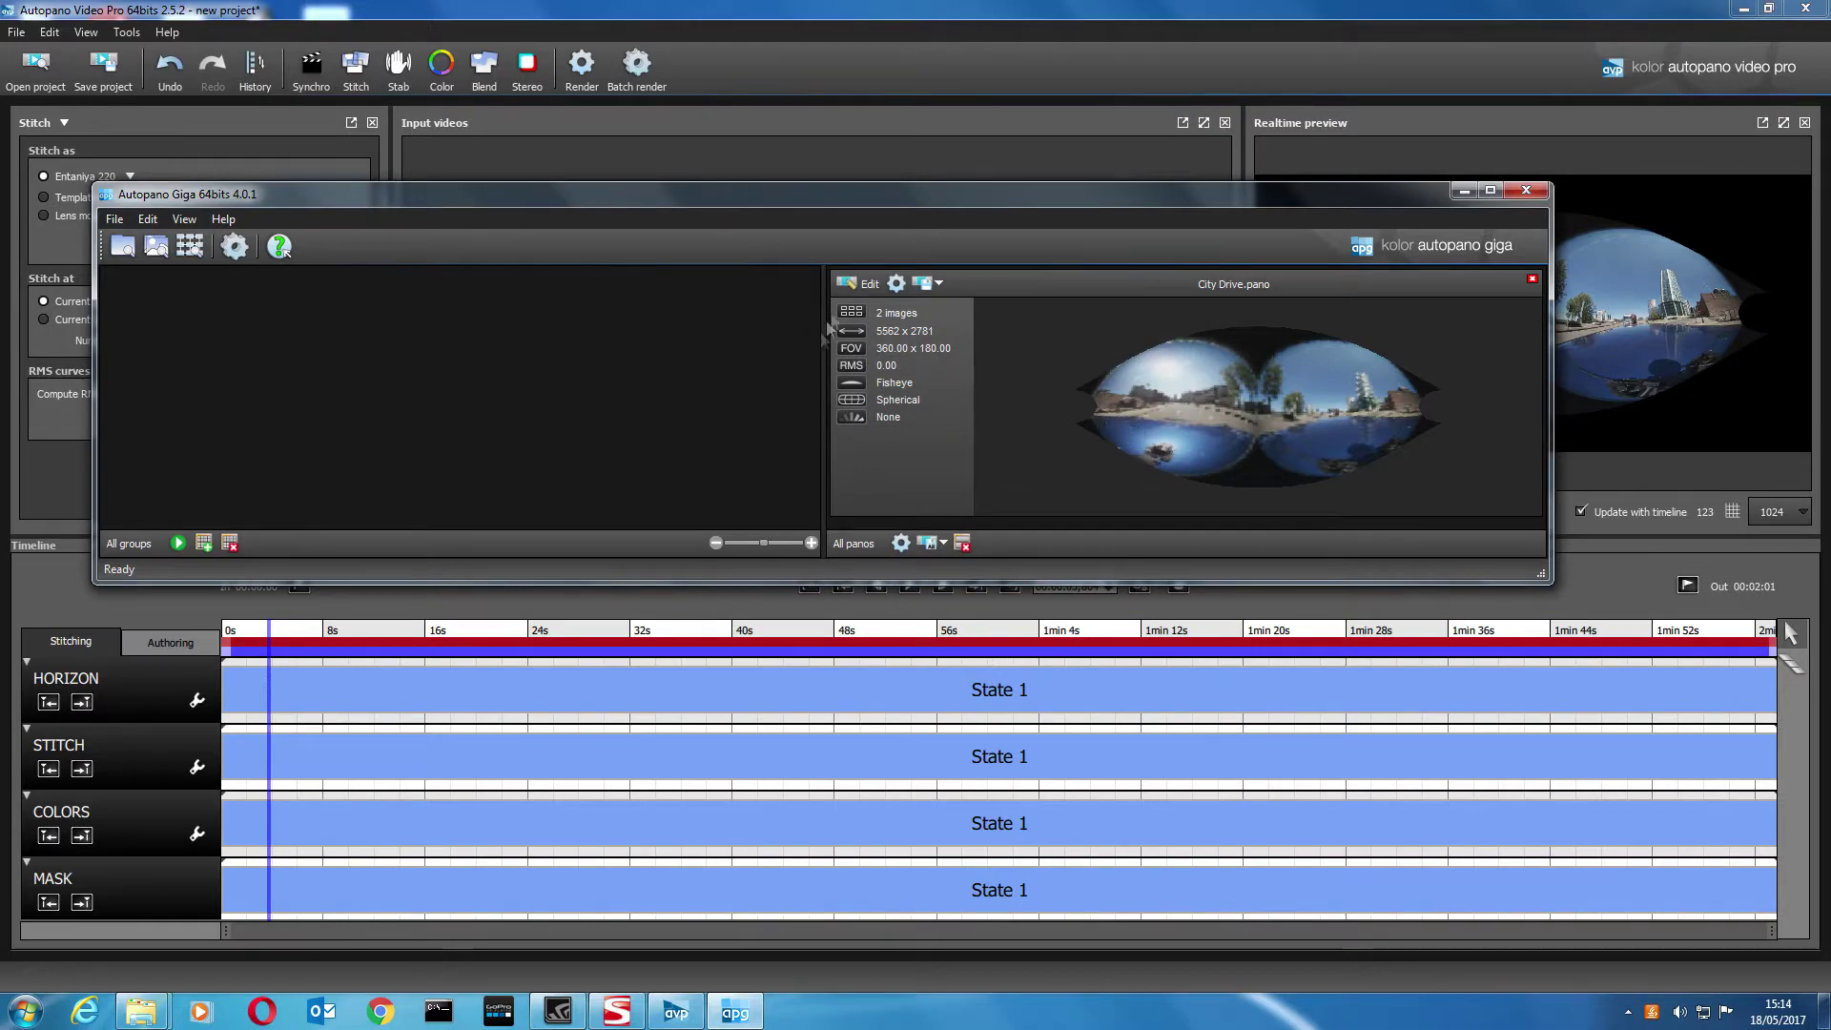
{"action": "left_click", "coordinate": [879, 284]}
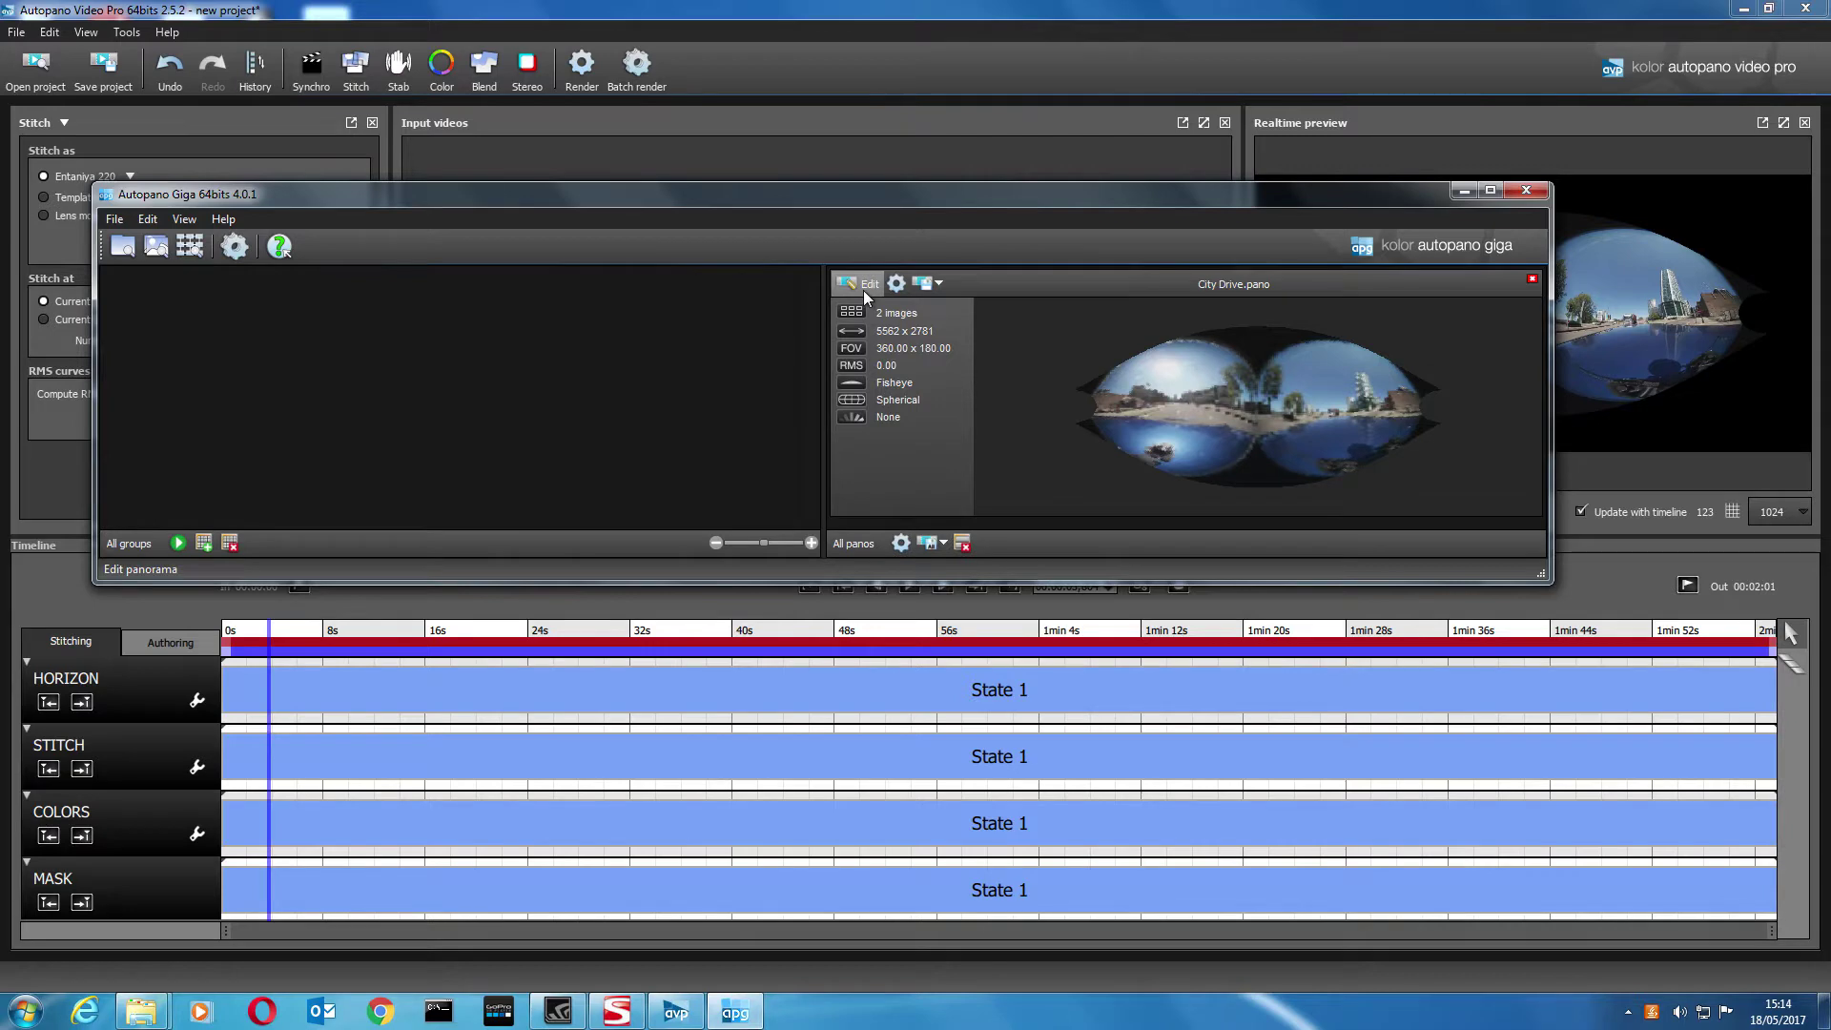
{"action": "left_click", "coordinate": [872, 289]}
{"action": "left_click", "coordinate": [873, 286]}
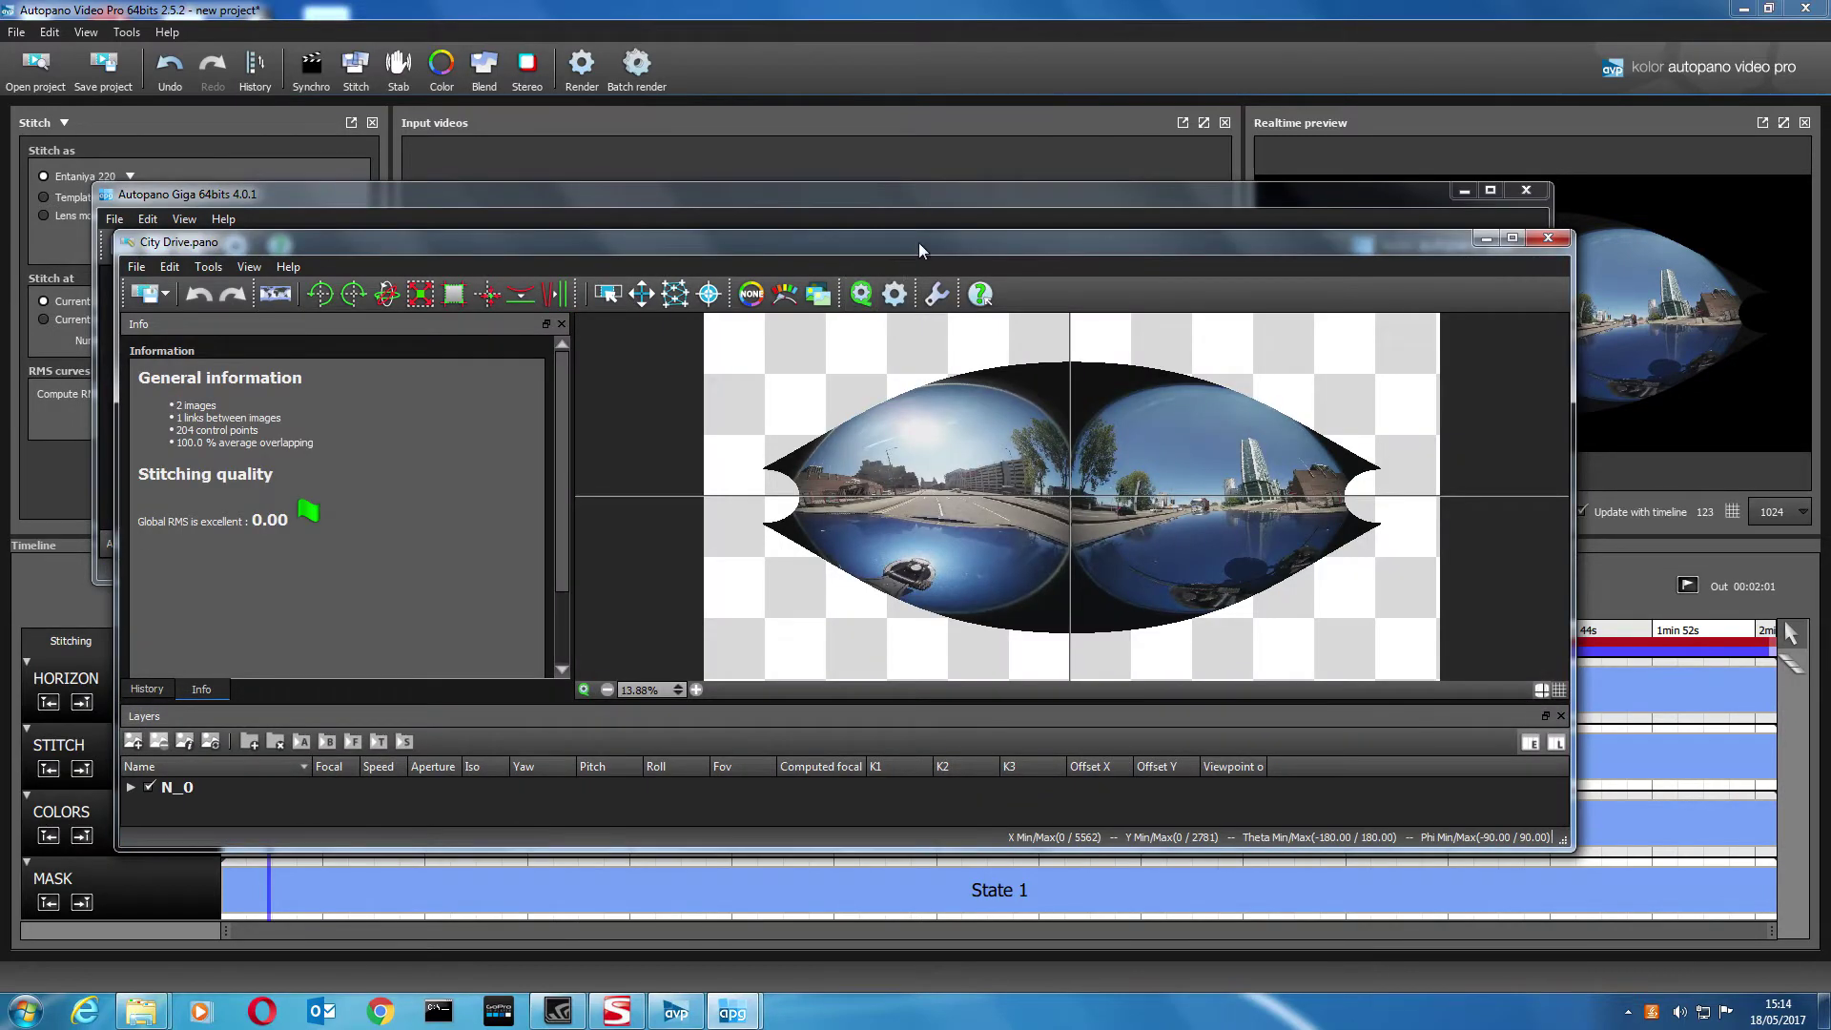
{"action": "left_click_drag", "start_coordinate": [921, 250], "coordinate": [951, 227]}
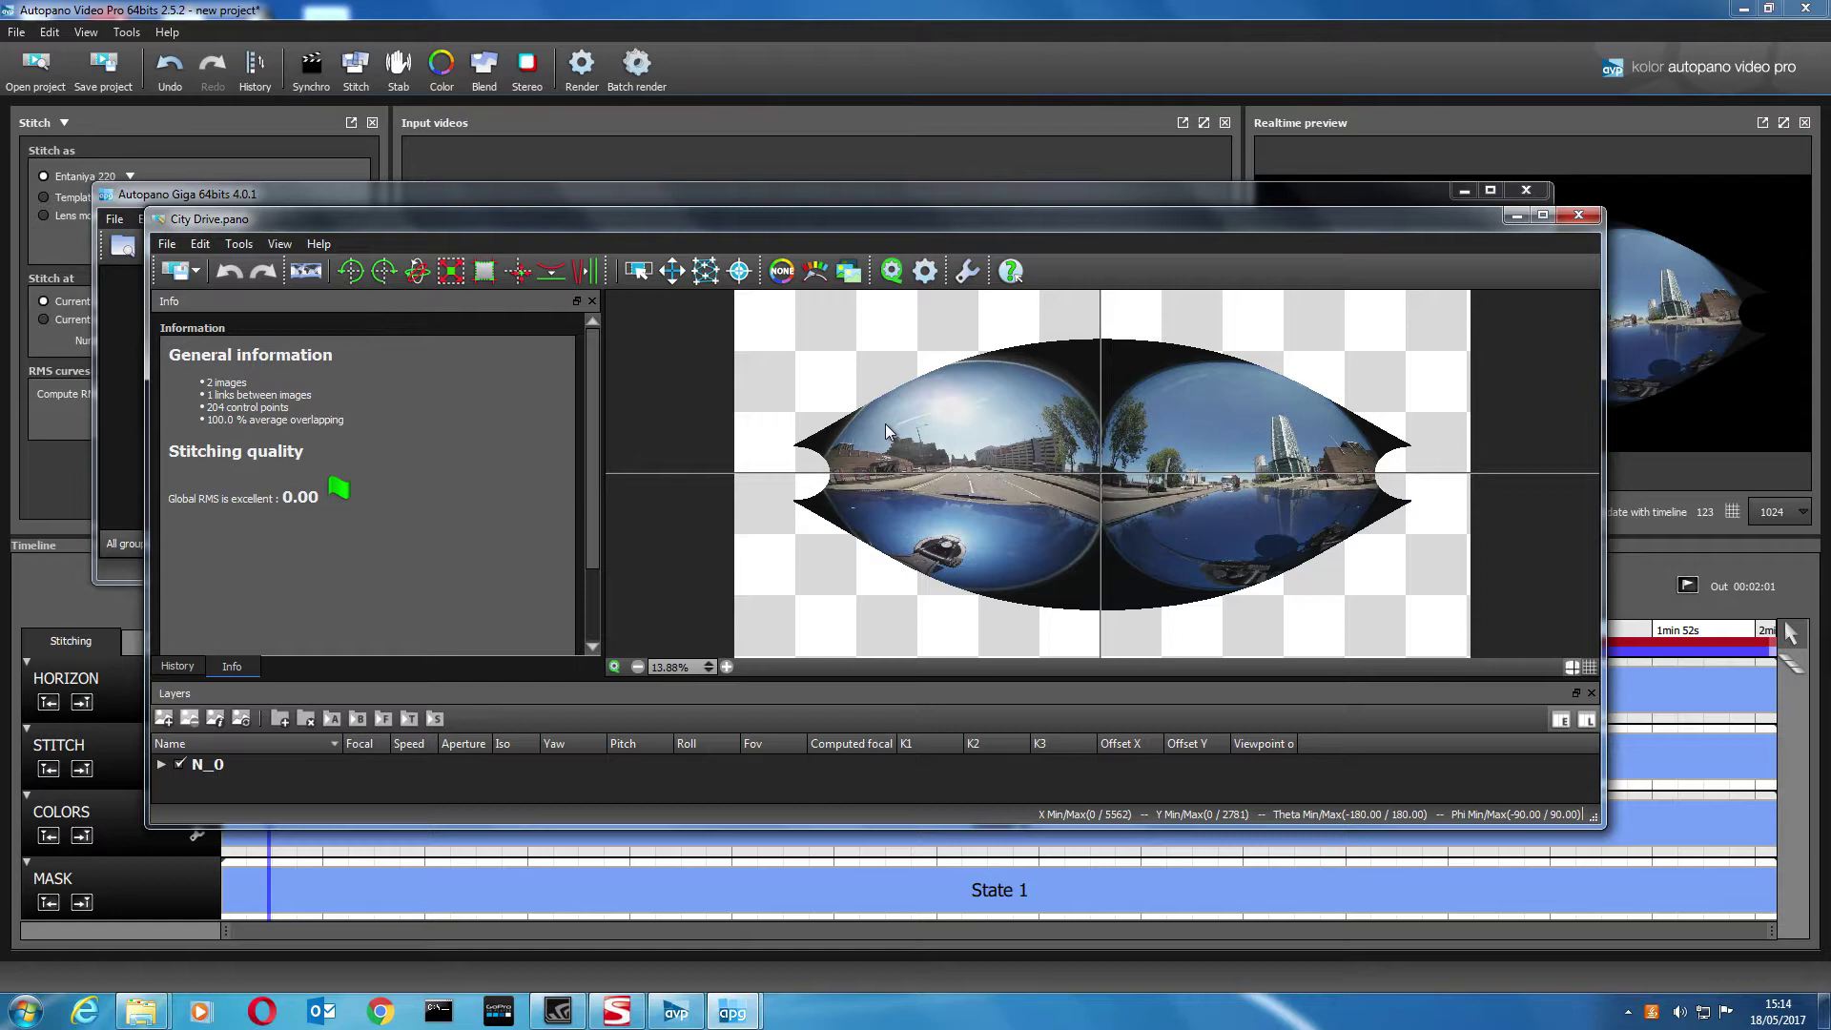
{"action": "left_click_drag", "start_coordinate": [1050, 226], "coordinate": [1052, 147]}
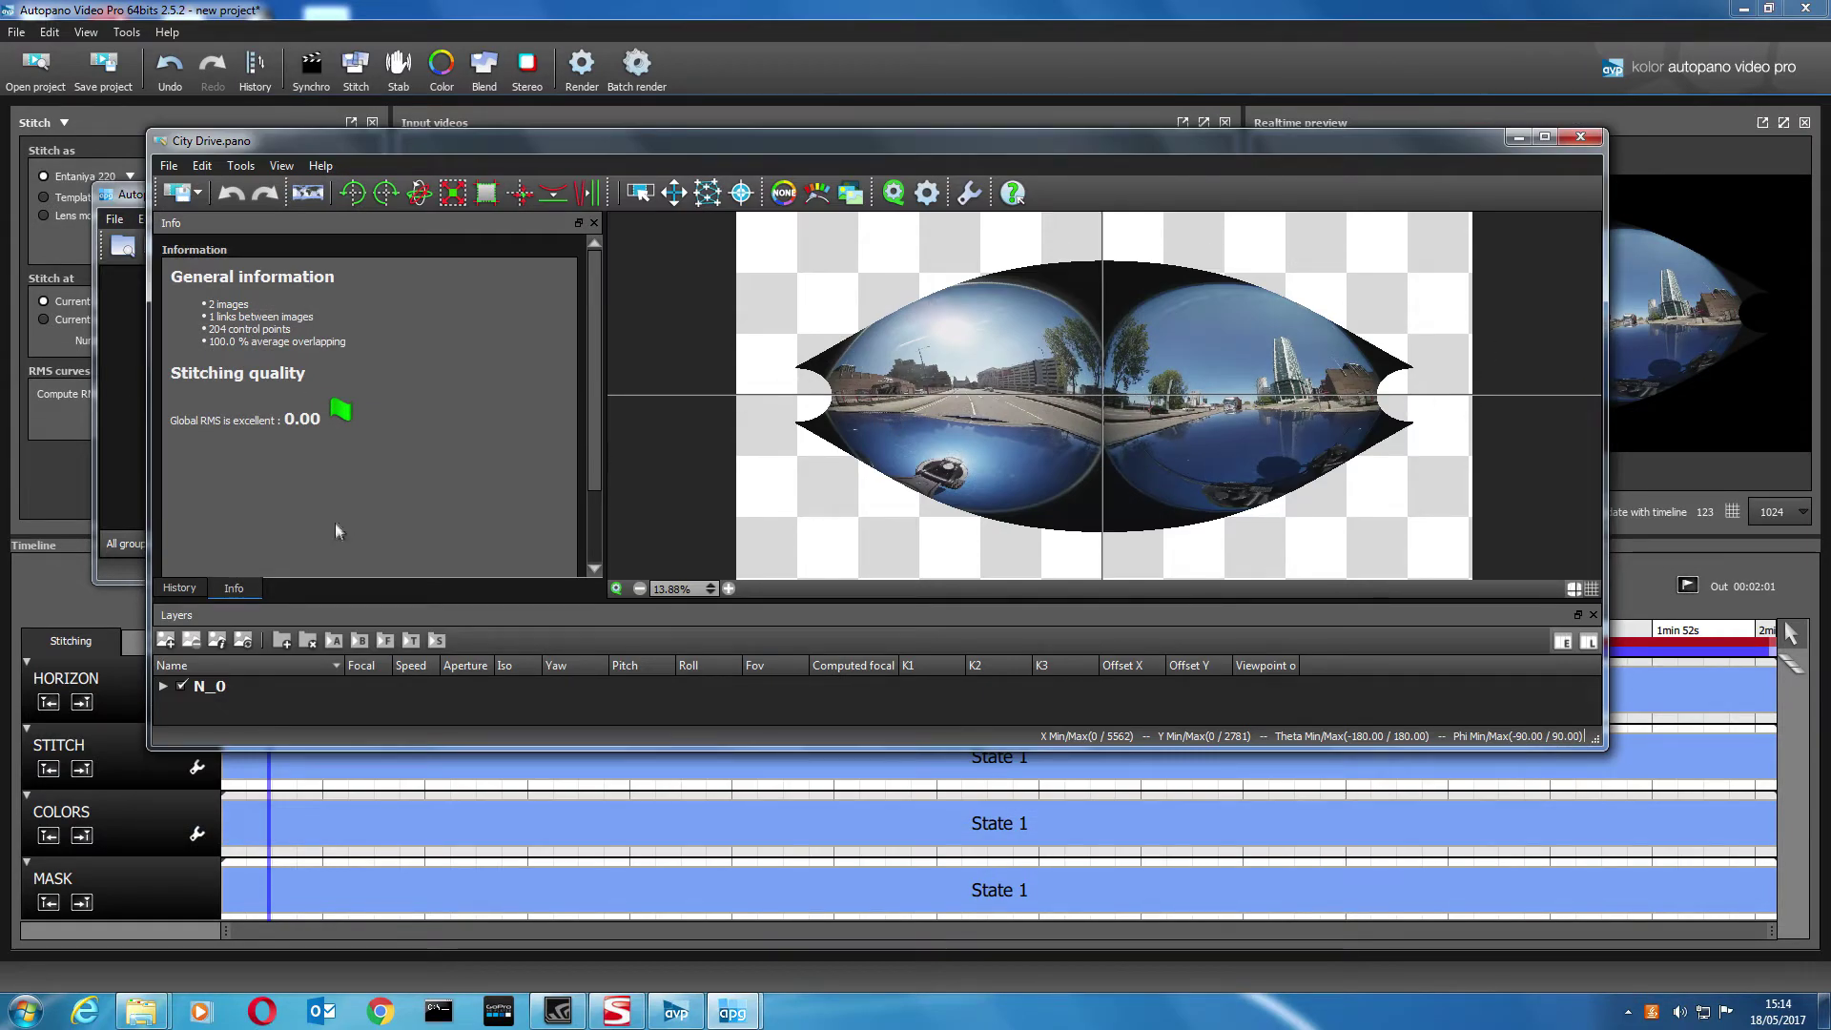
- Fit the circular crop of City Drive.MP4.jpg around its left fisheye, centre about X -964, Y 11, radius about 997
{"action": "left_click", "coordinate": [219, 640]}
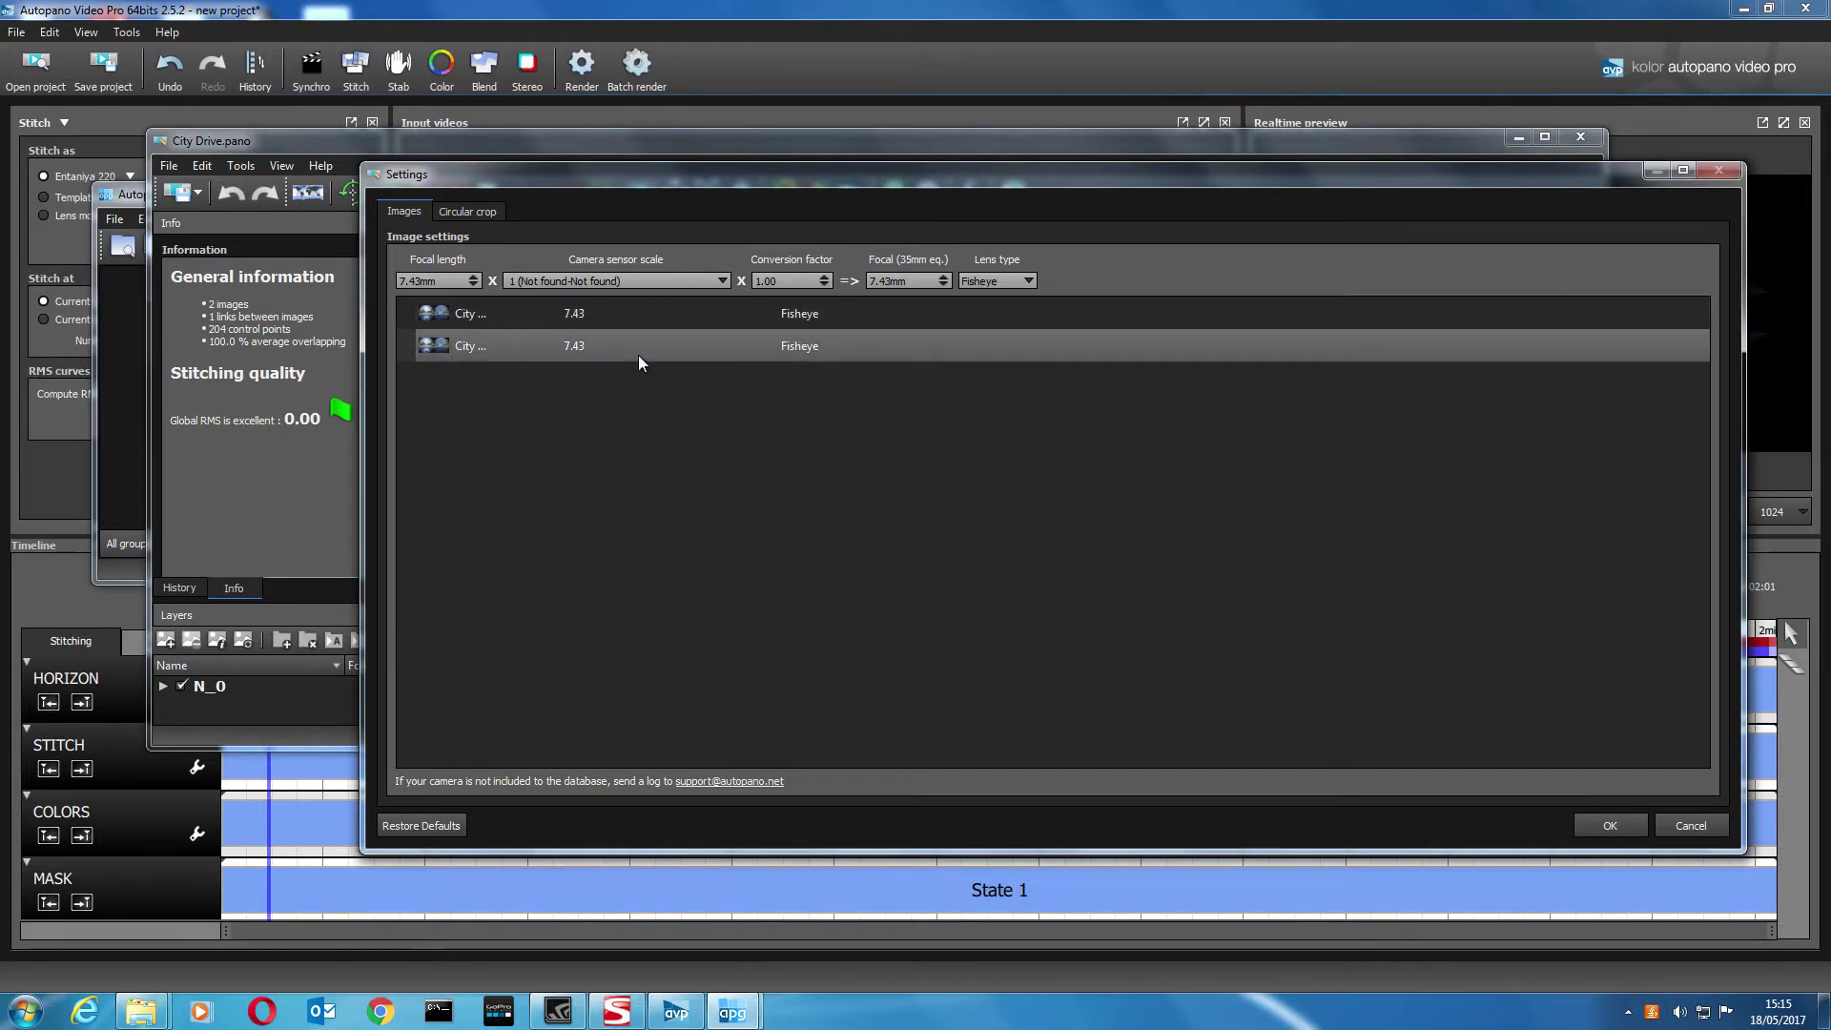
{"action": "left_click", "coordinate": [481, 214]}
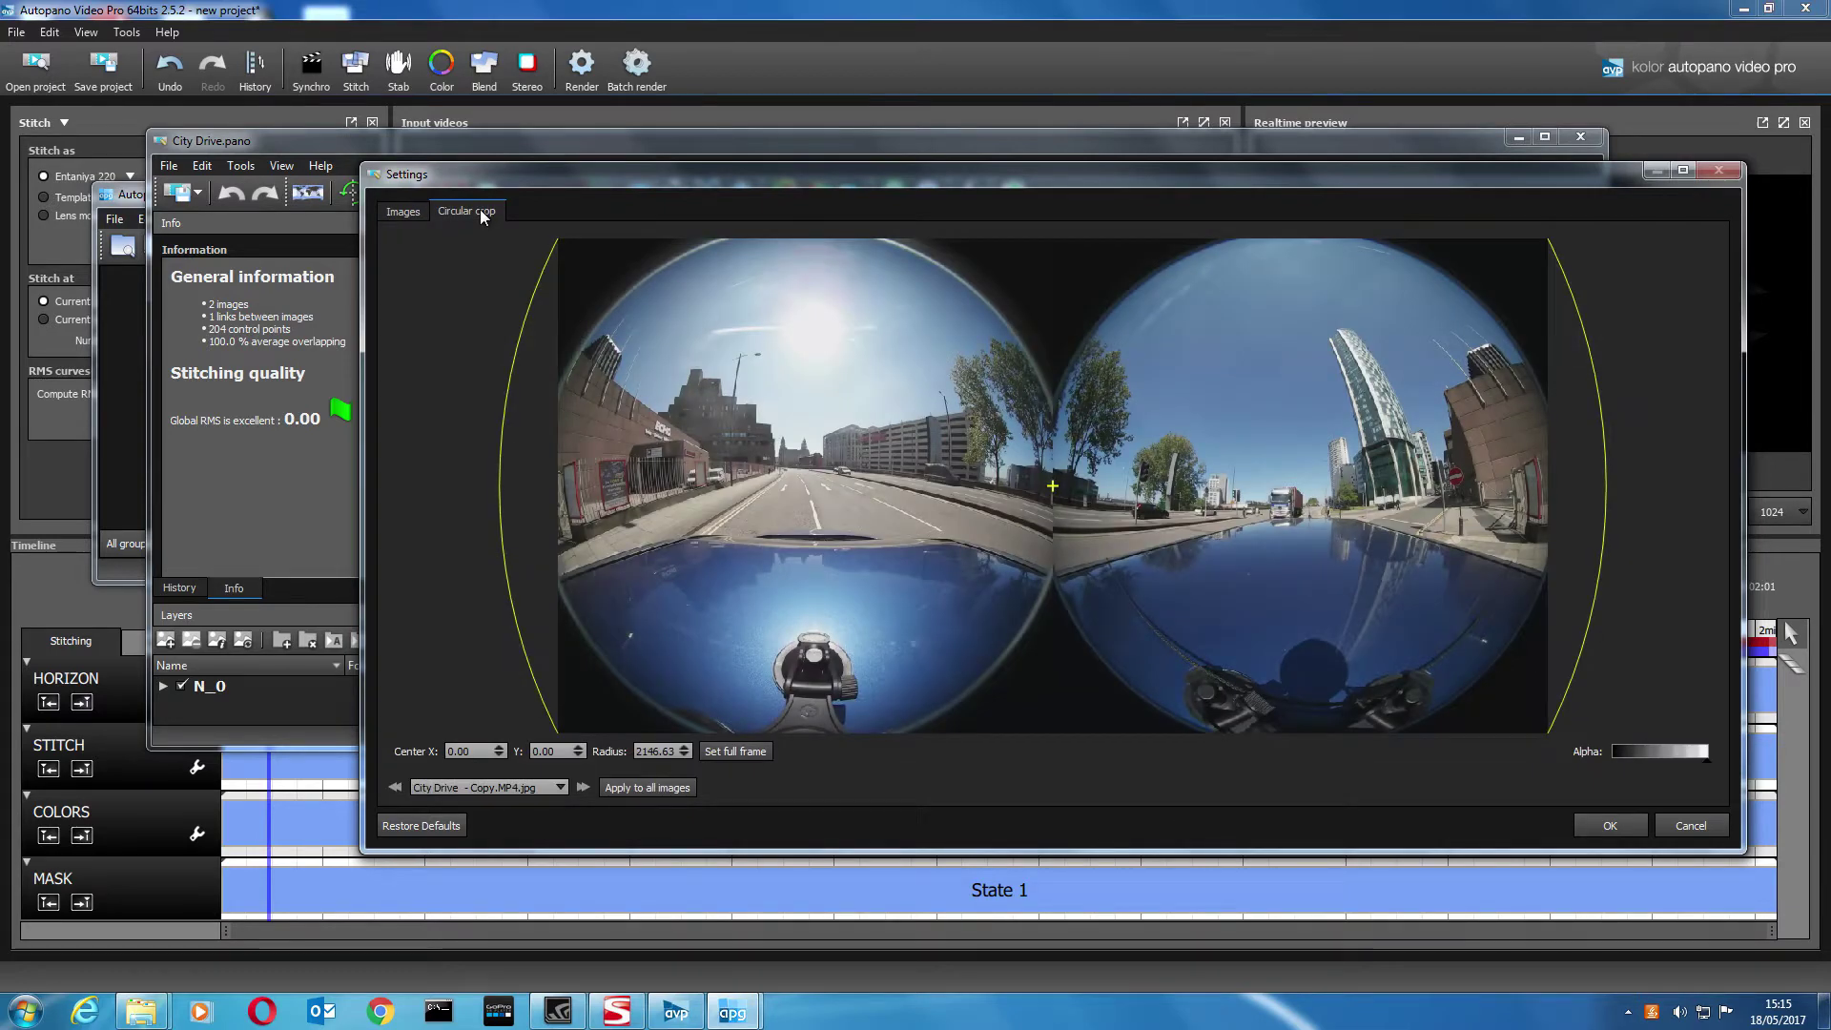
{"action": "left_click", "coordinate": [396, 788]}
{"action": "left_click_drag", "start_coordinate": [1614, 559], "coordinate": [1051, 551]}
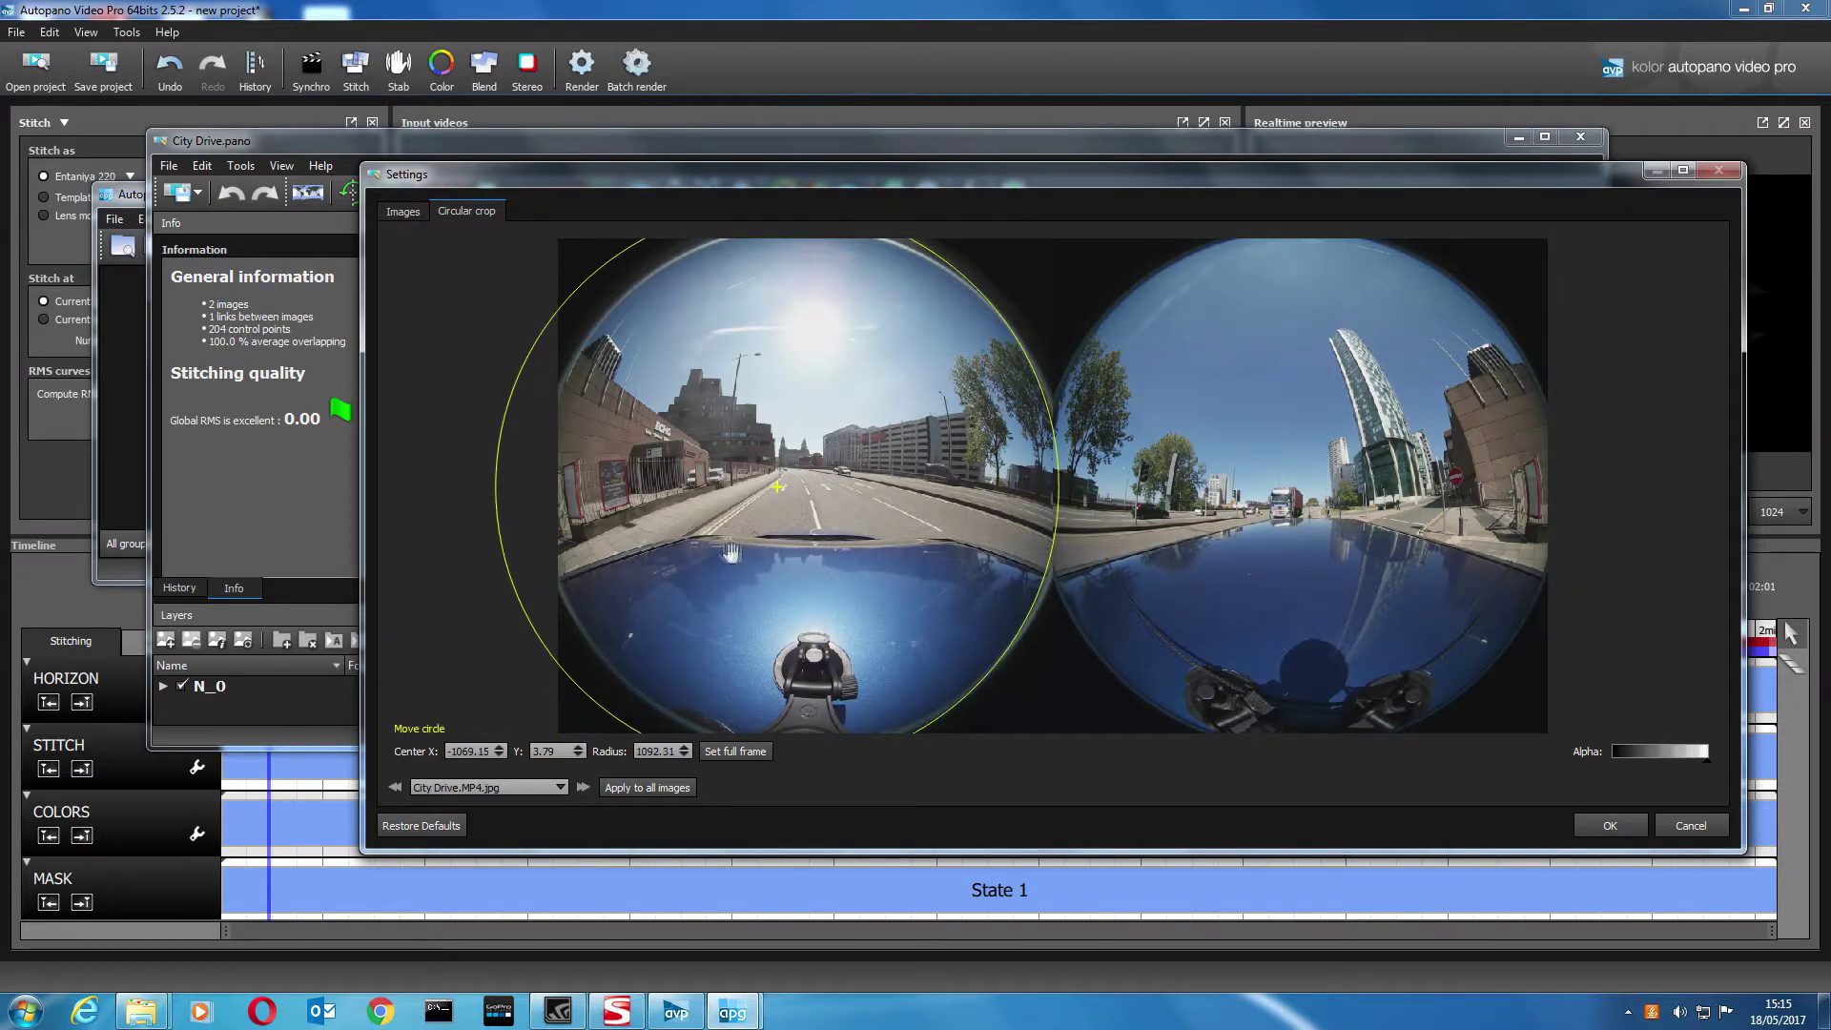
{"action": "left_click_drag", "start_coordinate": [495, 483], "coordinate": [560, 469]}
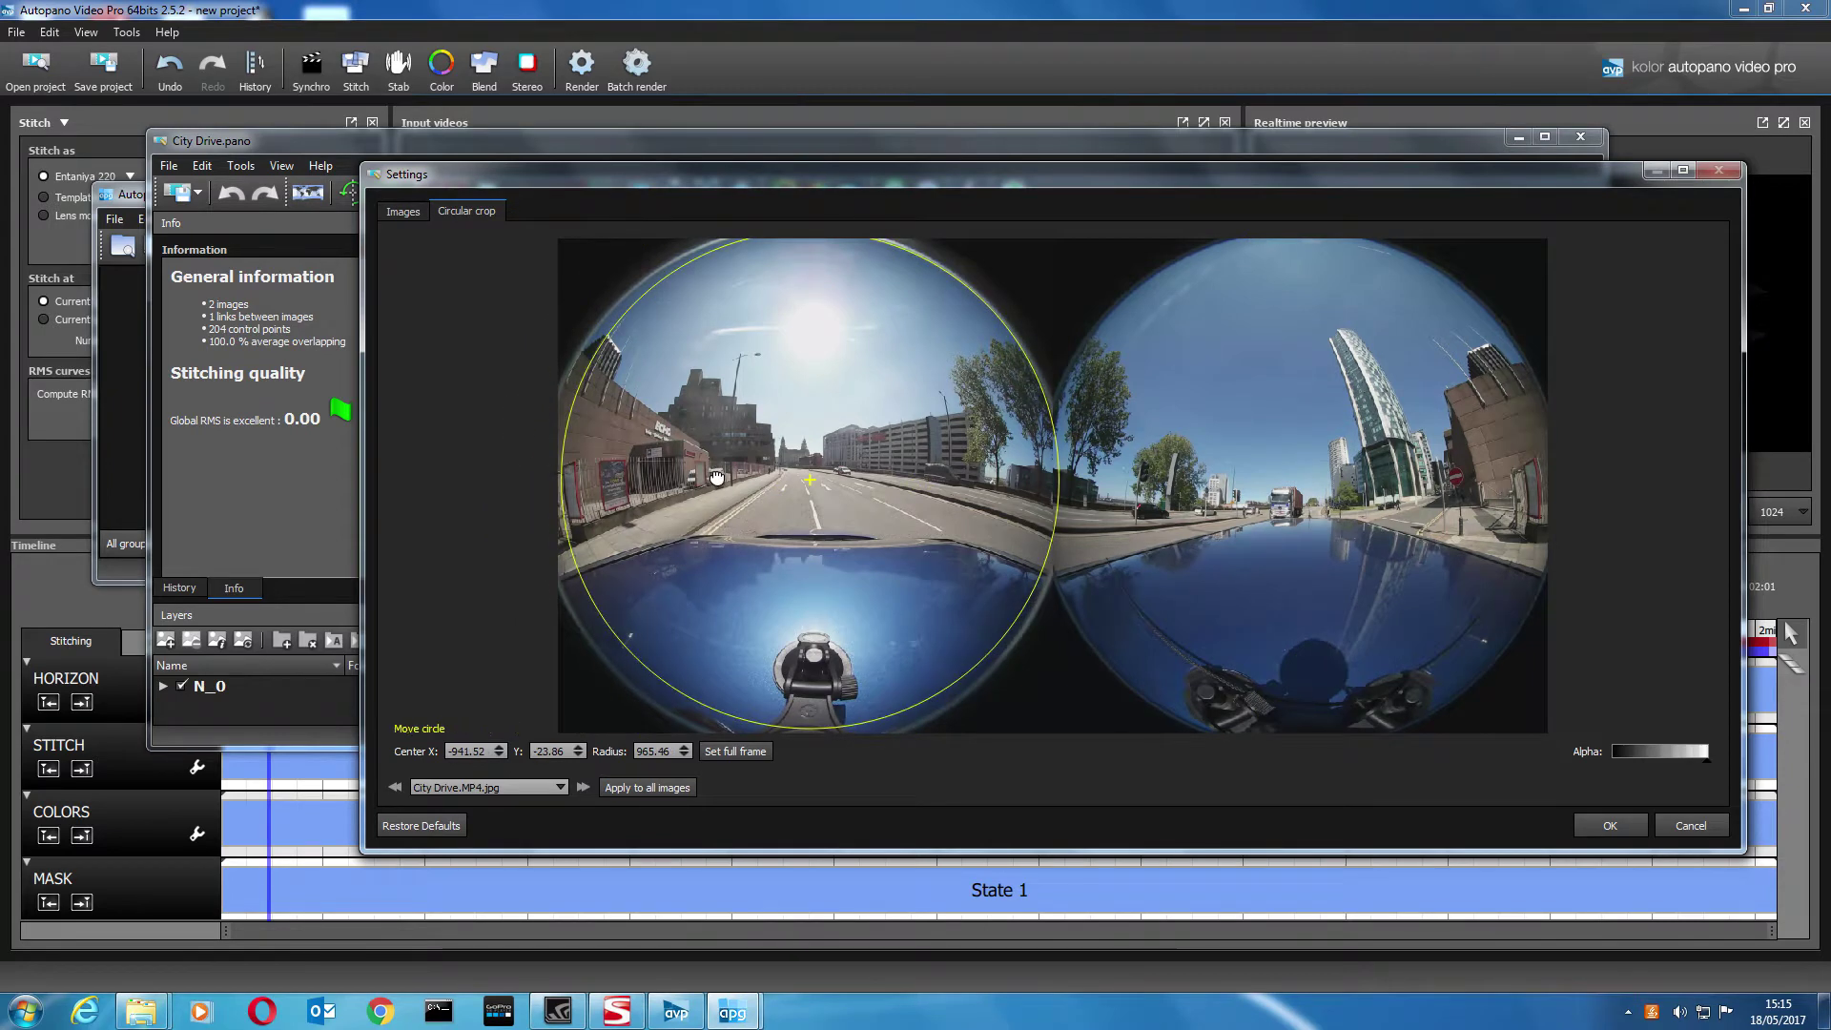
{"action": "left_click_drag", "start_coordinate": [717, 478], "coordinate": [706, 478]}
{"action": "left_click_drag", "start_coordinate": [911, 700], "coordinate": [878, 609]}
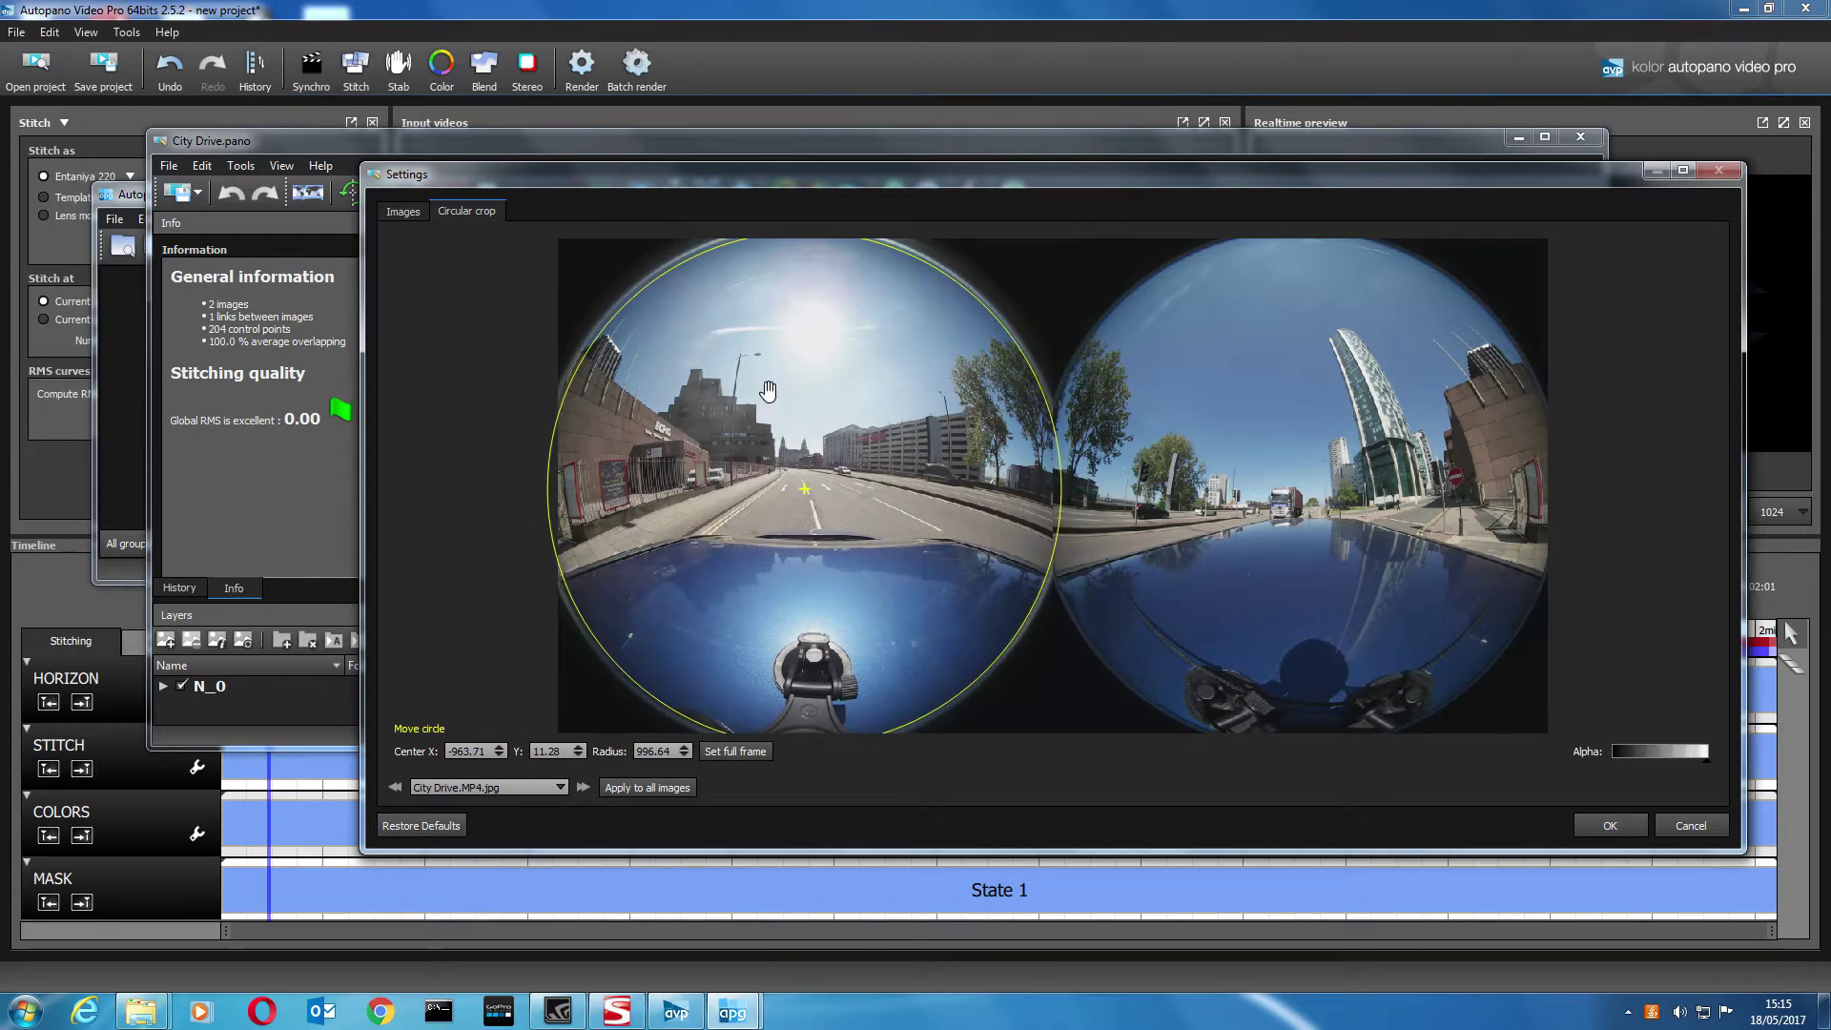
- Fit the circular crop of City Drive - Copy.MP4.jpg around its right fisheye, centre about X 955, Y 14, radius about 981, and apply the settings
{"action": "left_click", "coordinate": [582, 787]}
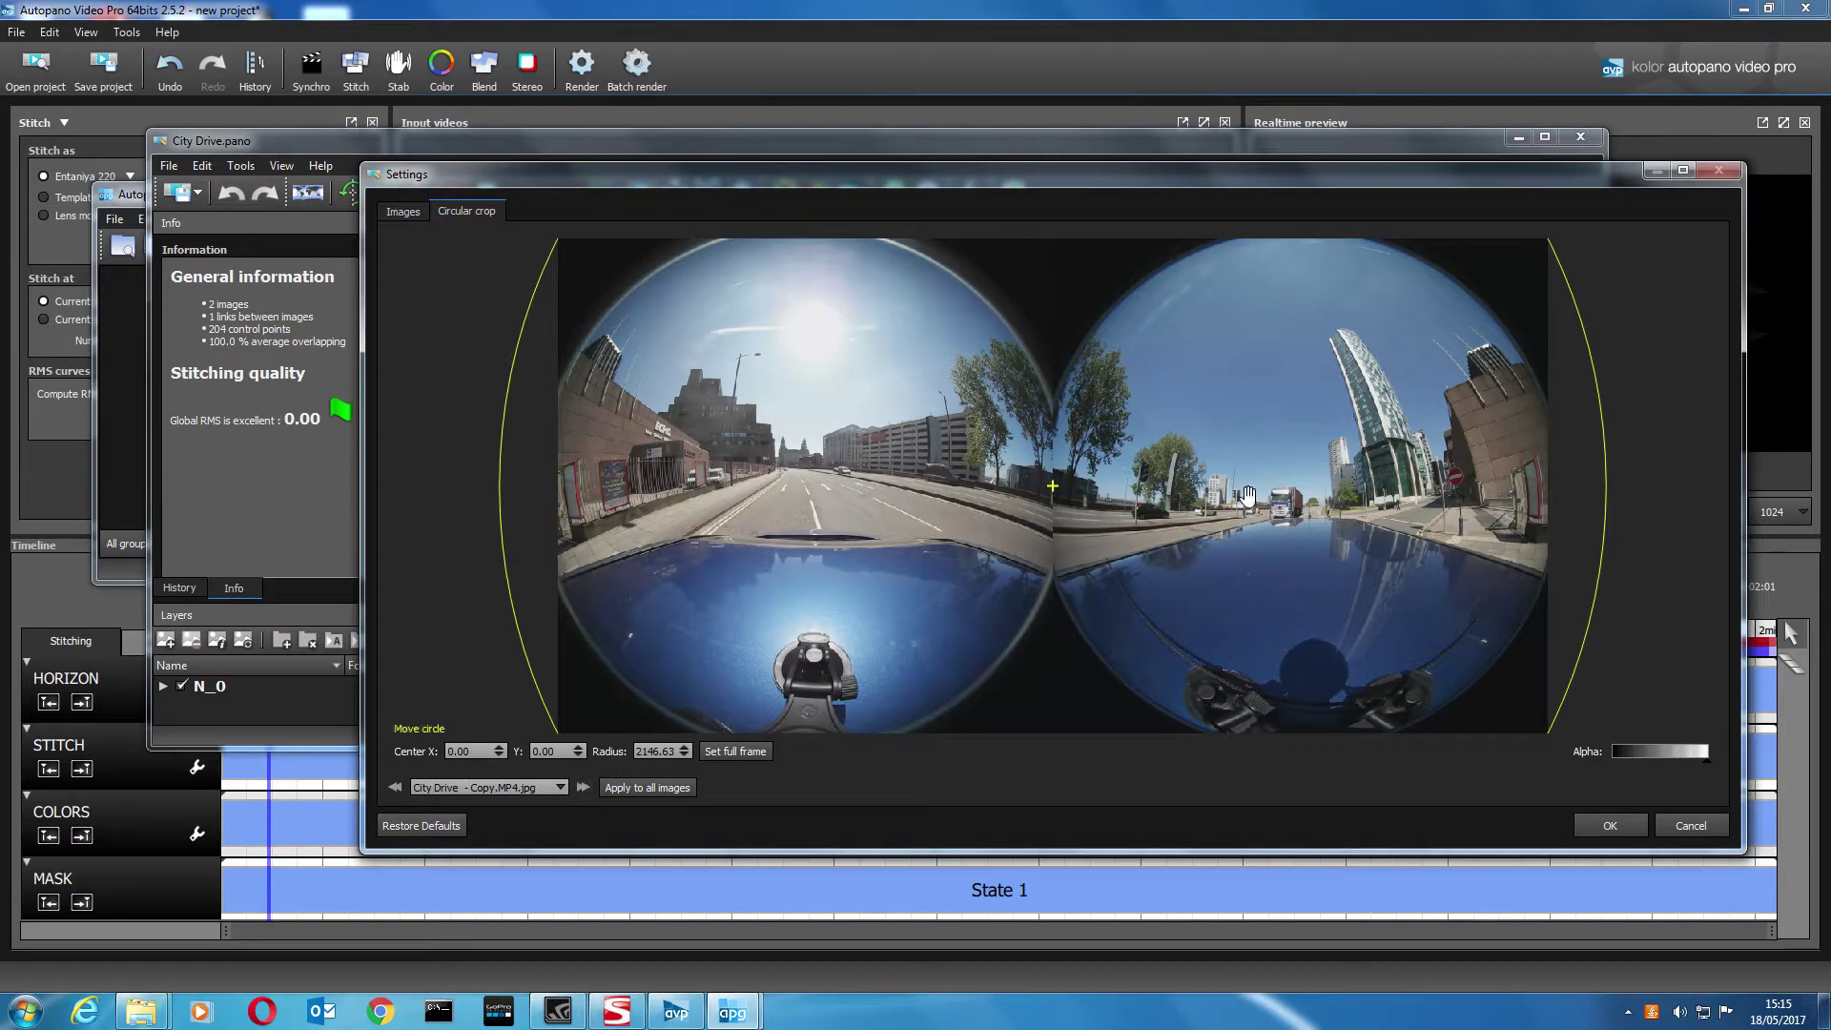
{"action": "left_click_drag", "start_coordinate": [499, 454], "coordinate": [1066, 454]}
{"action": "left_click_drag", "start_coordinate": [1560, 598], "coordinate": [1438, 544]}
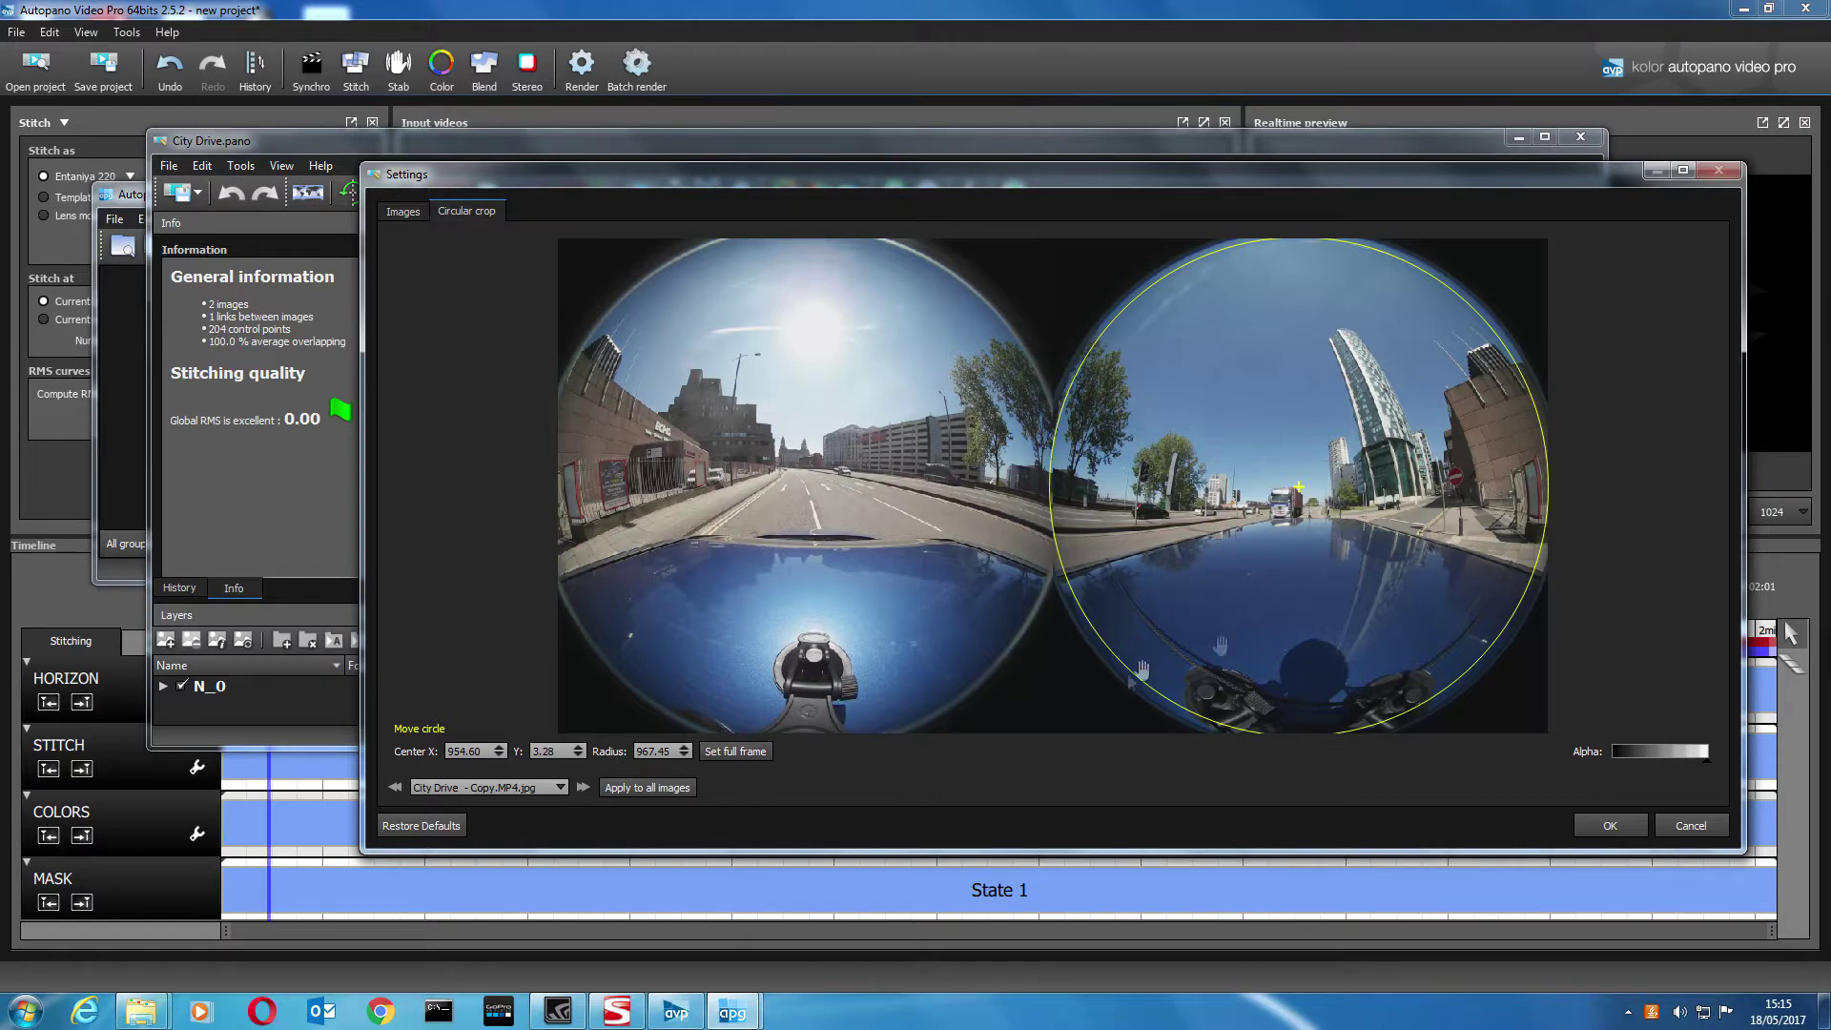
{"action": "left_click_drag", "start_coordinate": [1412, 710], "coordinate": [1414, 717]}
{"action": "left_click_drag", "start_coordinate": [1382, 607], "coordinate": [1382, 604]}
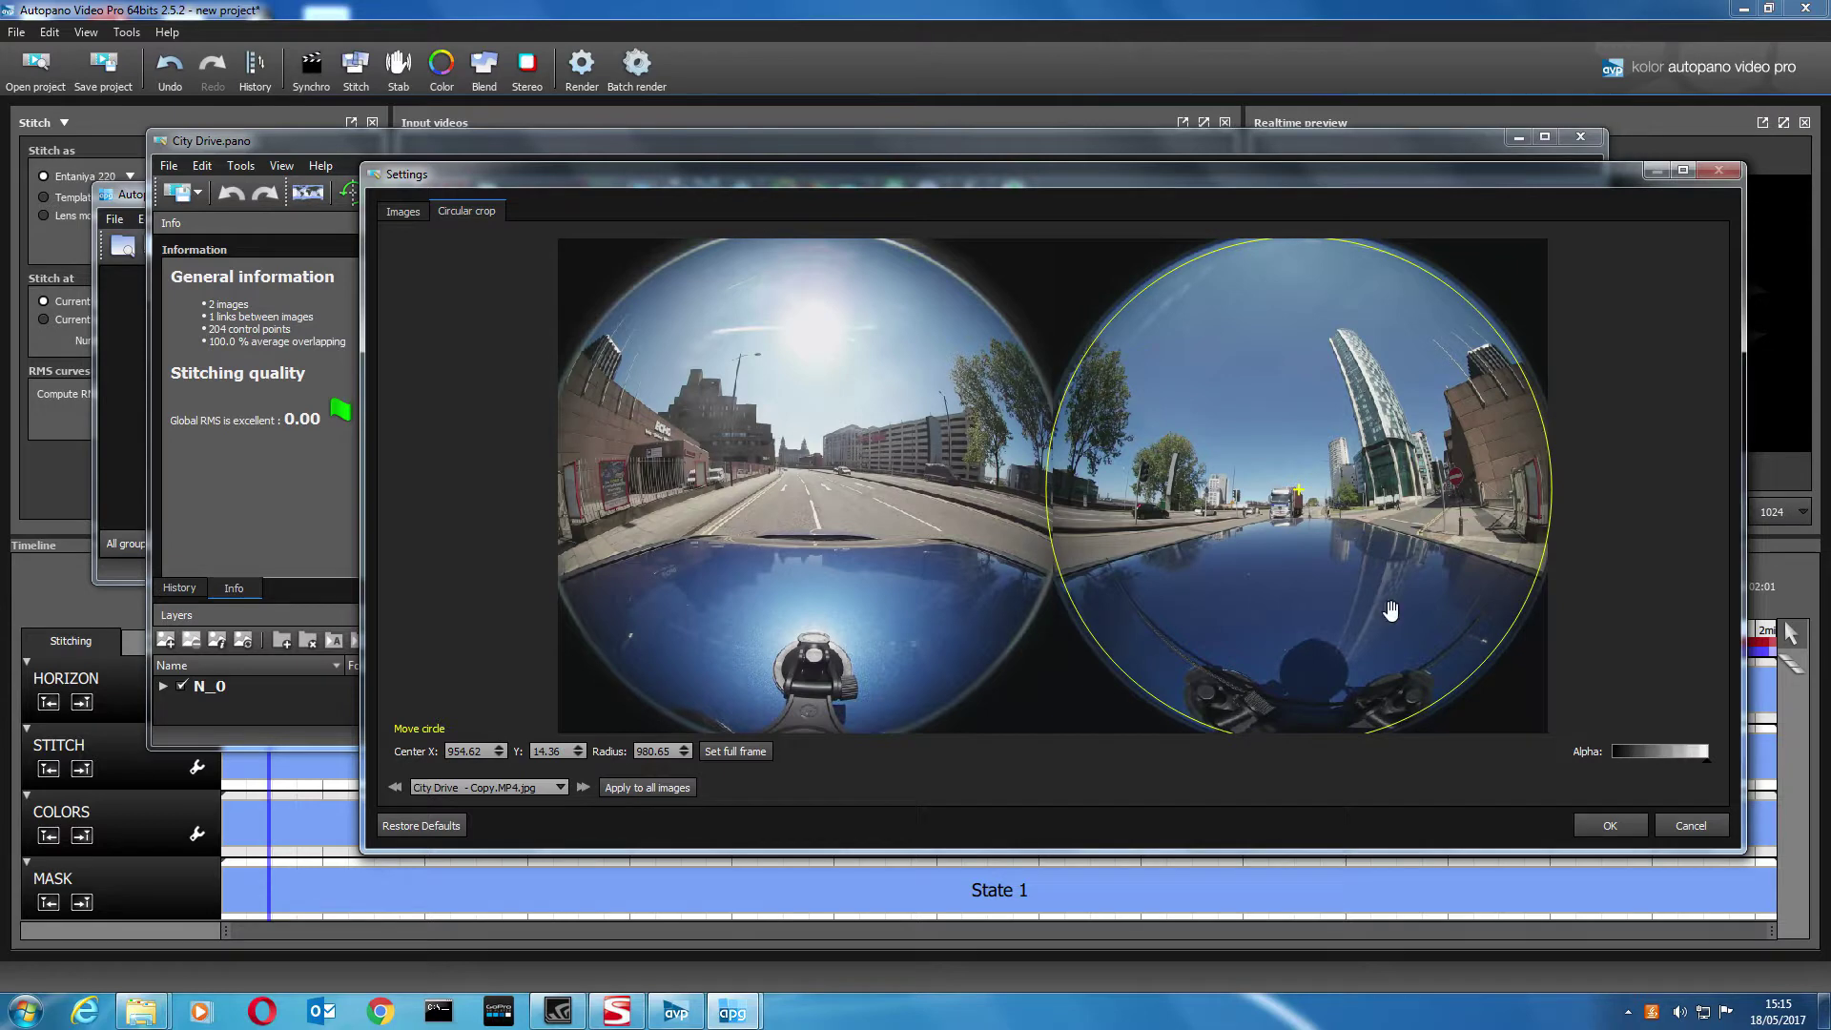
{"action": "left_click", "coordinate": [396, 788]}
{"action": "left_click", "coordinate": [582, 788]}
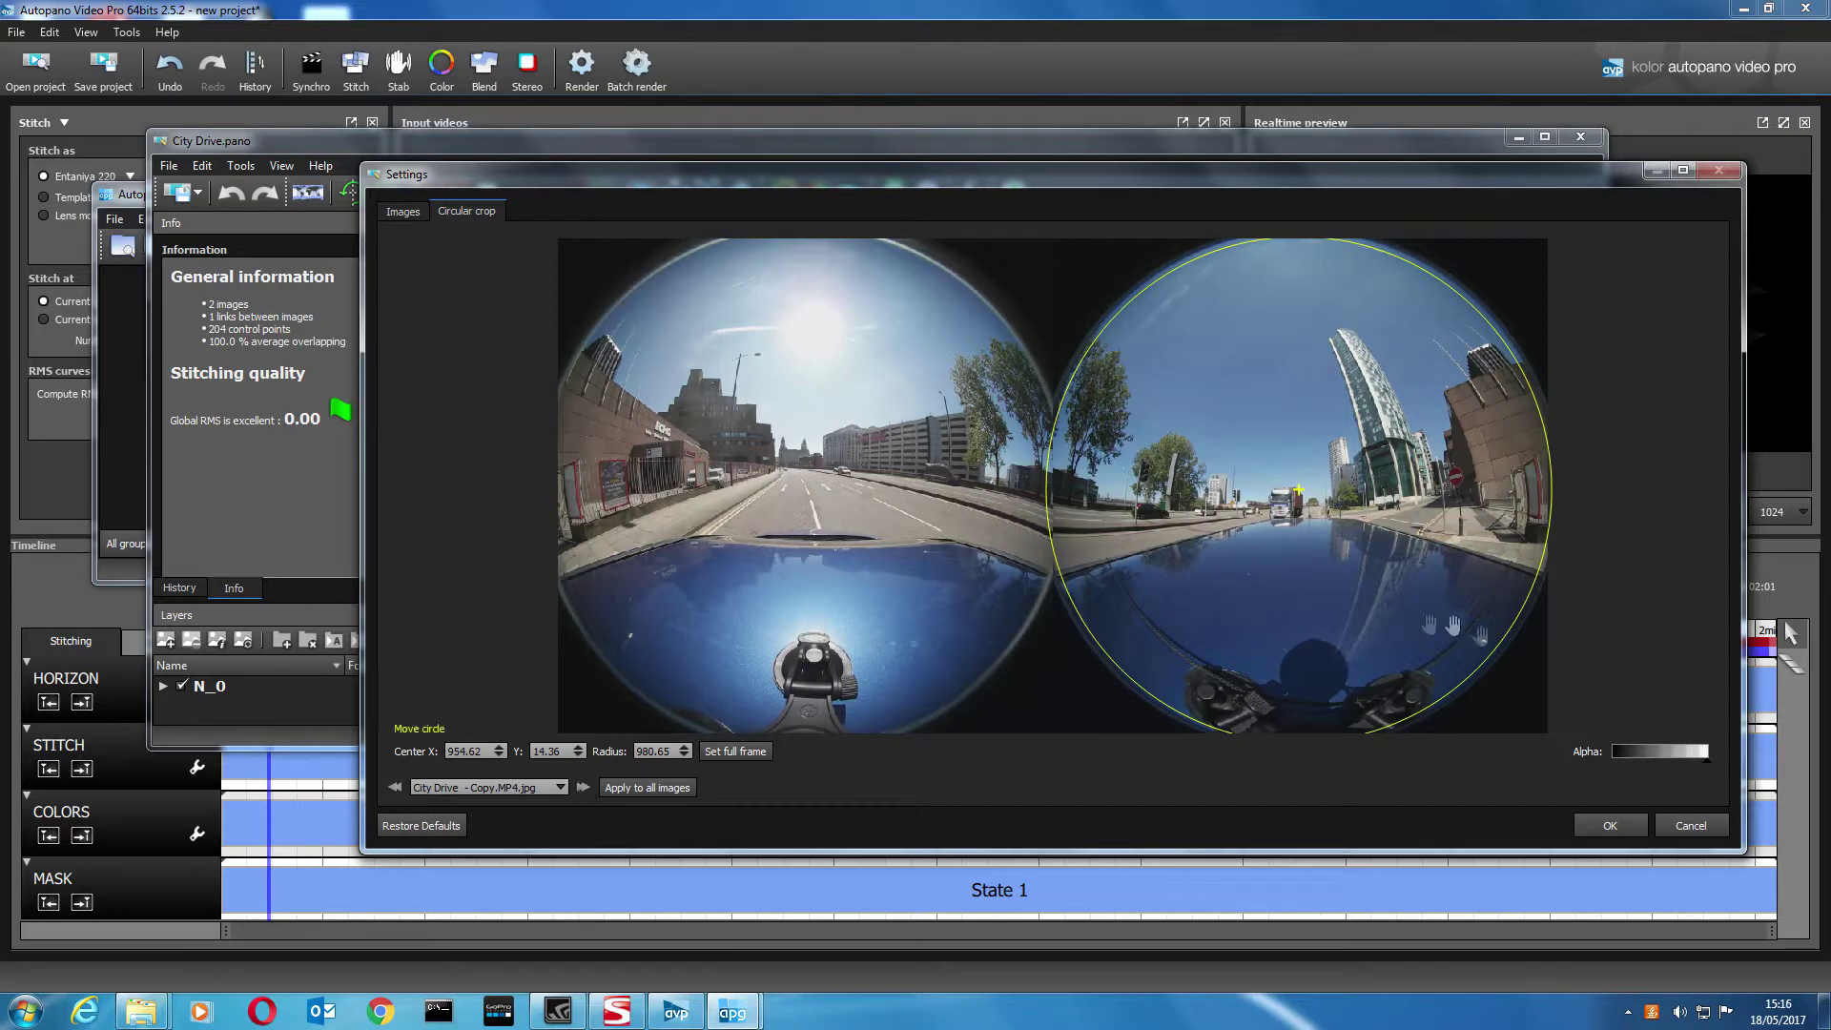
{"action": "left_click", "coordinate": [1615, 826]}
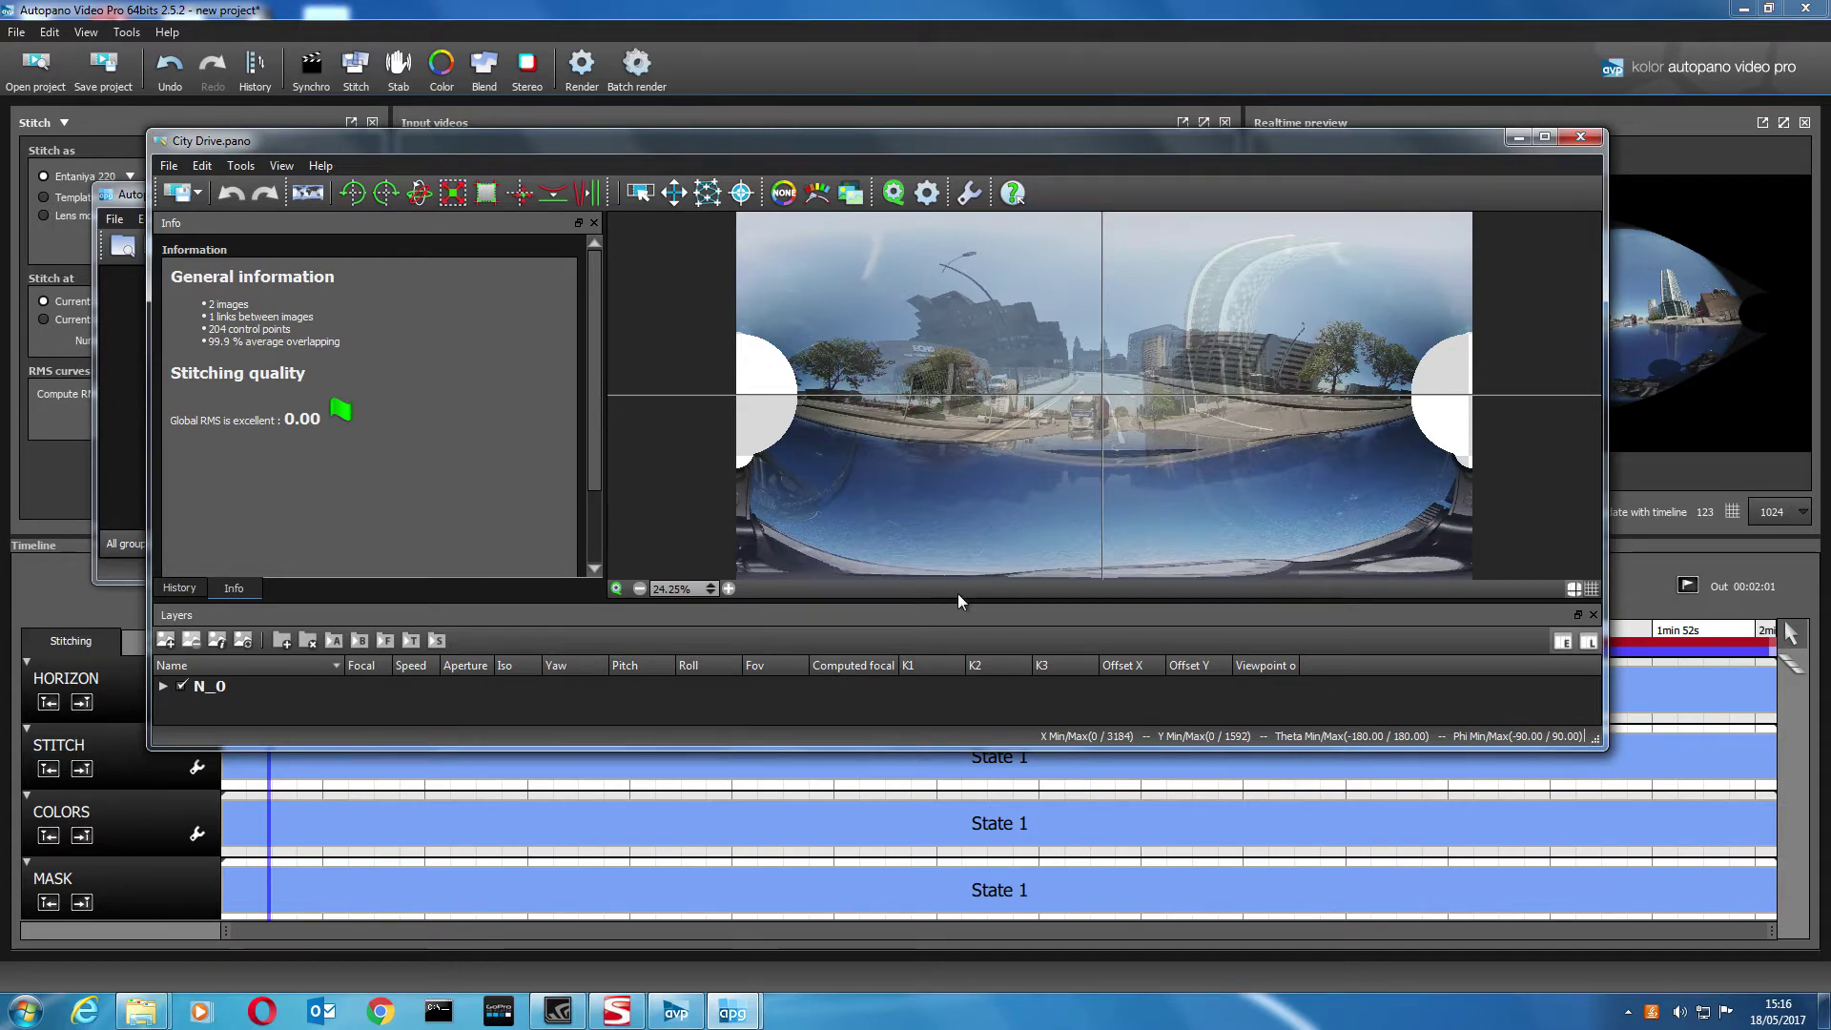
- Open the control point editor for the link between the two City Drive images and delete all its control points
{"action": "left_click", "coordinate": [708, 194]}
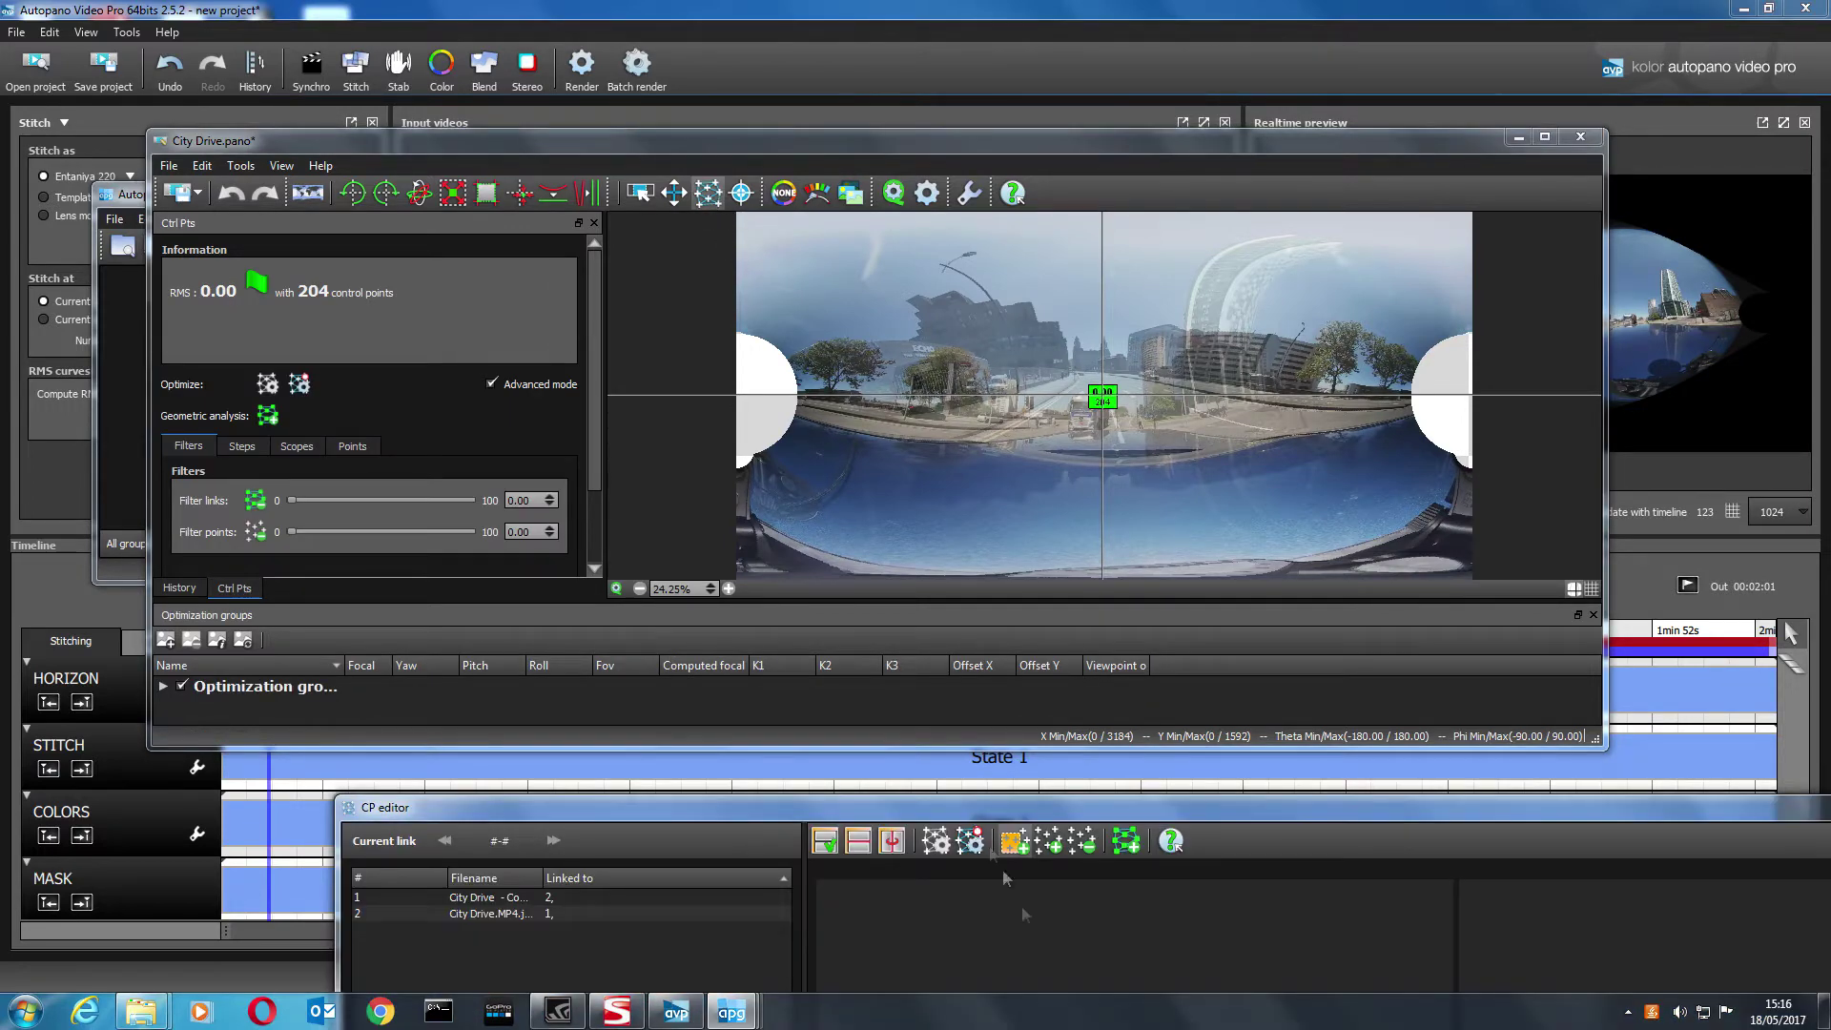
{"action": "left_click_drag", "start_coordinate": [1043, 809], "coordinate": [867, 301]}
{"action": "left_click", "coordinate": [298, 394]}
{"action": "left_click", "coordinate": [309, 410]}
{"action": "left_click_drag", "start_coordinate": [1011, 303], "coordinate": [891, 462]}
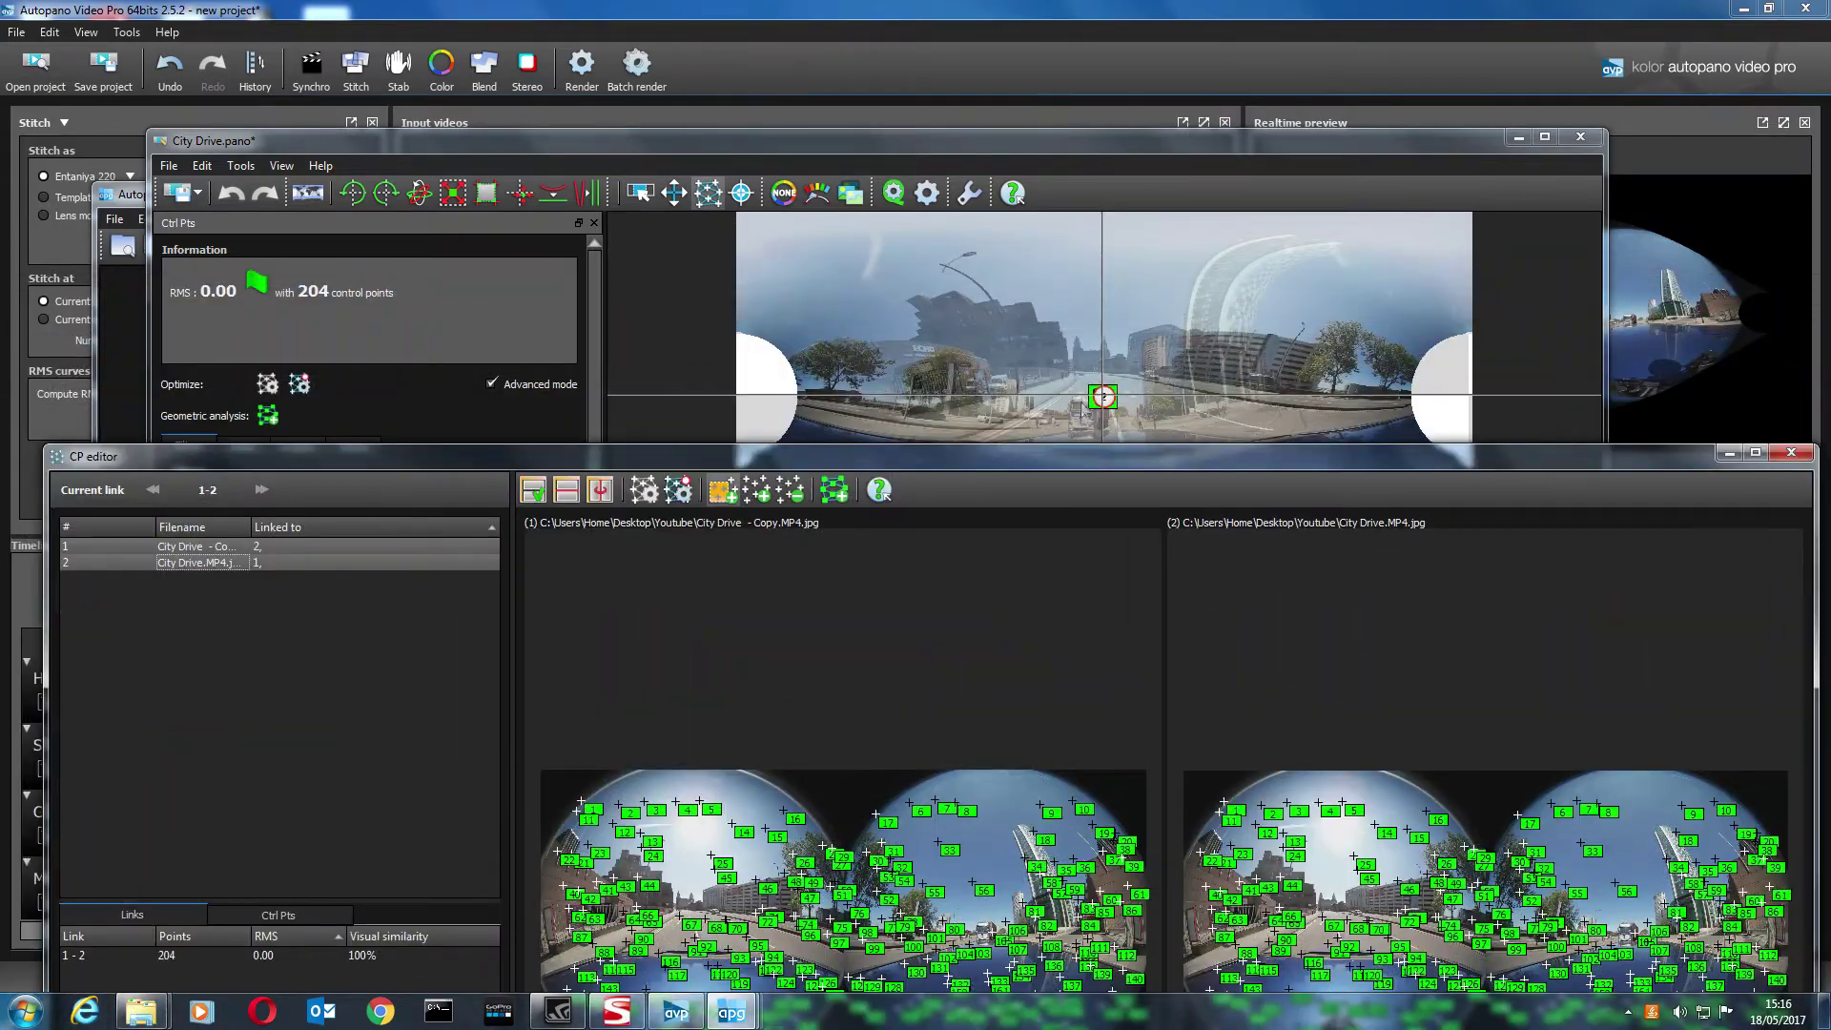
{"action": "left_click_drag", "start_coordinate": [1084, 456], "coordinate": [1083, 290]}
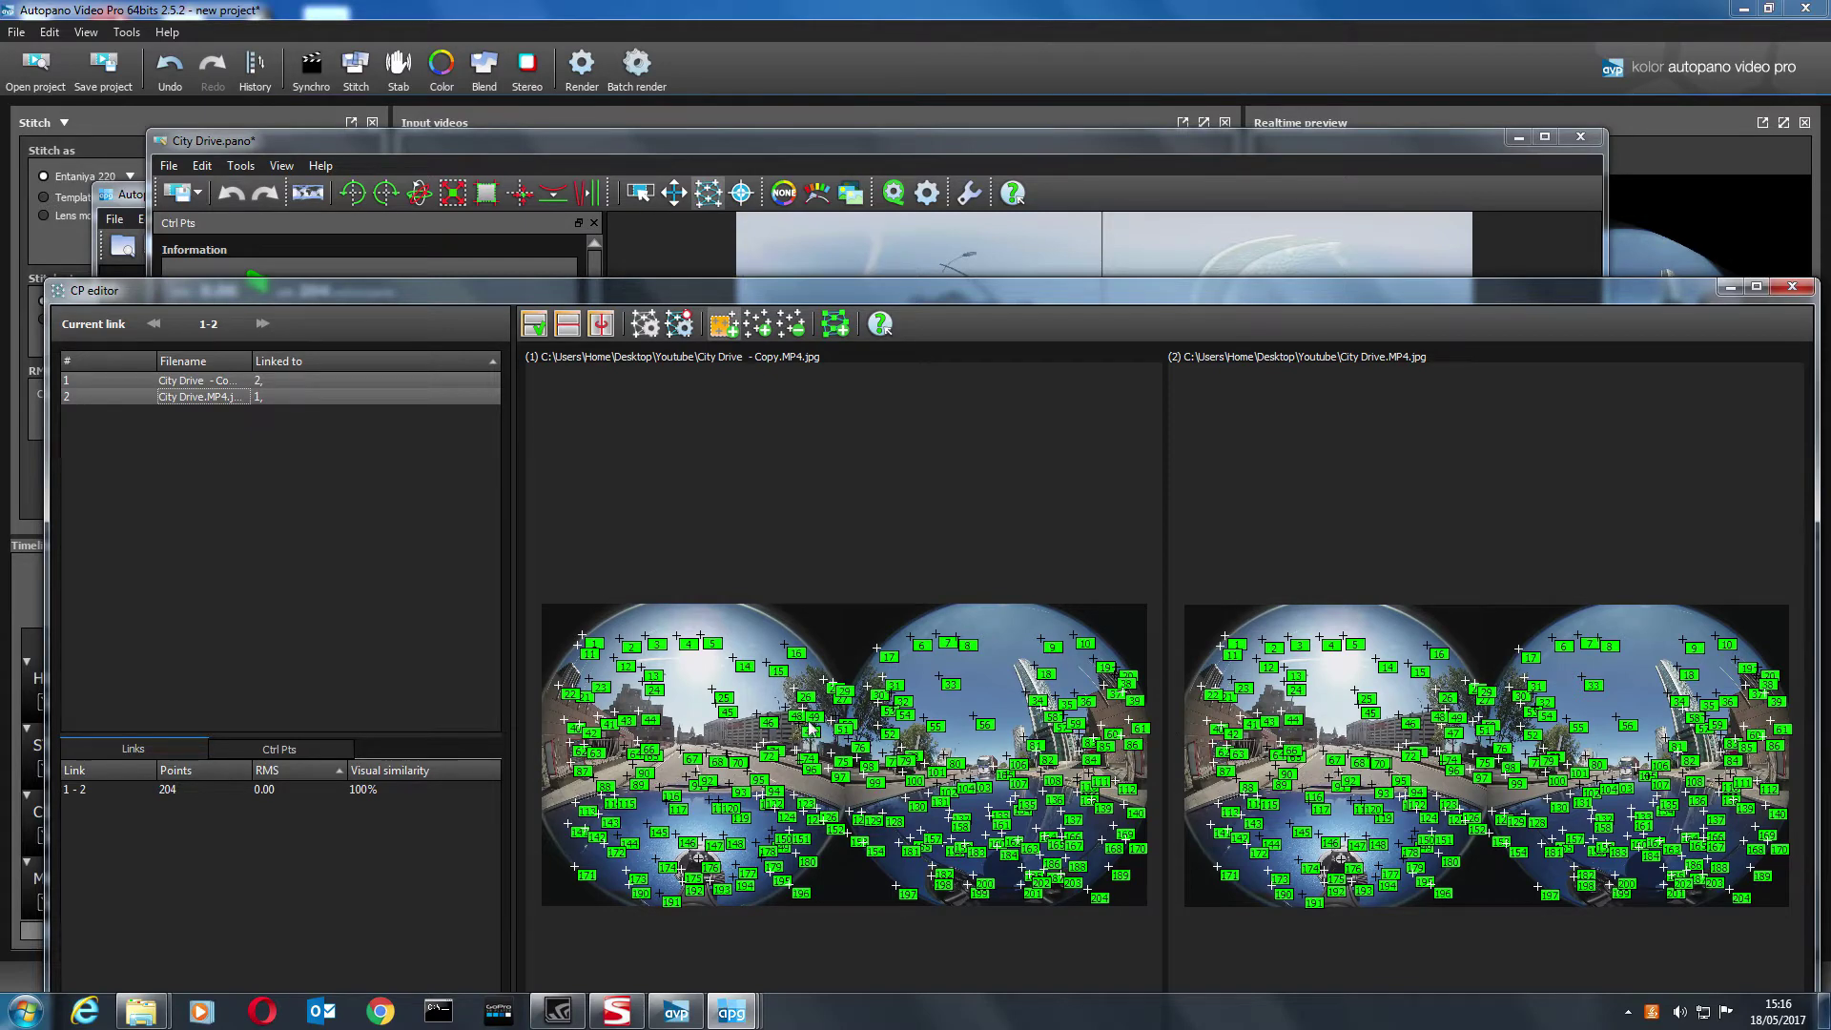
{"action": "left_click_drag", "start_coordinate": [560, 608], "coordinate": [1164, 921]}
{"action": "left_click_drag", "start_coordinate": [615, 660], "coordinate": [542, 740]}
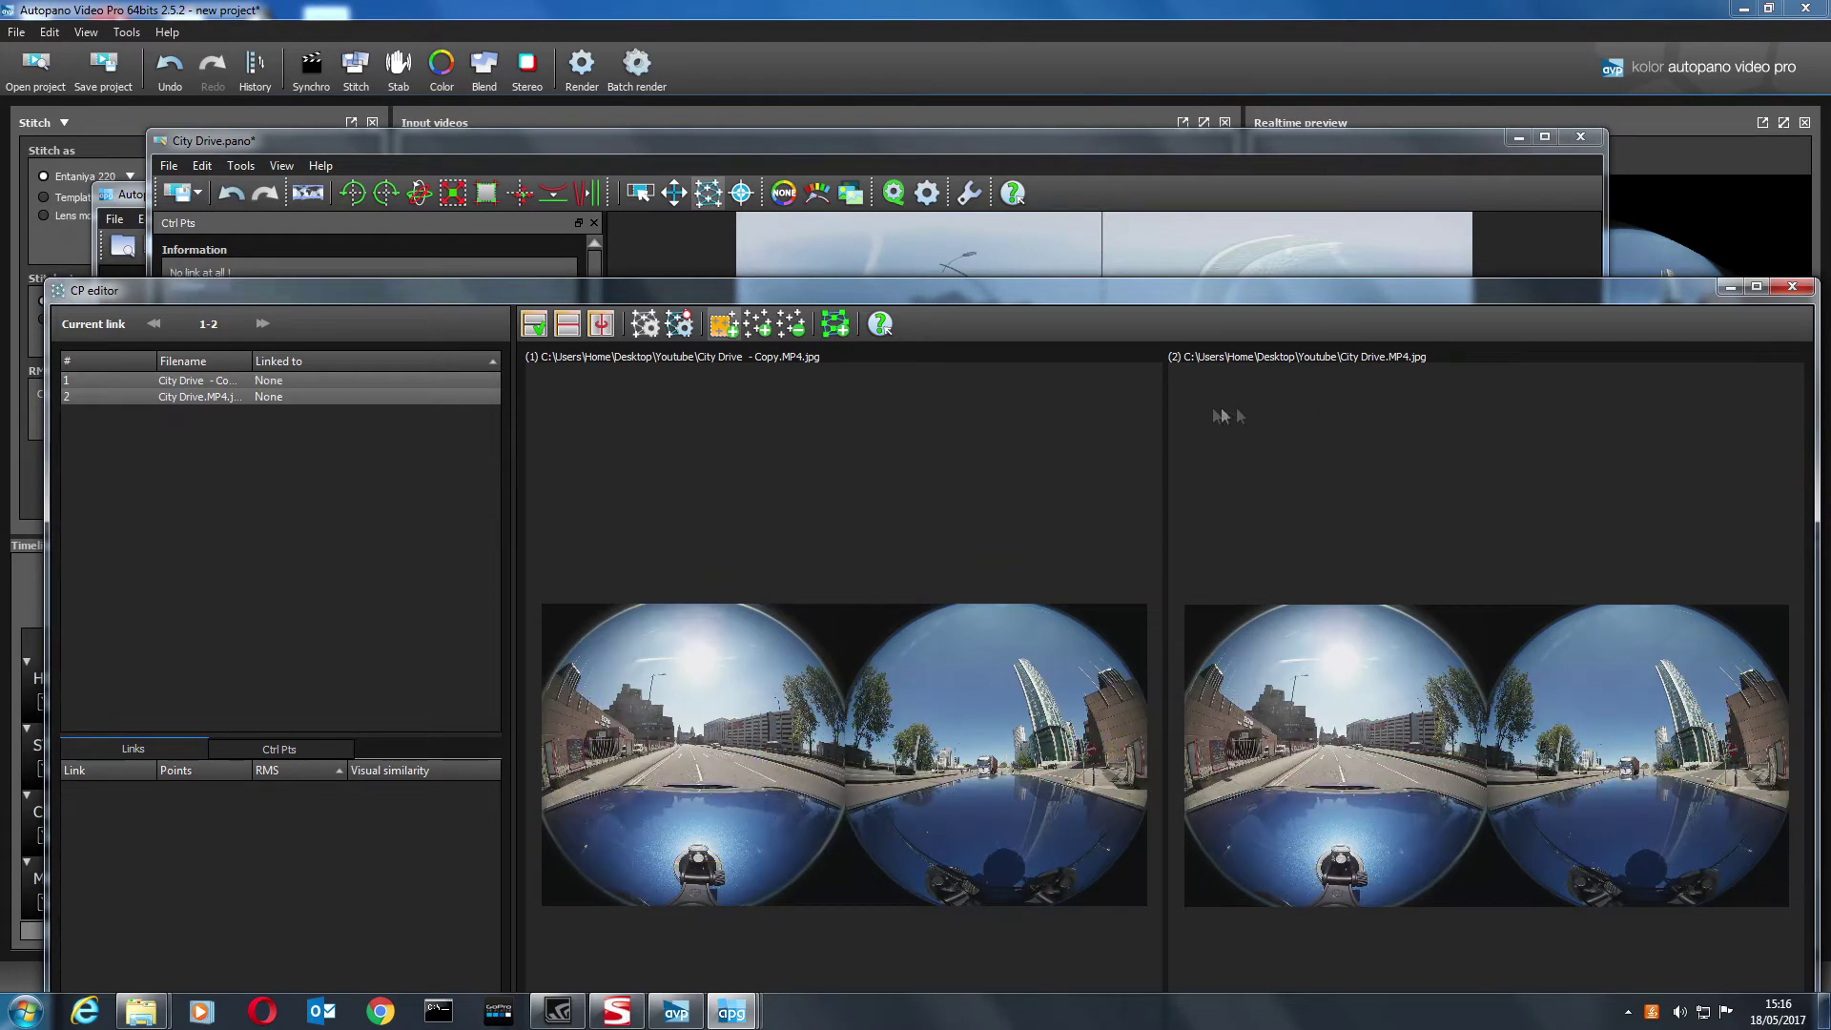
- Generate control points between the right fisheye's outer edge in City Drive - Copy and the left fisheye's outer edge in City Drive
{"action": "left_click_drag", "start_coordinate": [1183, 307], "coordinate": [1312, 295]}
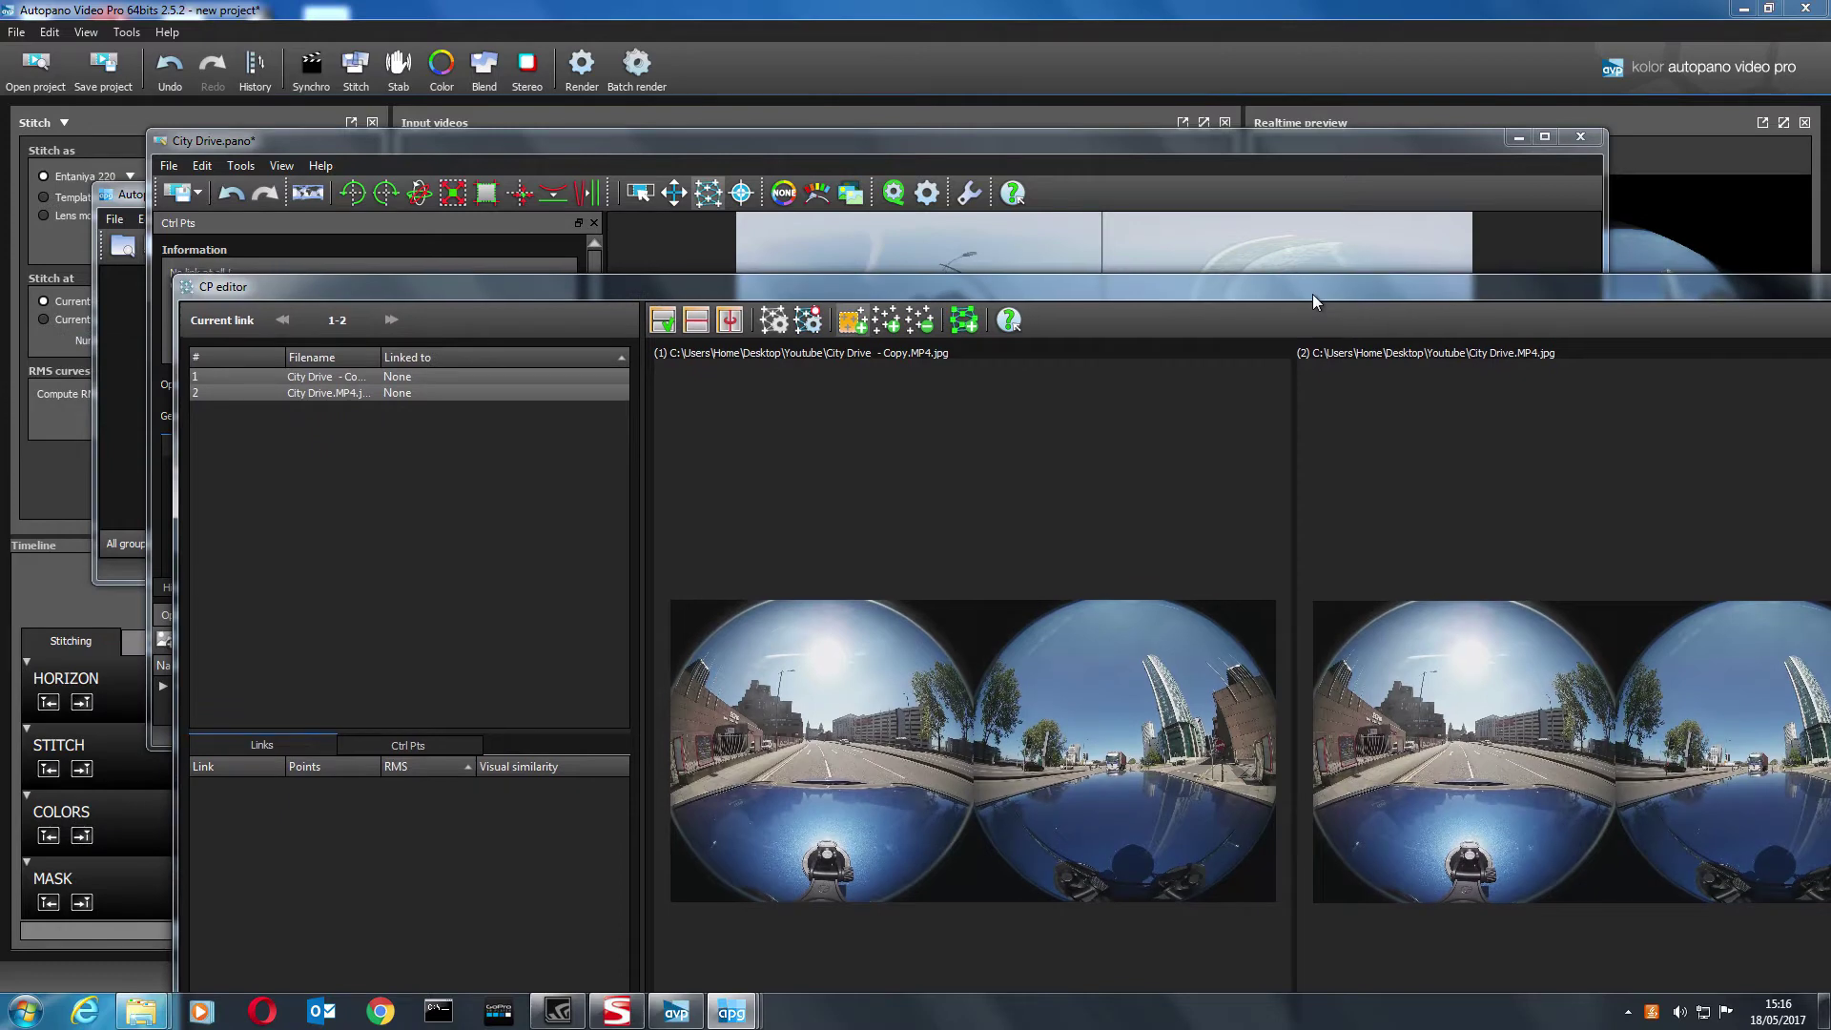
{"action": "left_click_drag", "start_coordinate": [1273, 286], "coordinate": [1260, 261]}
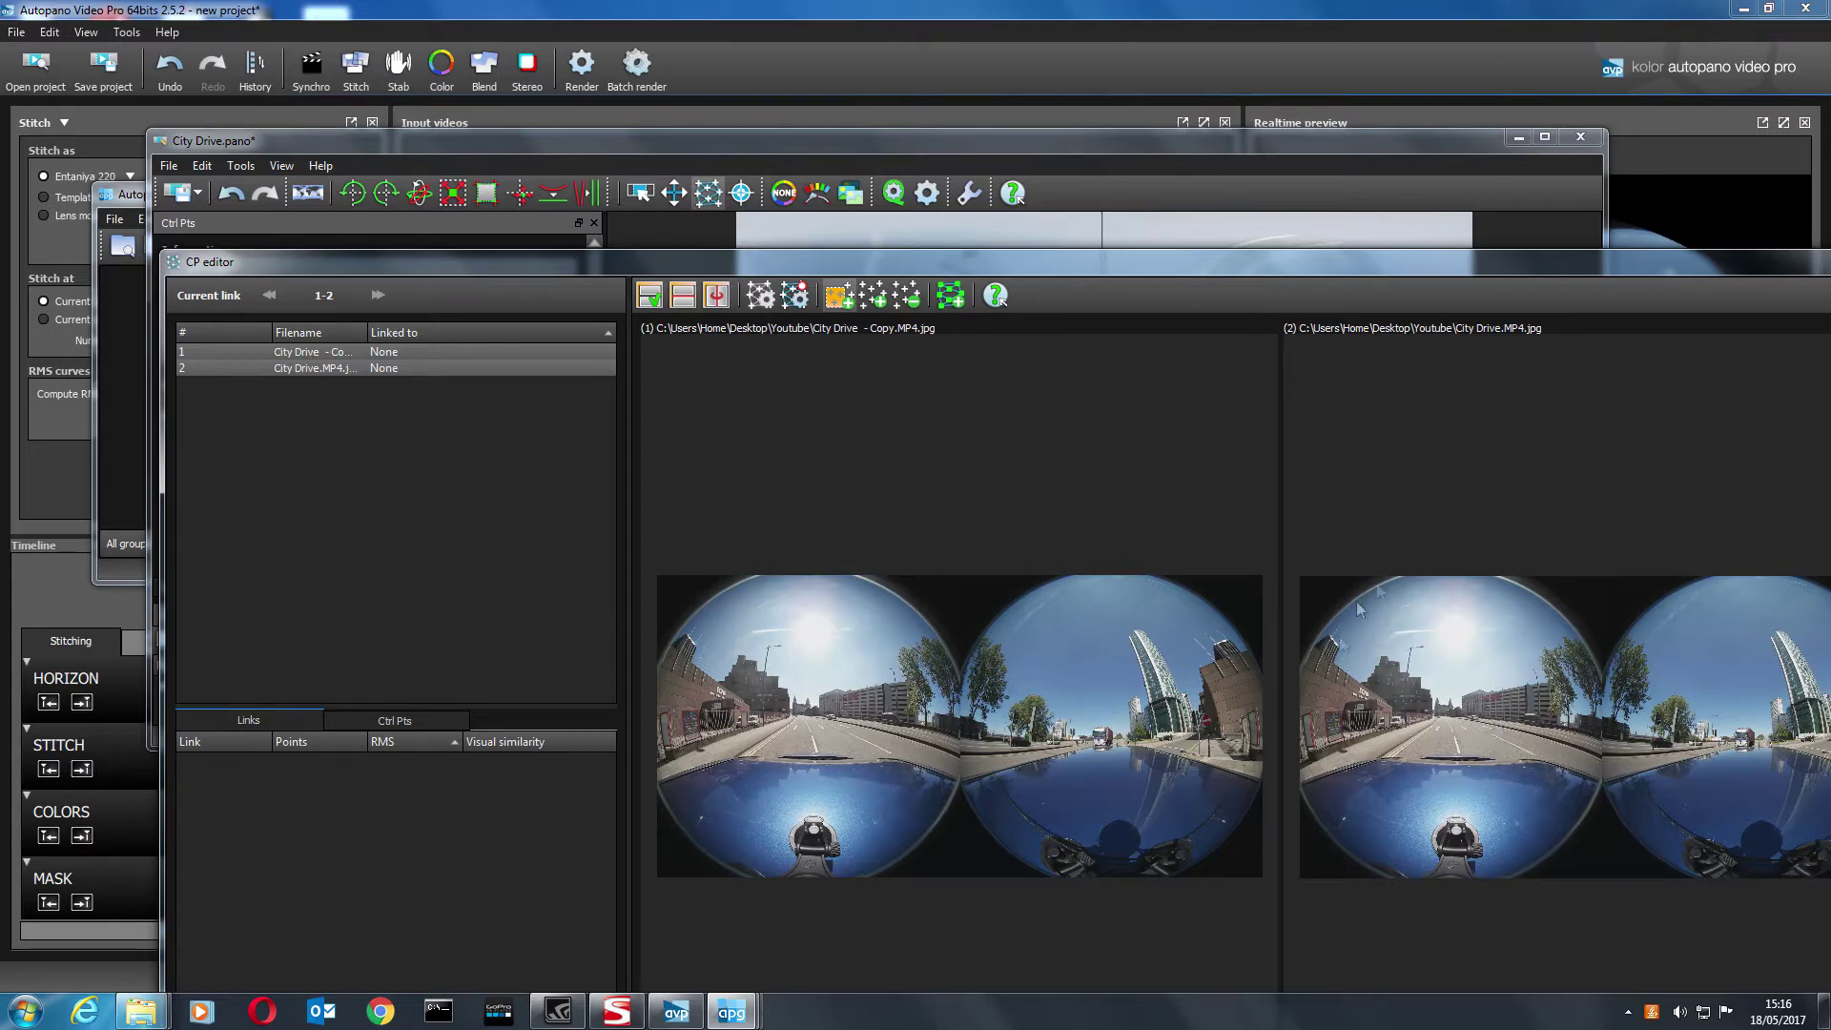
{"action": "left_click_drag", "start_coordinate": [1280, 271], "coordinate": [1165, 271]}
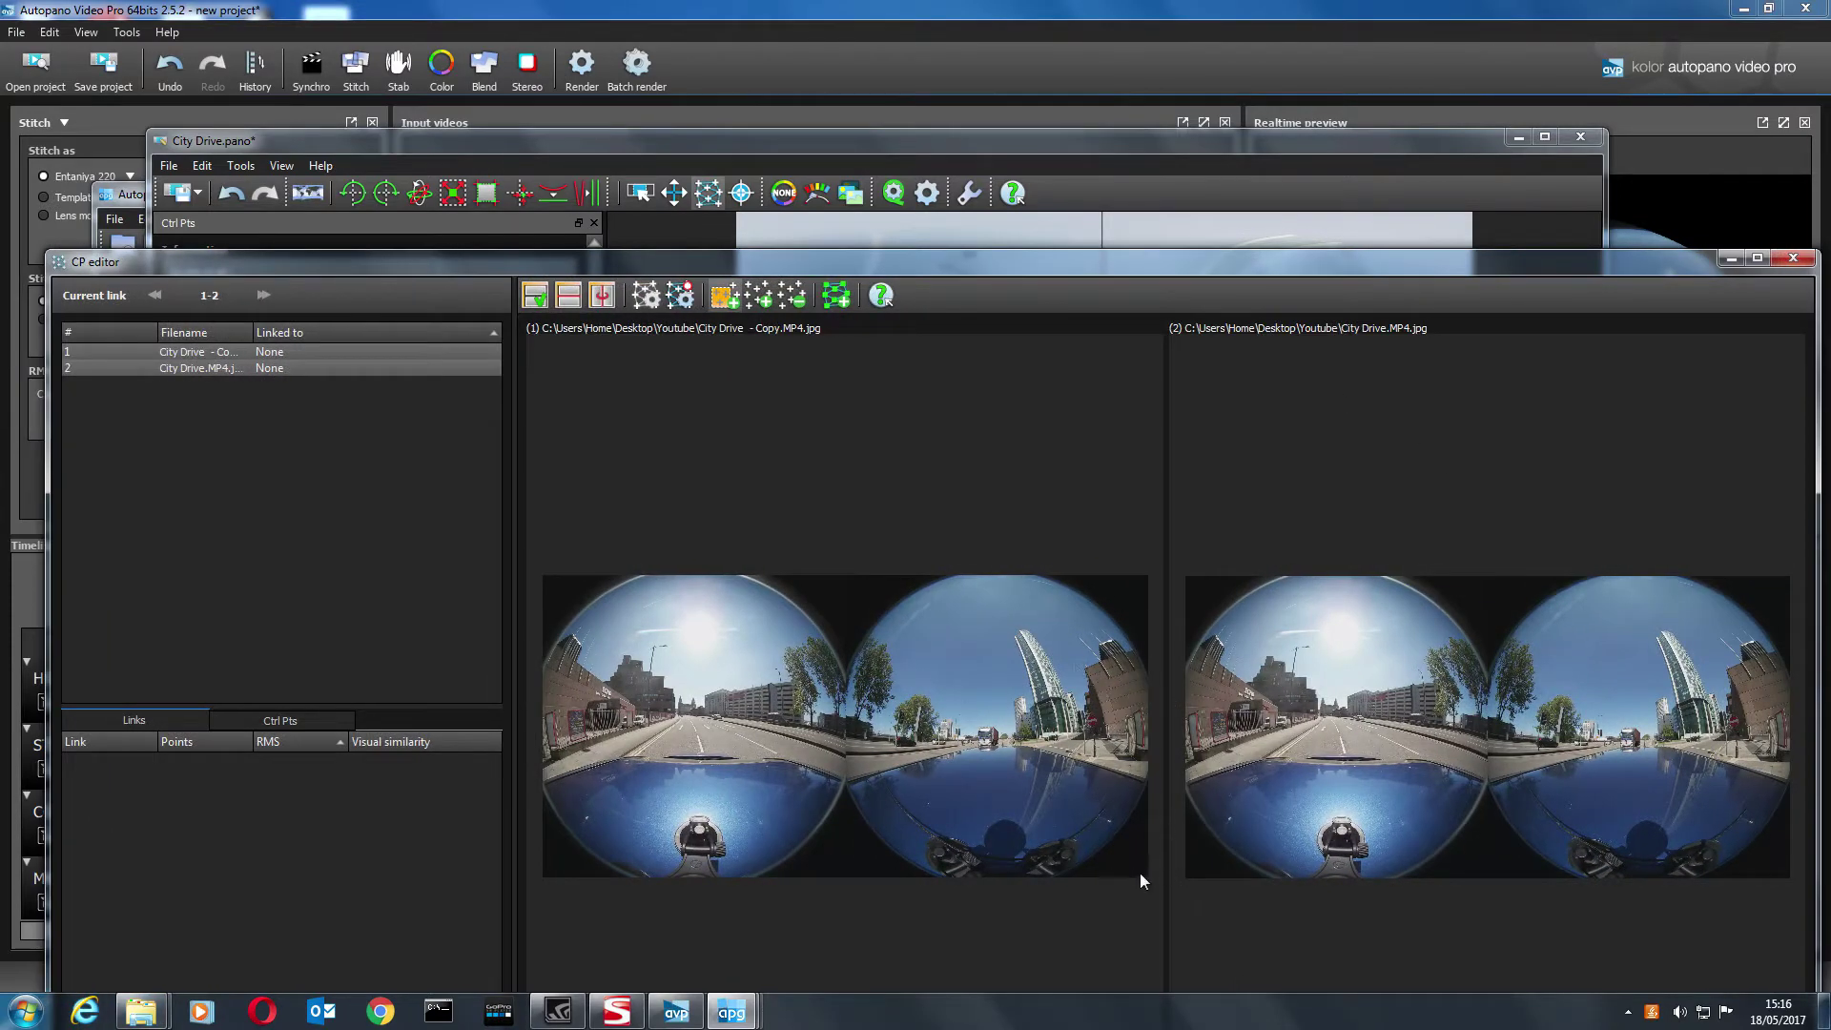
{"action": "left_click_drag", "start_coordinate": [1147, 873], "coordinate": [1088, 573]}
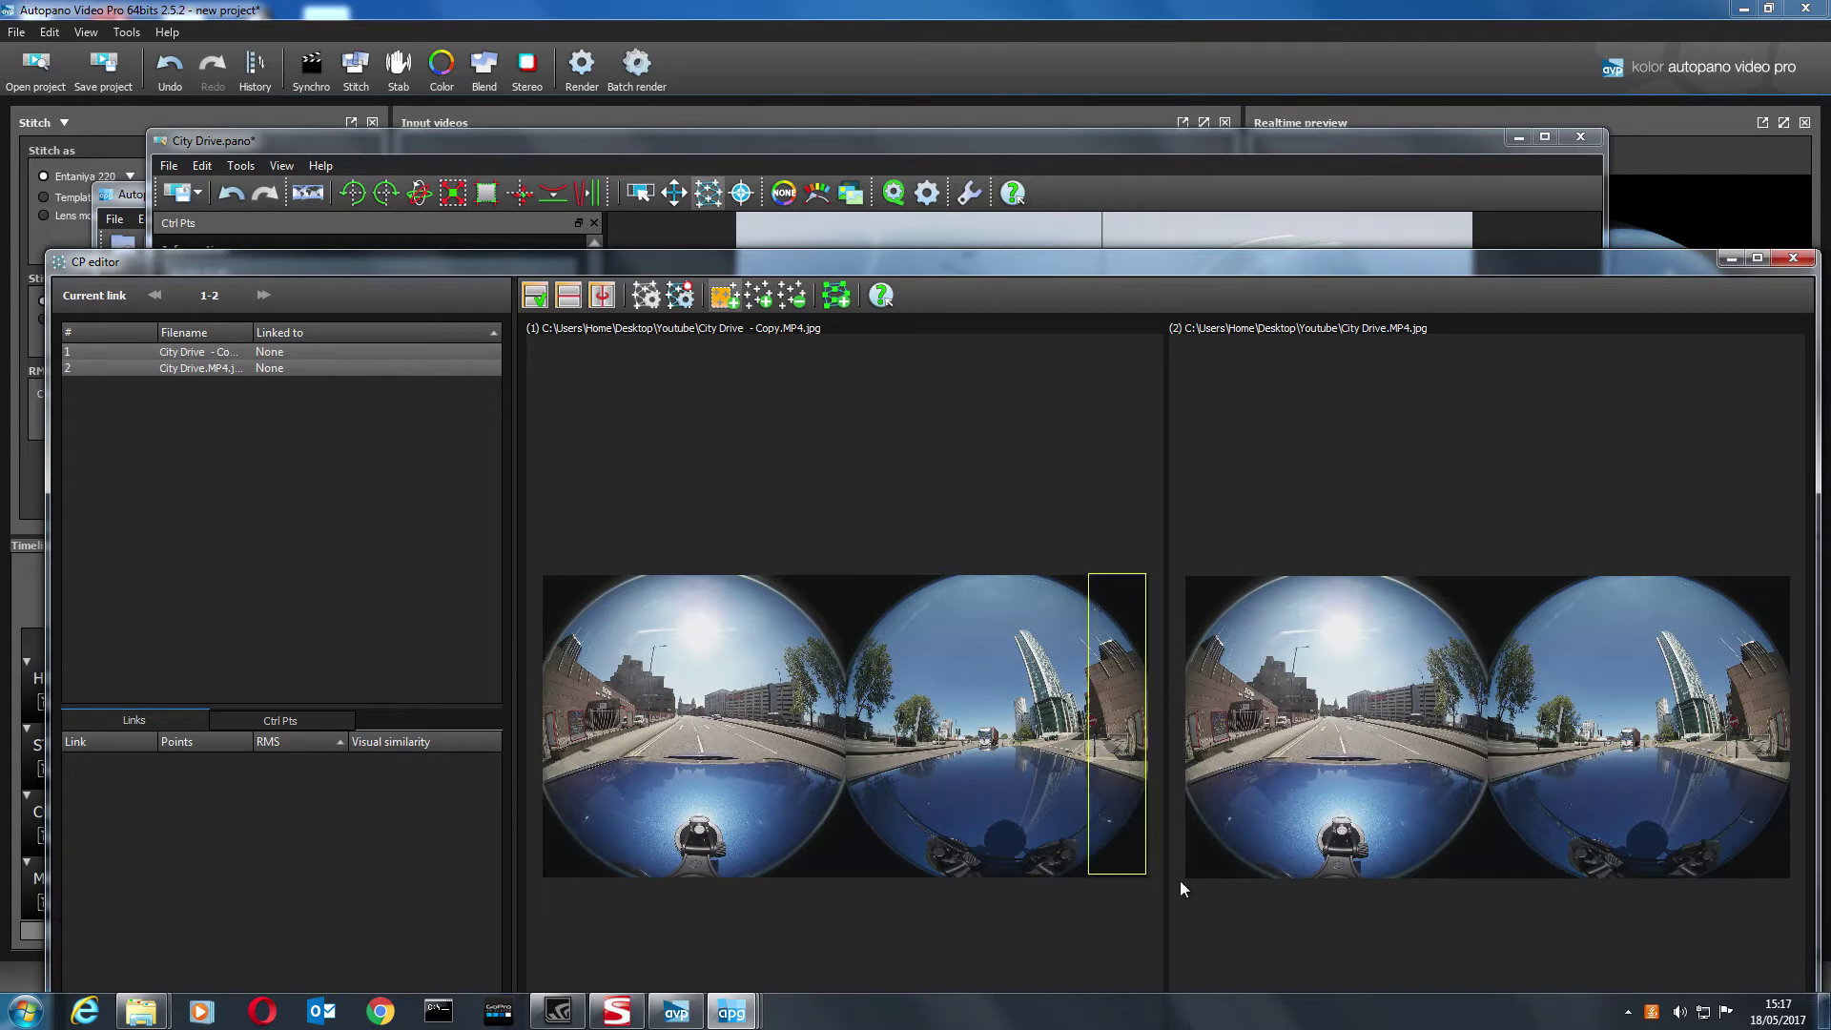
{"action": "left_click_drag", "start_coordinate": [1185, 874], "coordinate": [1245, 577]}
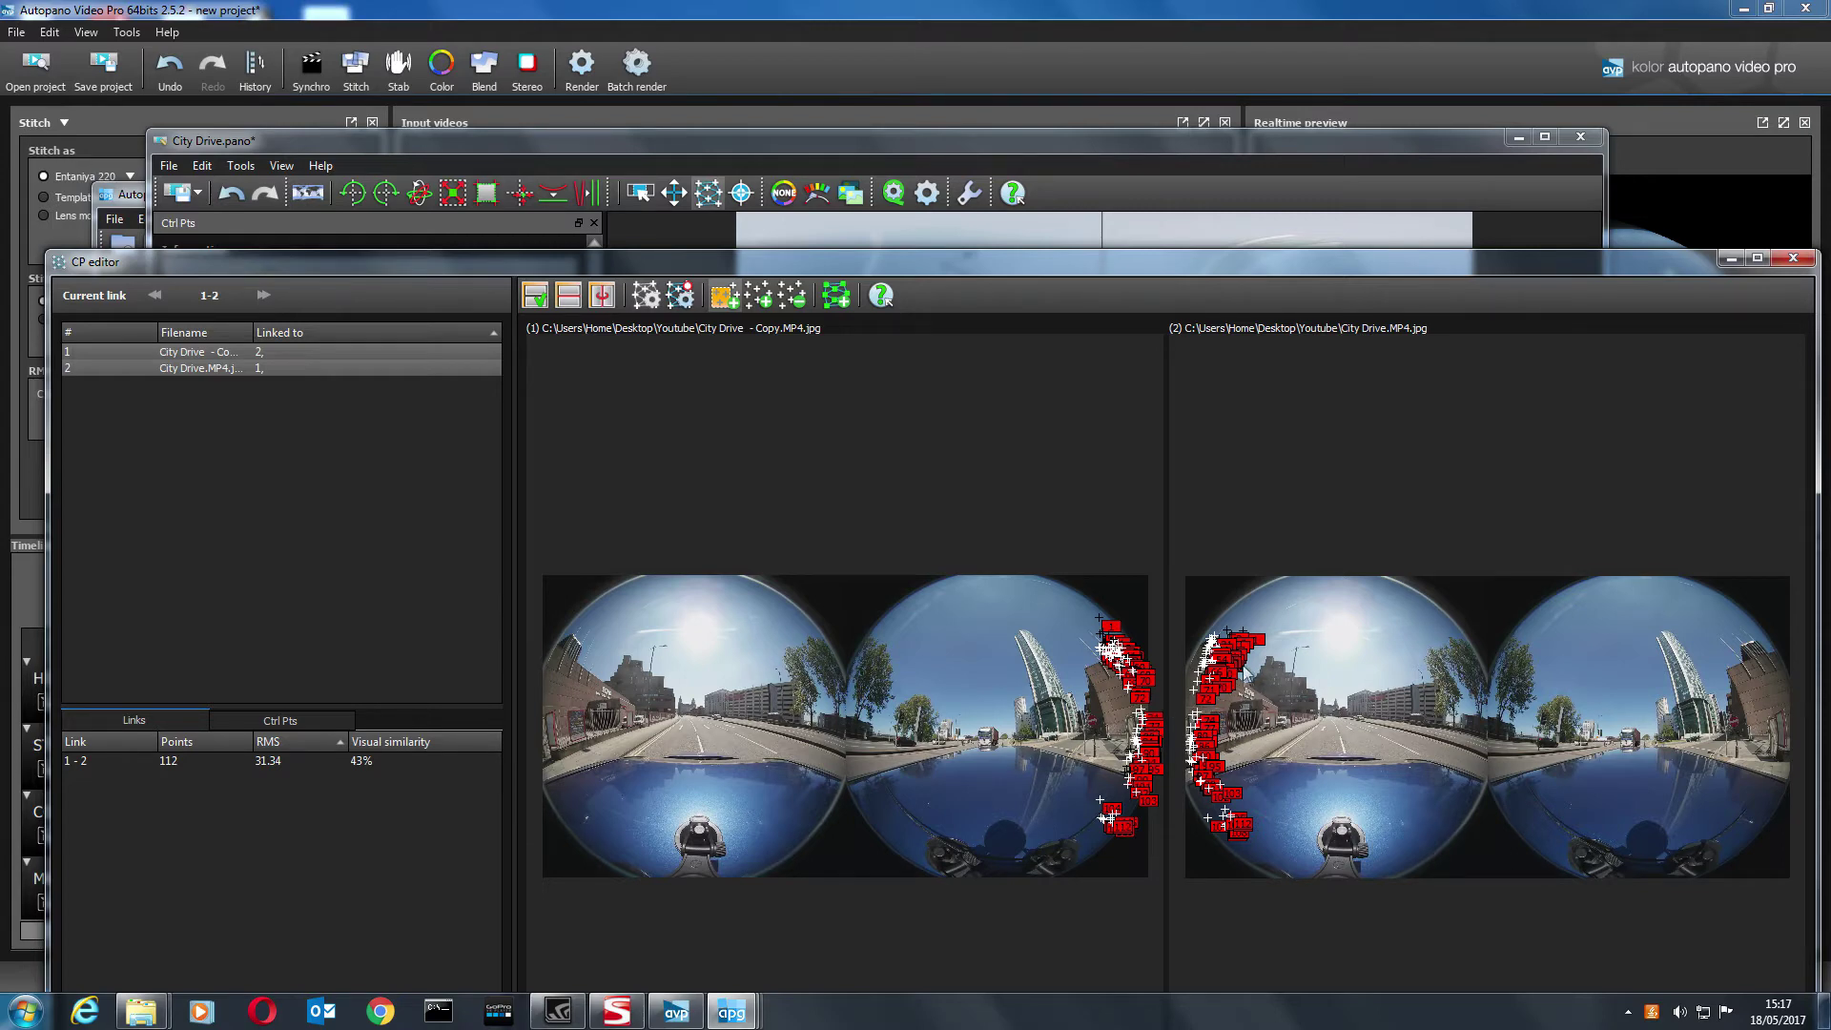
- Generate control points between the right fisheye's inner edge in City Drive - Copy and the left fisheye's inner edge in City Drive, and optimize the panorama
{"action": "left_click_drag", "start_coordinate": [846, 578], "coordinate": [913, 870]}
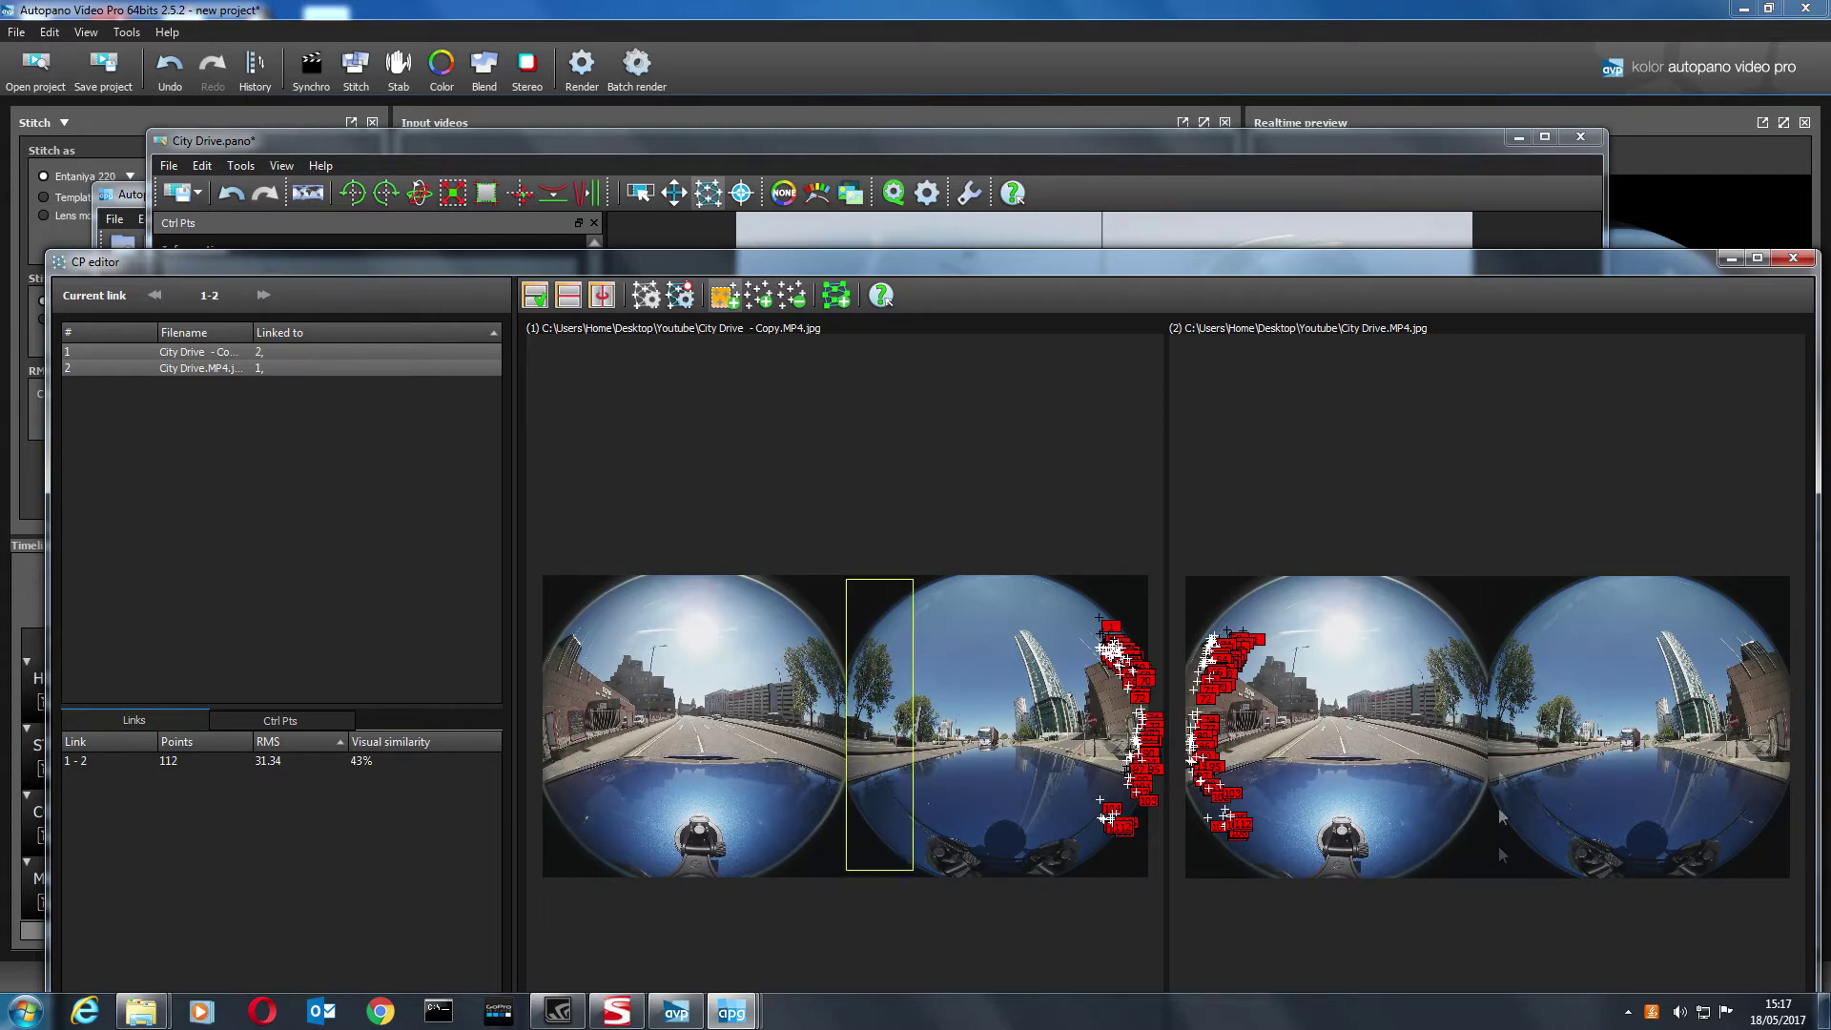
{"action": "left_click_drag", "start_coordinate": [1491, 581], "coordinate": [1419, 866]}
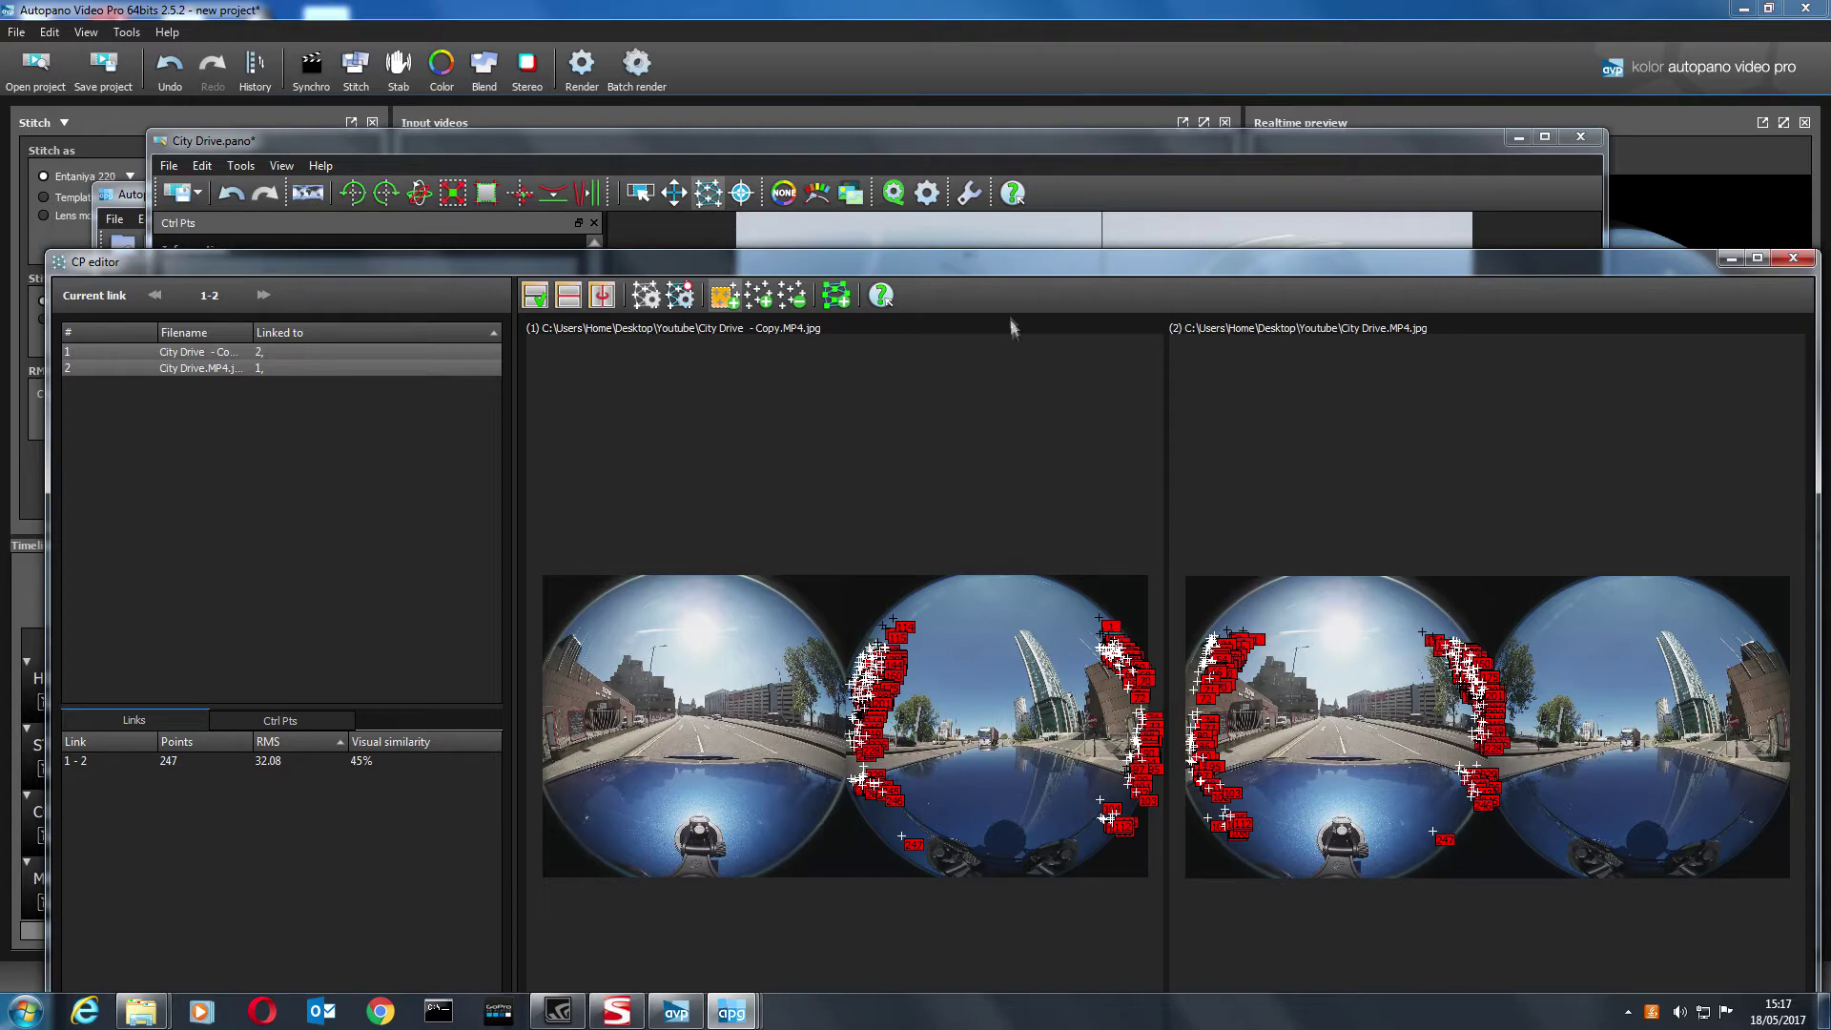
{"action": "left_click_drag", "start_coordinate": [1010, 275], "coordinate": [1067, 249]}
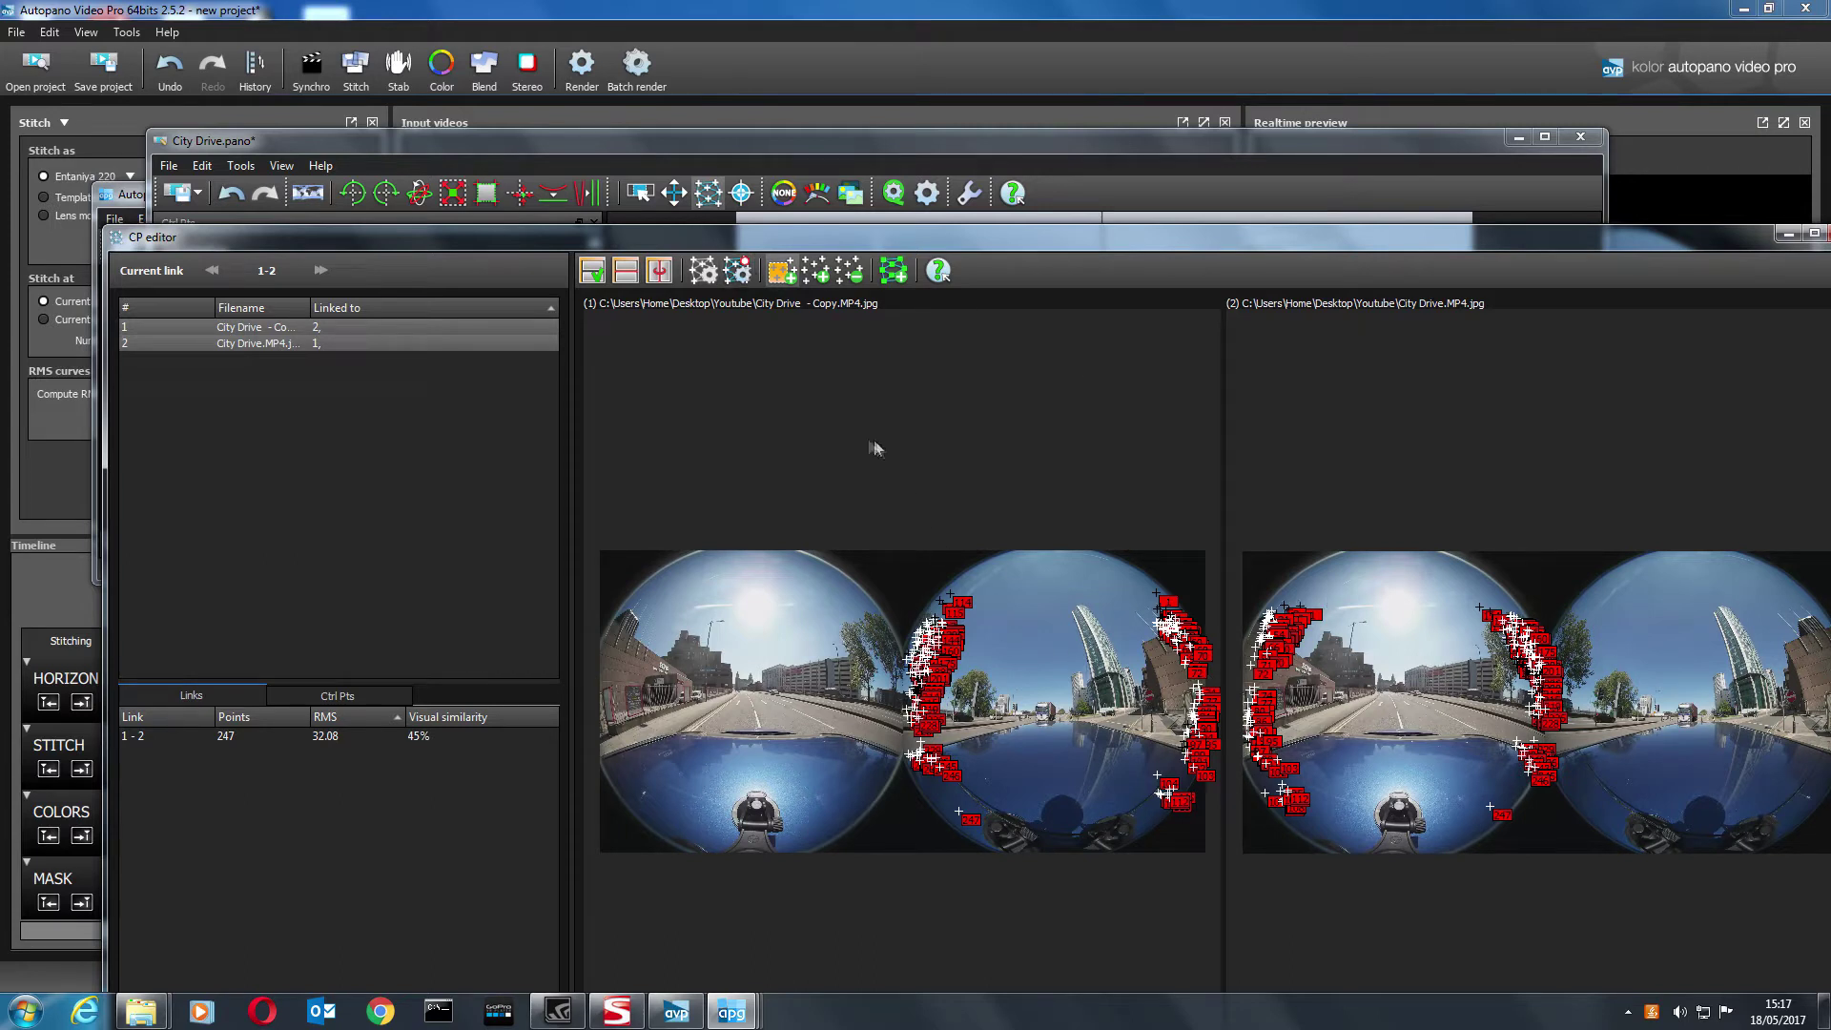
{"action": "left_click", "coordinate": [739, 271]}
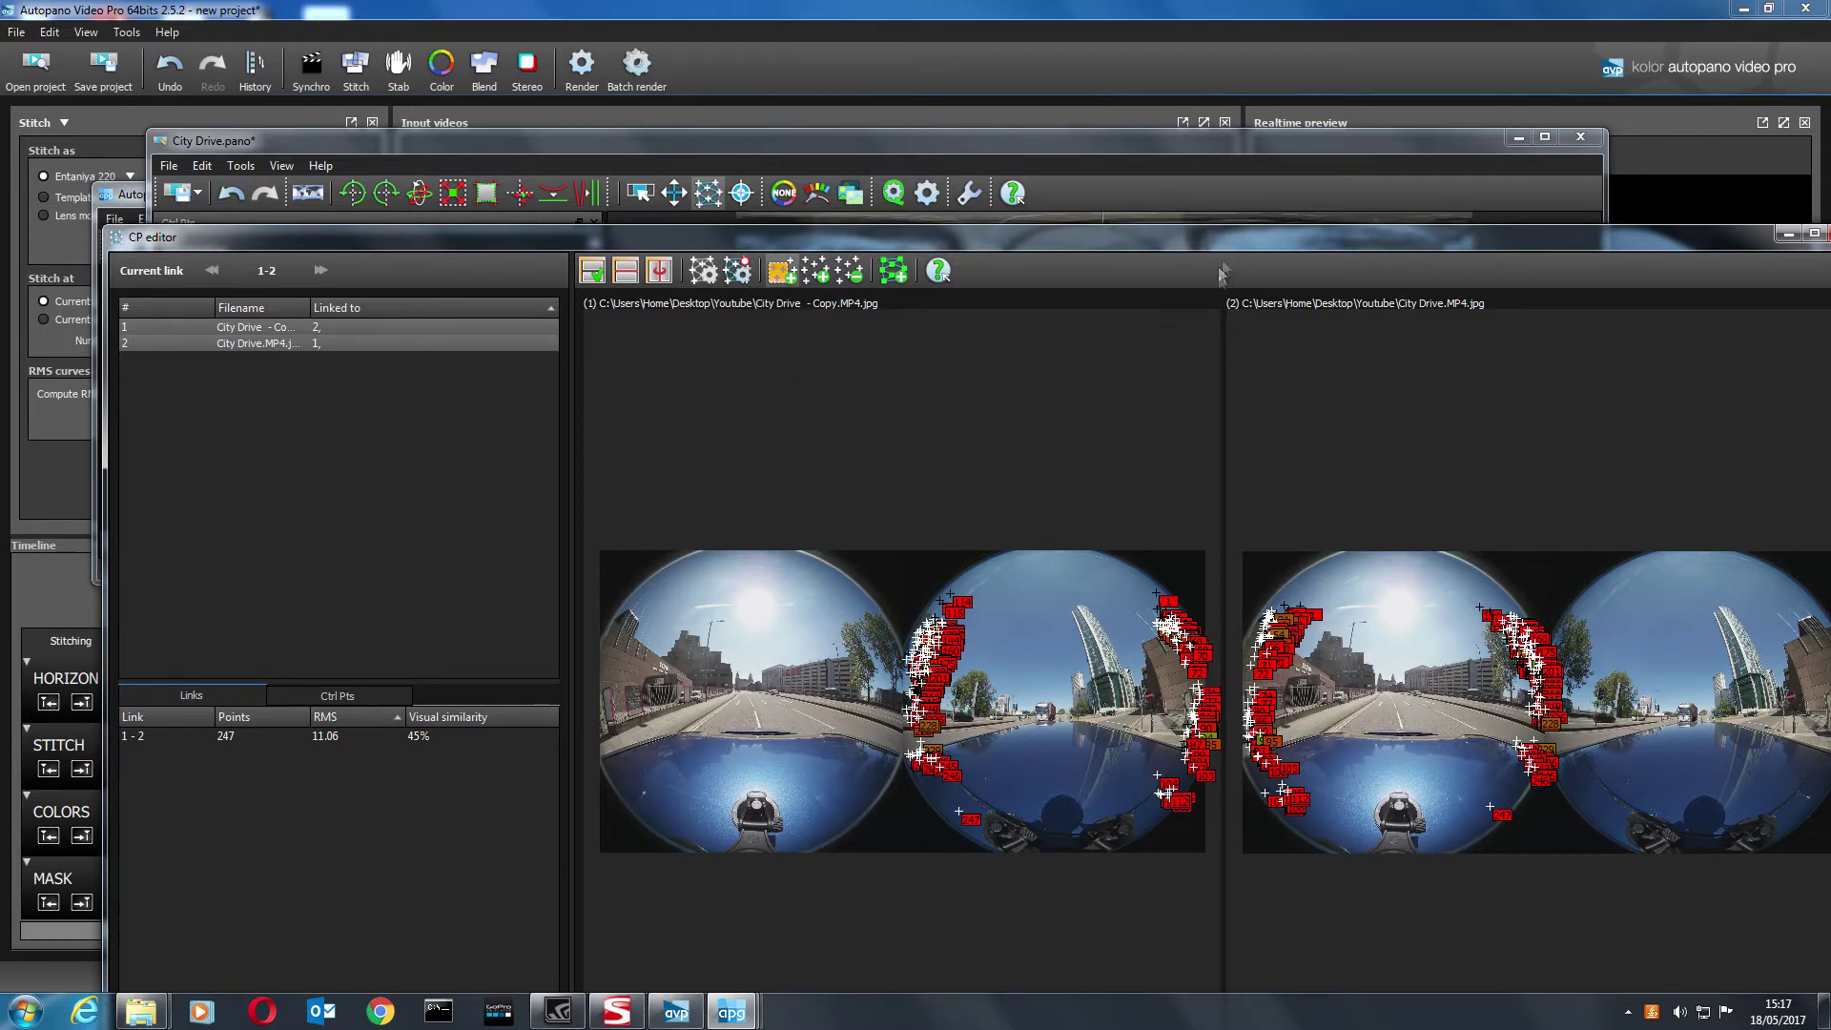
{"action": "mouse_move", "coordinate": [1226, 239]}
{"action": "left_mouse_down"}
{"action": "mouse_move", "coordinate": [1216, 817]}
{"action": "mouse_move", "coordinate": [1183, 508]}
{"action": "mouse_move", "coordinate": [1232, 248]}
{"action": "mouse_move", "coordinate": [1230, 263]}
{"action": "left_mouse_up"}
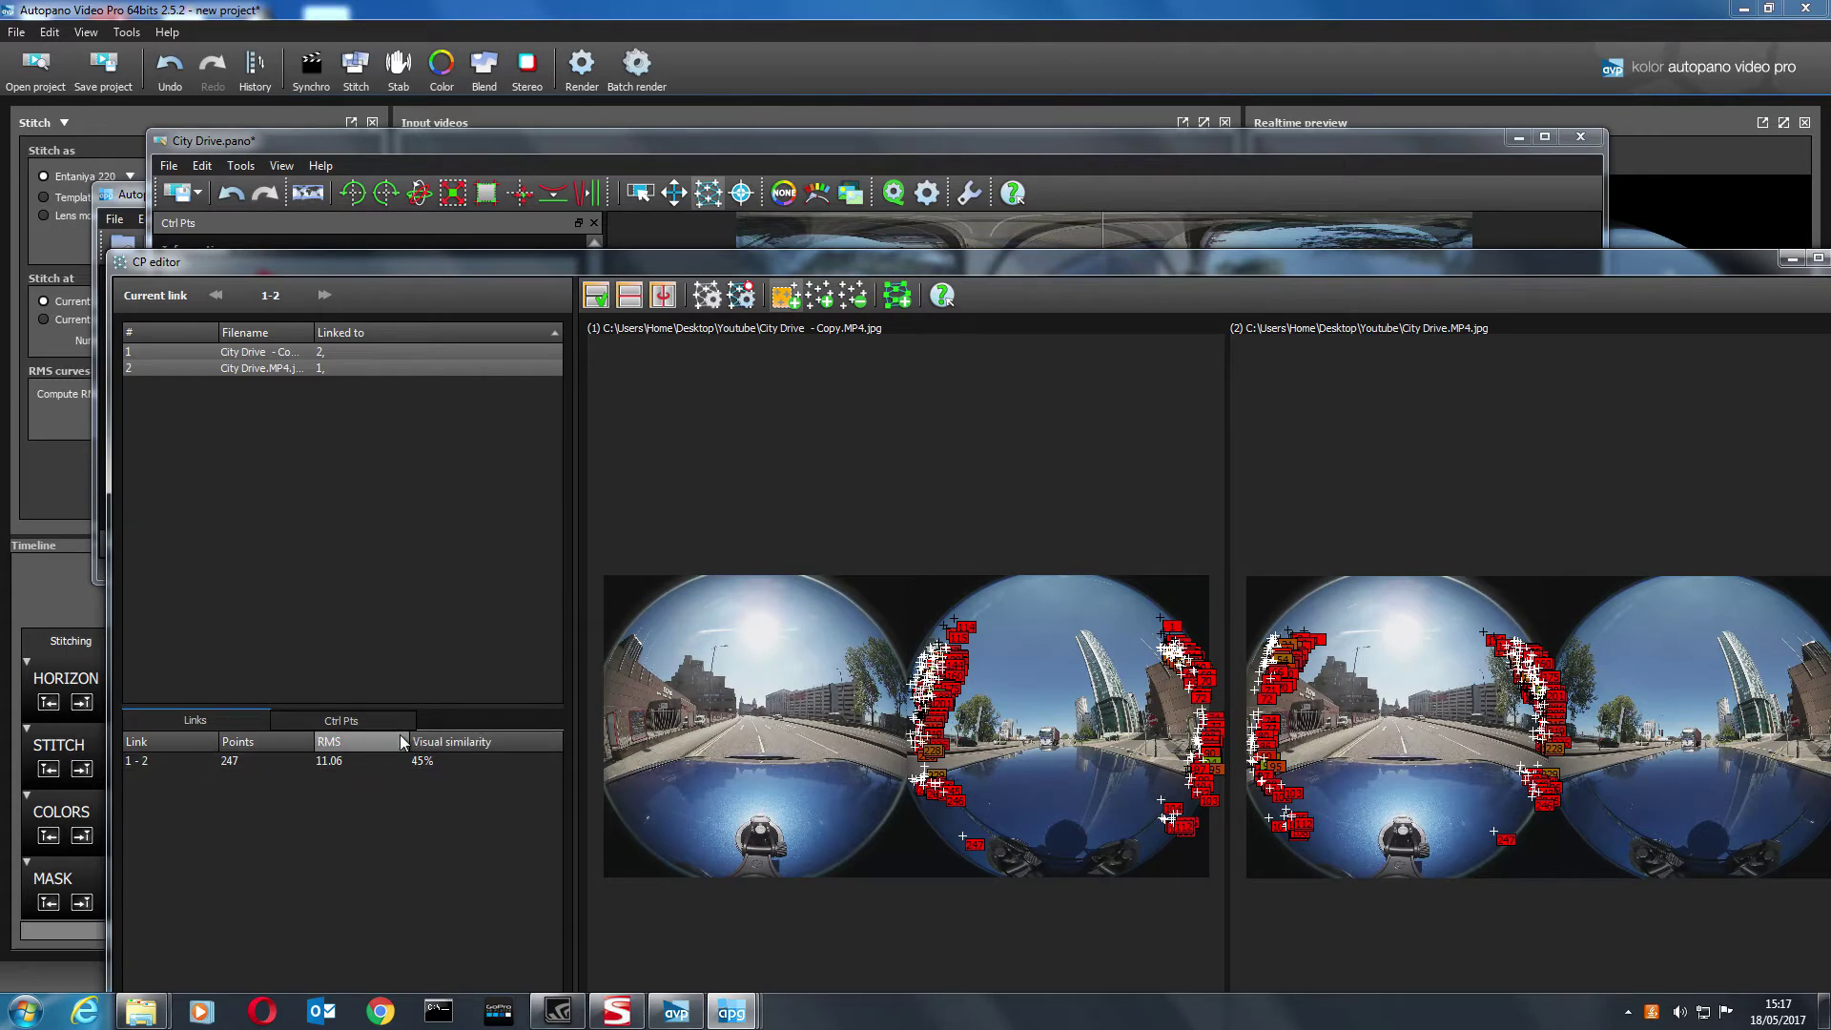
- List the link's control points from highest to lowest RMS and delete every point with an RMS above 5
{"action": "left_click", "coordinate": [358, 723]}
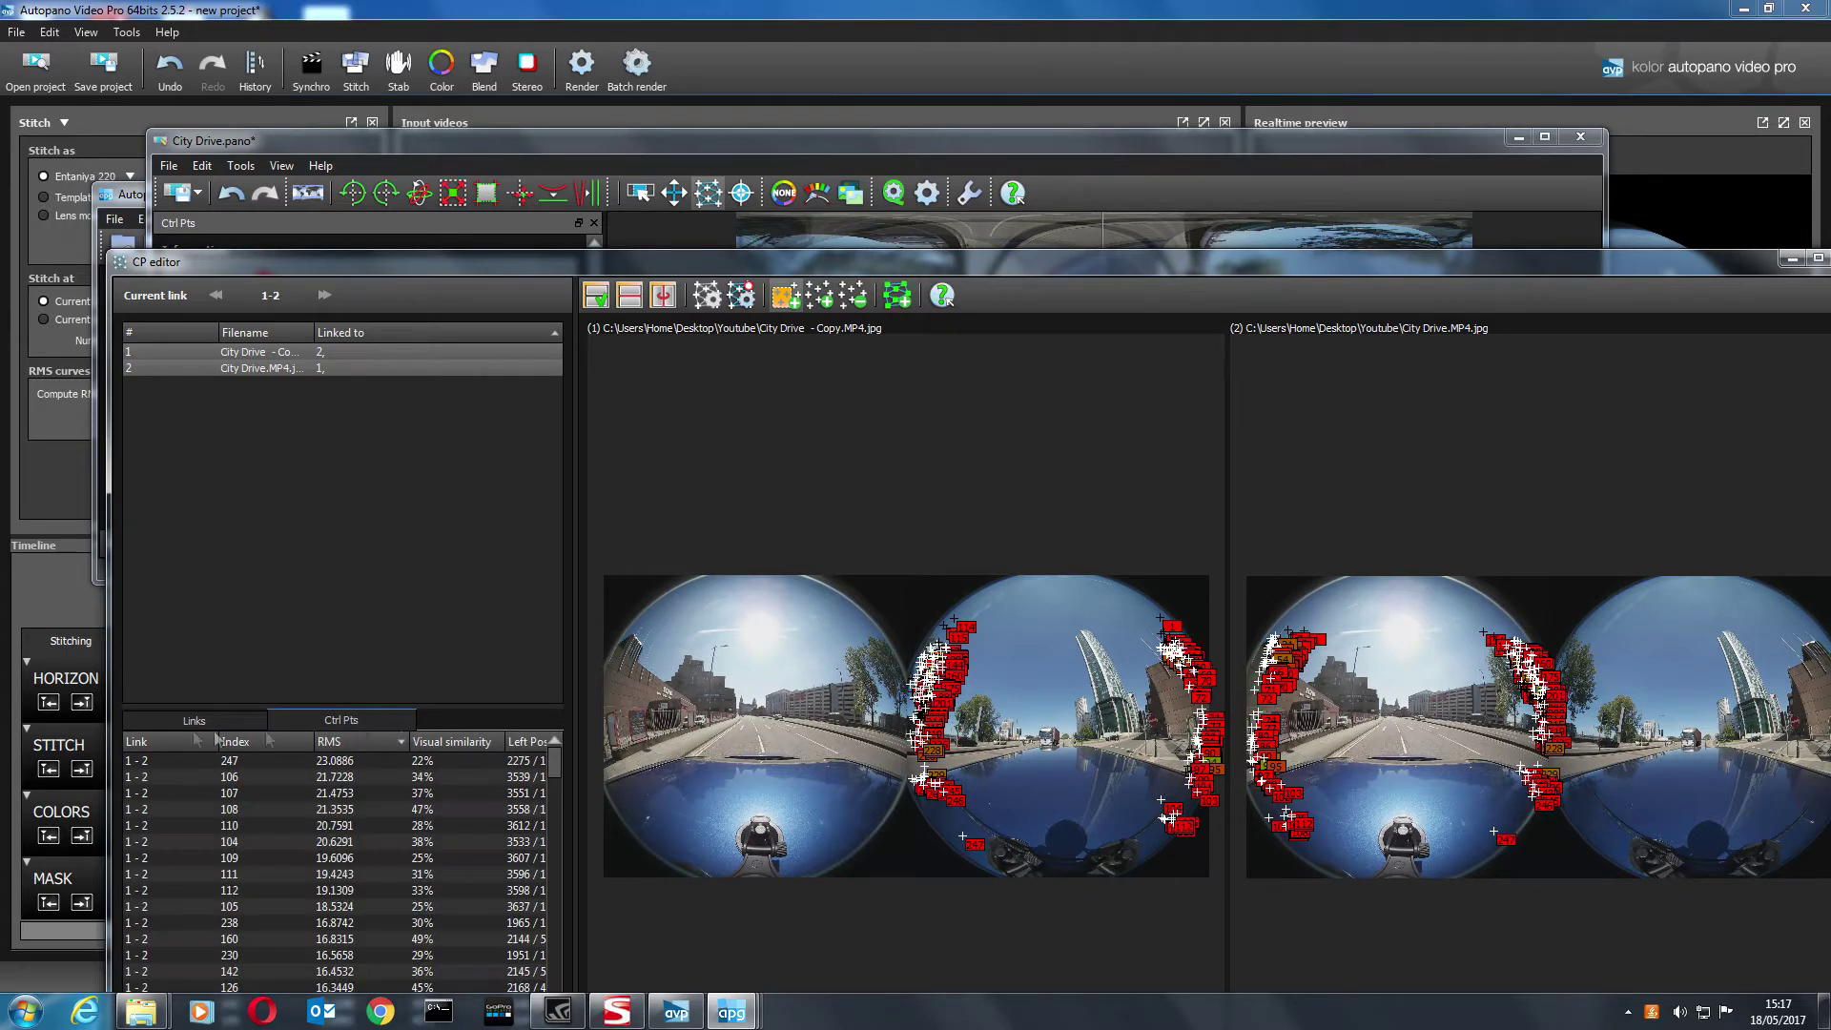
{"action": "mouse_move", "coordinate": [559, 774]}
{"action": "left_mouse_down"}
{"action": "mouse_move", "coordinate": [560, 983]}
{"action": "mouse_move", "coordinate": [564, 766]}
{"action": "left_mouse_up"}
{"action": "left_click", "coordinate": [353, 741]}
{"action": "left_click", "coordinate": [353, 741]}
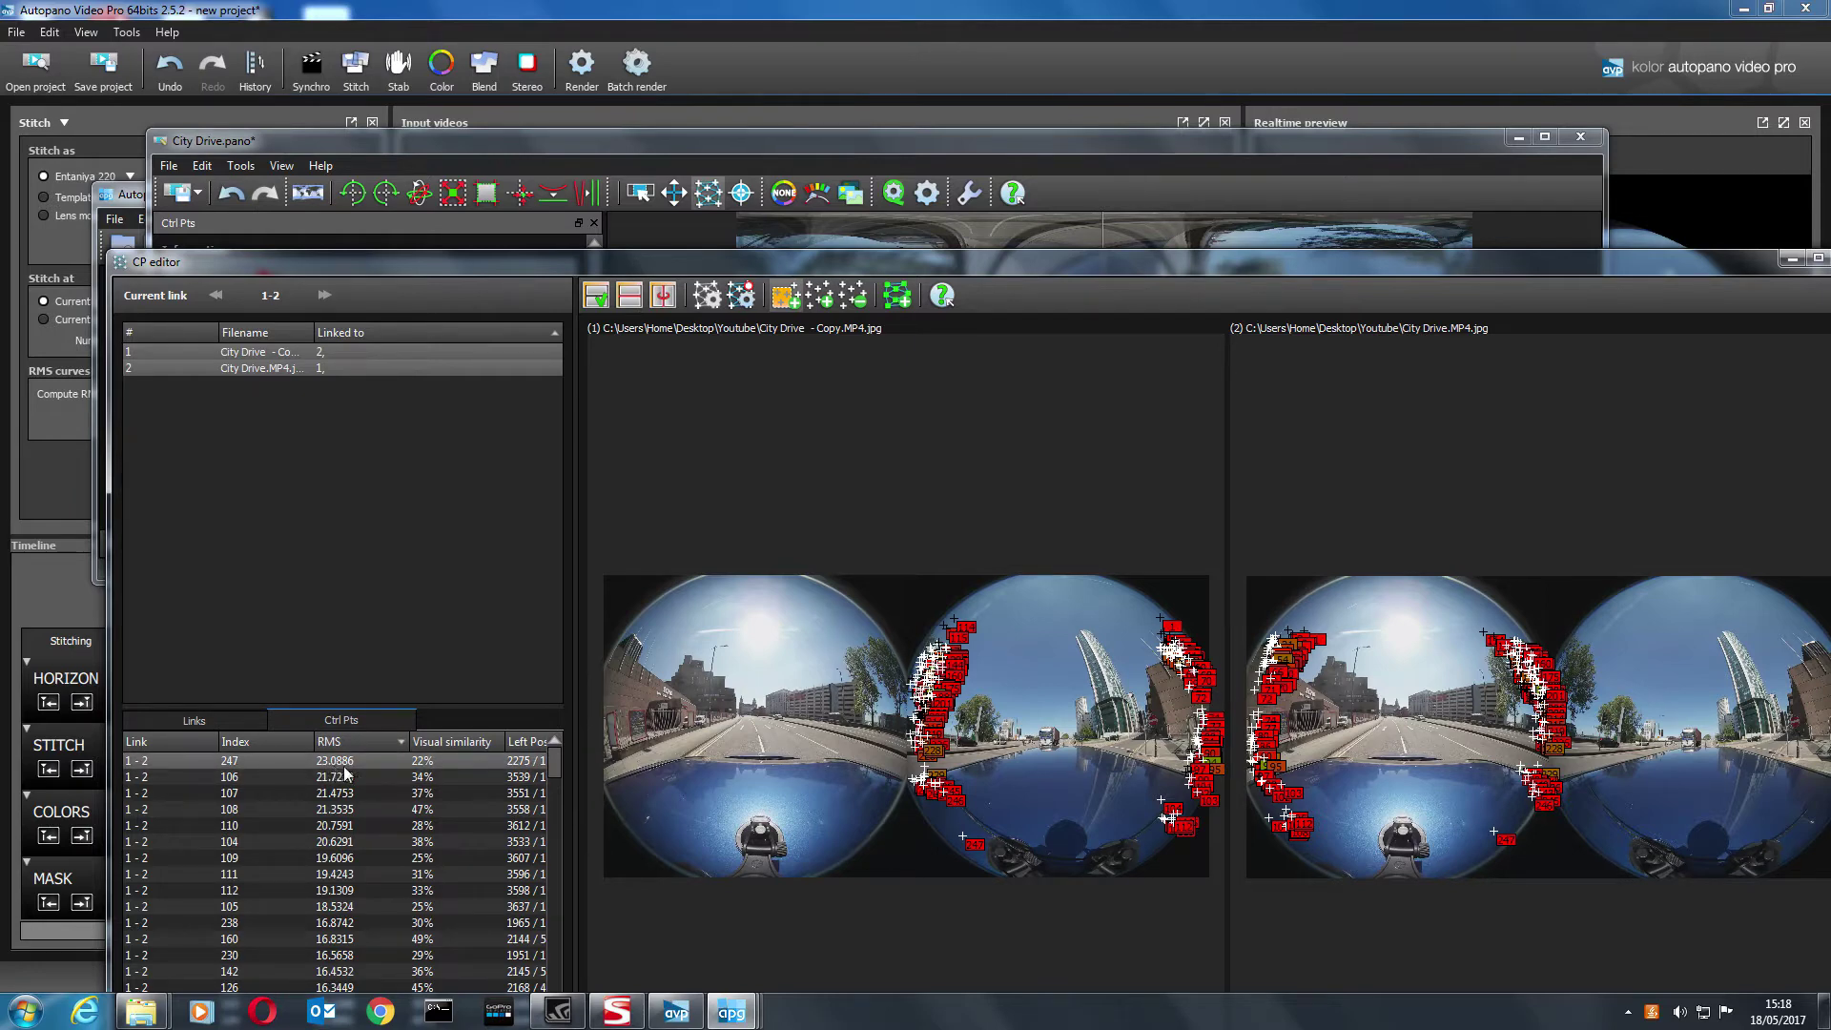
{"action": "left_click", "coordinate": [344, 768]}
{"action": "key", "text": "shift+Down"}
{"action": "key", "text": "shift+Down"}
{"action": "key", "text": "shift+Down"}
{"action": "key", "text": "shift+Down"}
{"action": "key", "text": "shift+Down"}
{"action": "key", "text": "shift+Down"}
{"action": "key", "text": "shift+Down"}
{"action": "key", "text": "shift+Down"}
{"action": "key", "text": "shift+Down"}
{"action": "key", "text": "shift+Down"}
{"action": "key", "text": "shift+Down"}
{"action": "key", "text": "shift+Down"}
{"action": "key", "text": "shift+Down"}
{"action": "key", "text": "shift+Down"}
{"action": "key", "text": "shift+Down"}
{"action": "key", "text": "shift+Down"}
{"action": "key", "text": "shift+Down"}
{"action": "key", "text": "shift+Down"}
{"action": "key", "text": "shift+Down"}
{"action": "key", "text": "shift+Down"}
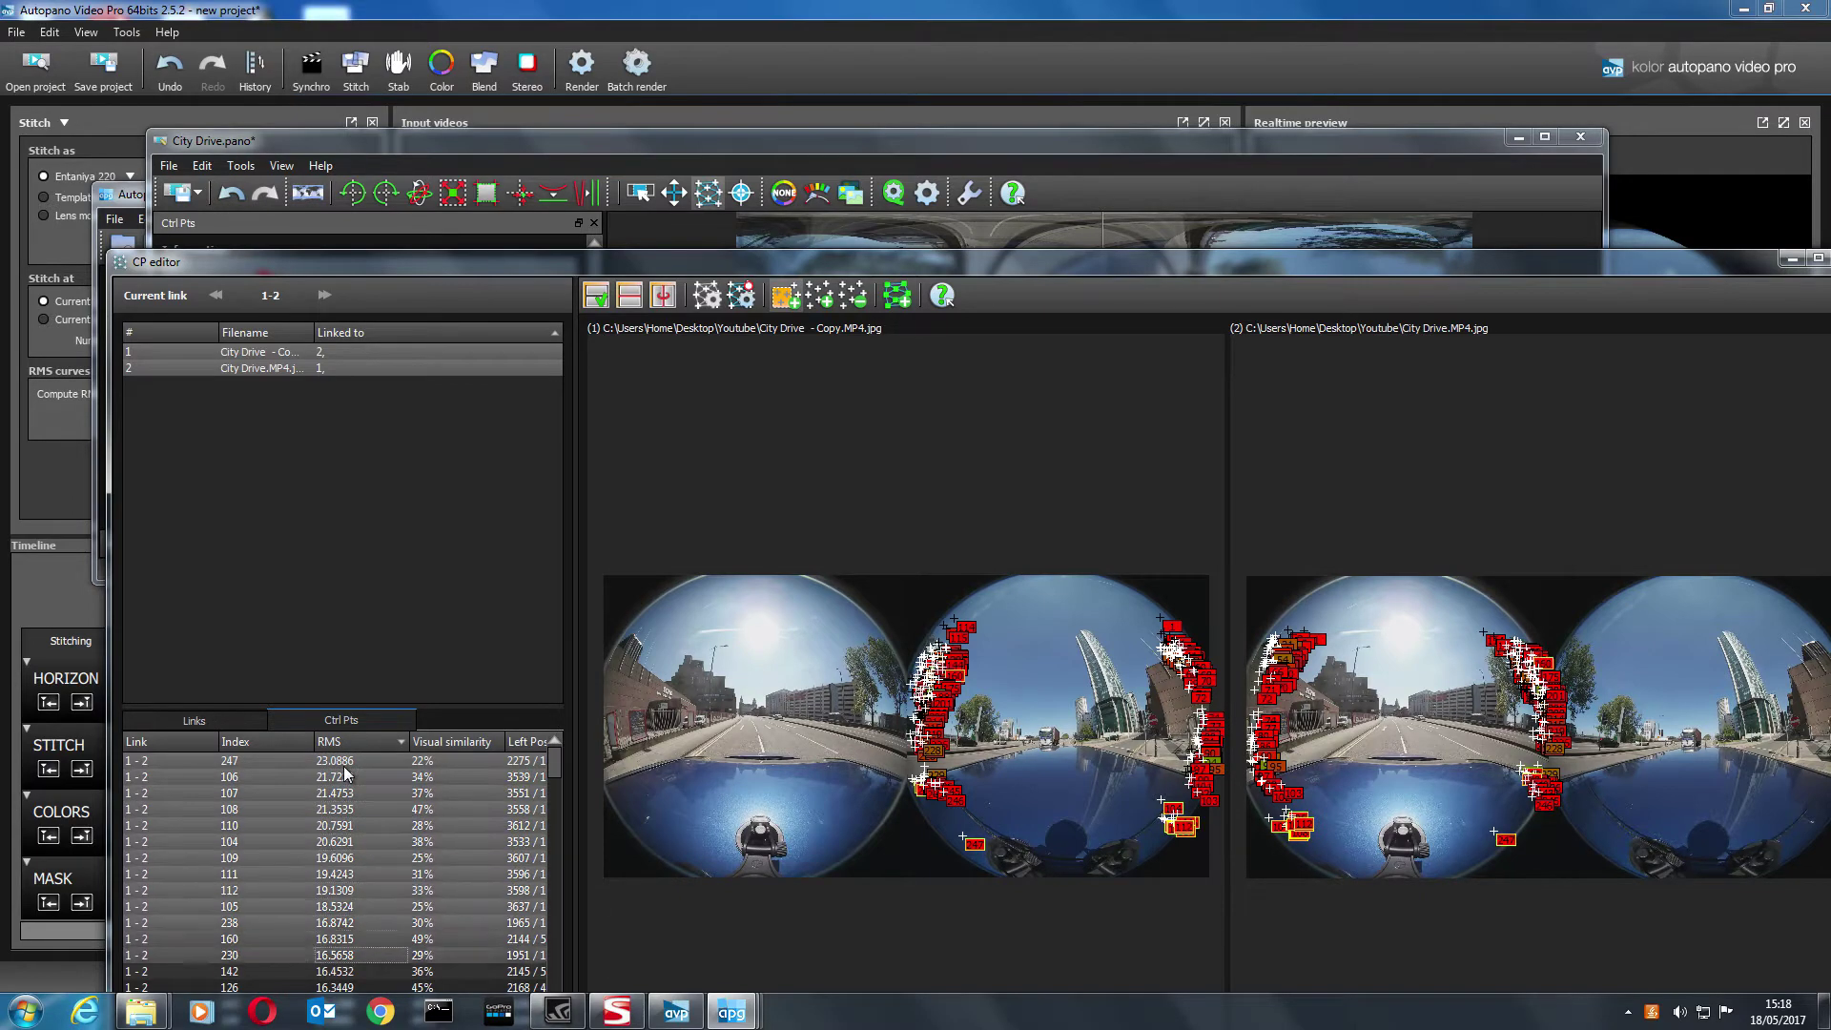
{"action": "key", "text": "shift+Down"}
{"action": "key", "text": "shift+Down"}
{"action": "key", "text": "shift+Down"}
{"action": "key", "text": "shift+Down"}
{"action": "key", "text": "shift+Down"}
{"action": "key", "text": "shift+Down"}
{"action": "key", "text": "shift+Down"}
{"action": "key", "text": "shift+Down"}
{"action": "key", "text": "shift+Down"}
{"action": "key", "text": "shift+Down"}
{"action": "key", "text": "shift+Down"}
{"action": "key", "text": "shift+Down"}
{"action": "key", "text": "shift+Down"}
{"action": "key", "text": "shift+Down"}
{"action": "key", "text": "shift+Down"}
{"action": "key", "text": "shift+Down"}
{"action": "key", "text": "shift+Down"}
{"action": "key", "text": "shift+Down"}
{"action": "key", "text": "shift+Down"}
{"action": "key", "text": "shift+Down"}
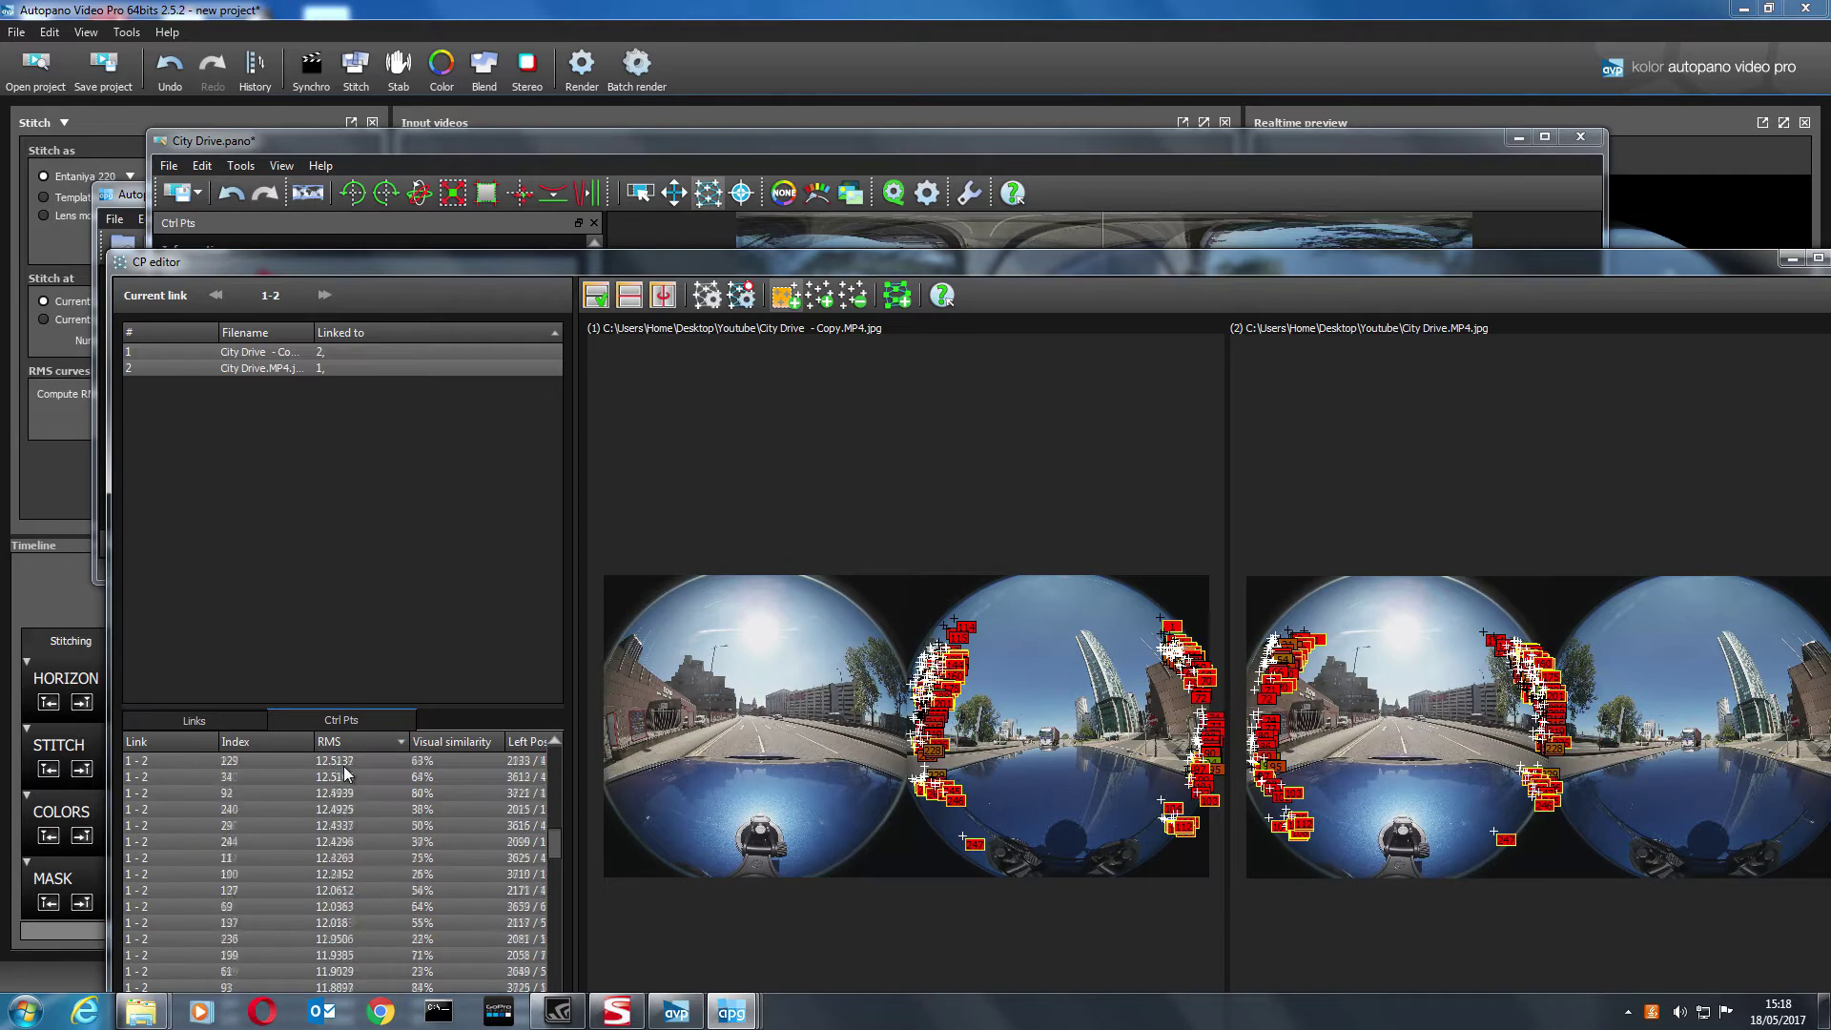
{"action": "key", "text": "shift+Down"}
{"action": "key", "text": "shift+Down"}
{"action": "key", "text": "shift+Down"}
{"action": "key", "text": "shift+Down"}
{"action": "key", "text": "shift+Down"}
{"action": "key", "text": "shift+Down"}
{"action": "key", "text": "shift+Down"}
{"action": "key", "text": "shift+Down"}
{"action": "key", "text": "shift+Down"}
{"action": "key", "text": "shift+Down"}
{"action": "key", "text": "shift+Down"}
{"action": "key", "text": "shift+Down"}
{"action": "key", "text": "shift+Down"}
{"action": "key", "text": "shift+Down"}
{"action": "key", "text": "shift+Down"}
{"action": "key", "text": "shift+Down"}
{"action": "key", "text": "shift+Down"}
{"action": "key", "text": "shift+Down"}
{"action": "key", "text": "shift+Down"}
{"action": "key", "text": "shift+Down"}
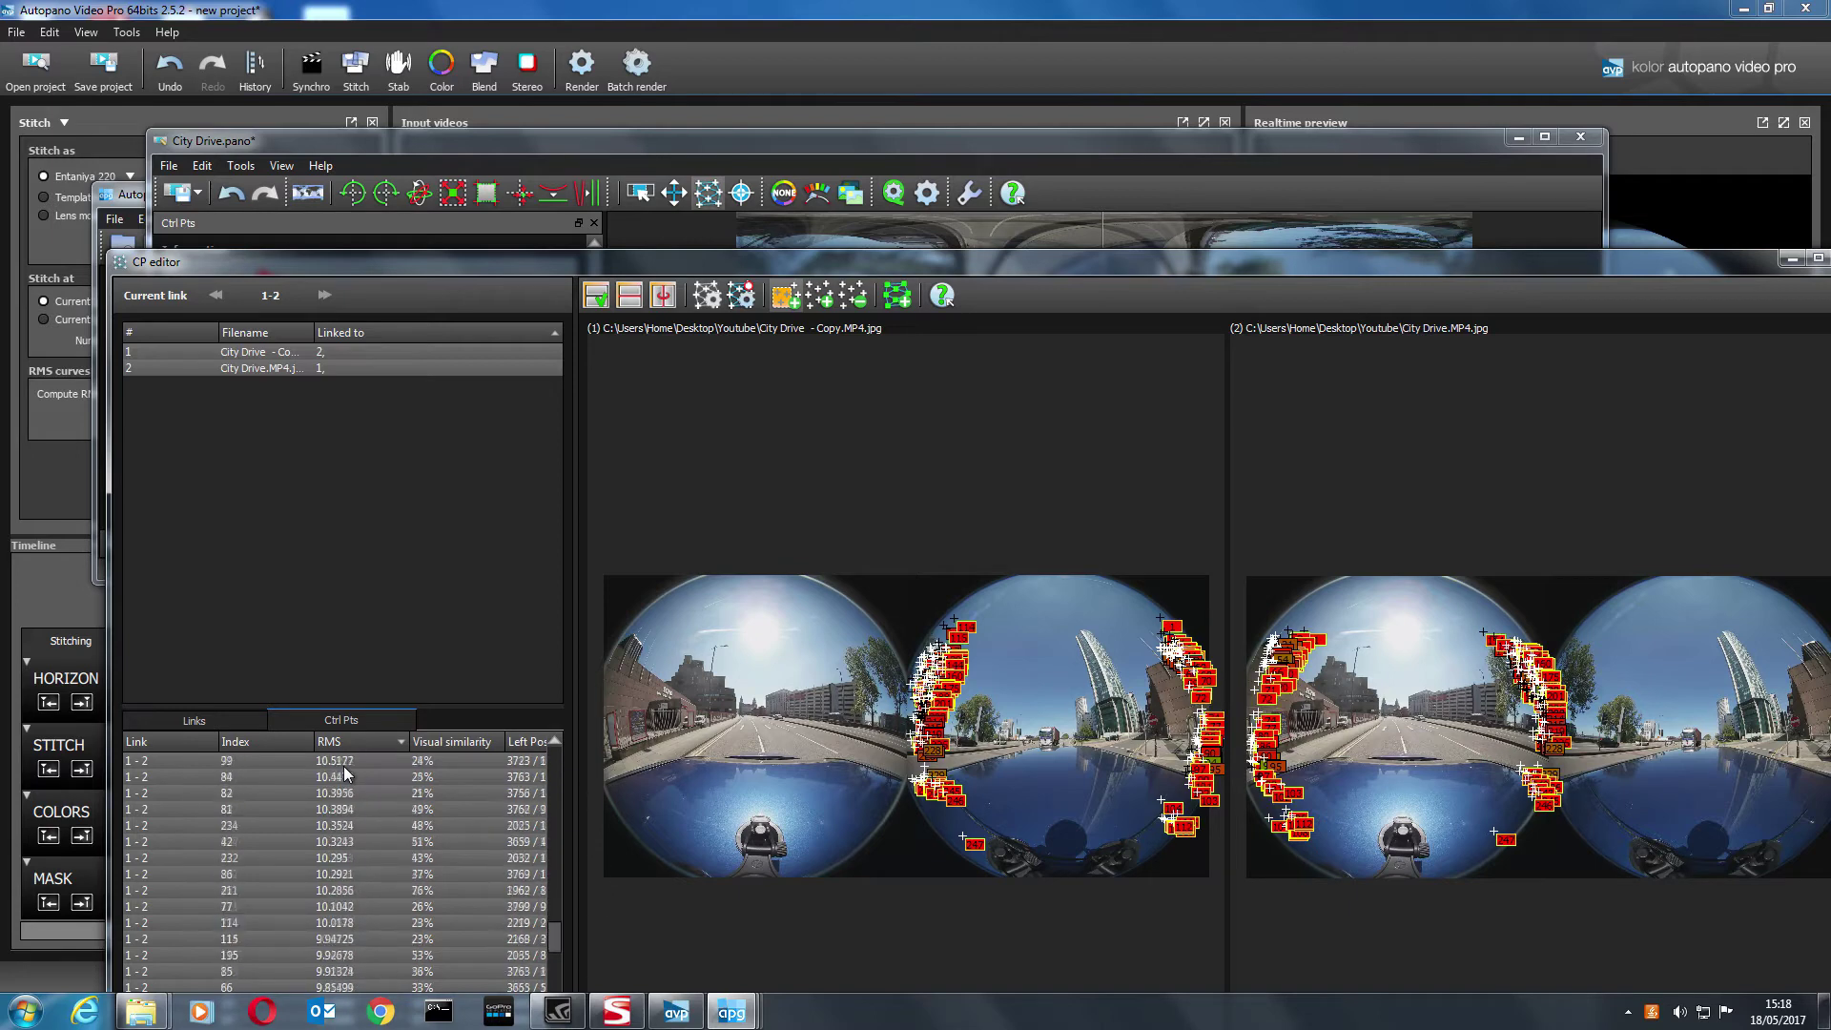
{"action": "key", "text": "shift+Down"}
{"action": "key", "text": "shift+Down"}
{"action": "key", "text": "shift+Down"}
{"action": "key", "text": "shift+Down"}
{"action": "key", "text": "shift+Down"}
{"action": "key", "text": "shift+Down"}
{"action": "key", "text": "shift+Down"}
{"action": "key", "text": "shift+Down"}
{"action": "key", "text": "shift+Down"}
{"action": "key", "text": "shift+Down"}
{"action": "key", "text": "shift+Down"}
{"action": "key", "text": "shift+Down"}
{"action": "key", "text": "shift+Down"}
{"action": "key", "text": "shift+Down"}
{"action": "key", "text": "shift+Down"}
{"action": "key", "text": "shift+Down"}
{"action": "key", "text": "shift+Down"}
{"action": "key", "text": "shift+Down"}
{"action": "key", "text": "shift+Down"}
{"action": "key", "text": "shift+Down"}
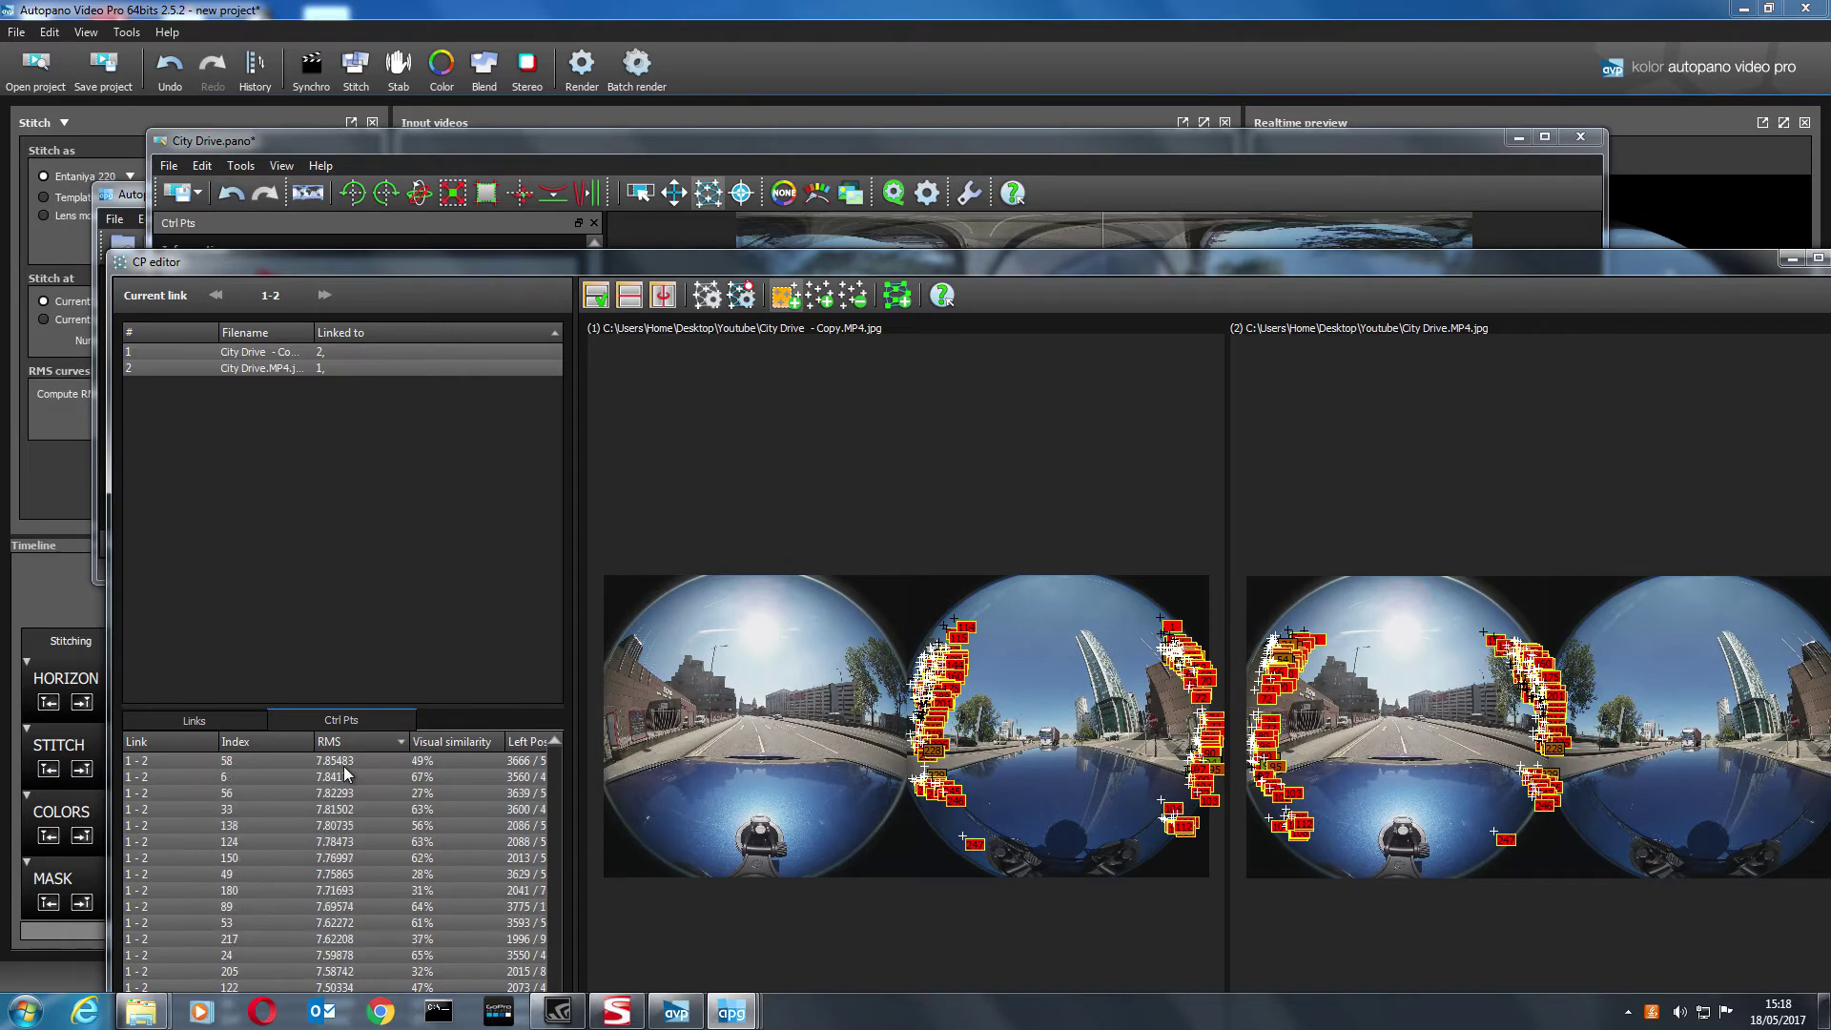
{"action": "key", "text": "shift+Down"}
{"action": "key", "text": "shift+Down"}
{"action": "key", "text": "shift+Down"}
{"action": "key", "text": "shift+Down"}
{"action": "key", "text": "shift+Down"}
{"action": "key", "text": "shift+Down"}
{"action": "key", "text": "shift+Down"}
{"action": "key", "text": "shift+Down"}
{"action": "key", "text": "shift+Down"}
{"action": "key", "text": "shift+Down"}
{"action": "key", "text": "shift+Down"}
{"action": "key", "text": "shift+Down"}
{"action": "key", "text": "shift+Down"}
{"action": "key", "text": "shift+Down"}
{"action": "key", "text": "shift+Down"}
{"action": "key", "text": "shift+Down"}
{"action": "key", "text": "shift+Down"}
{"action": "key", "text": "shift+Down"}
{"action": "key", "text": "shift+Down"}
{"action": "key", "text": "shift+Down"}
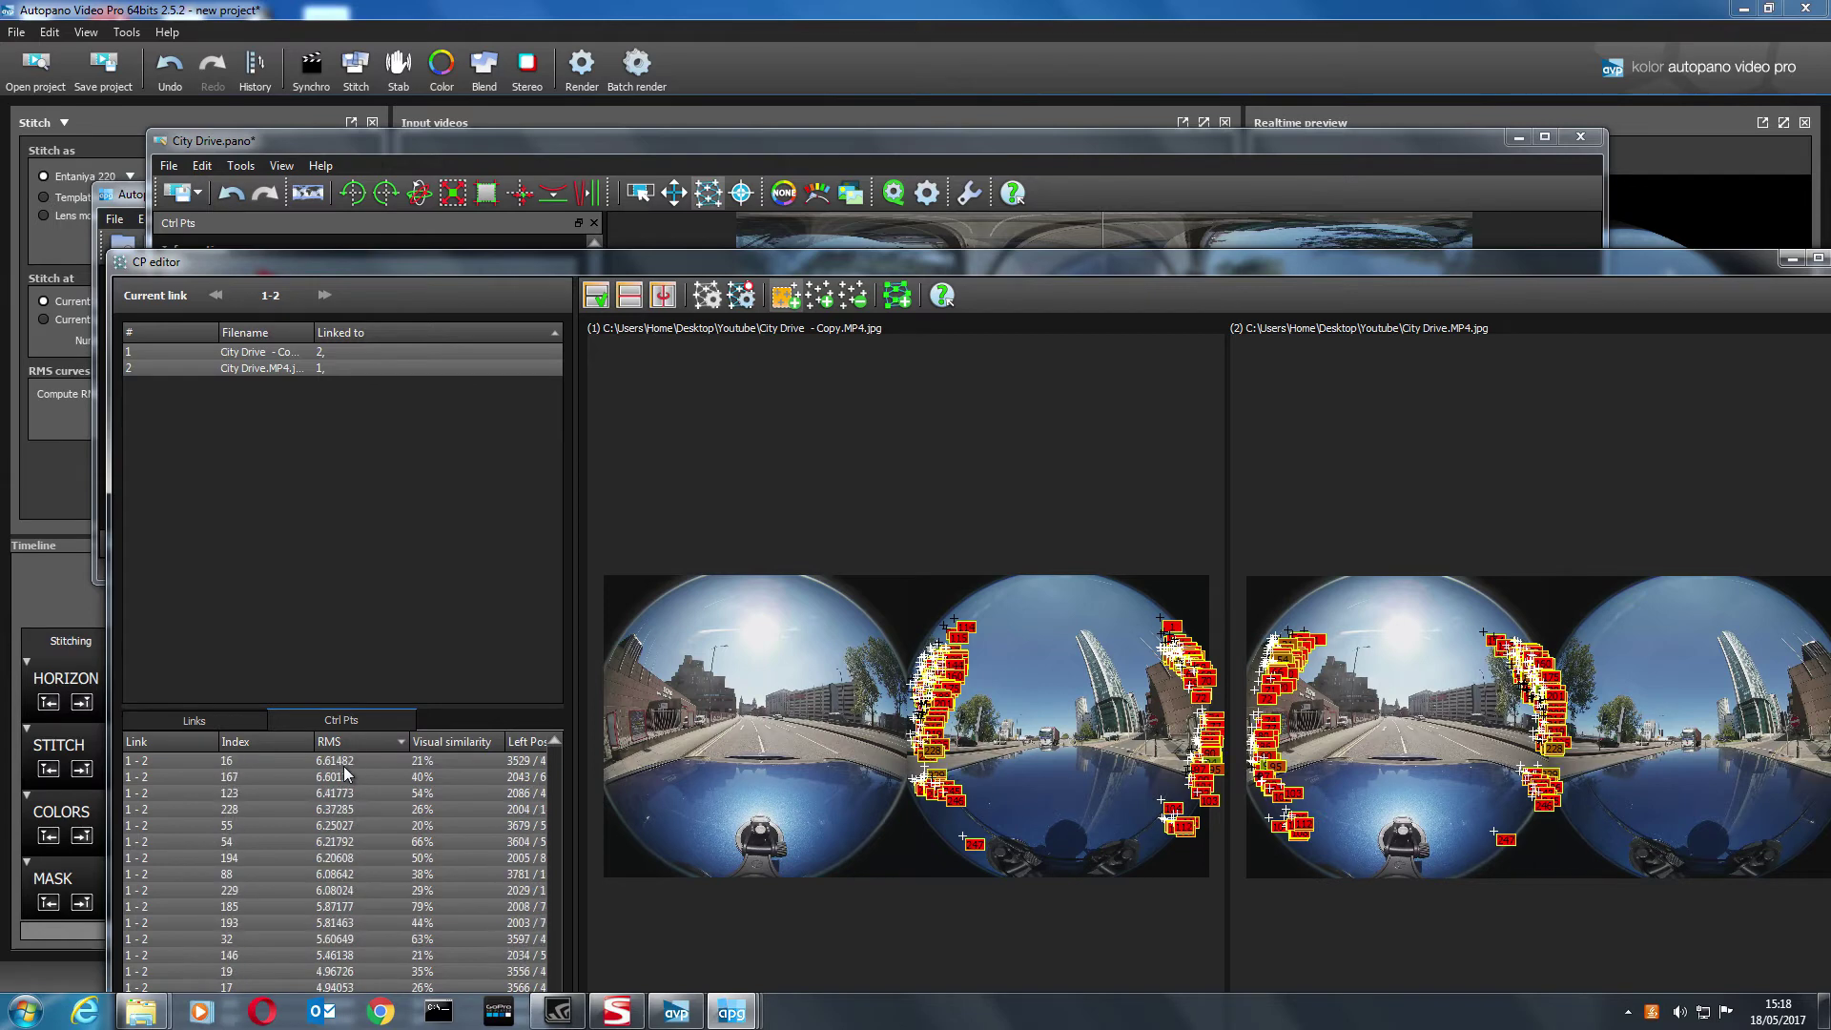
{"action": "key", "text": "shift+Up"}
{"action": "key", "text": "shift+Up"}
{"action": "key", "text": "shift+Up"}
{"action": "key", "text": "shift+Up"}
{"action": "key", "text": "shift+Up"}
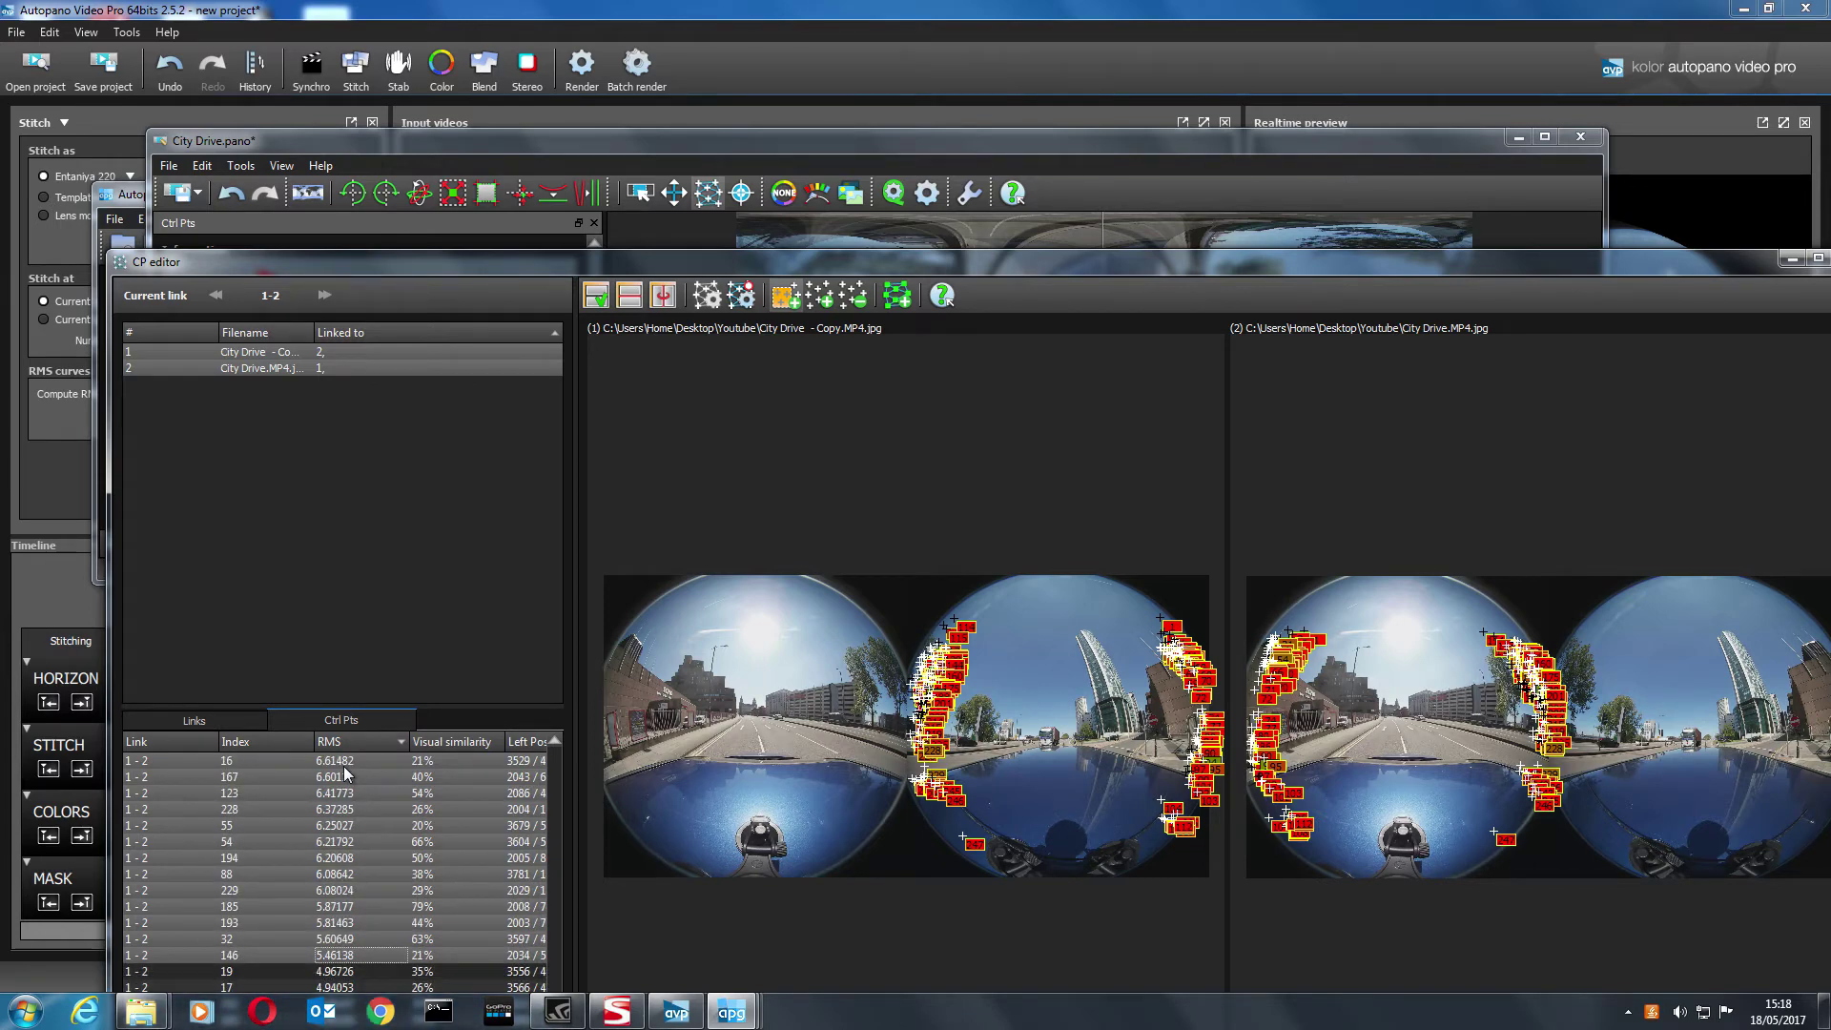
{"action": "key", "text": "shift+Down"}
{"action": "key", "text": "Delete"}
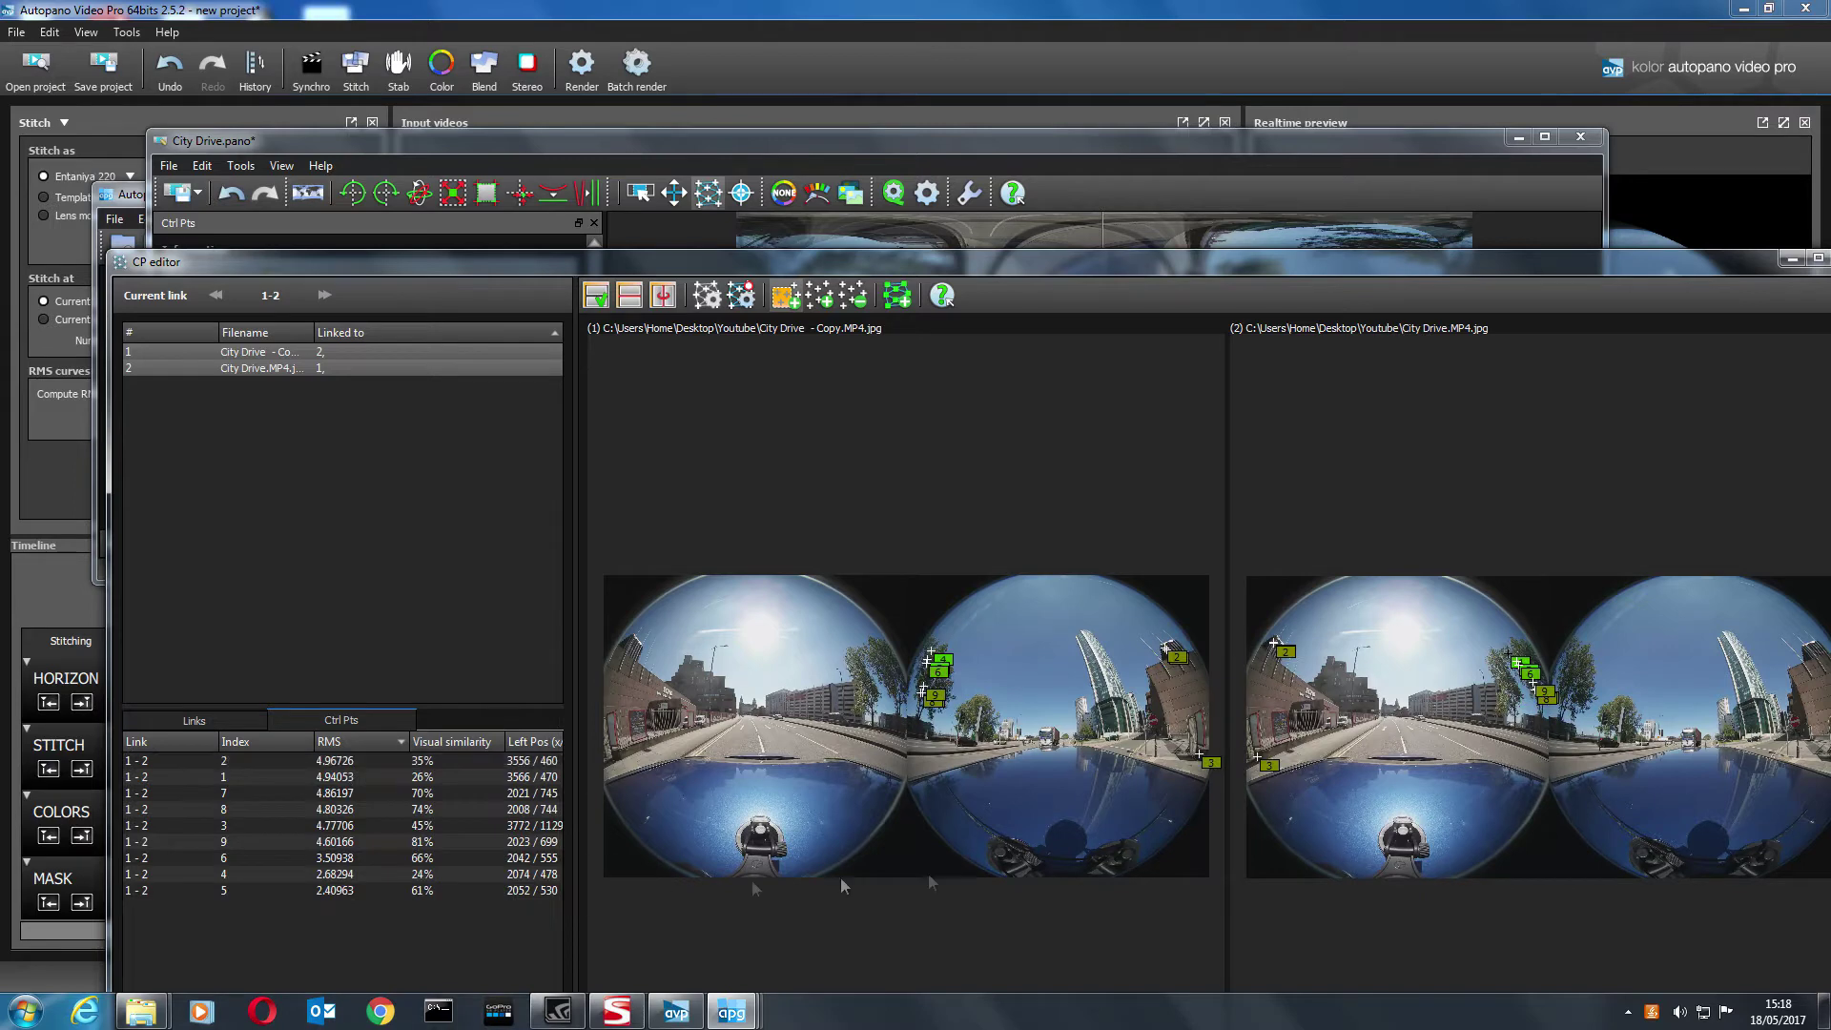
- Optimize the panorama again and delete the yellow control point at the right fisheye's outer edge, just below the horizon
{"action": "left_click", "coordinate": [741, 296]}
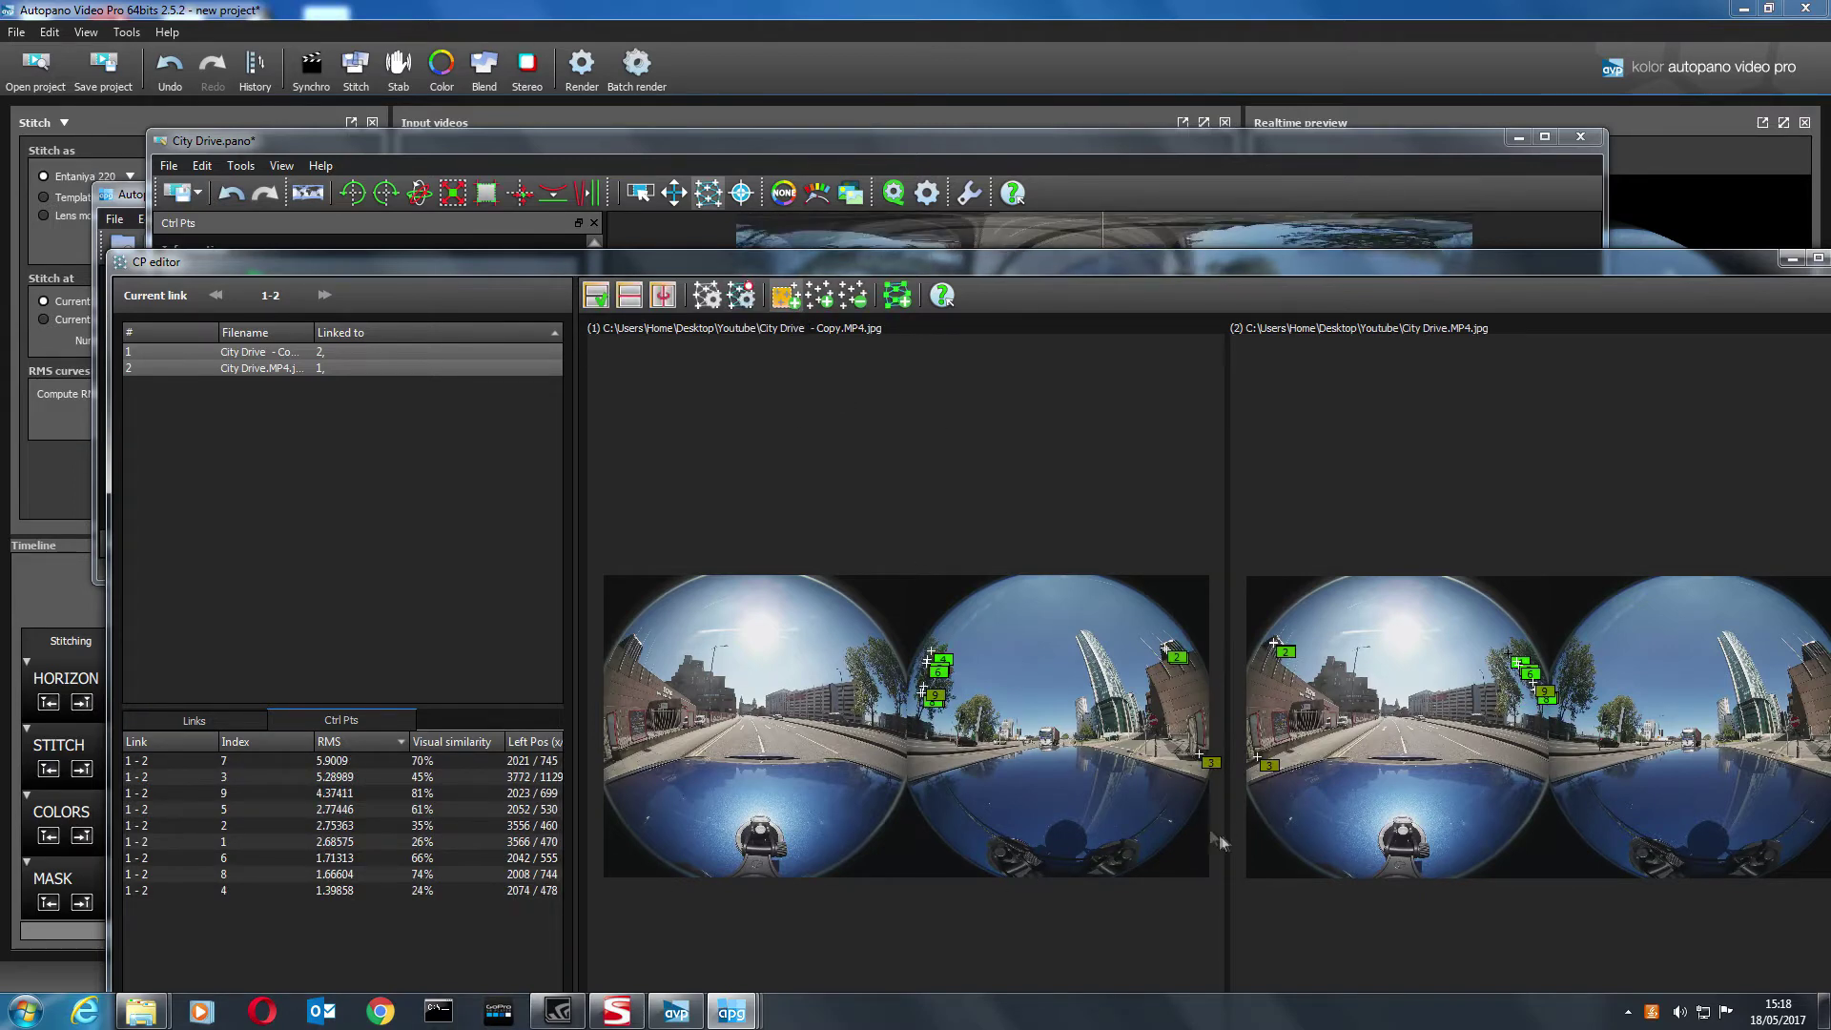
{"action": "left_click_drag", "start_coordinate": [1022, 260], "coordinate": [1002, 302]}
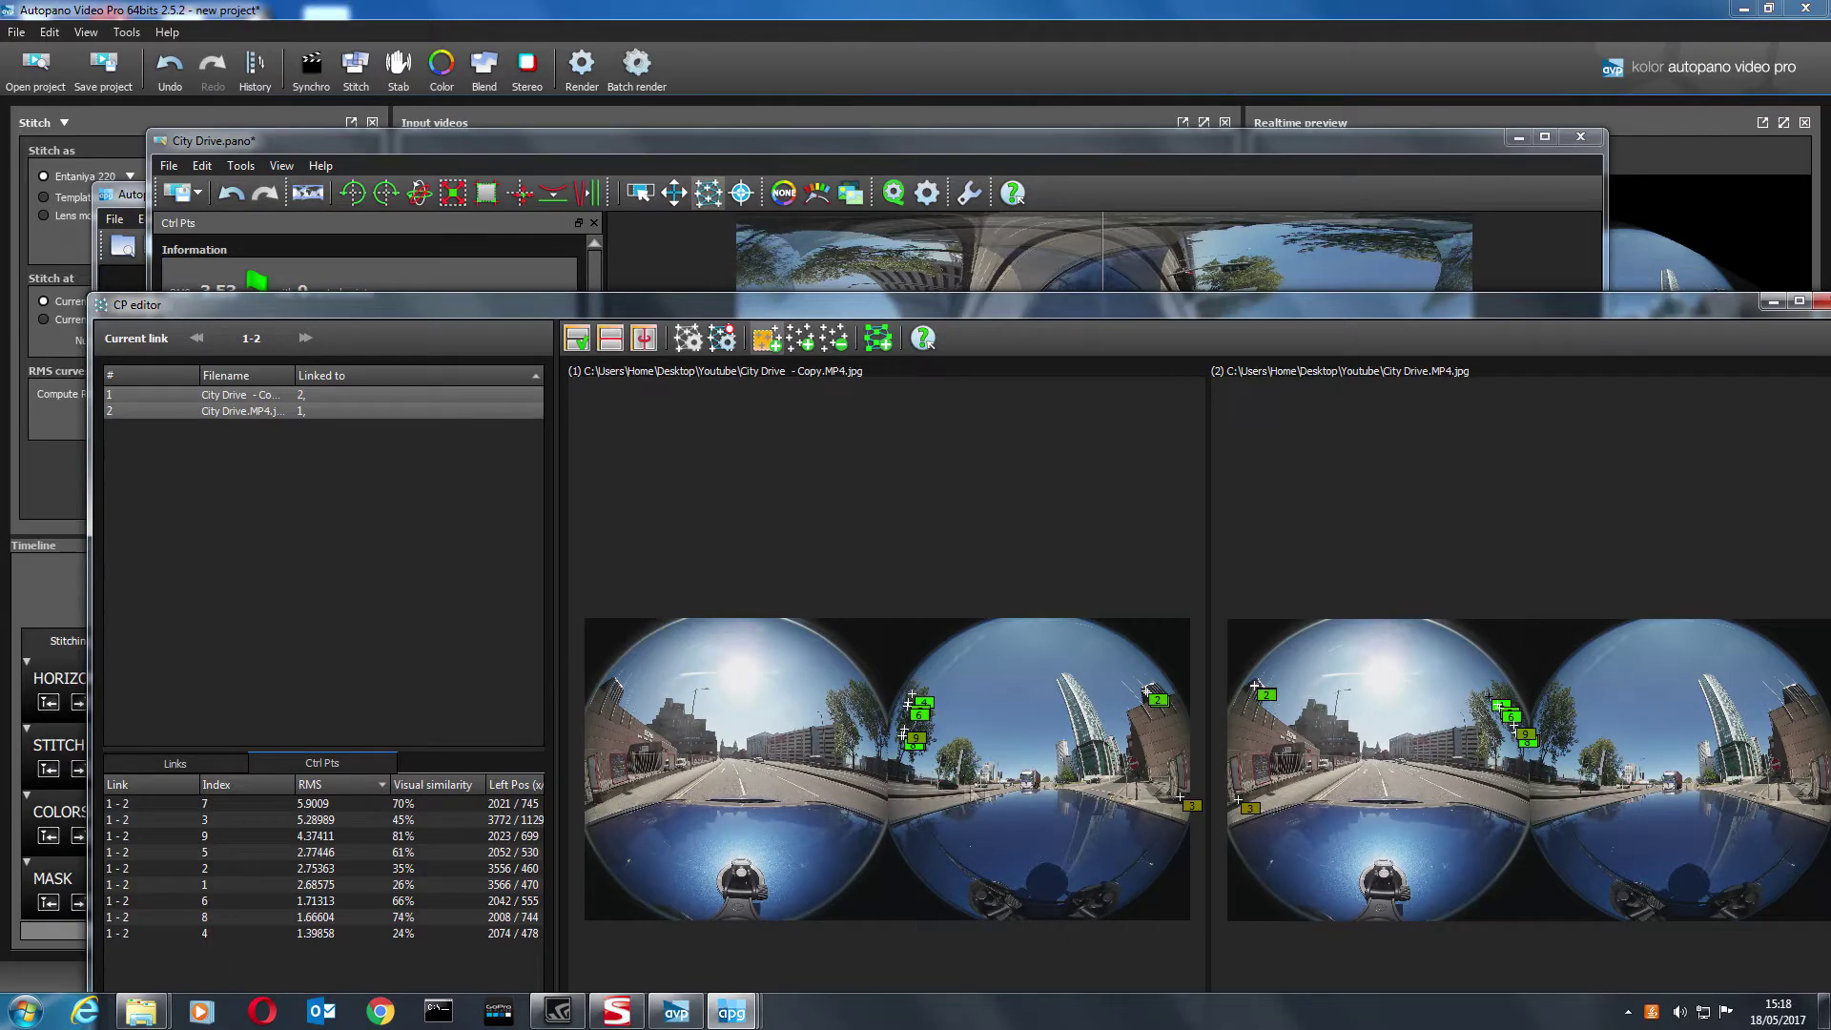
{"action": "key", "text": "Delete"}
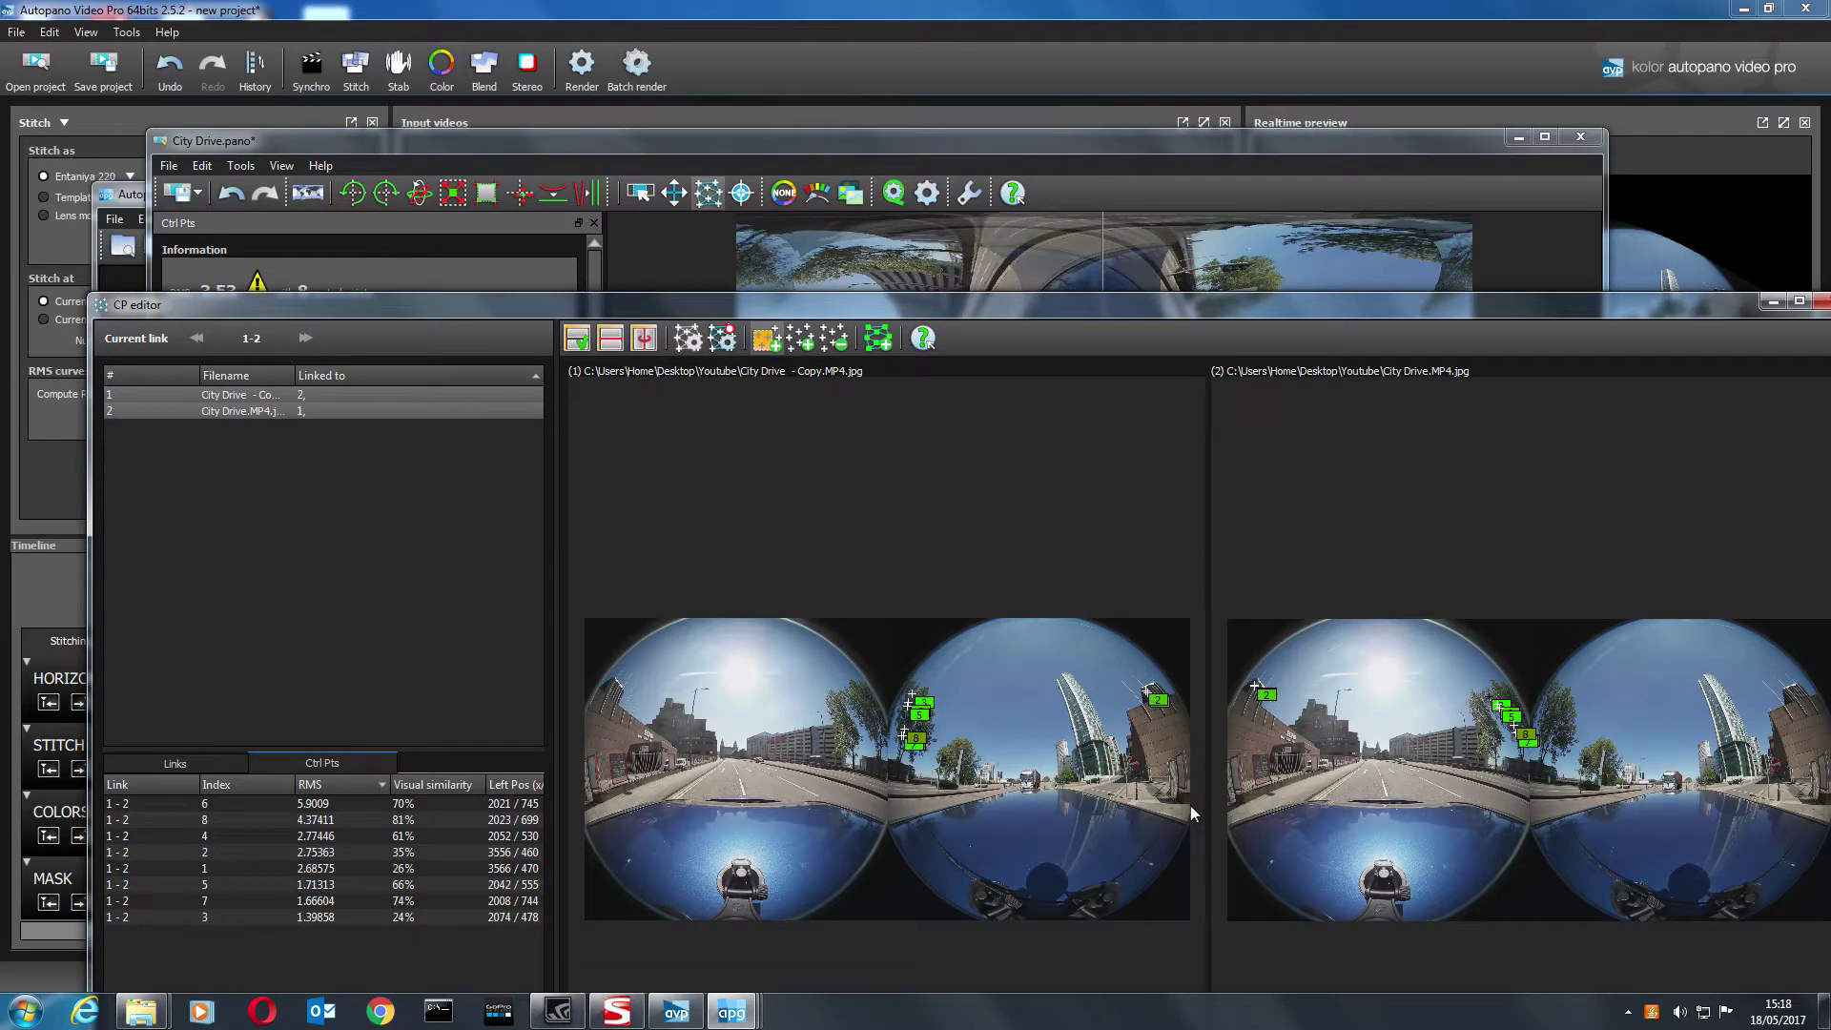
- Move the whole panorama in Move mode so that the sky fills the upper half and the car bonnet the lower half
{"action": "left_click_drag", "start_coordinate": [991, 304], "coordinate": [1020, 668]}
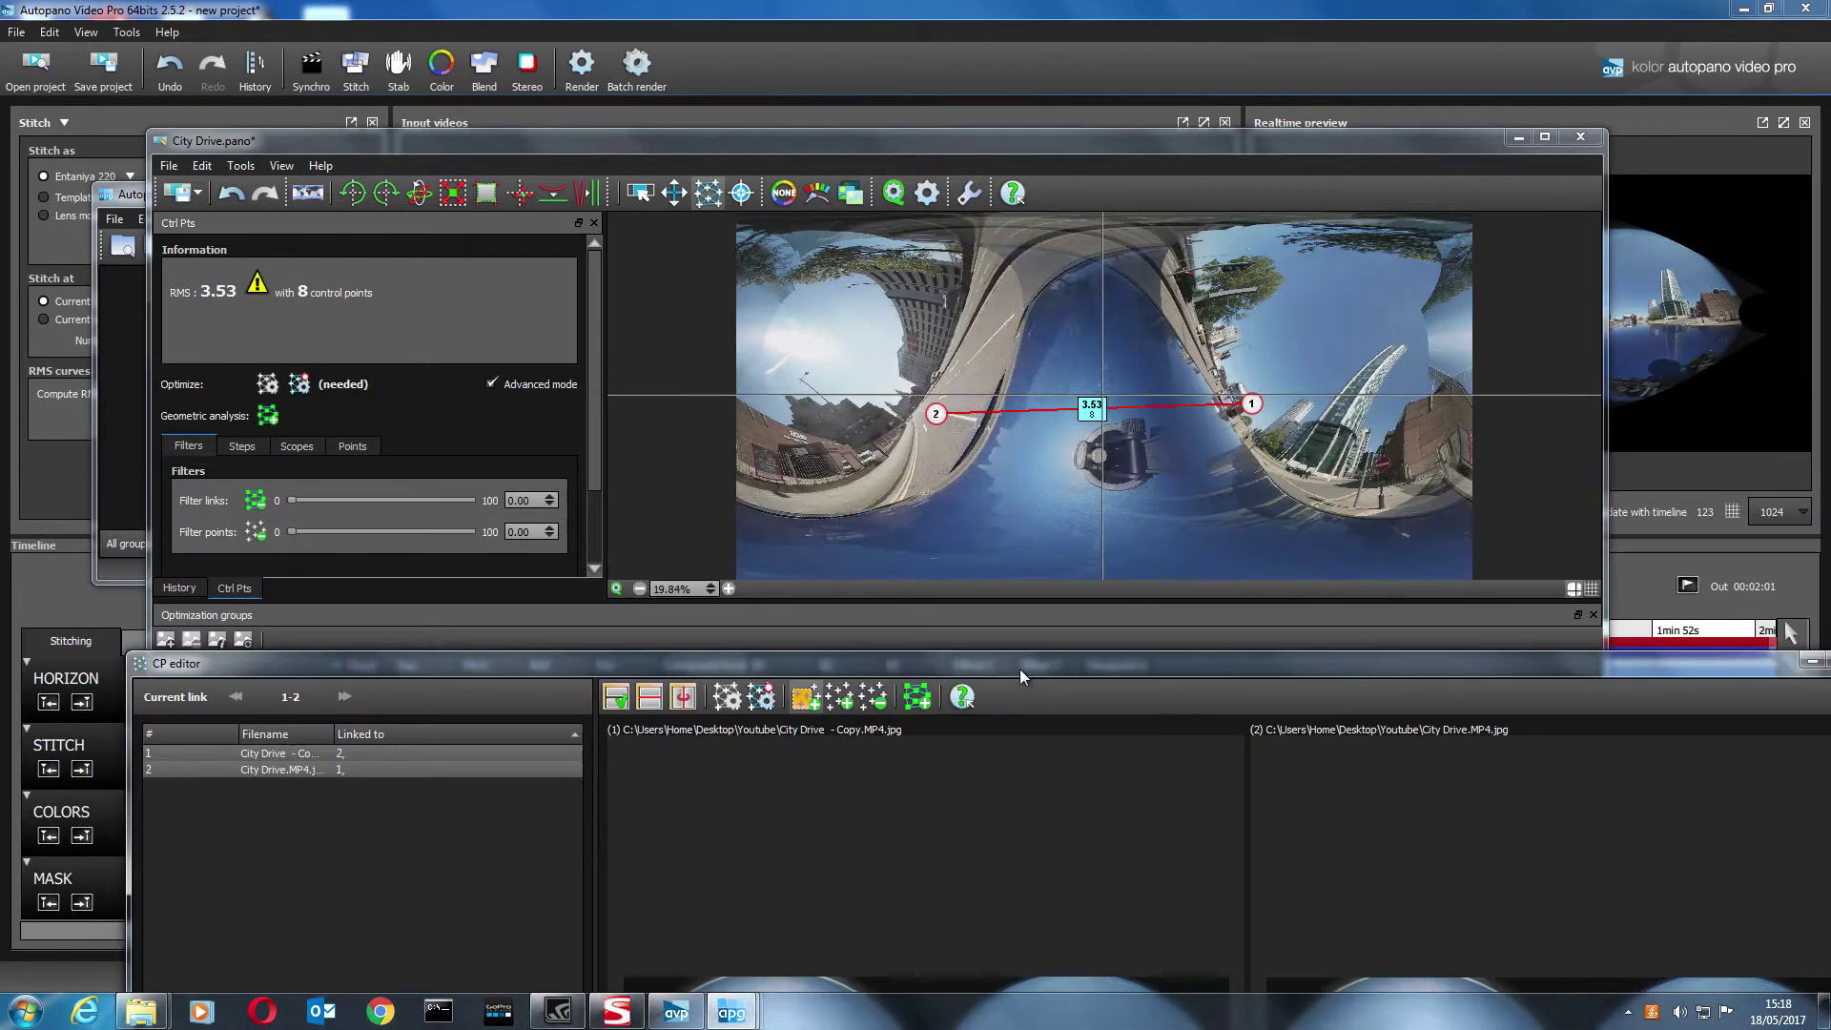
{"action": "left_click", "coordinate": [674, 192]}
{"action": "left_click_drag", "start_coordinate": [1072, 303], "coordinate": [1023, 426]}
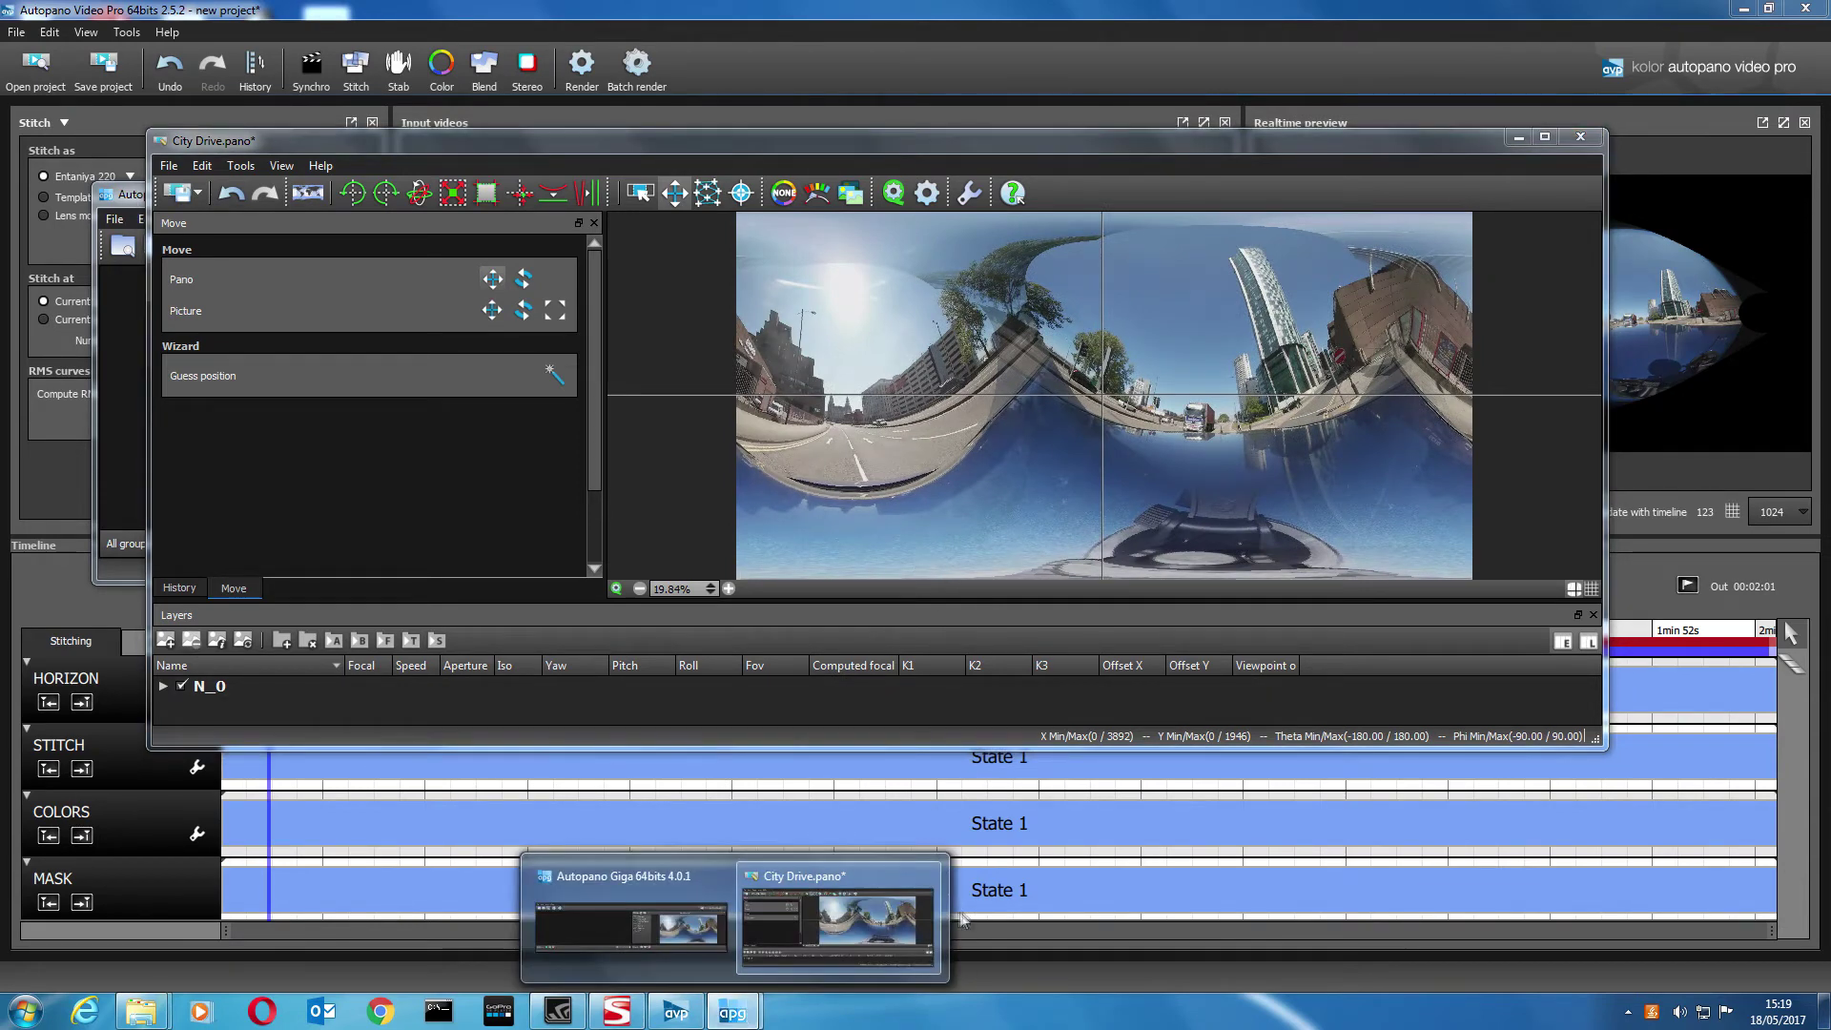
- Bring up the Autopano Giga main window, reopen City Drive.pano for editing and open the control point editor for its two images
{"action": "left_click", "coordinate": [670, 947]}
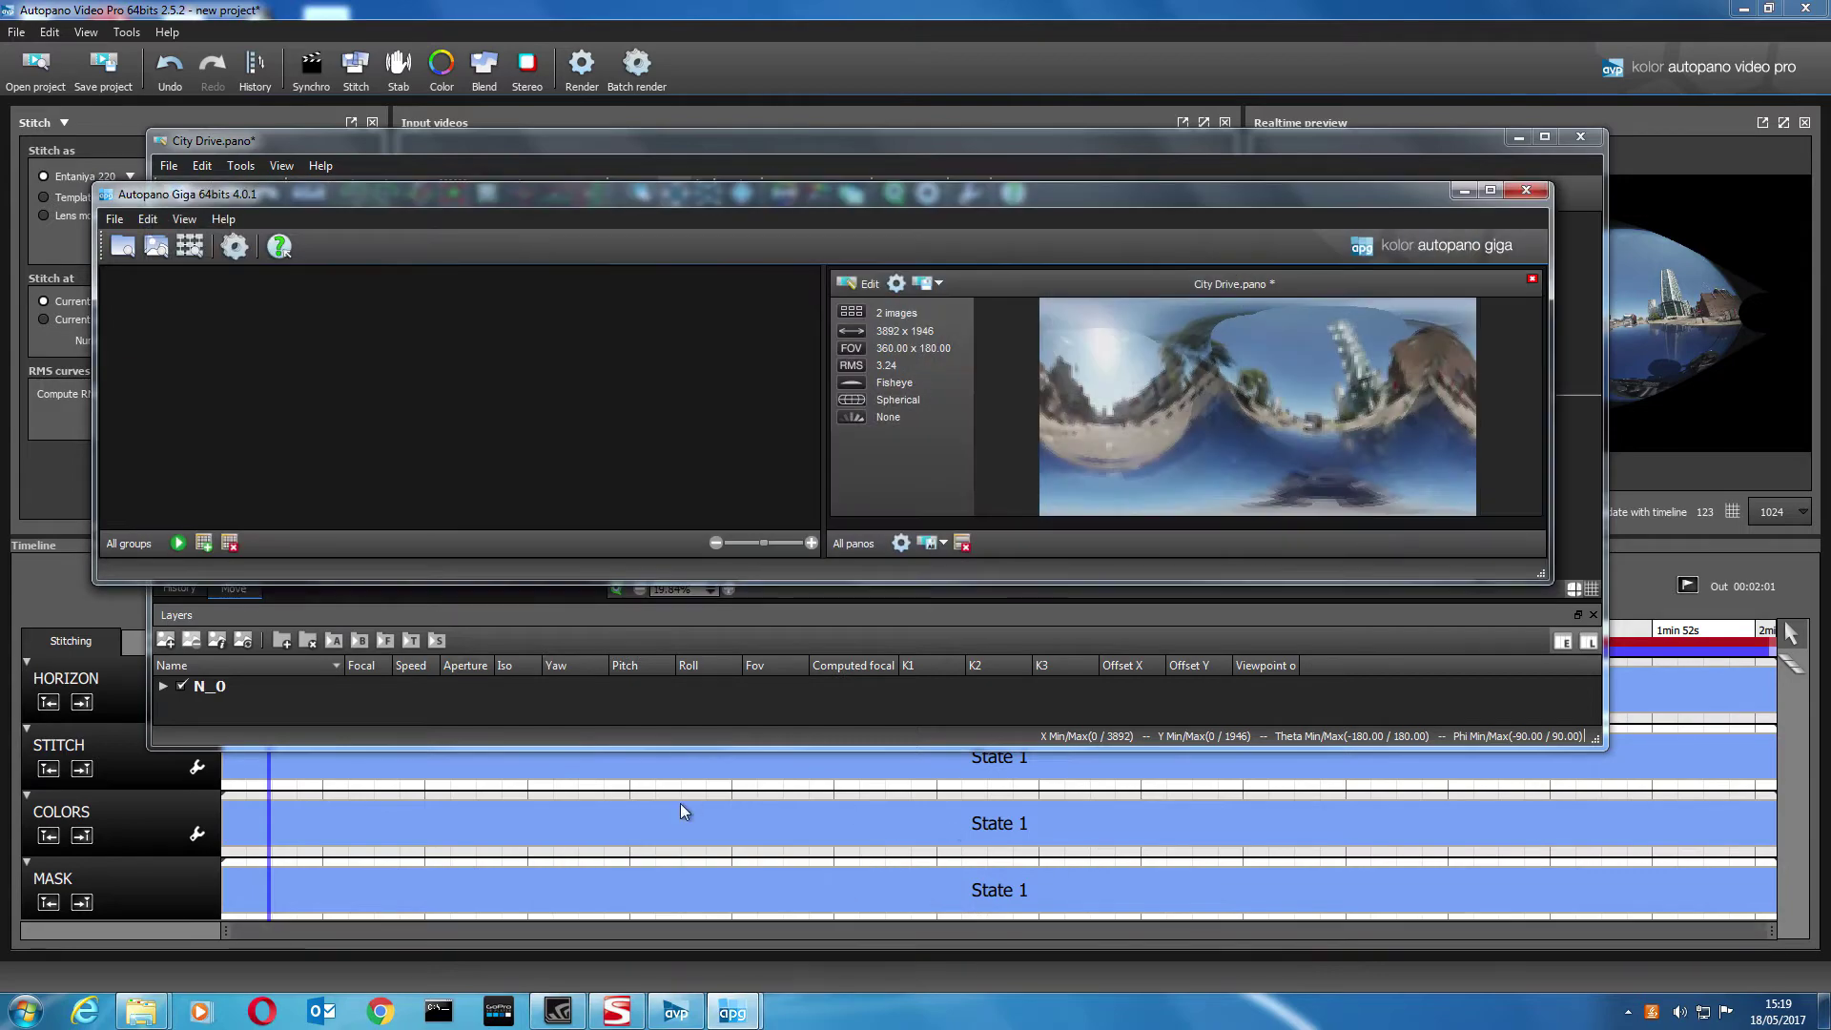
{"action": "left_click", "coordinate": [863, 283]}
{"action": "left_click_drag", "start_coordinate": [901, 150], "coordinate": [978, 297]}
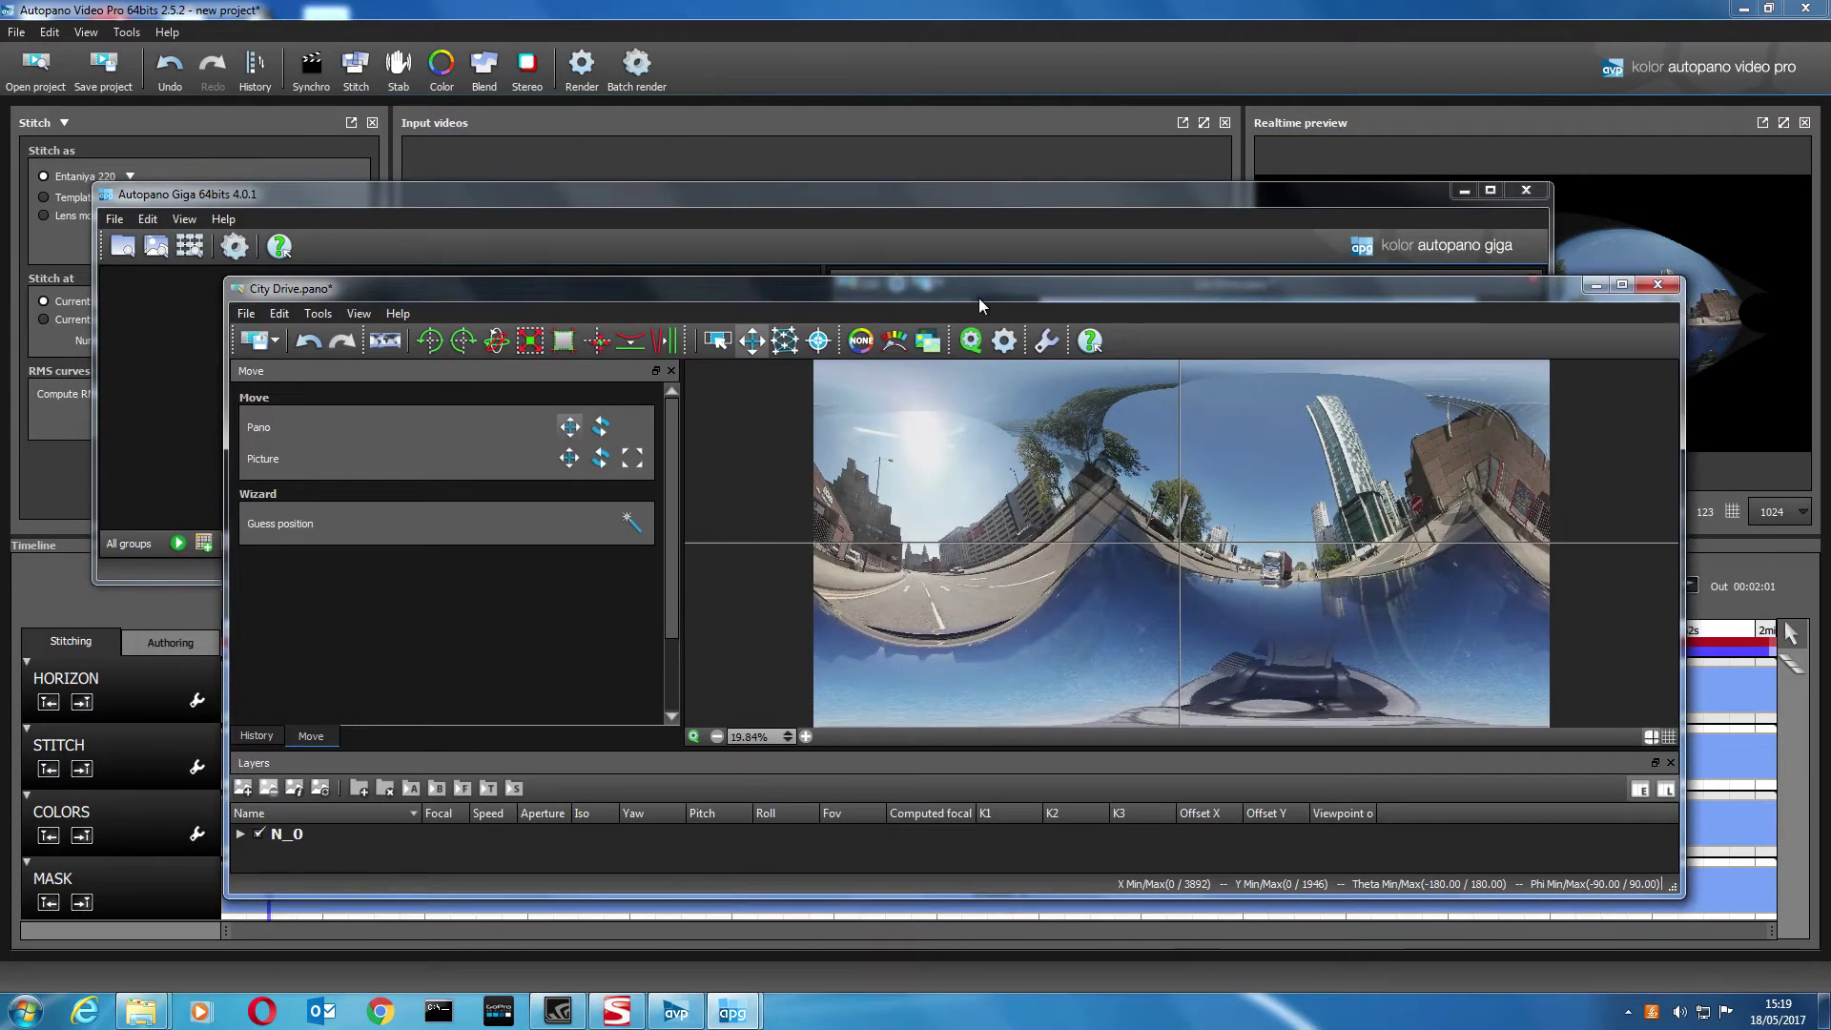
{"action": "left_click", "coordinate": [787, 345]}
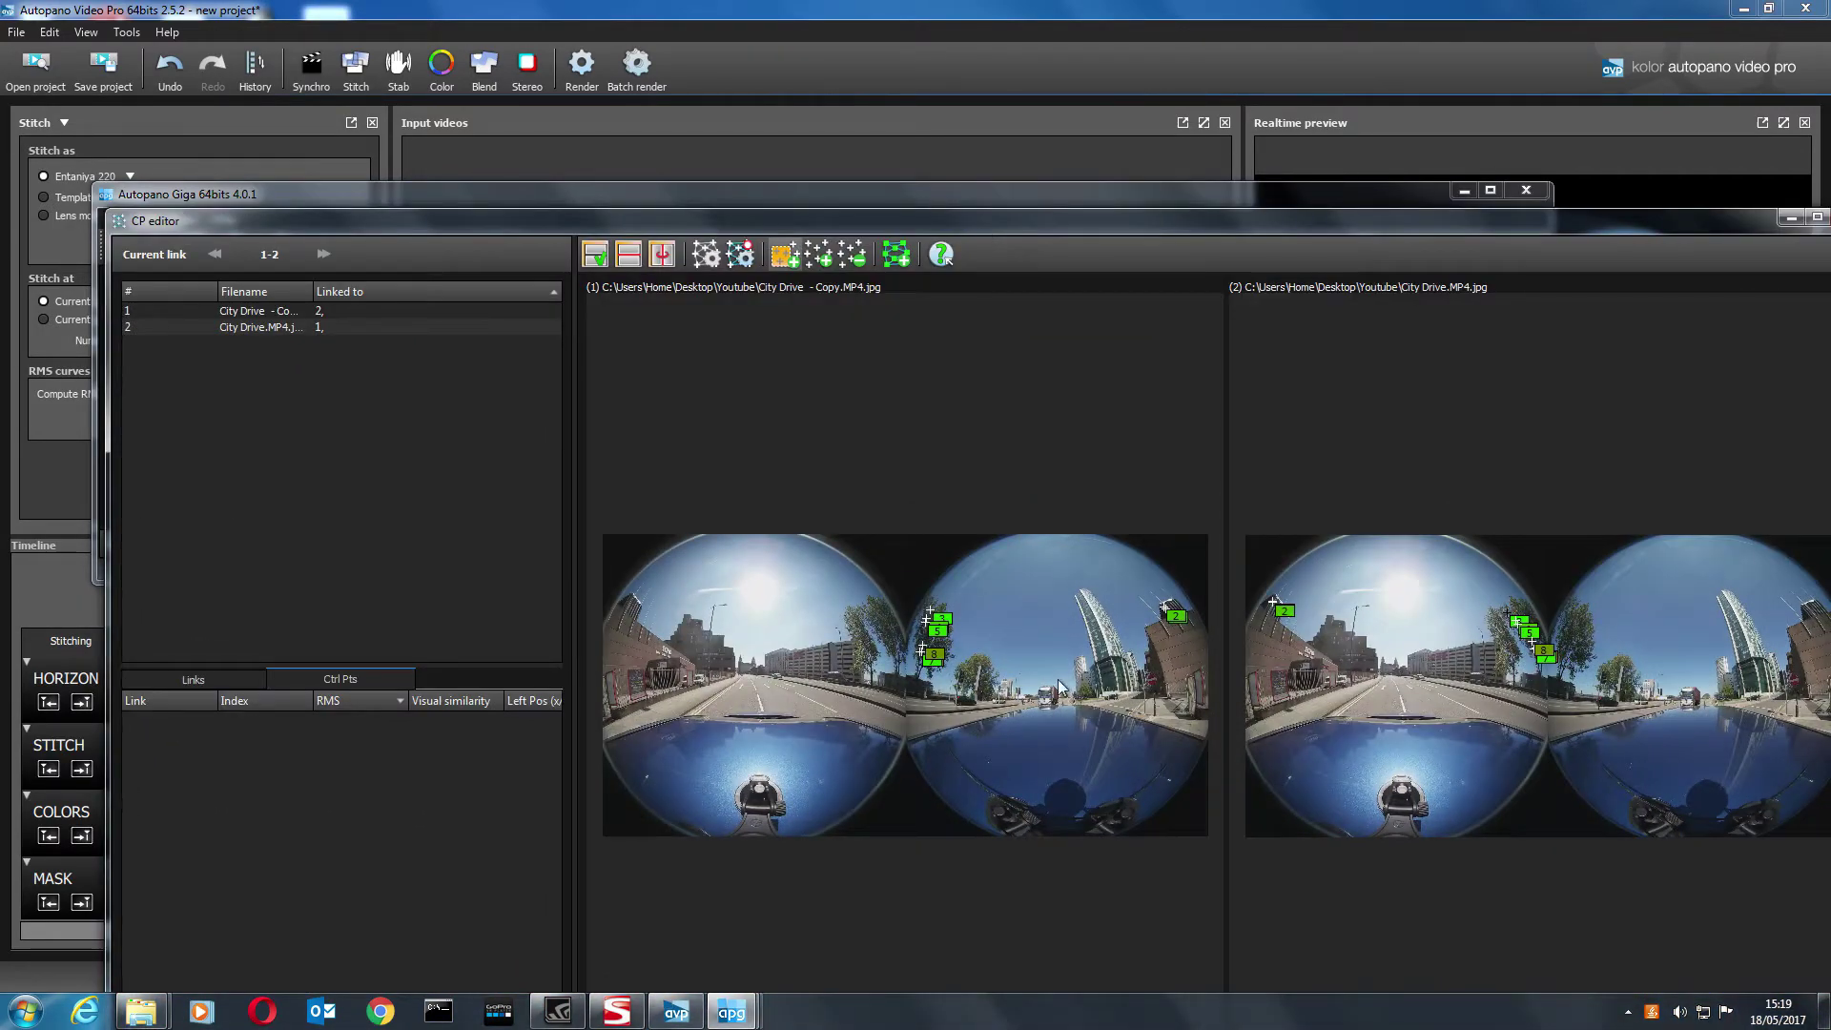
- Generate more control points along the middle and lower outer edges of the two linked fisheyes and optimize the panorama
{"action": "left_click_drag", "start_coordinate": [1171, 631], "coordinate": [1202, 758]}
{"action": "left_click_drag", "start_coordinate": [1250, 631], "coordinate": [1282, 773]}
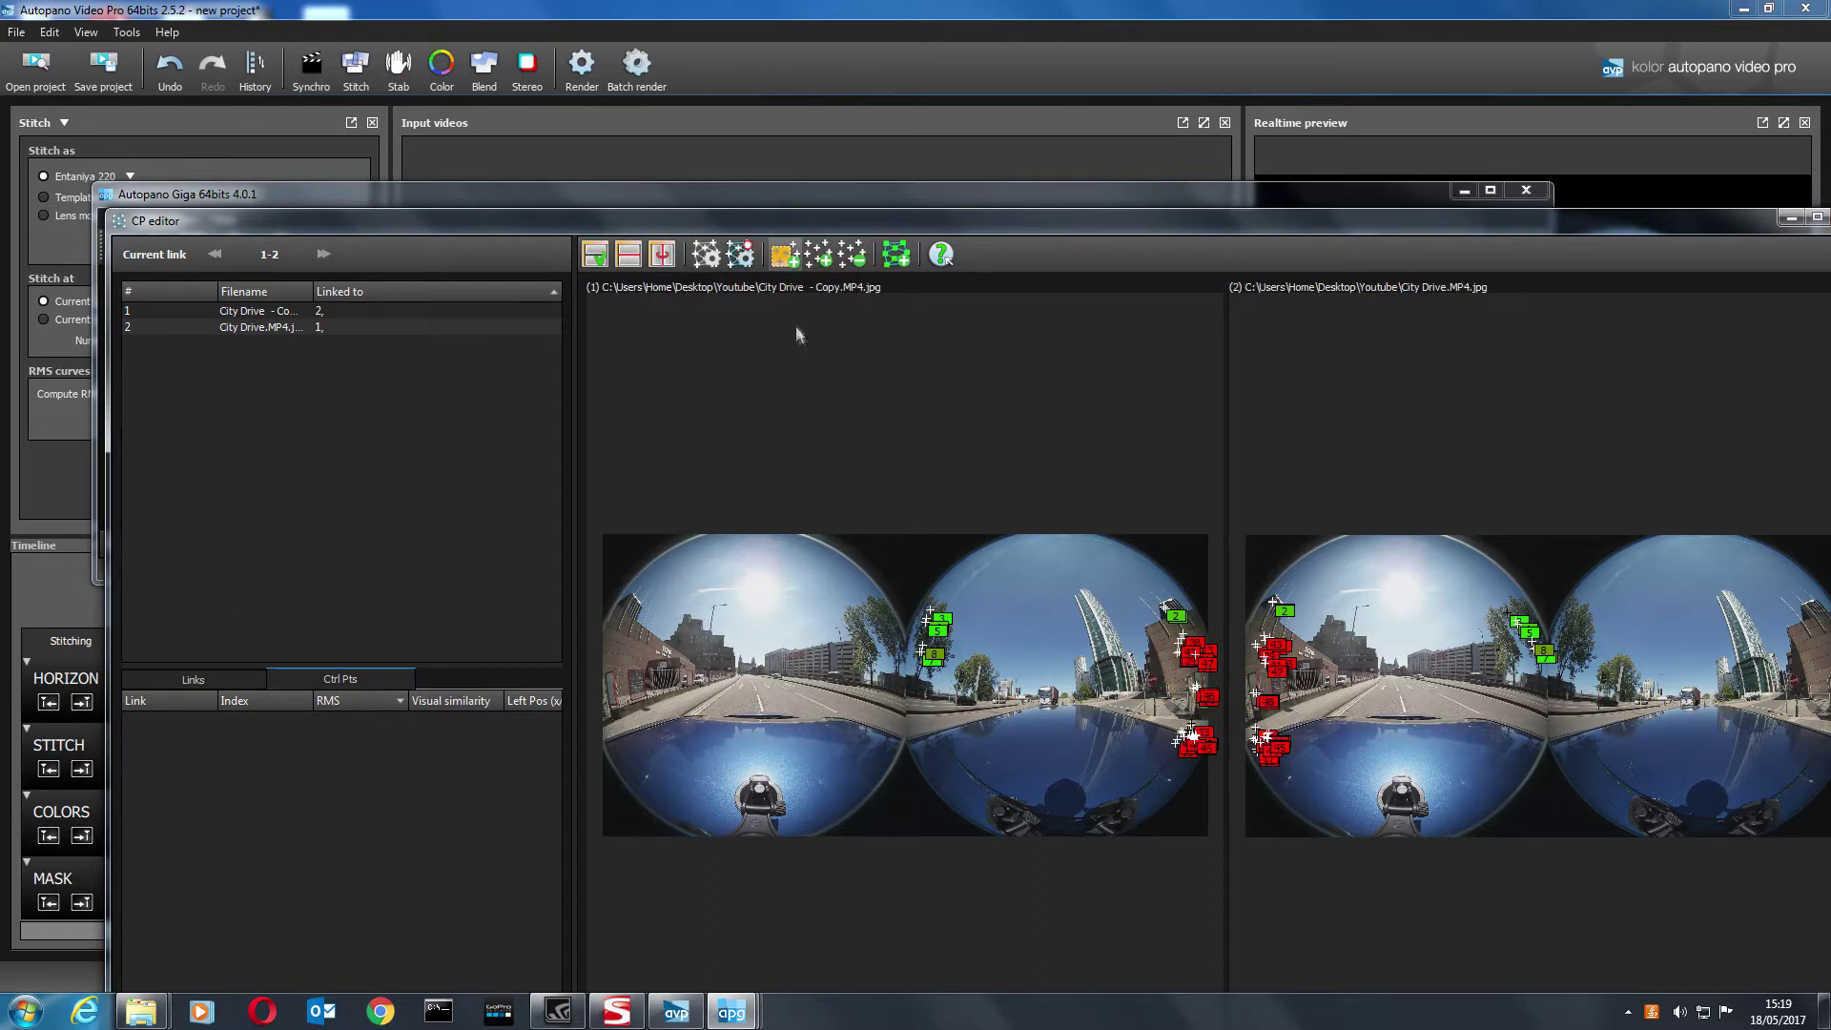
{"action": "left_click", "coordinate": [740, 254]}
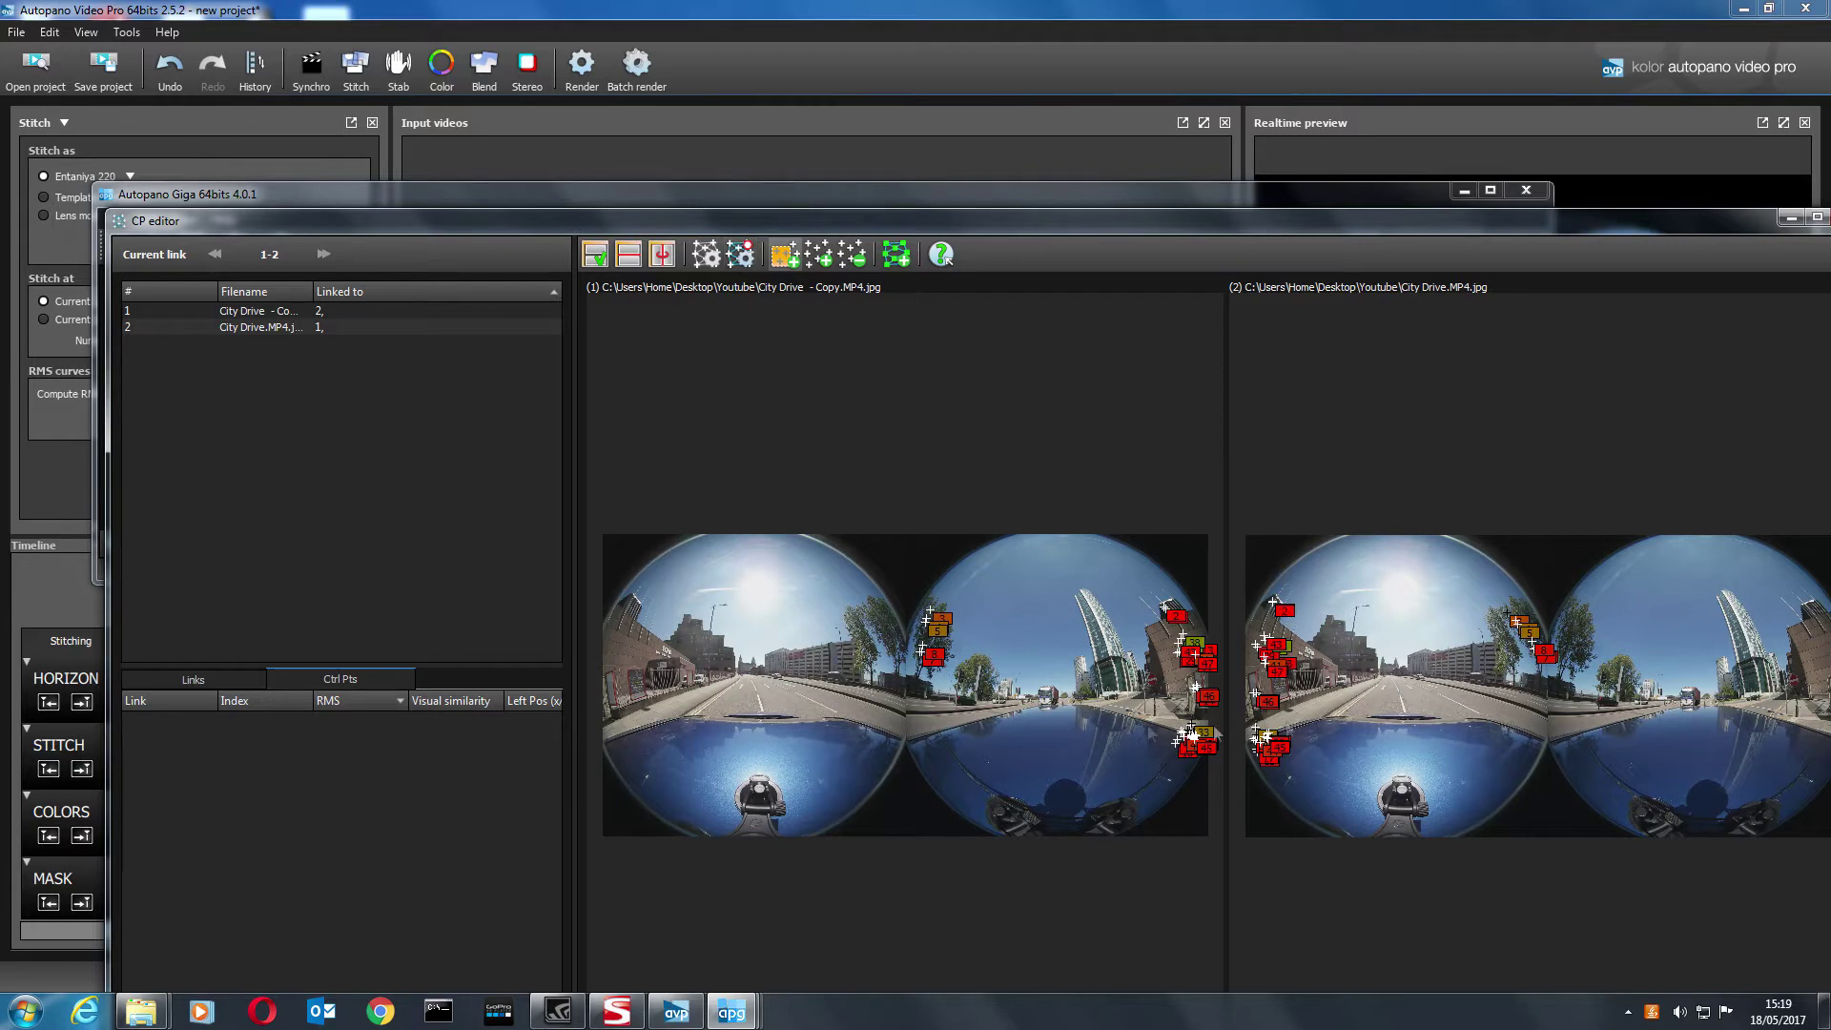
- Optimize and generate control points between the lower inner edges of Copy's right fisheye and City Drive's left fisheye
{"action": "left_click_drag", "start_coordinate": [917, 683], "coordinate": [958, 791]}
{"action": "left_click", "coordinate": [743, 256]}
{"action": "left_click_drag", "start_coordinate": [910, 675], "coordinate": [974, 792]}
{"action": "left_click_drag", "start_coordinate": [1509, 676], "coordinate": [1540, 801]}
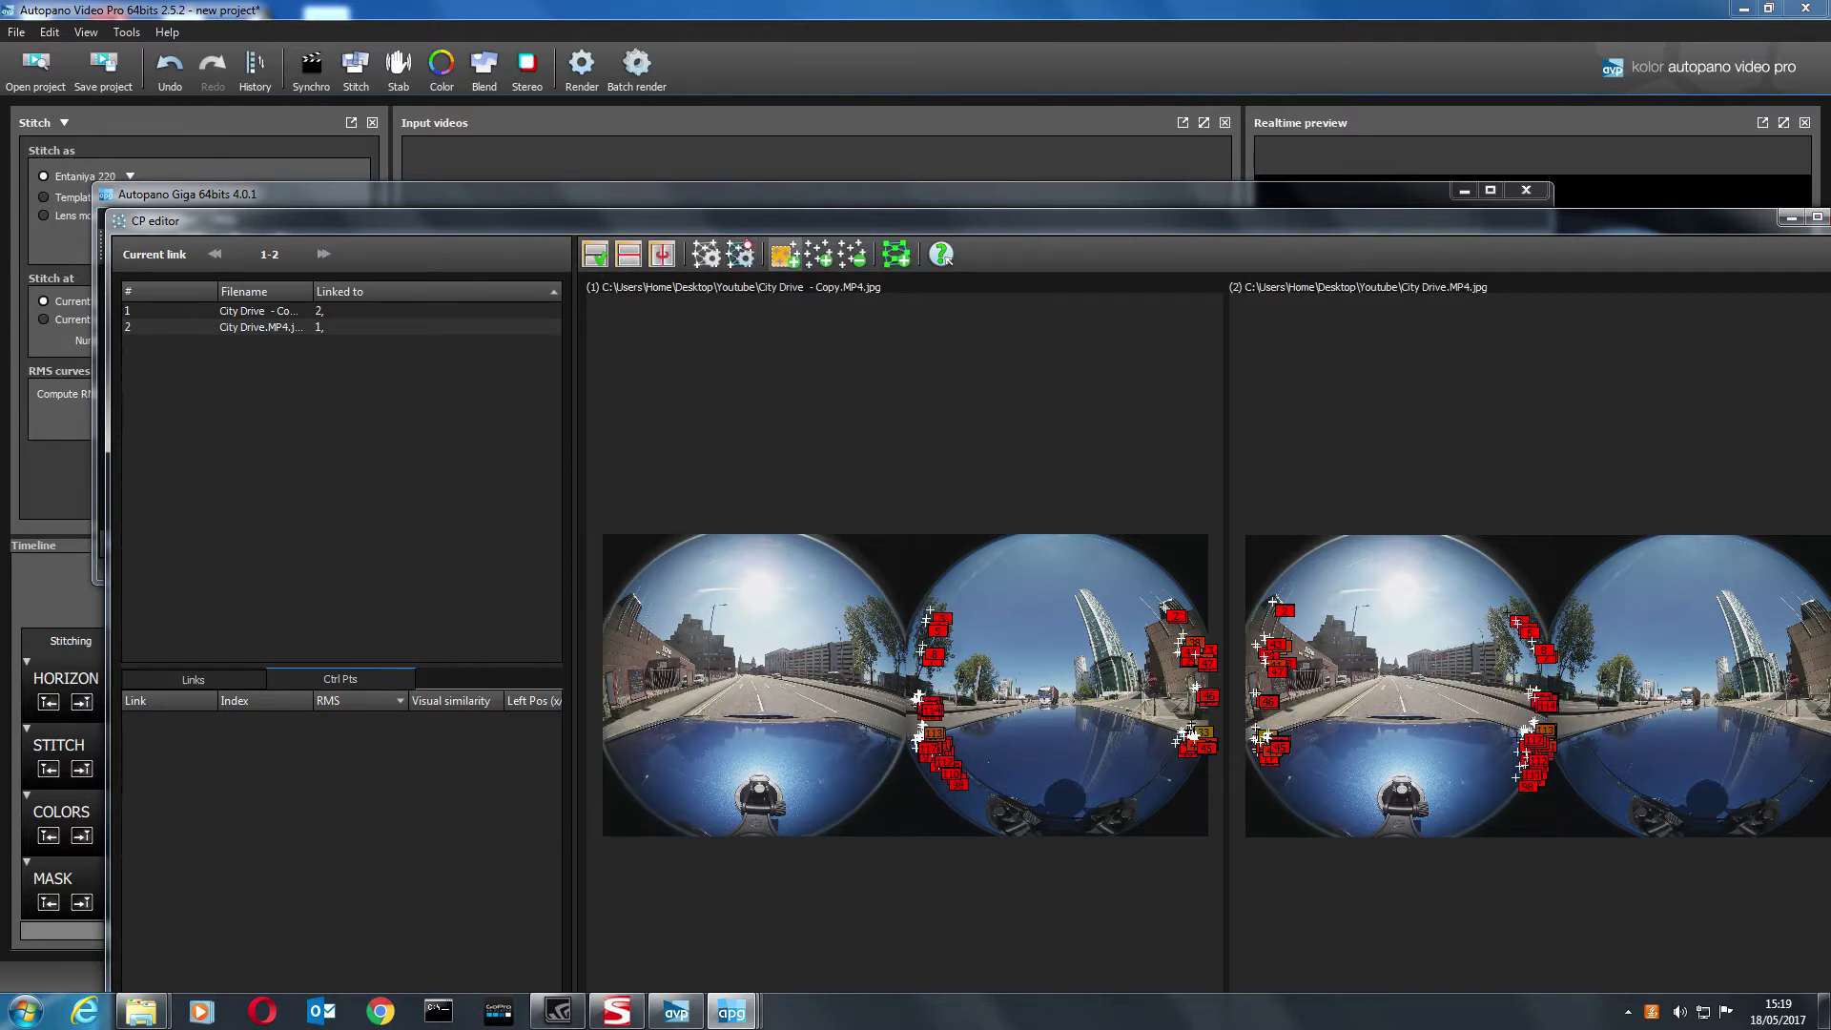
- Generate control points along nearly the full height of the two fisheyes' matching inner edges and optimize the panorama again
{"action": "left_click_drag", "start_coordinate": [909, 551], "coordinate": [975, 761]}
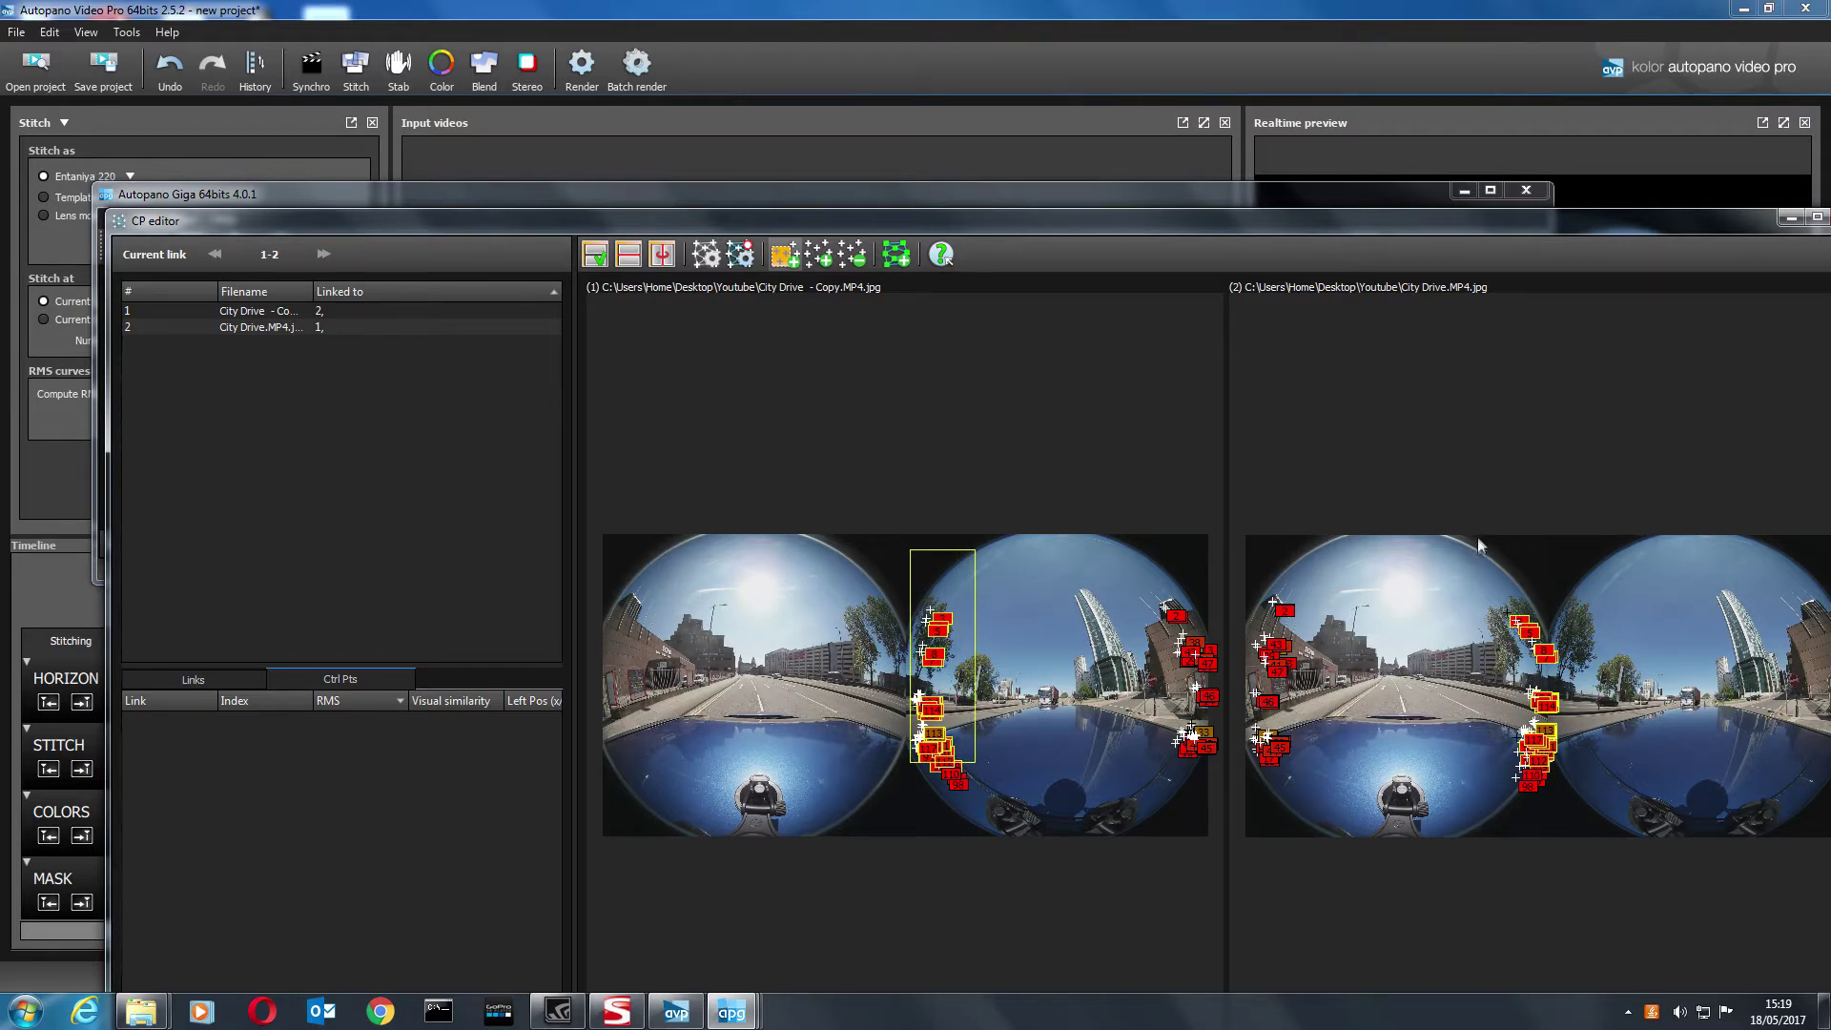
{"action": "left_click_drag", "start_coordinate": [1474, 545], "coordinate": [1558, 803]}
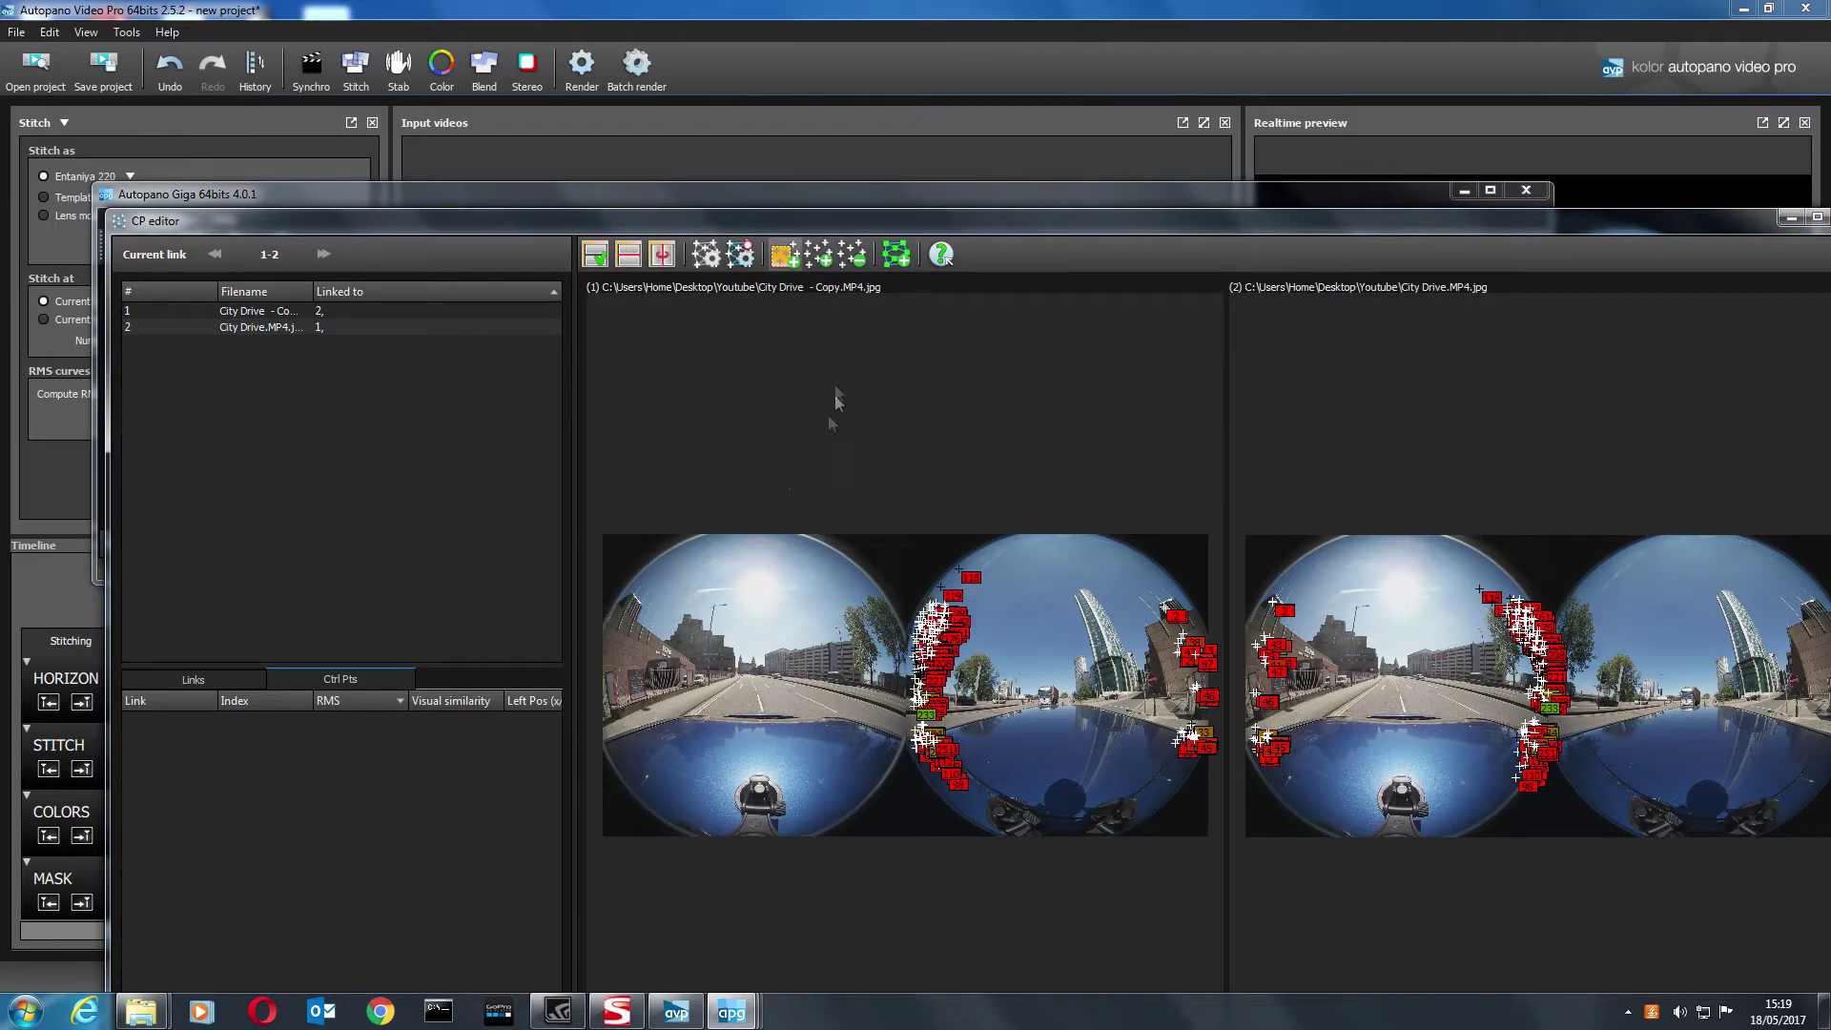
{"action": "left_click", "coordinate": [741, 256]}
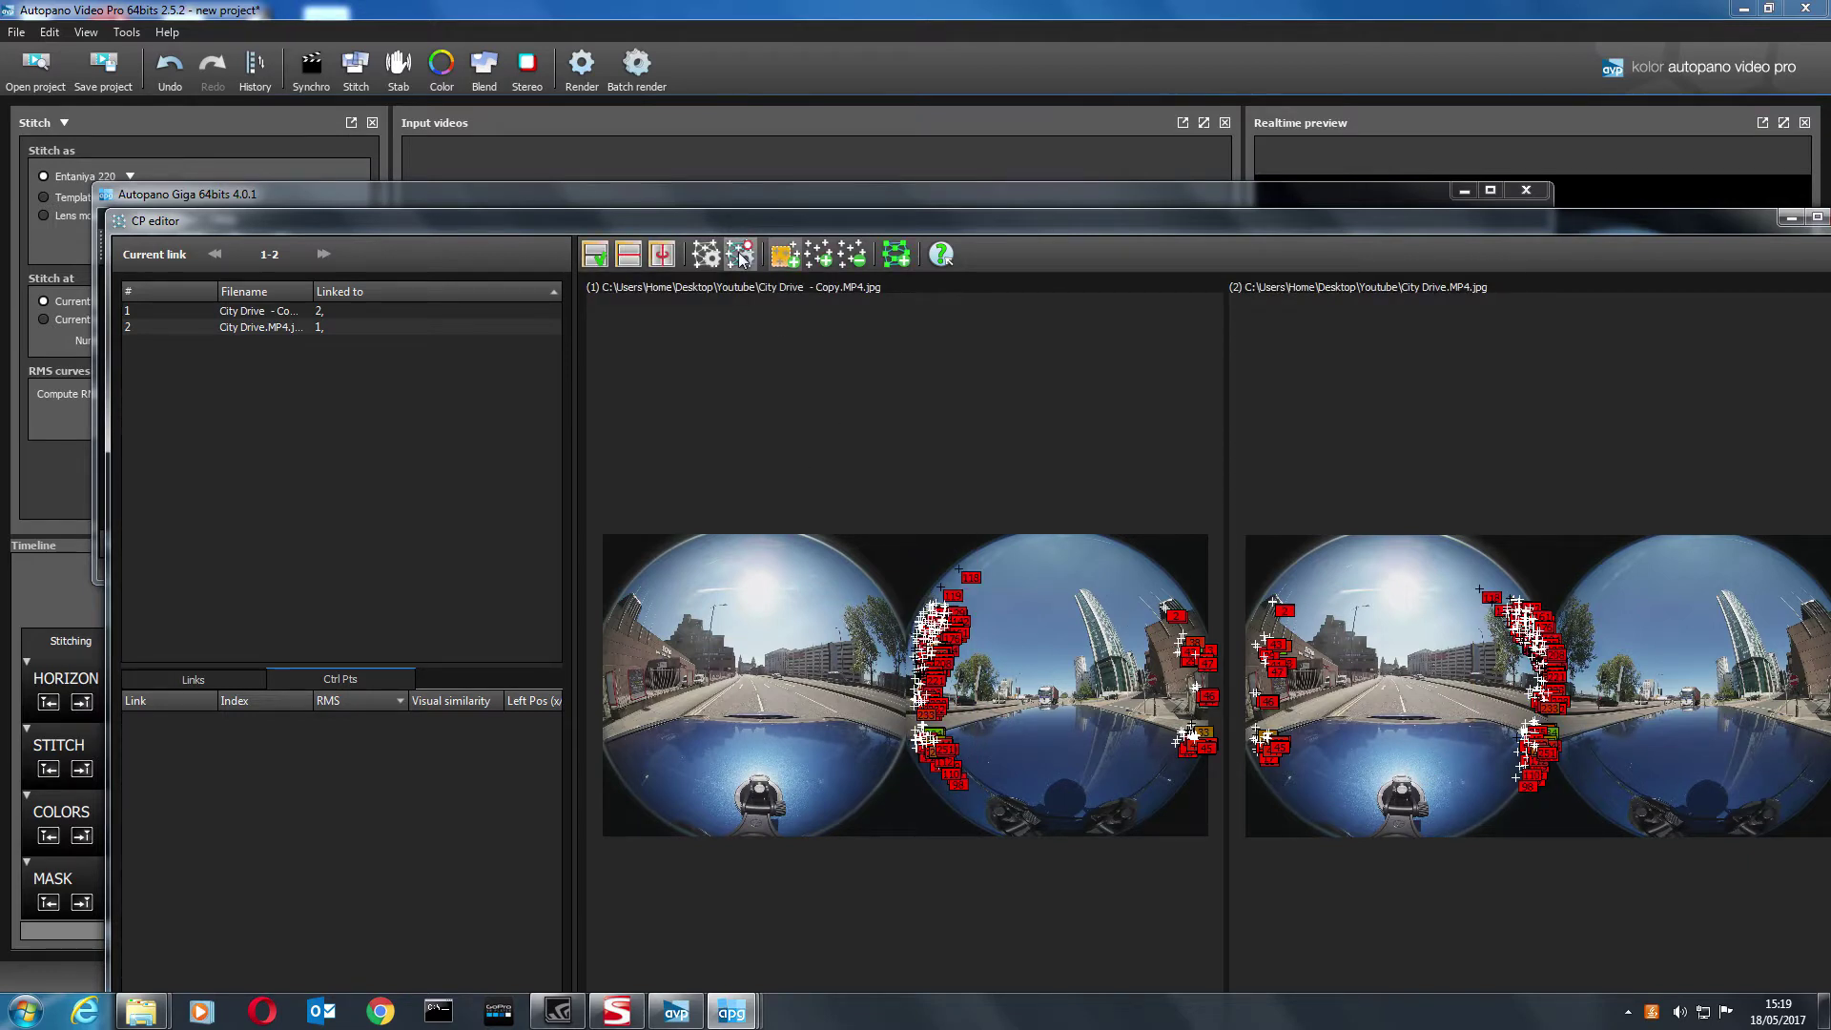
- Set the distortion optimization scope of City Drive.pano to Optimize 1st order and optimize the panorama
{"action": "left_click_drag", "start_coordinate": [1137, 232], "coordinate": [1230, 737]}
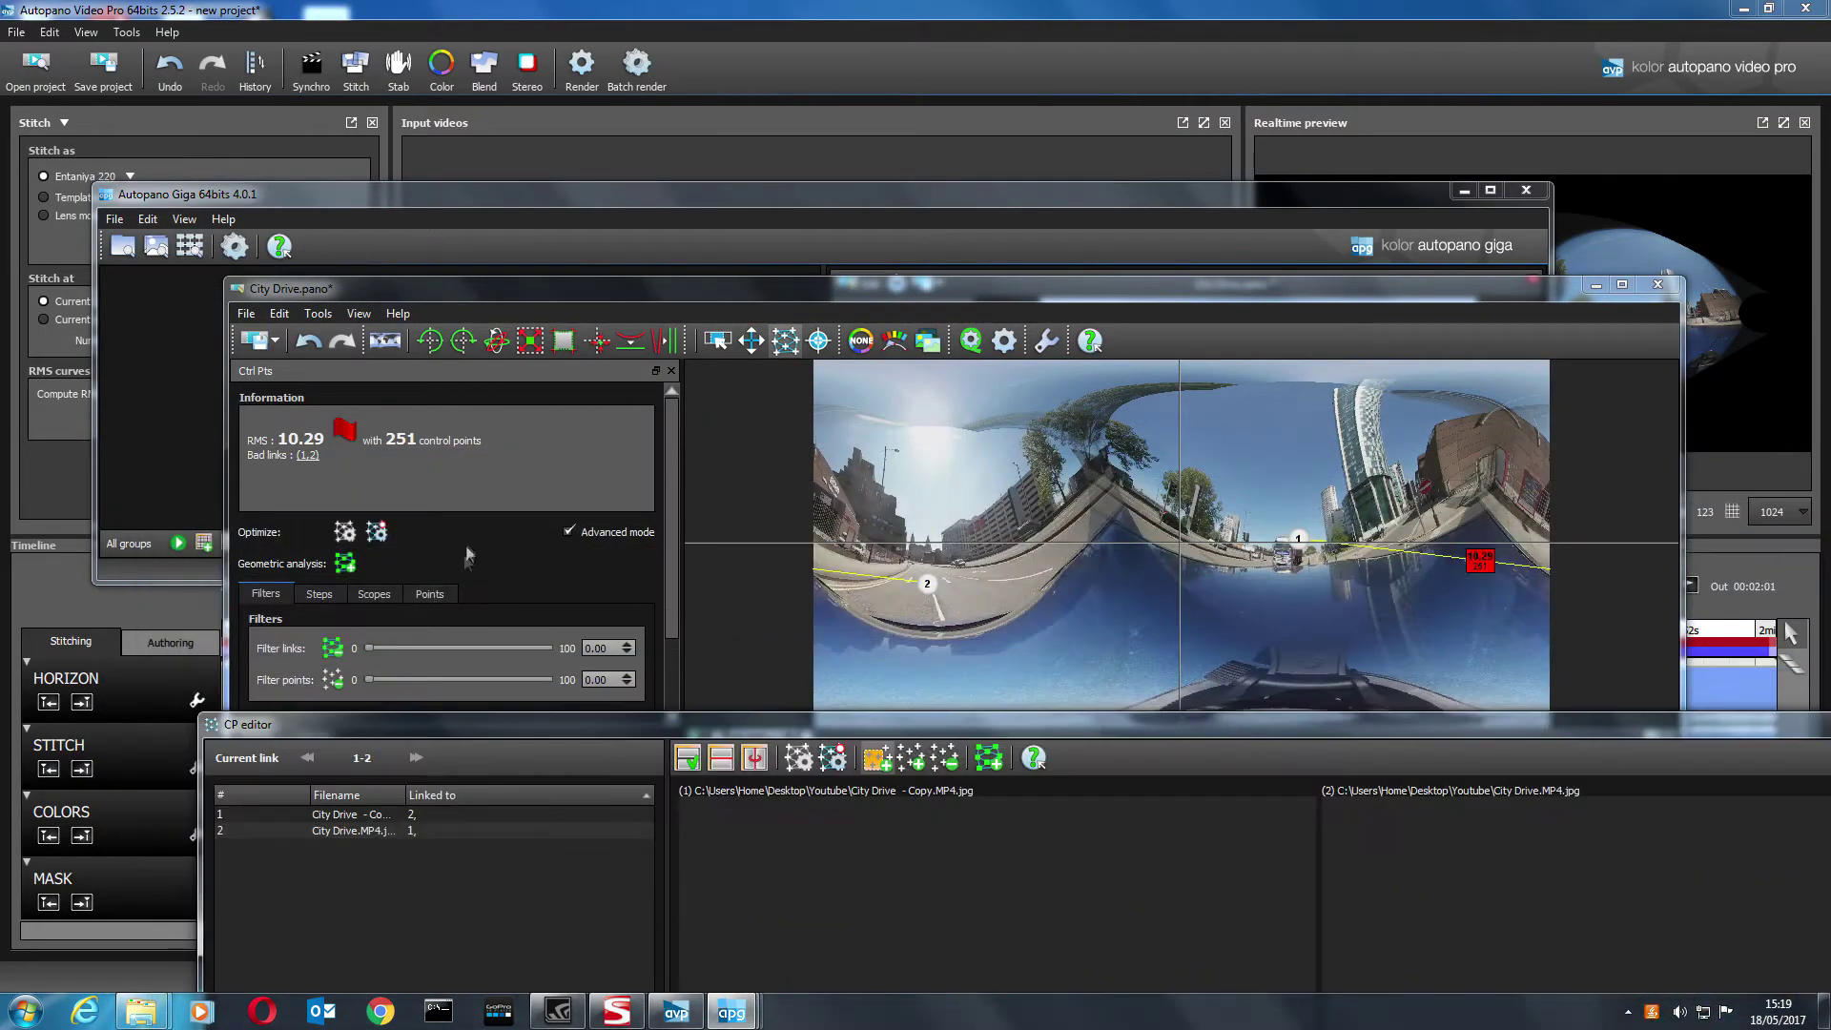
{"action": "left_click", "coordinate": [377, 595]}
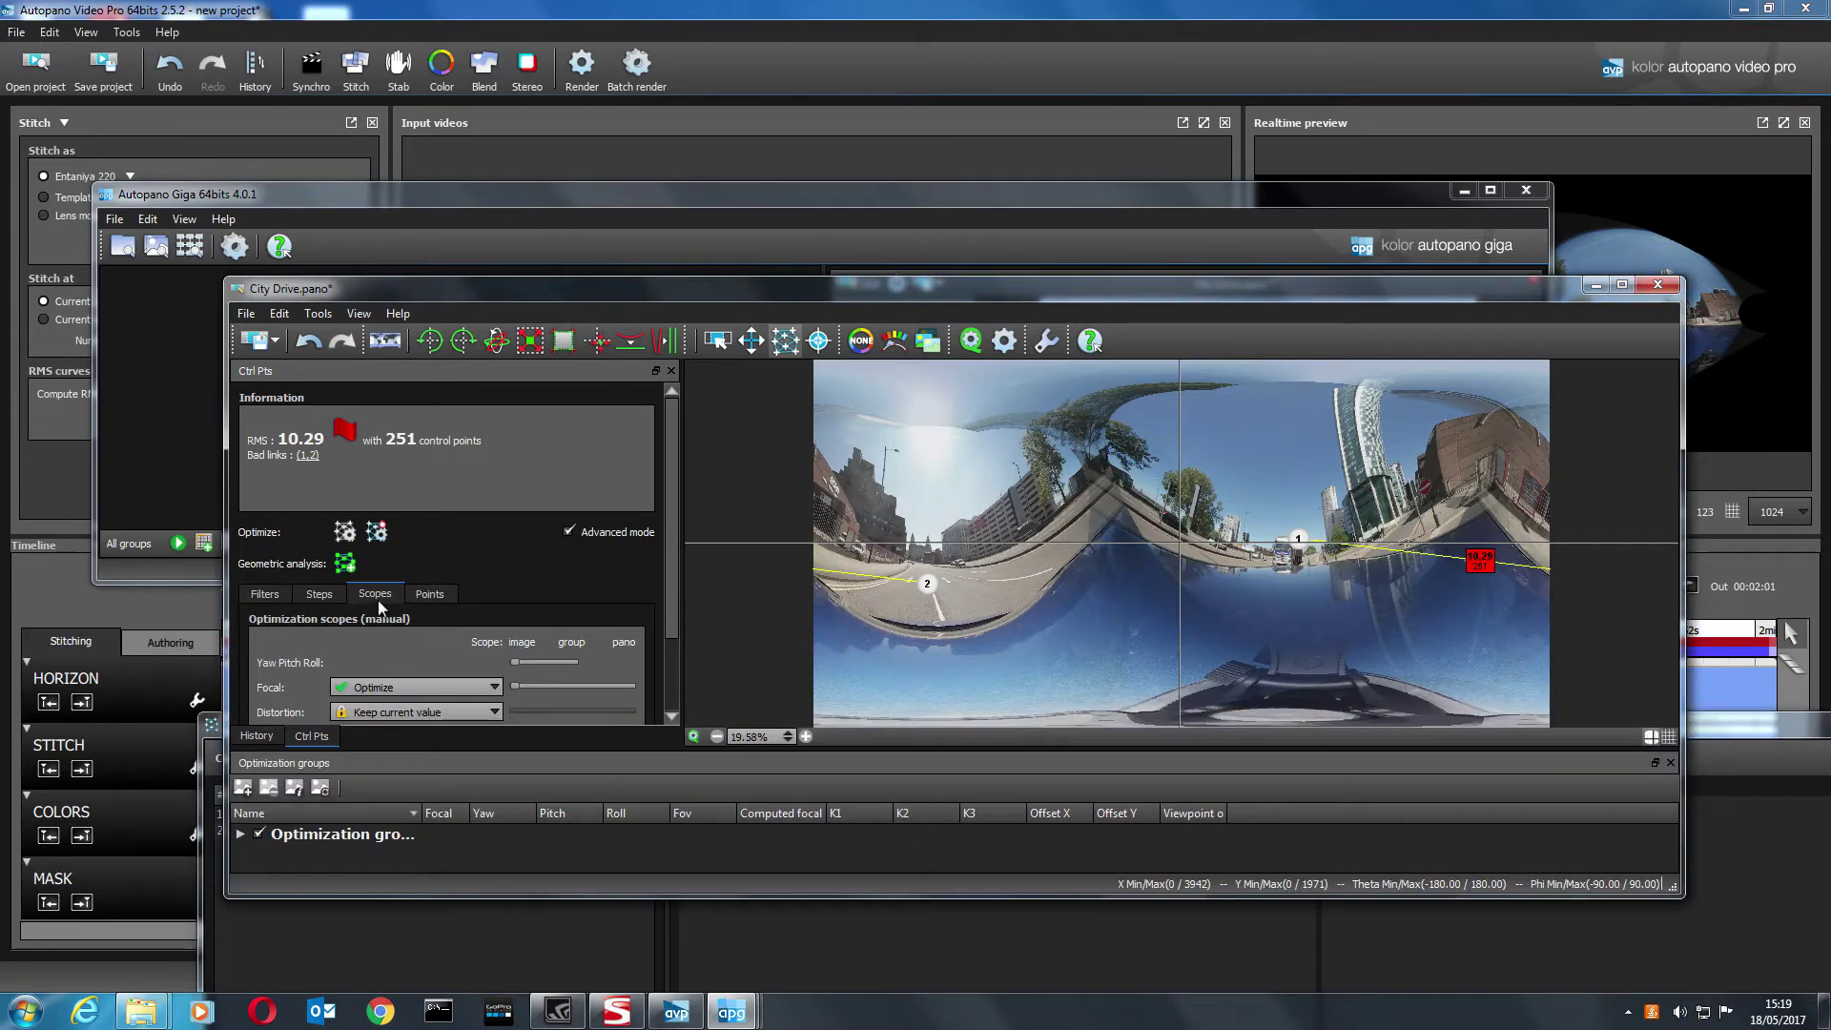
{"action": "left_click_drag", "start_coordinate": [1049, 305], "coordinate": [1048, 196]}
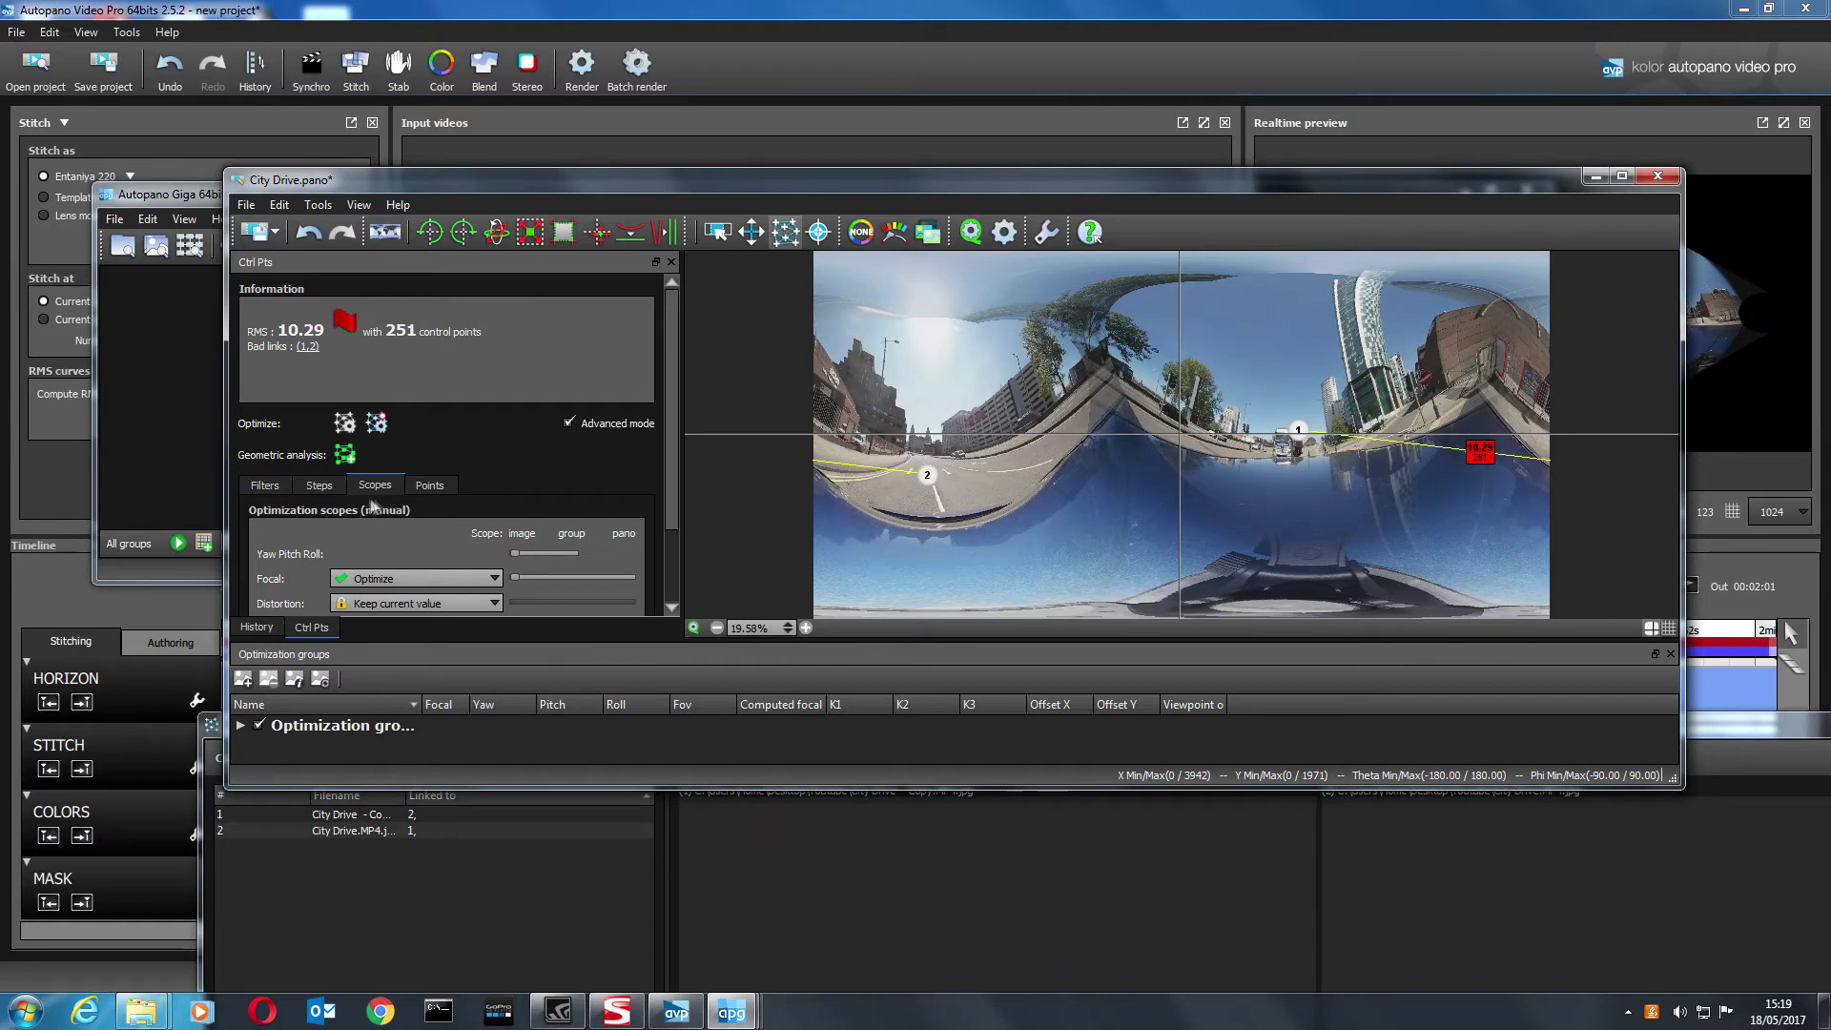
{"action": "left_click_drag", "start_coordinate": [671, 496], "coordinate": [673, 557]}
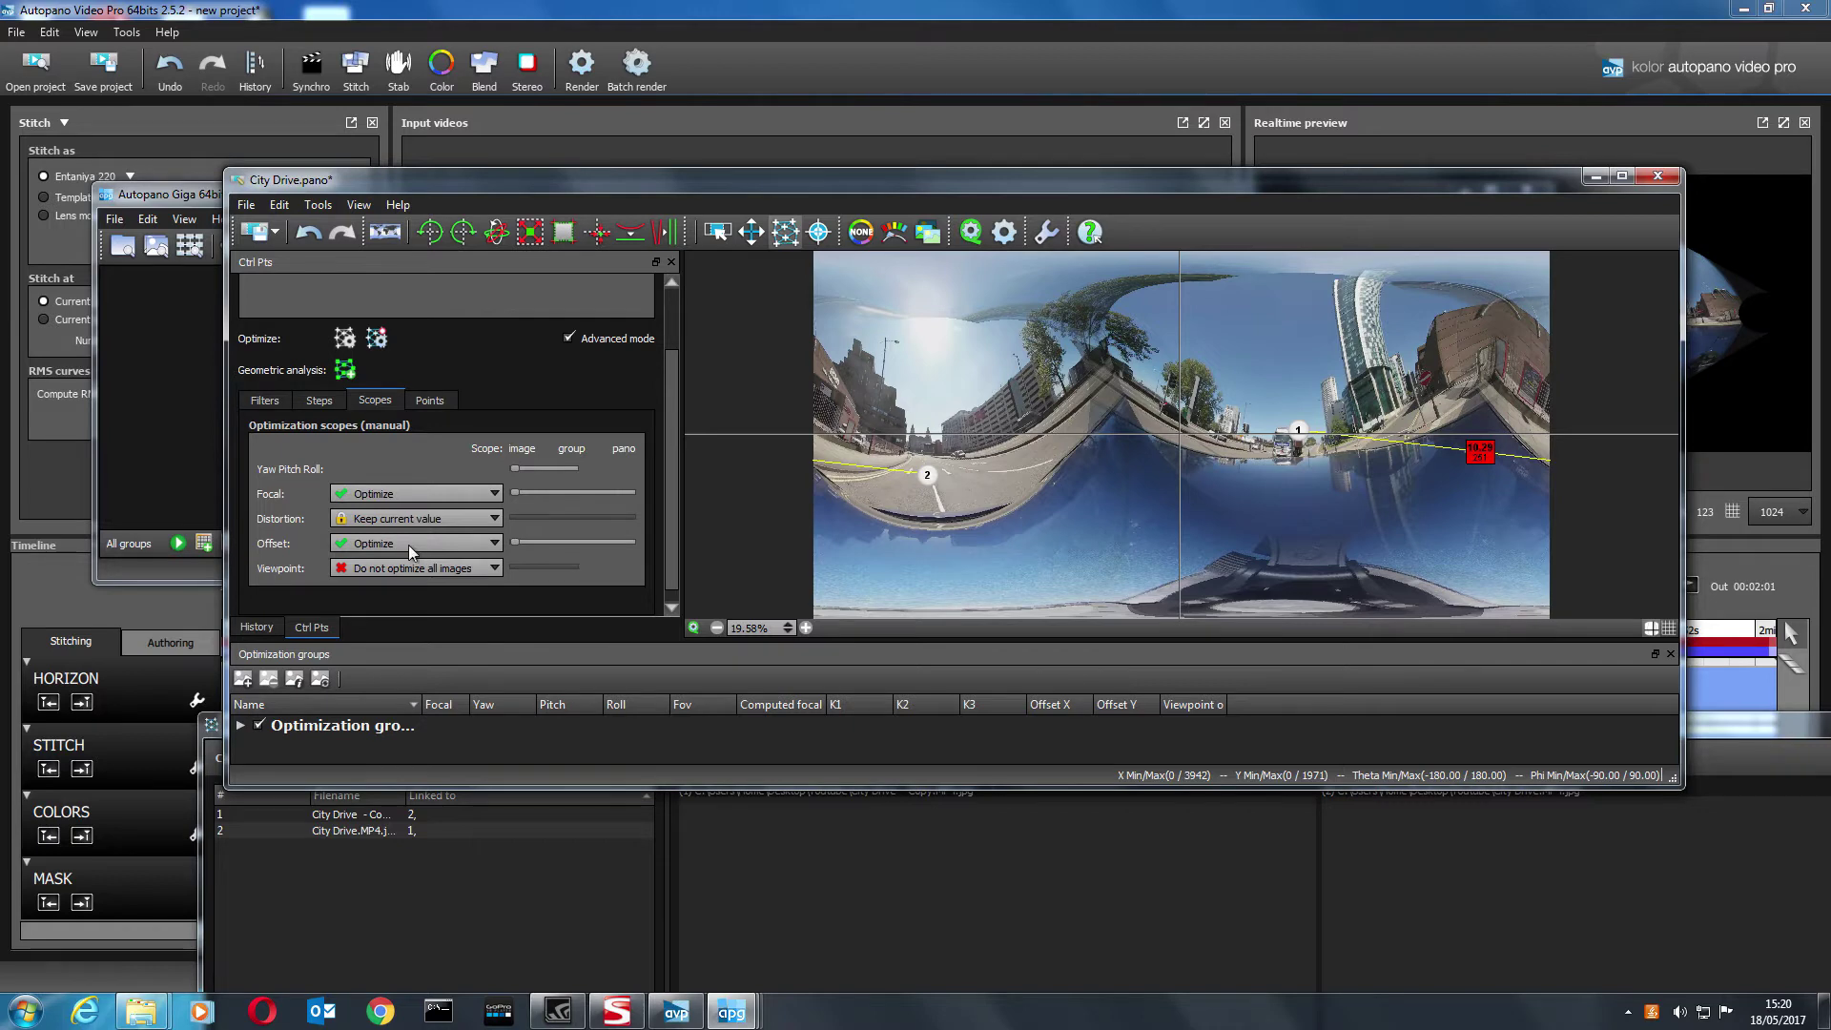
{"action": "left_click", "coordinate": [421, 518]}
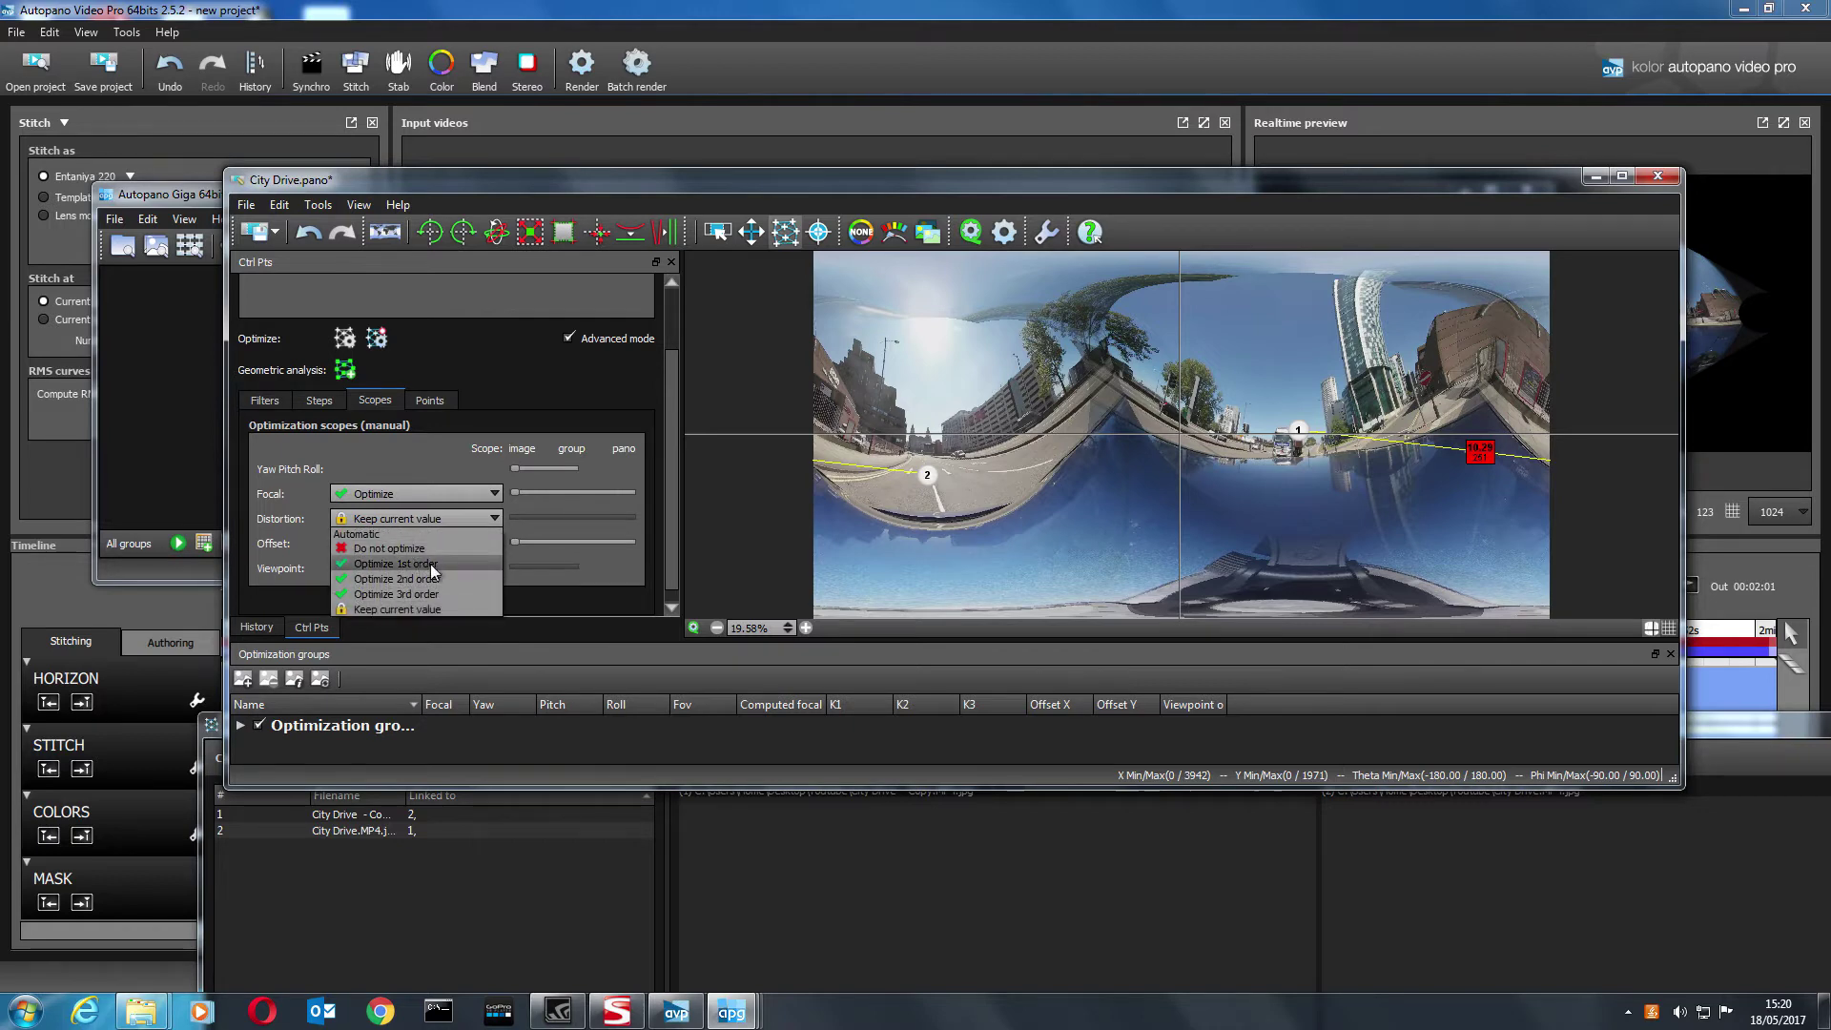
{"action": "left_click", "coordinate": [431, 563]}
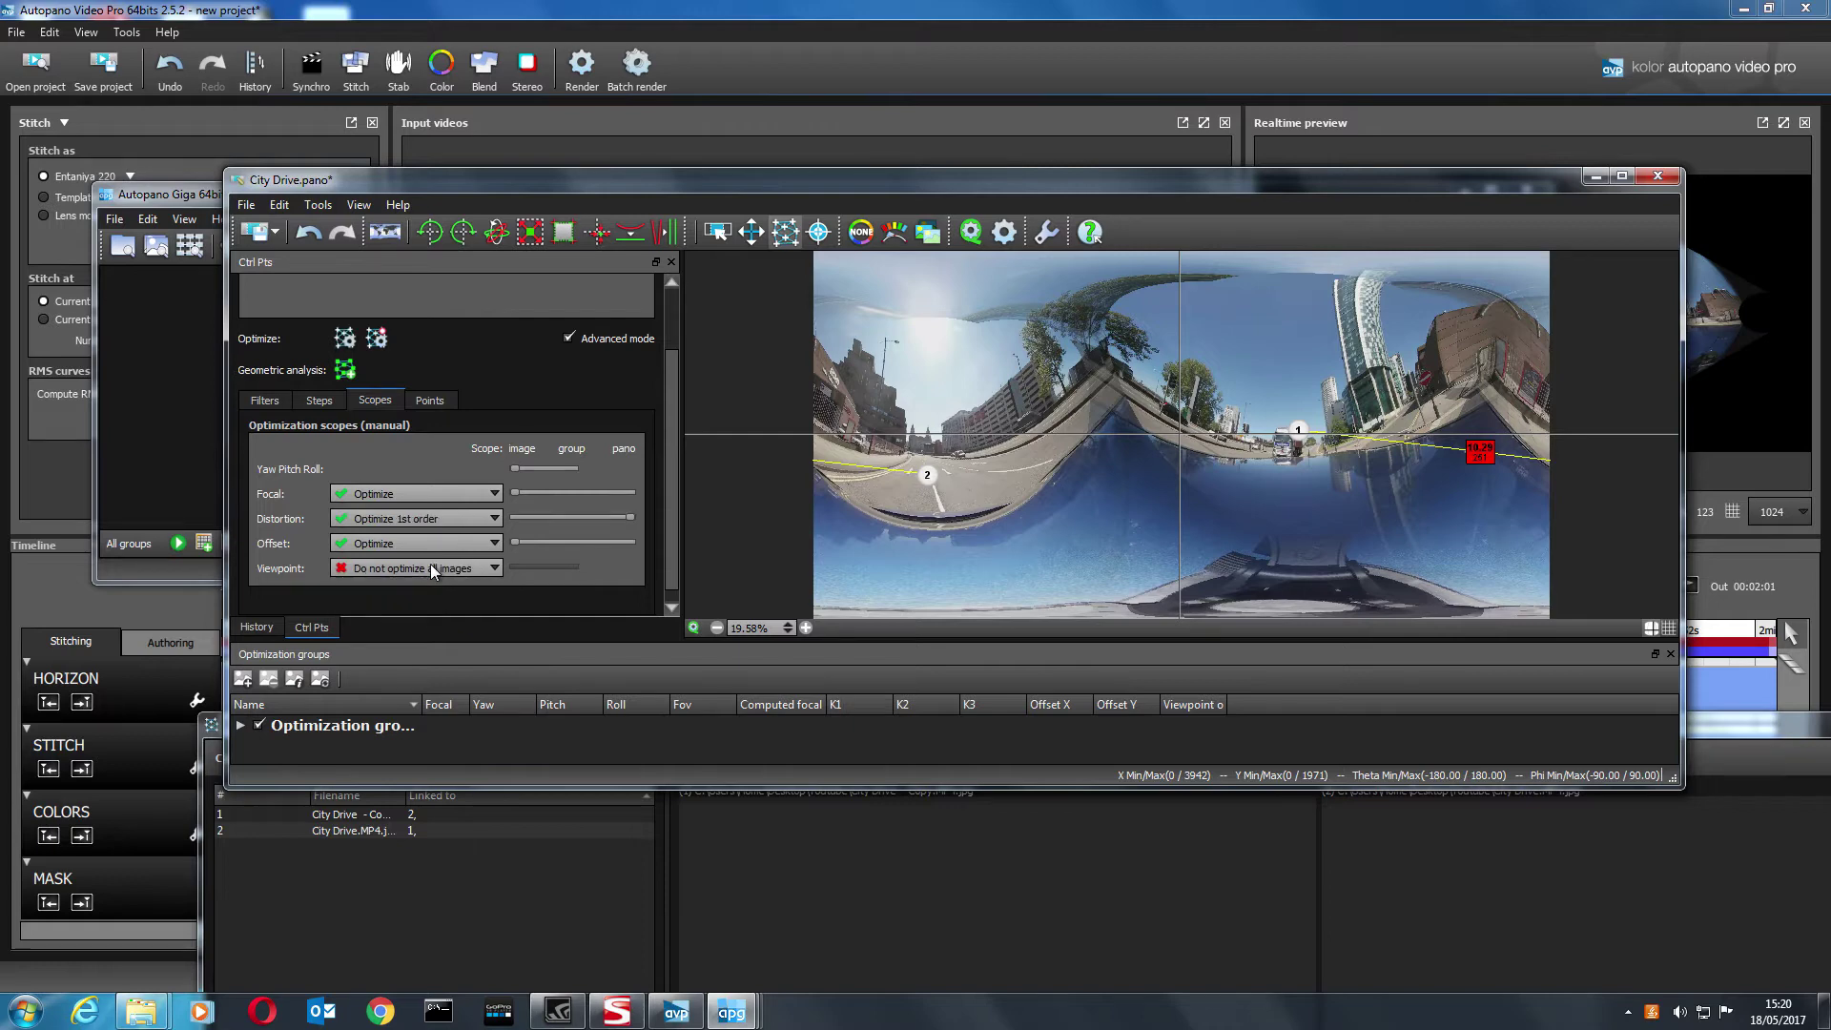
{"action": "left_click", "coordinate": [377, 339]}
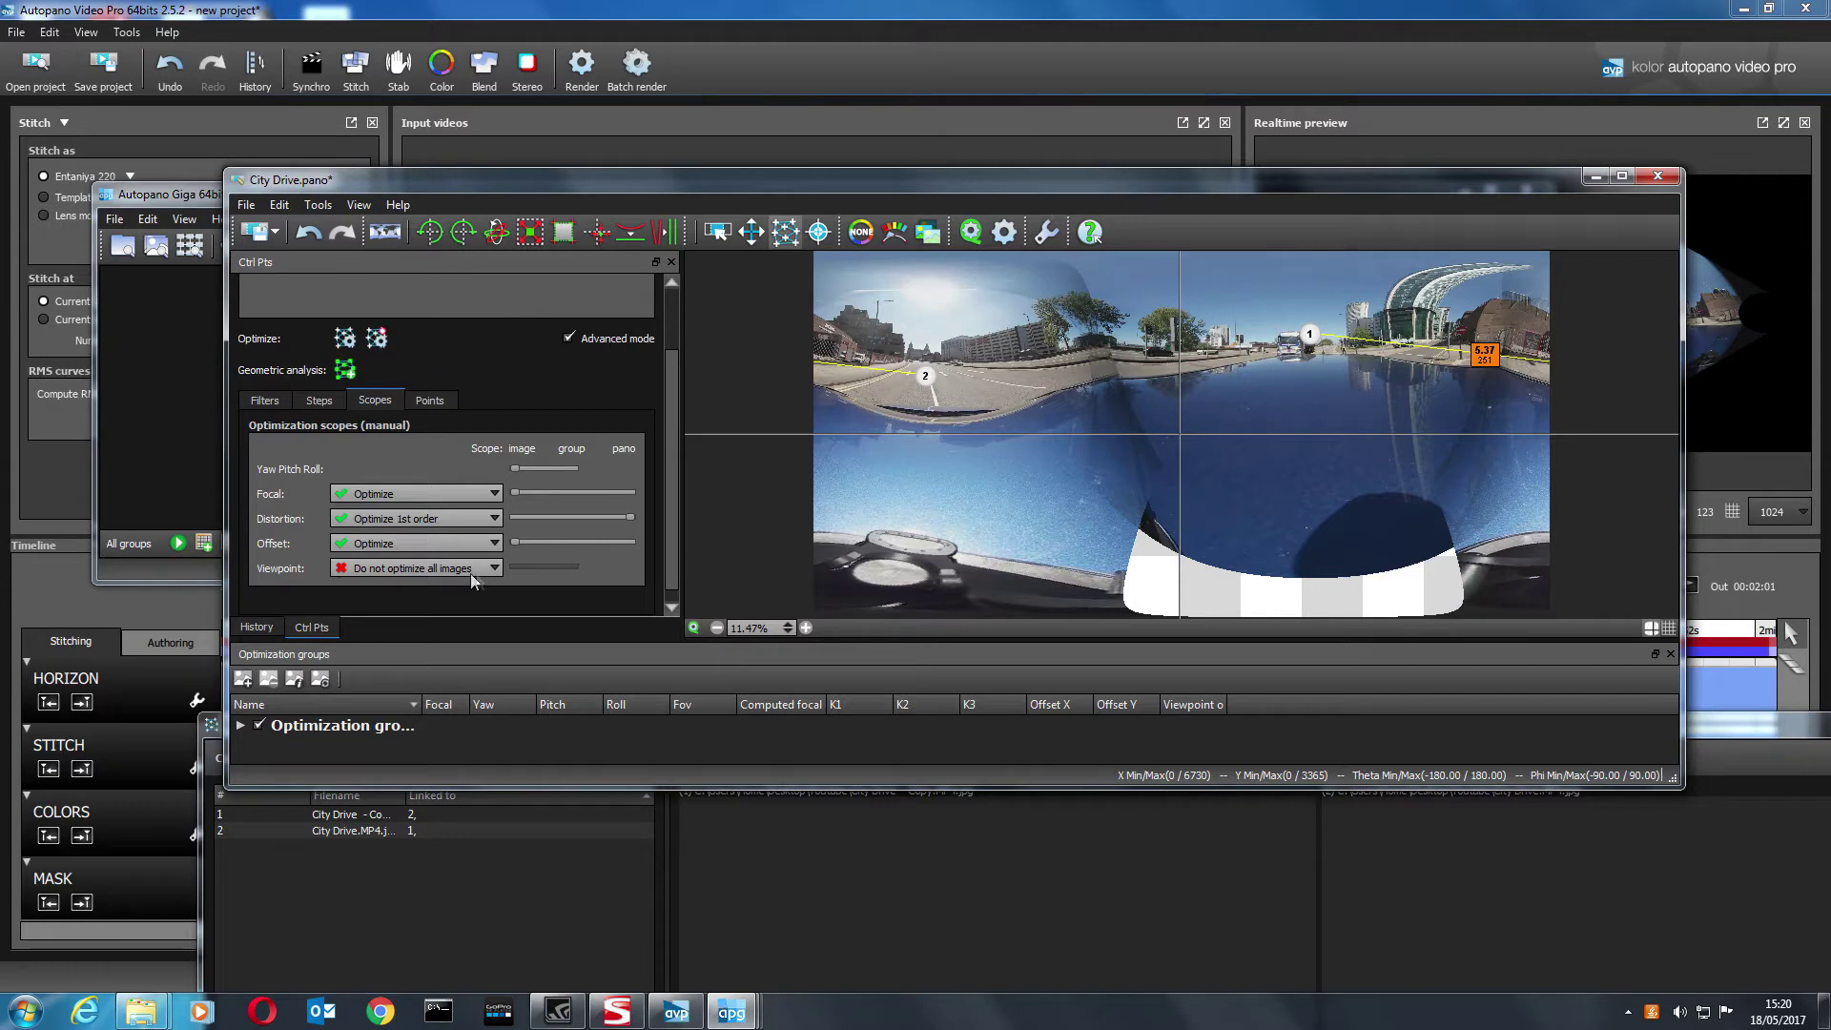
- Undo the 1st-order distortion optimization, and try optimizing the panorama with the focal scope set to Do not optimize
{"action": "left_click", "coordinate": [307, 233]}
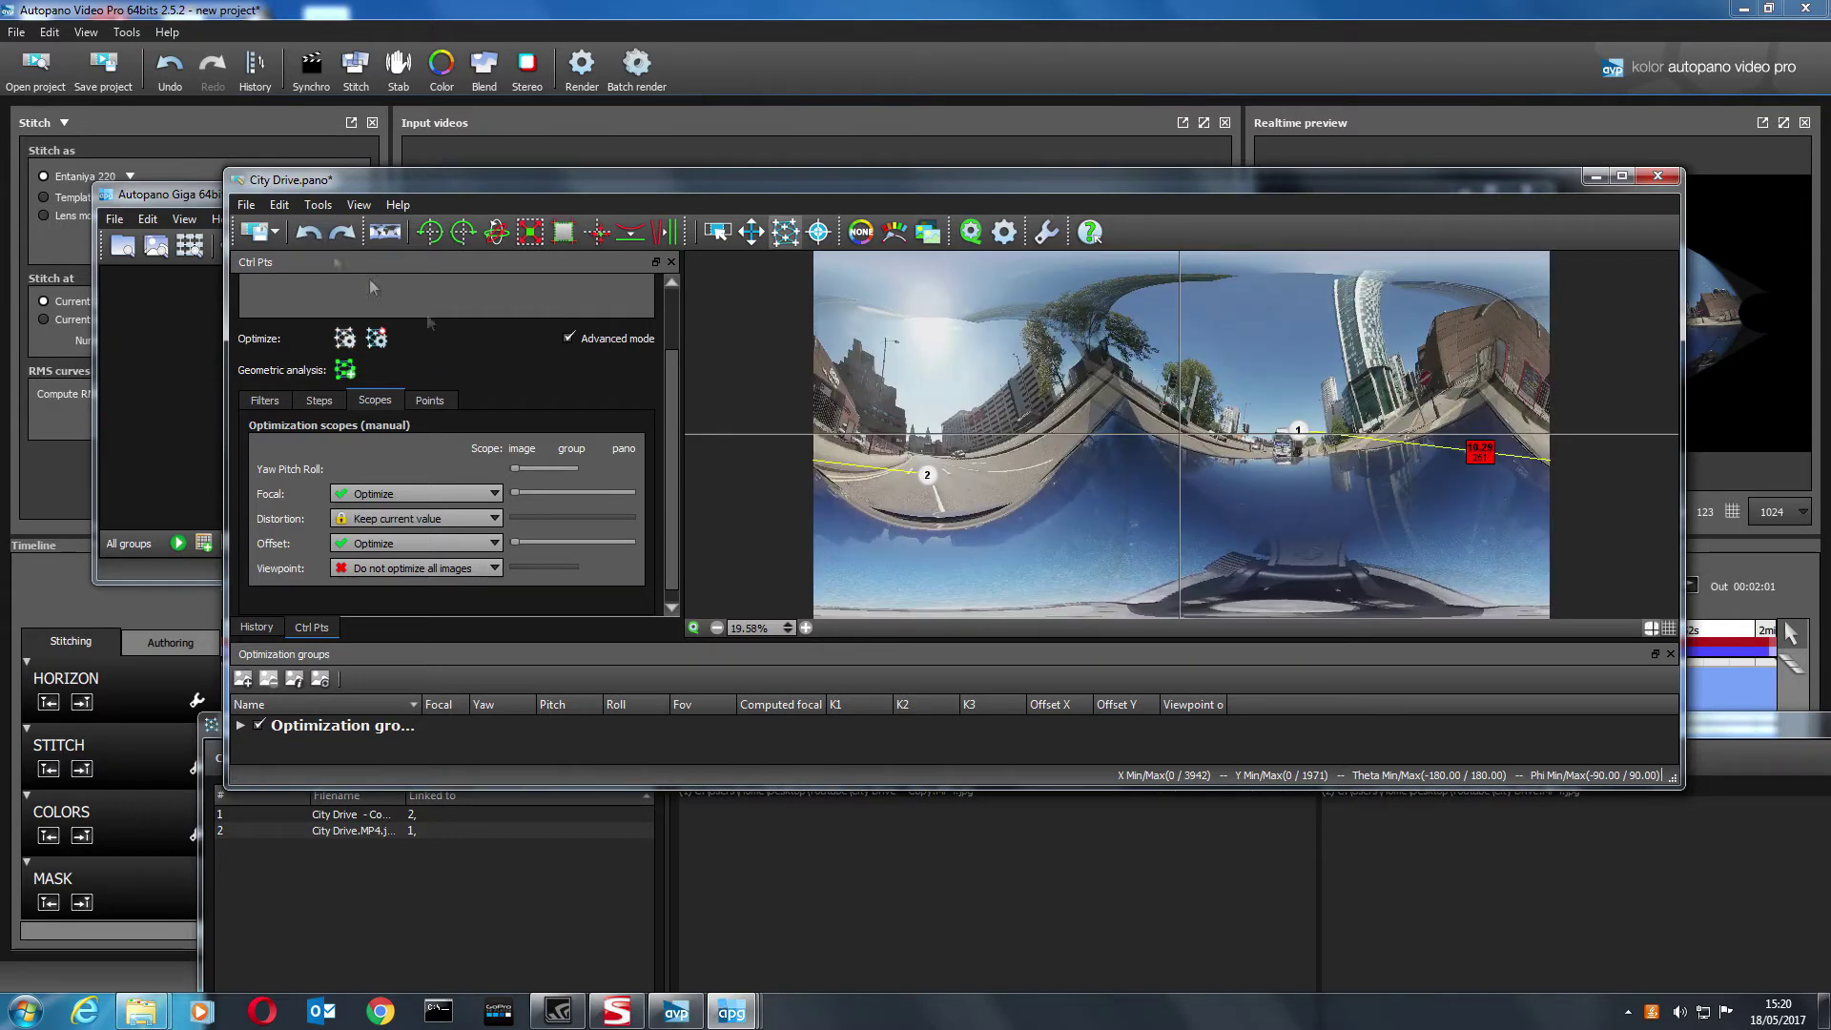
{"action": "left_click", "coordinate": [466, 495]}
{"action": "left_click", "coordinate": [443, 522]}
{"action": "left_click", "coordinate": [376, 339]}
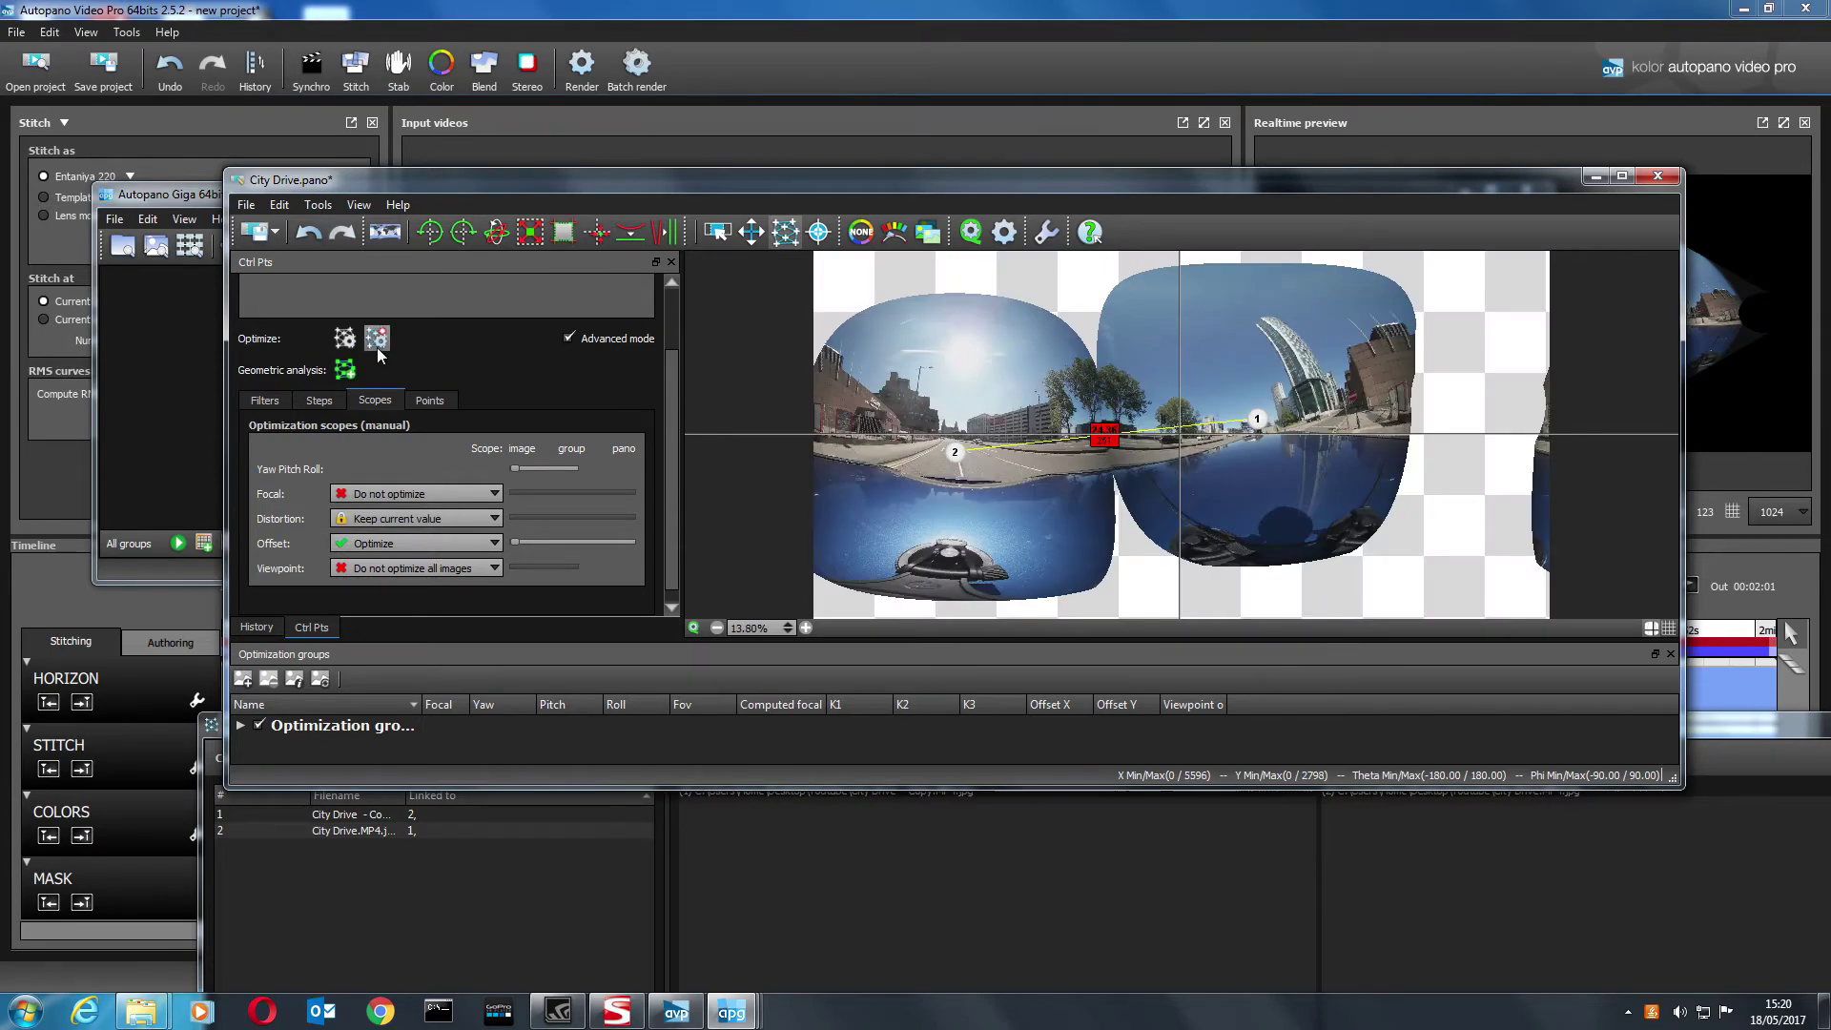
- Set the focal scope back to Optimize and optimize City Drive.pano again
{"action": "left_click", "coordinate": [416, 494]}
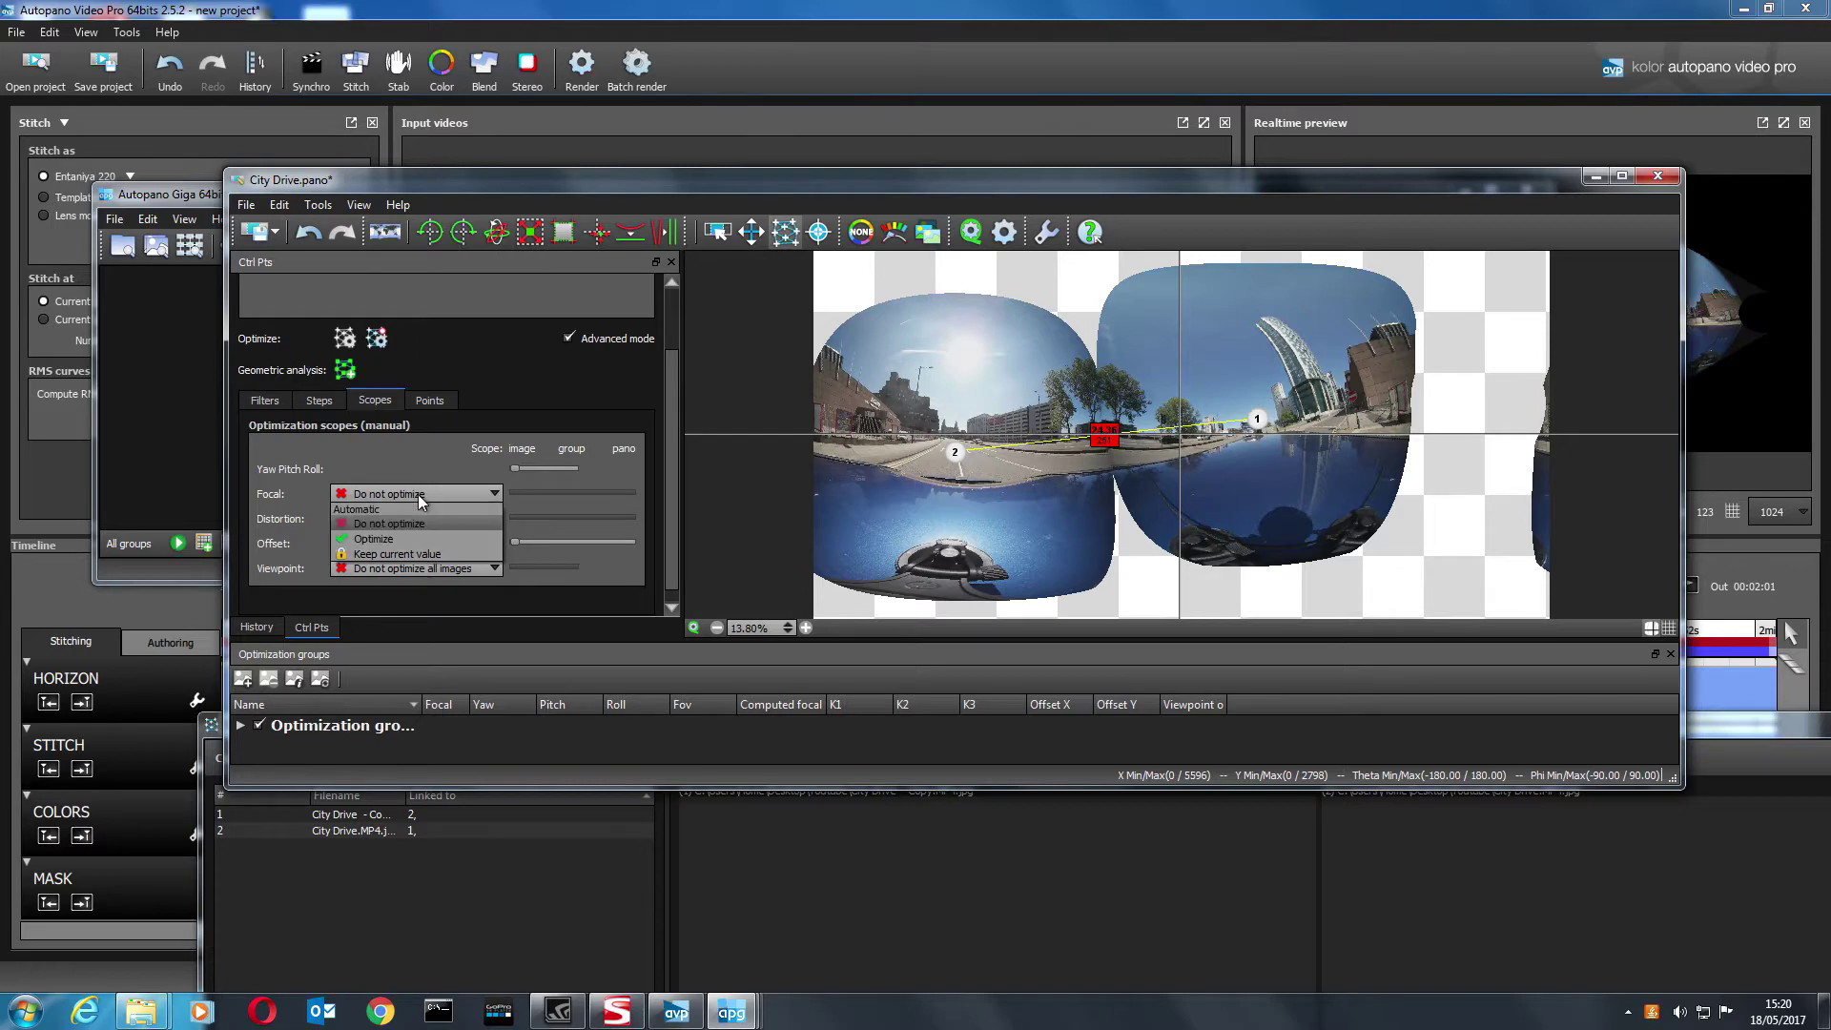
{"action": "left_click", "coordinate": [403, 535]}
{"action": "left_click", "coordinate": [377, 339]}
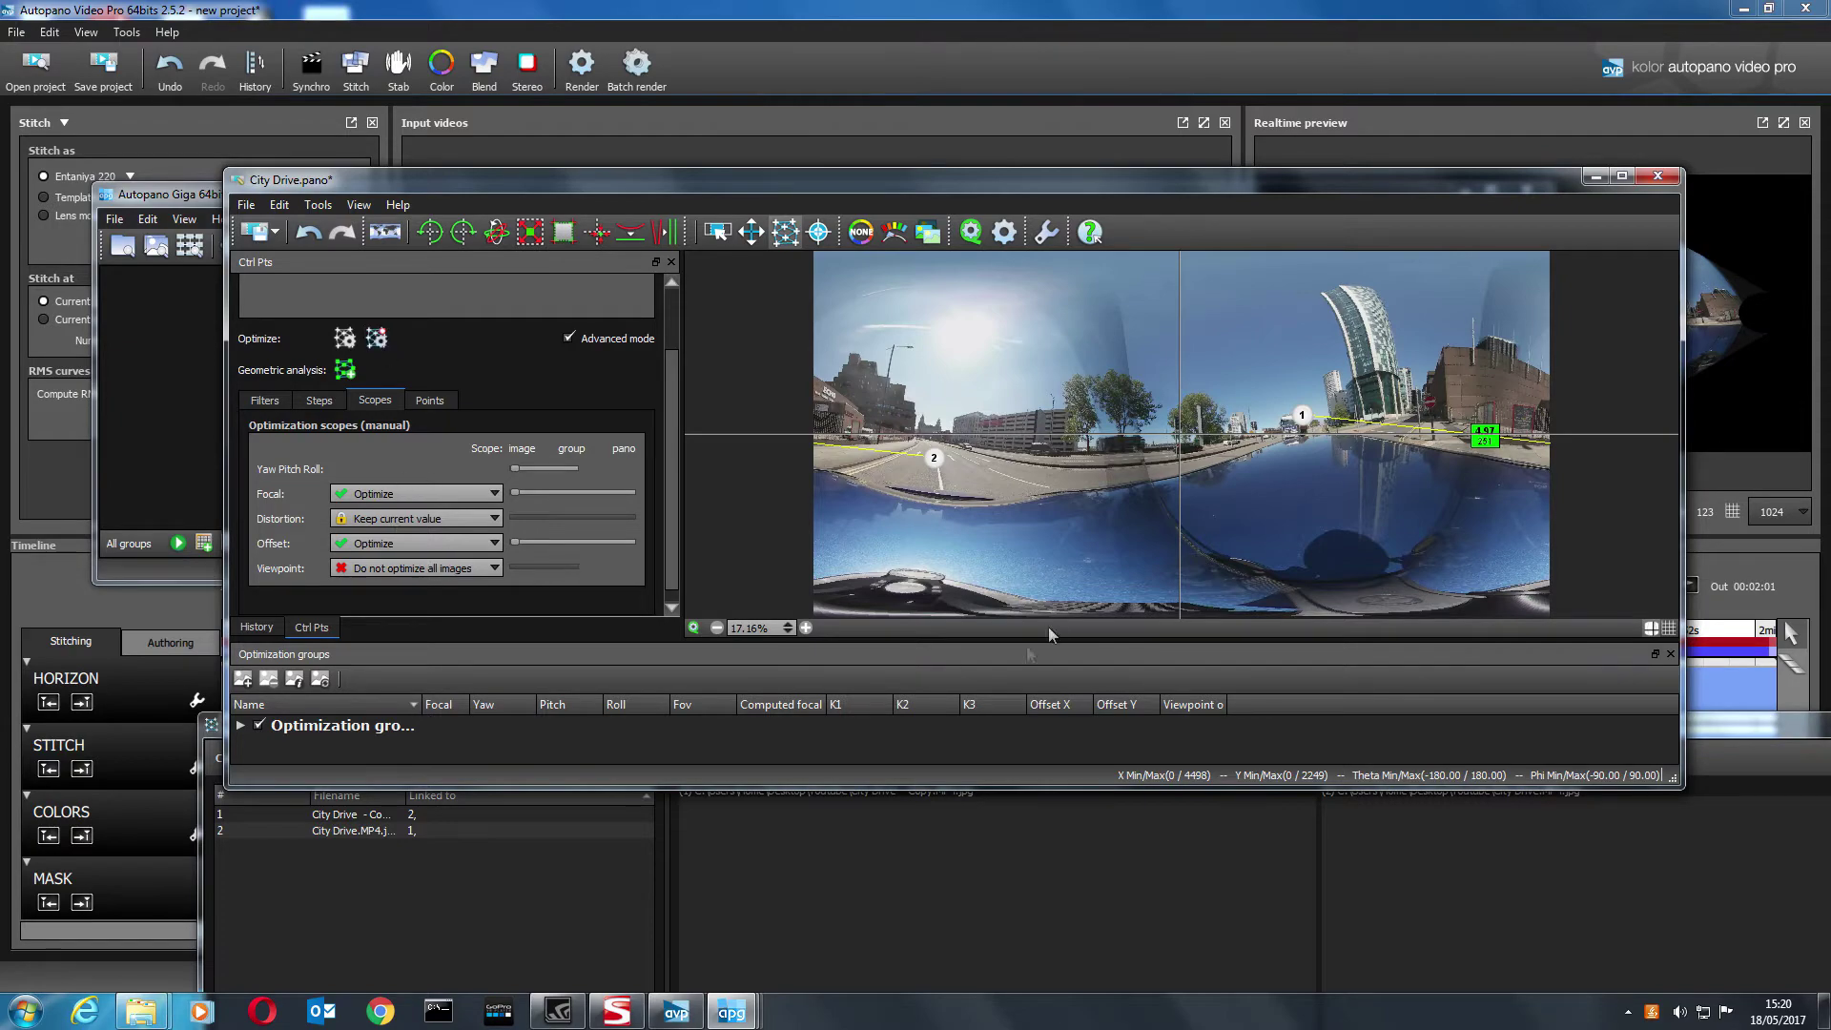
- Bring the CP editor into view, select both linked images and sort their control points by descending RMS
{"action": "left_click_drag", "start_coordinate": [1394, 189], "coordinate": [1182, 114]}
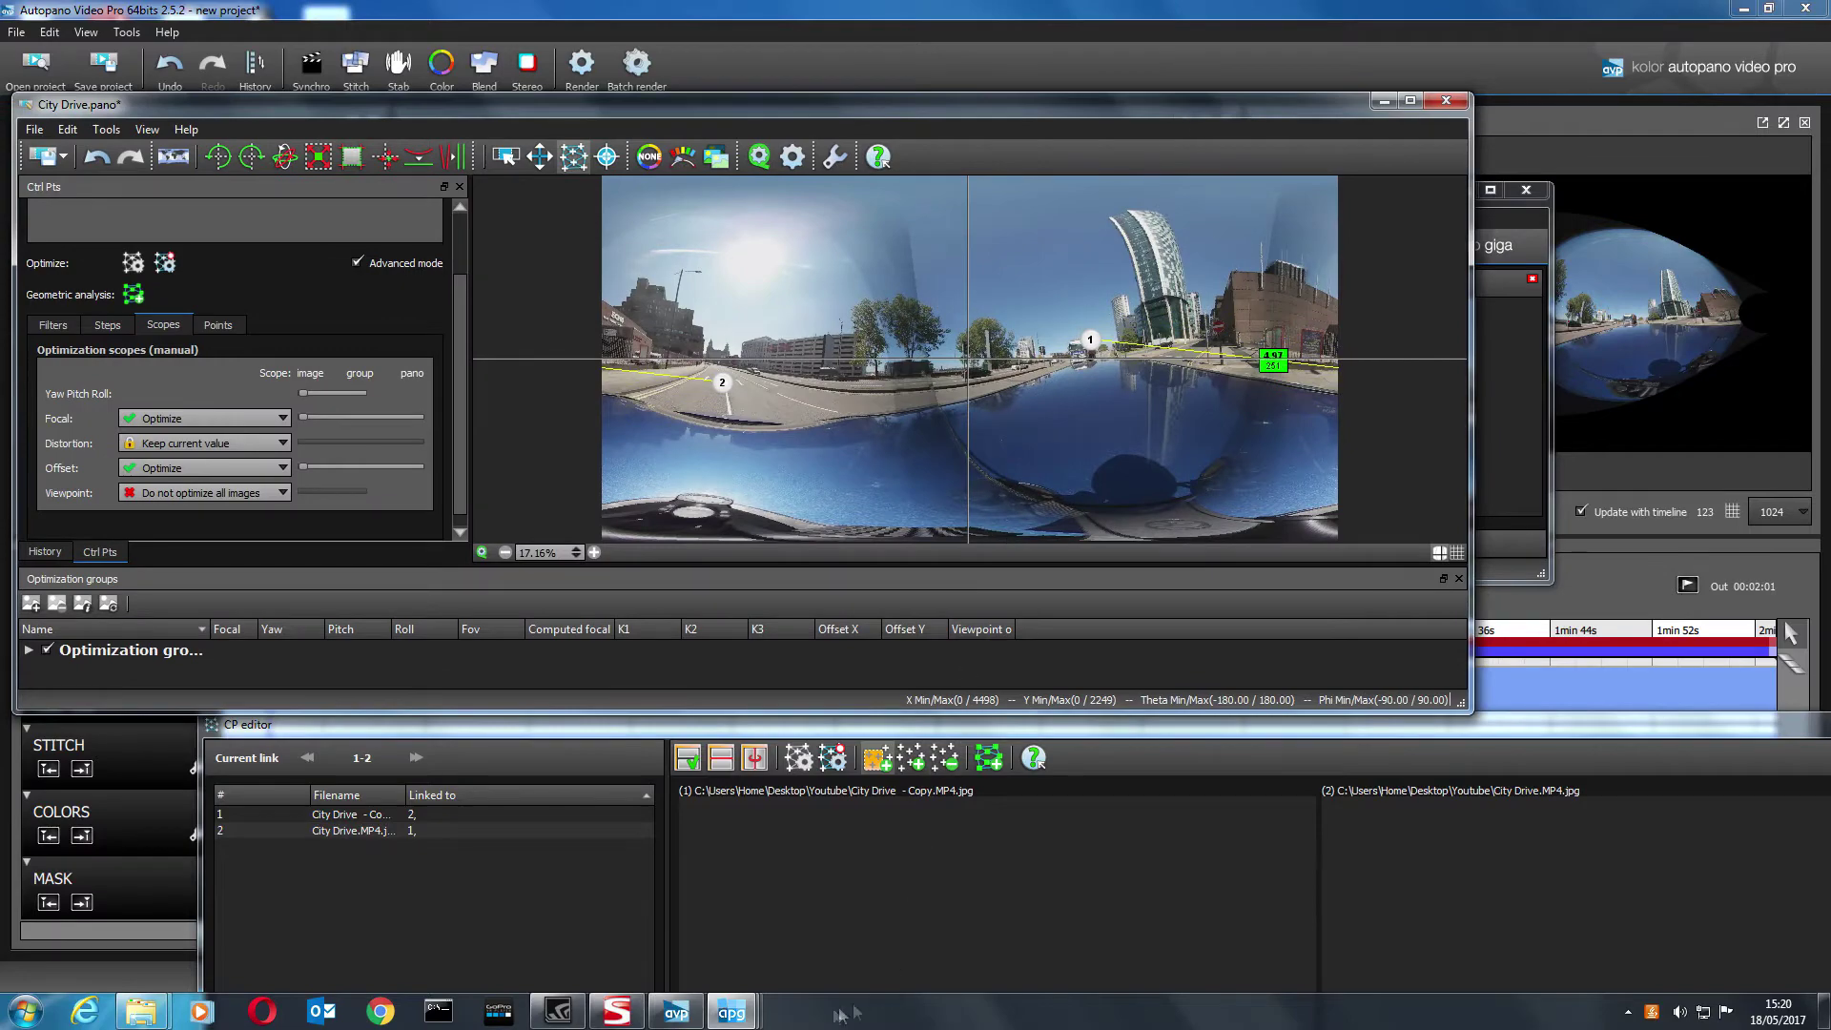
{"action": "mouse_move", "coordinate": [753, 1019]}
{"action": "left_click", "coordinate": [929, 907]}
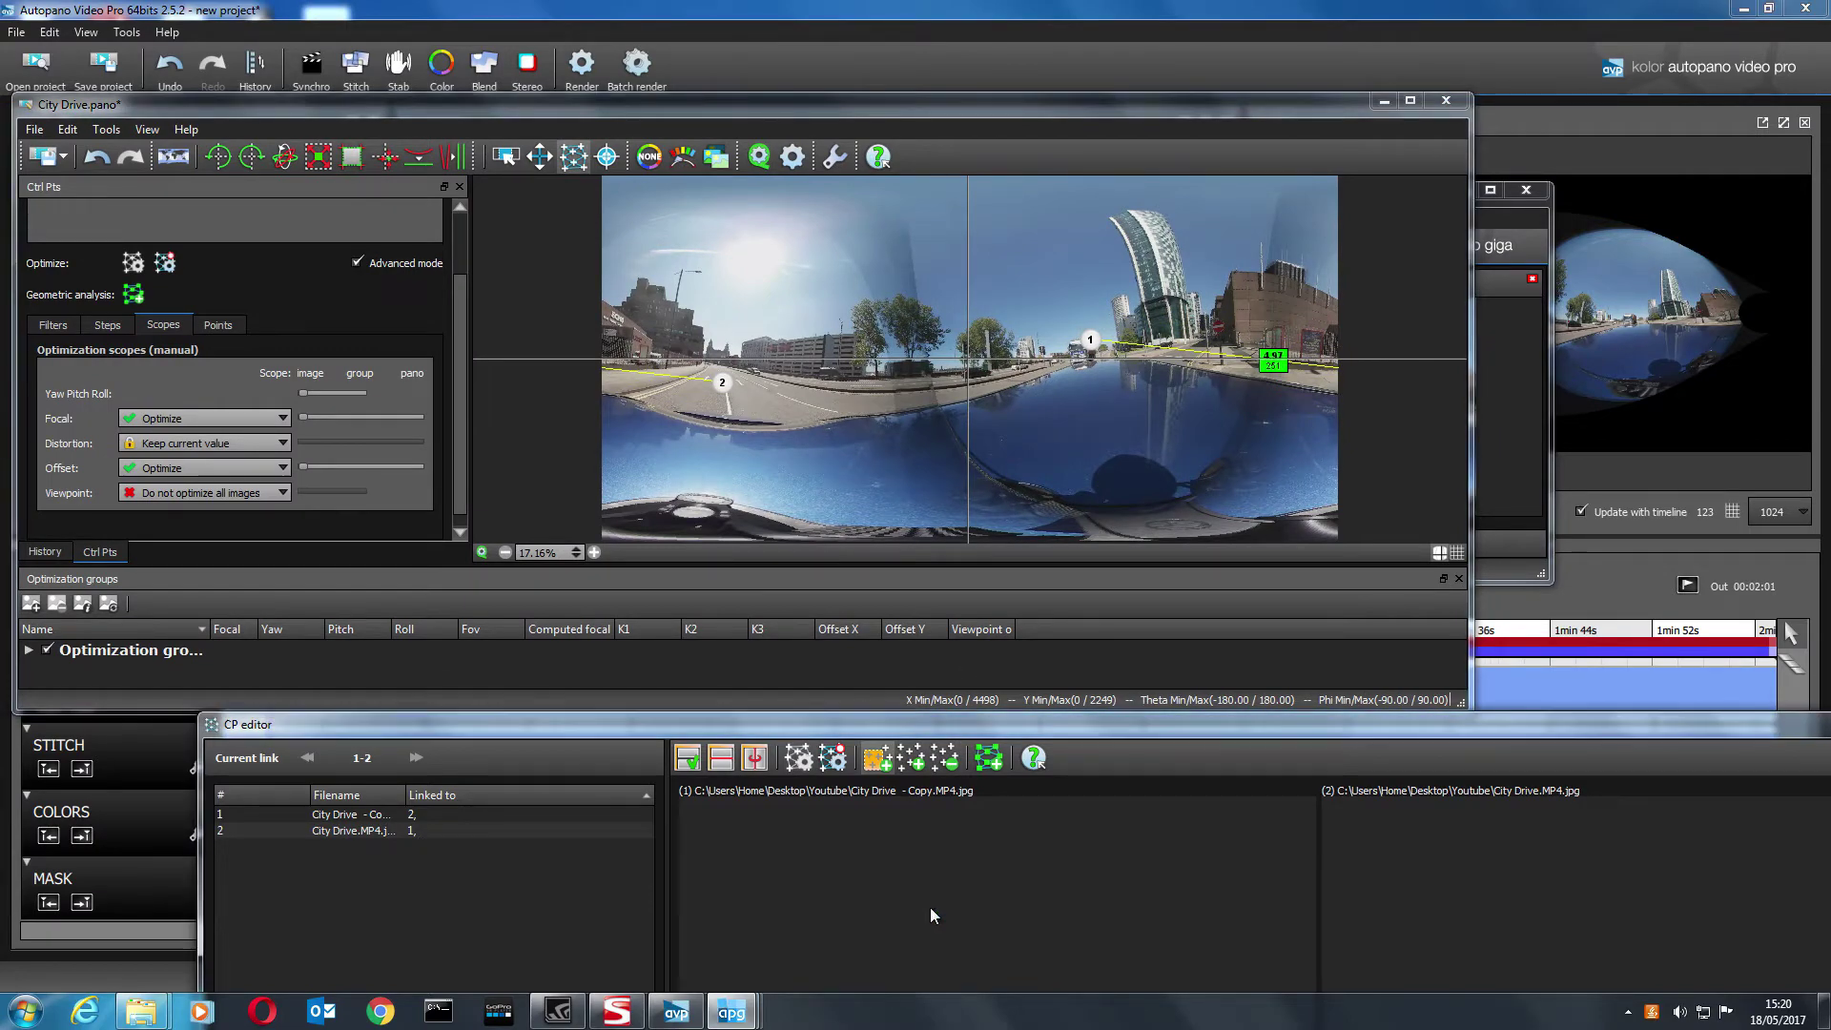
{"action": "left_click_drag", "start_coordinate": [1152, 728], "coordinate": [1068, 254]}
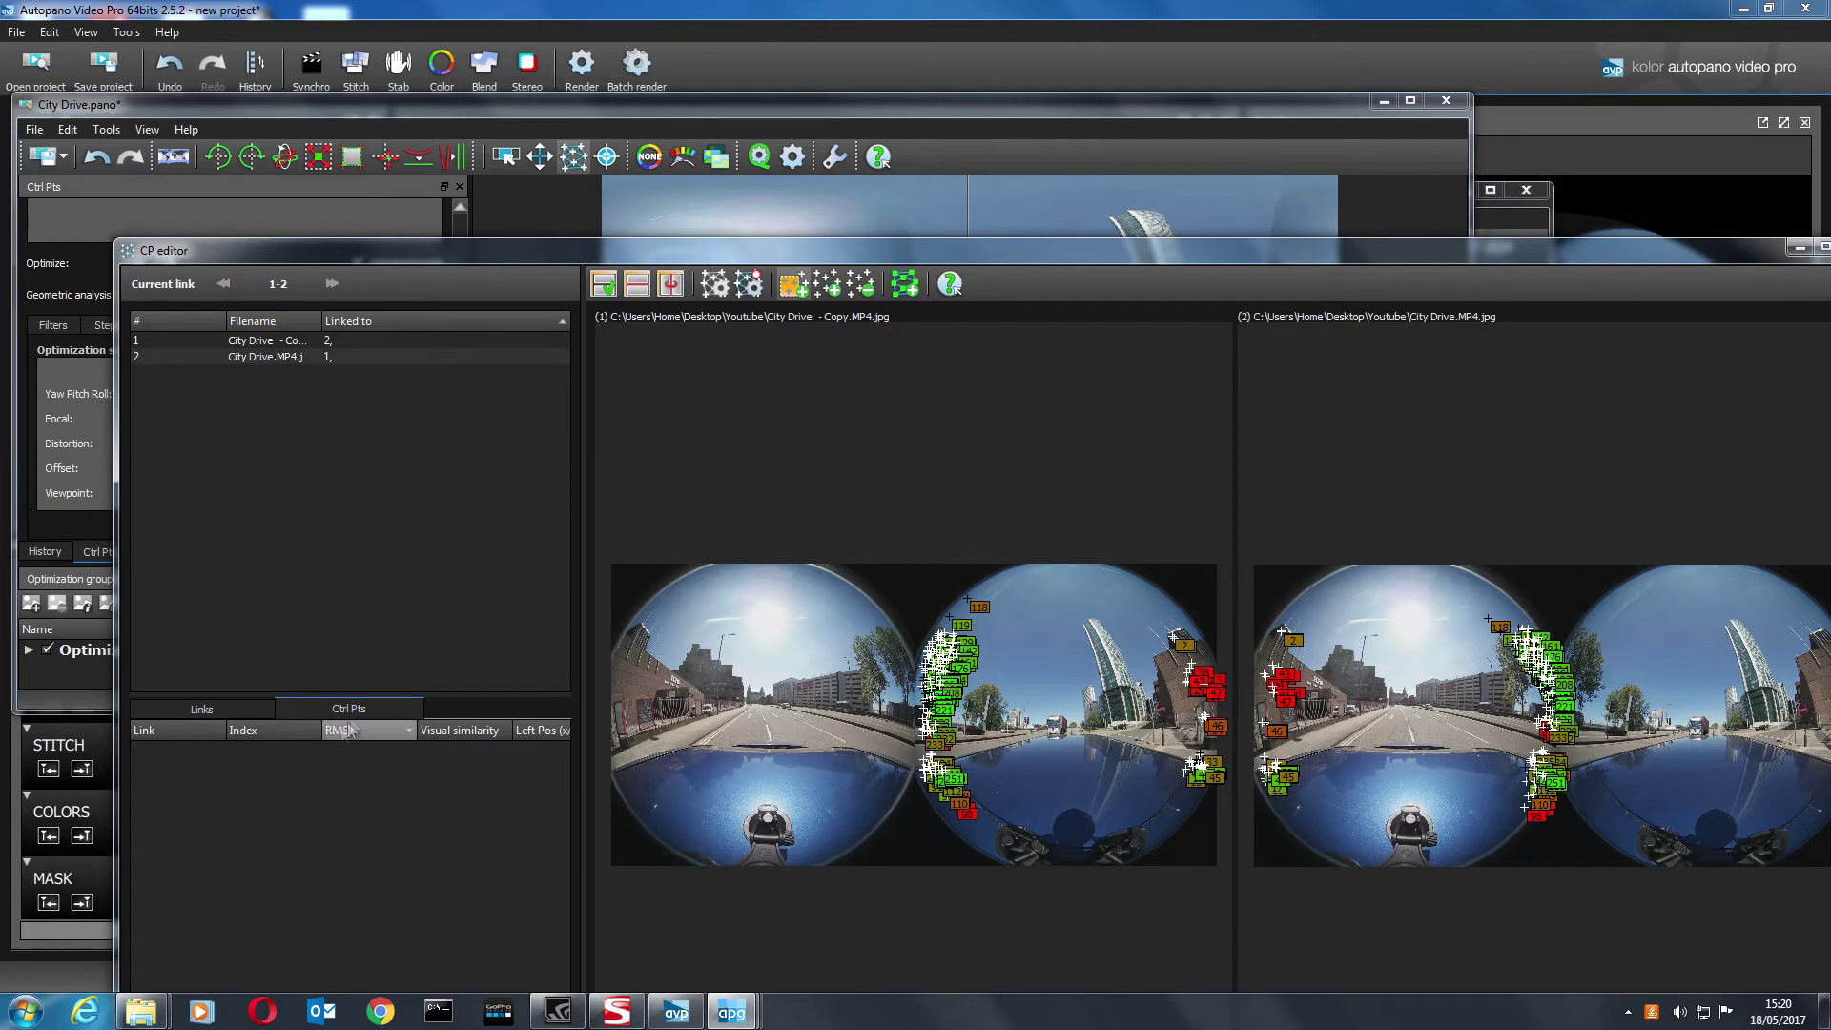
{"action": "left_click", "coordinate": [220, 348]}
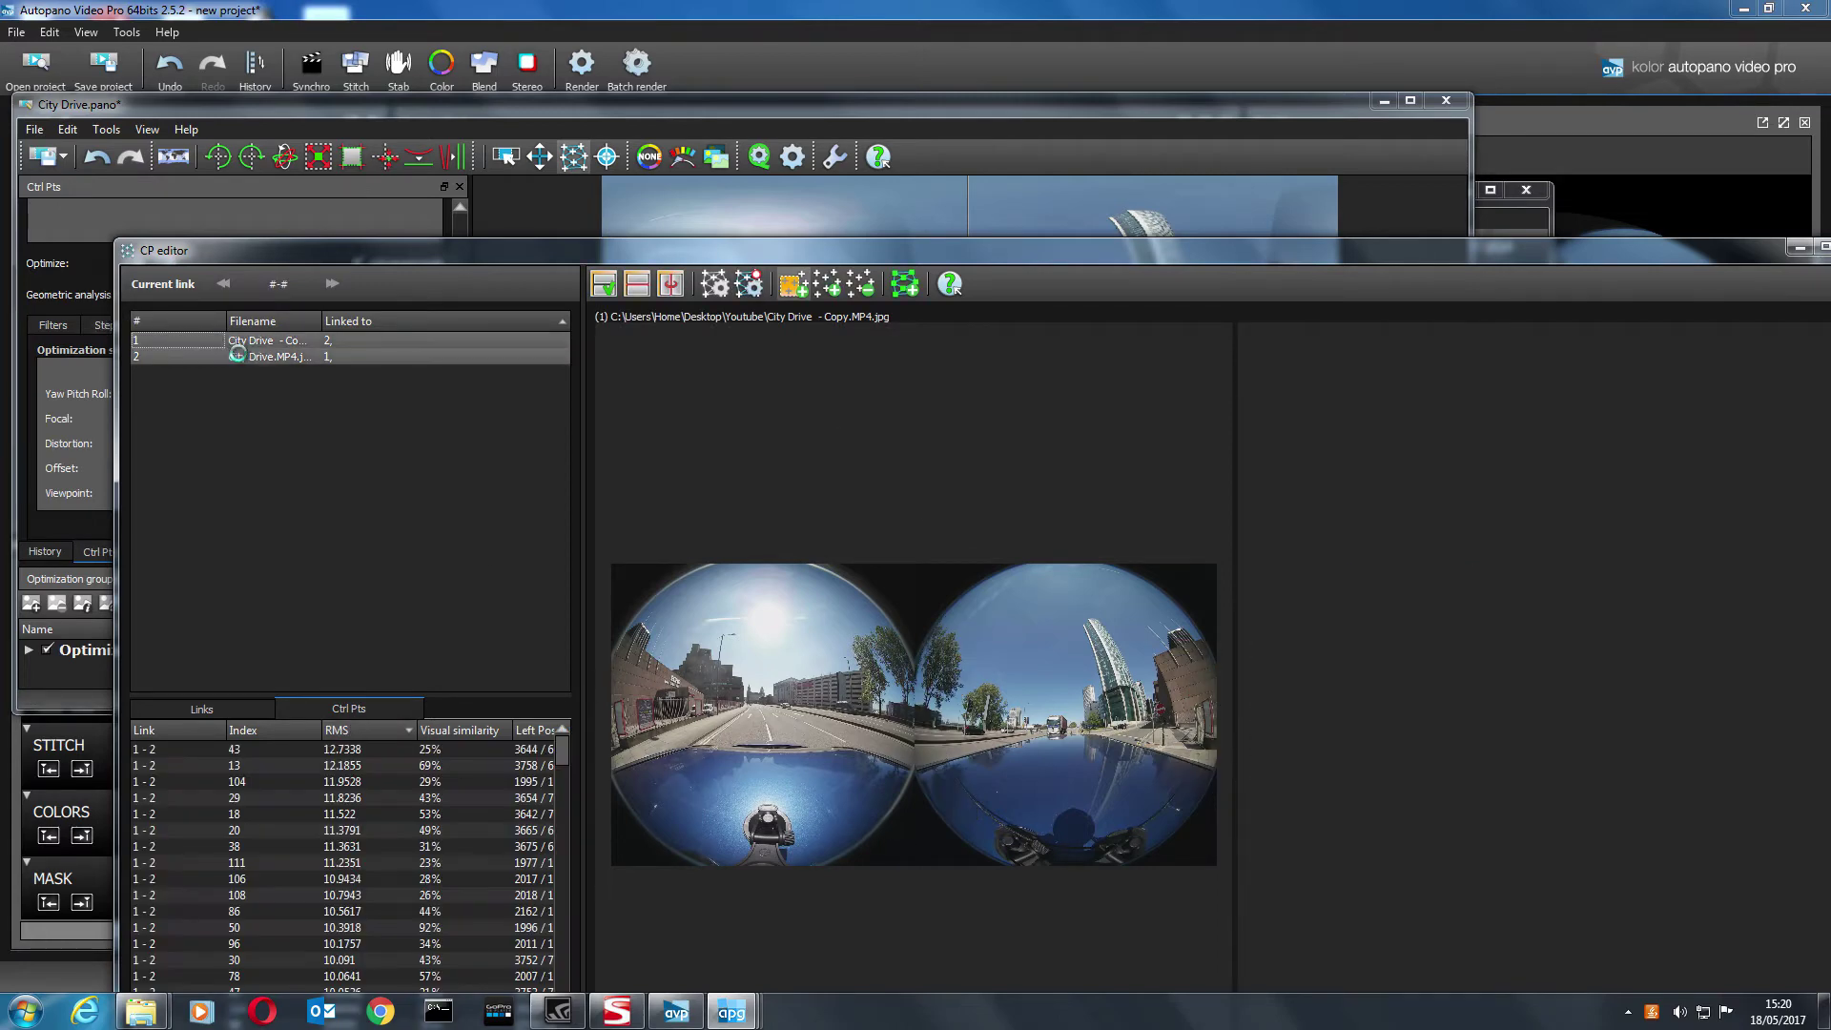
{"action": "left_click", "coordinate": [391, 734]}
{"action": "left_click", "coordinate": [391, 734]}
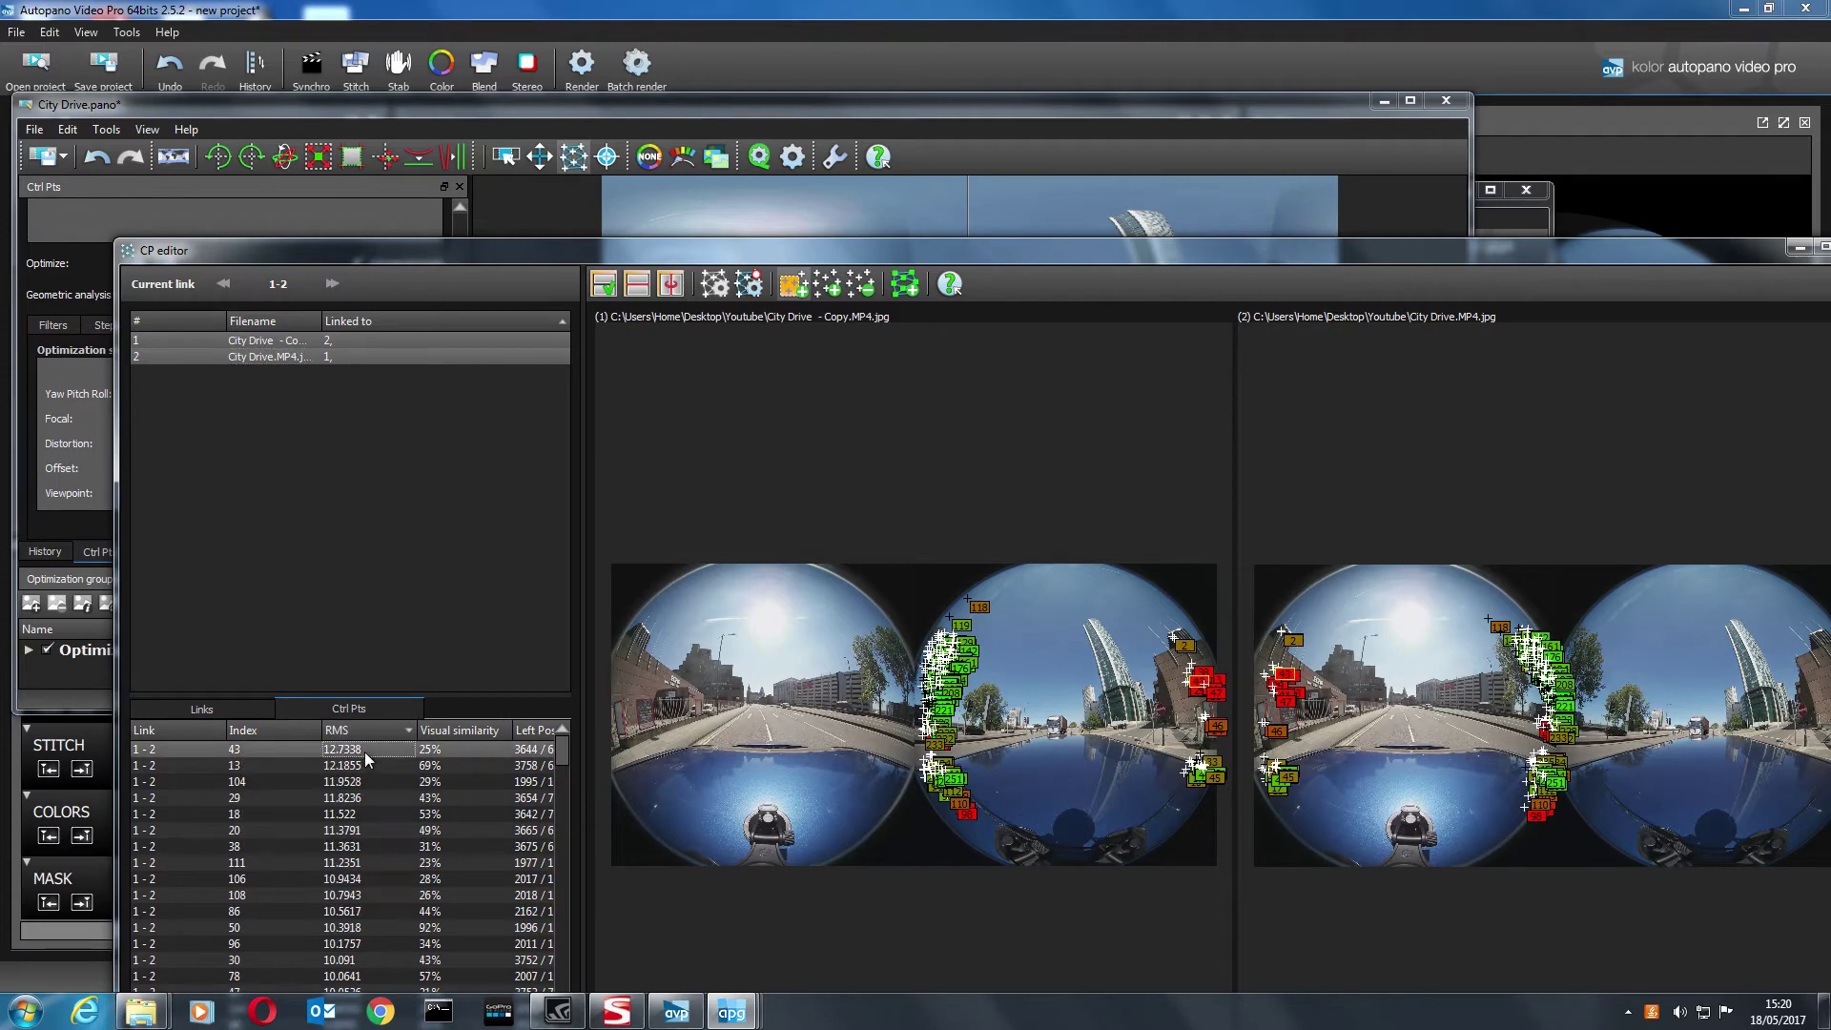
- Delete the block of control points with the highest RMS between the two images and optimize the panorama
{"action": "key", "text": "shift+Down"}
{"action": "key", "text": "shift+Down"}
{"action": "key", "text": "shift+Down"}
{"action": "key", "text": "shift+Down"}
{"action": "key", "text": "shift+Down"}
{"action": "key", "text": "shift+Down"}
{"action": "key", "text": "shift+Down"}
{"action": "key", "text": "shift+Down"}
{"action": "key", "text": "shift+Down"}
{"action": "key", "text": "shift+Down"}
{"action": "key", "text": "shift+Down"}
{"action": "key", "text": "shift+Down"}
{"action": "key", "text": "shift+Down"}
{"action": "key", "text": "shift+Down"}
{"action": "key", "text": "shift+Down"}
{"action": "key", "text": "shift+Down"}
{"action": "key", "text": "shift+Down"}
{"action": "key", "text": "shift+Down"}
{"action": "key", "text": "shift+Down"}
{"action": "key", "text": "shift+Down"}
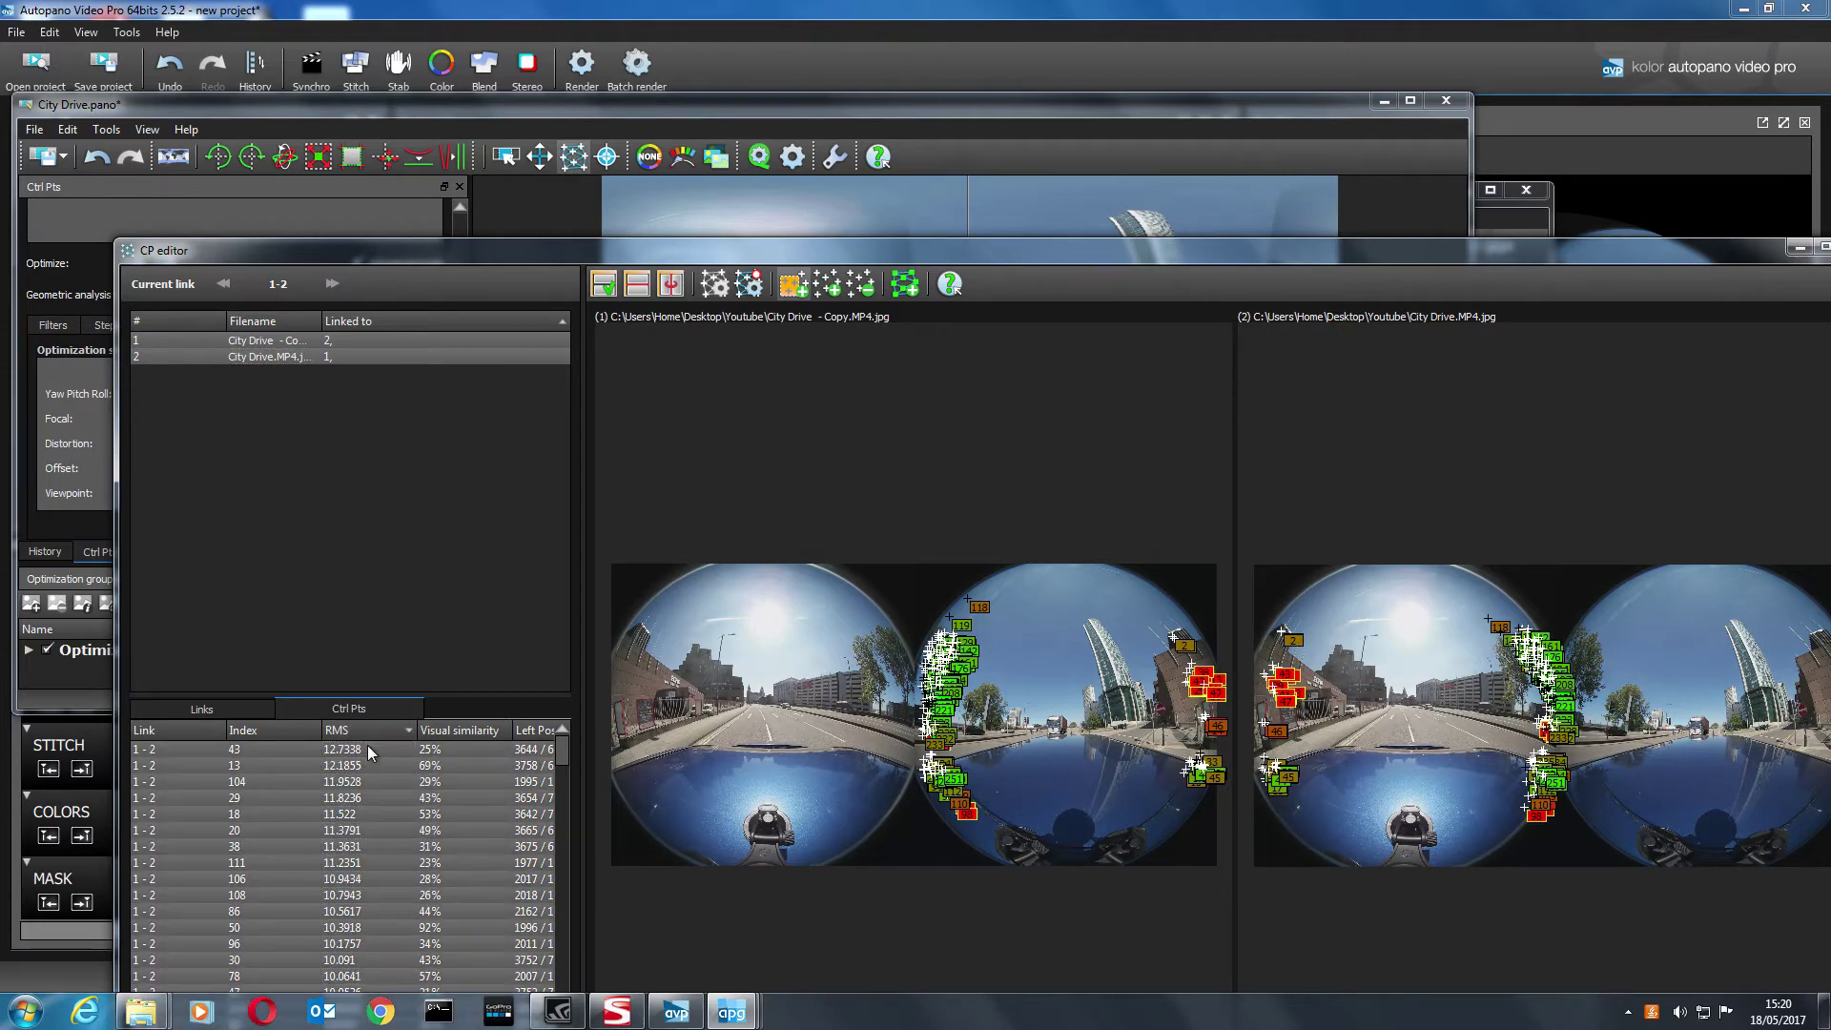
{"action": "key", "text": "shift+Down"}
{"action": "key", "text": "shift+Down"}
{"action": "key", "text": "shift+Down"}
{"action": "key", "text": "shift+Down"}
{"action": "key", "text": "shift+Down"}
{"action": "key", "text": "shift+Down"}
{"action": "key", "text": "shift+Down"}
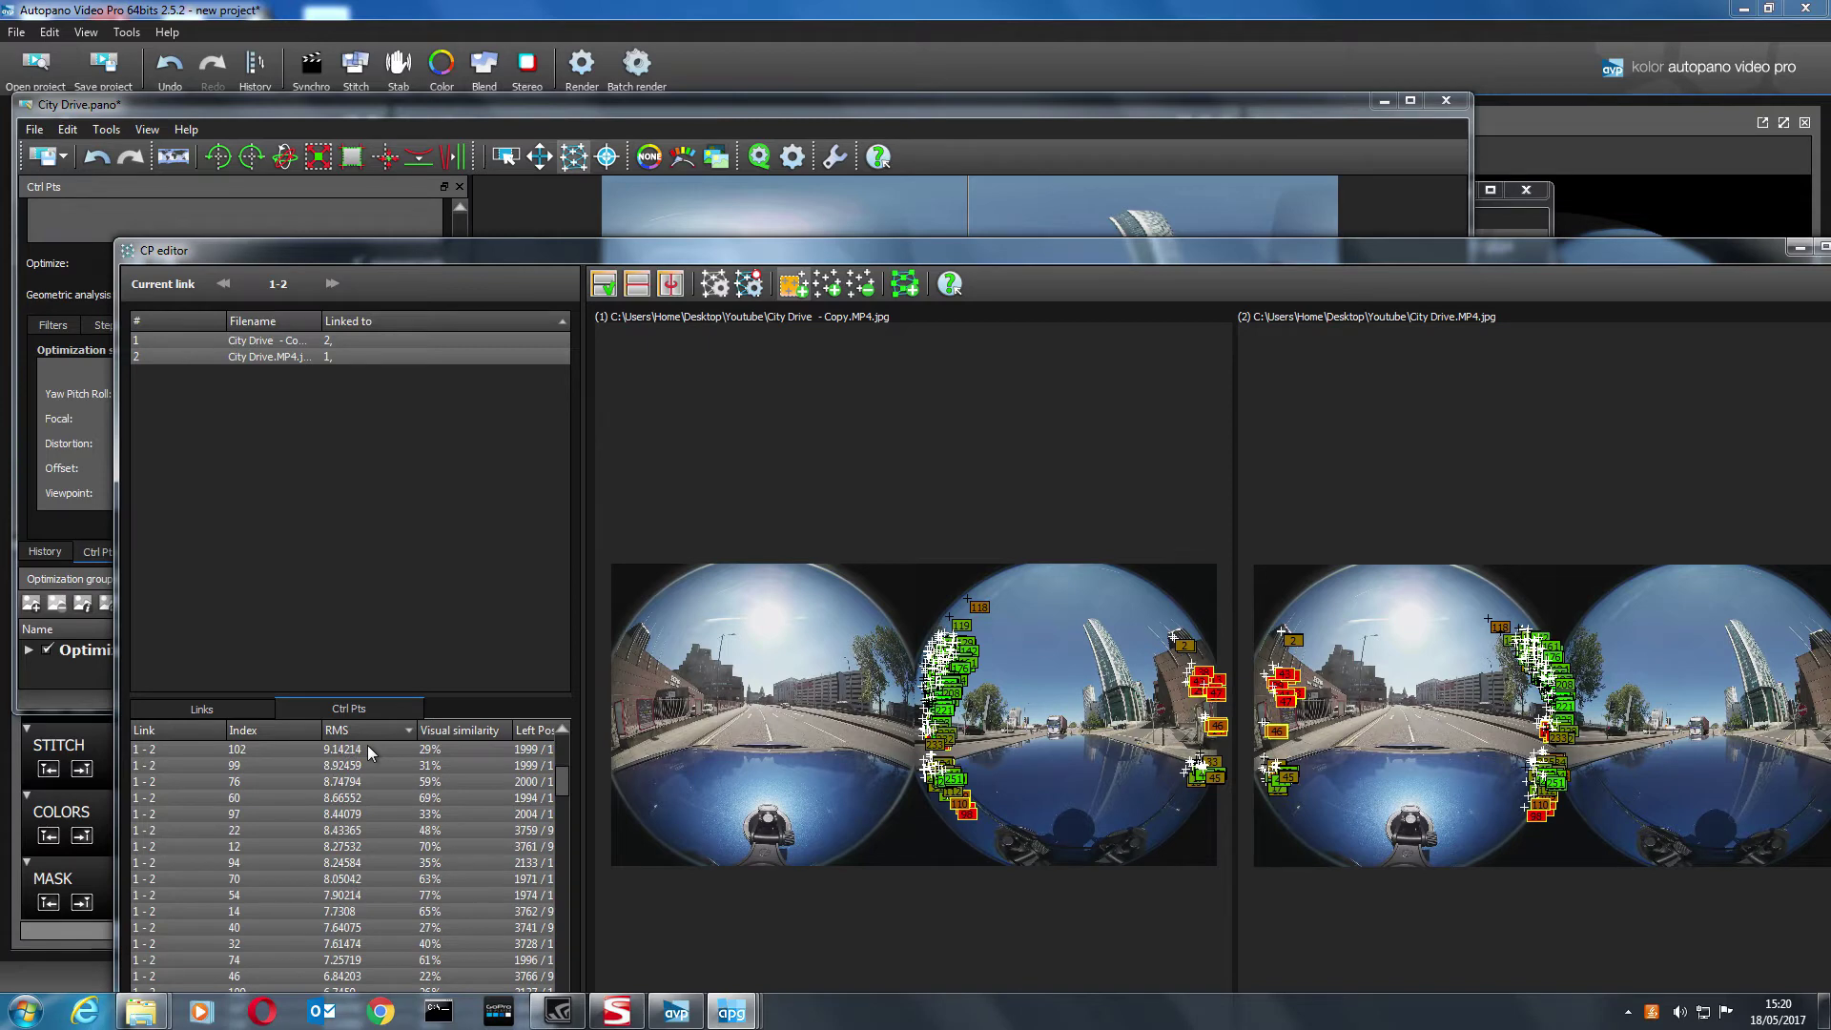
{"action": "key", "text": "shift+Down"}
{"action": "key", "text": "shift+Down"}
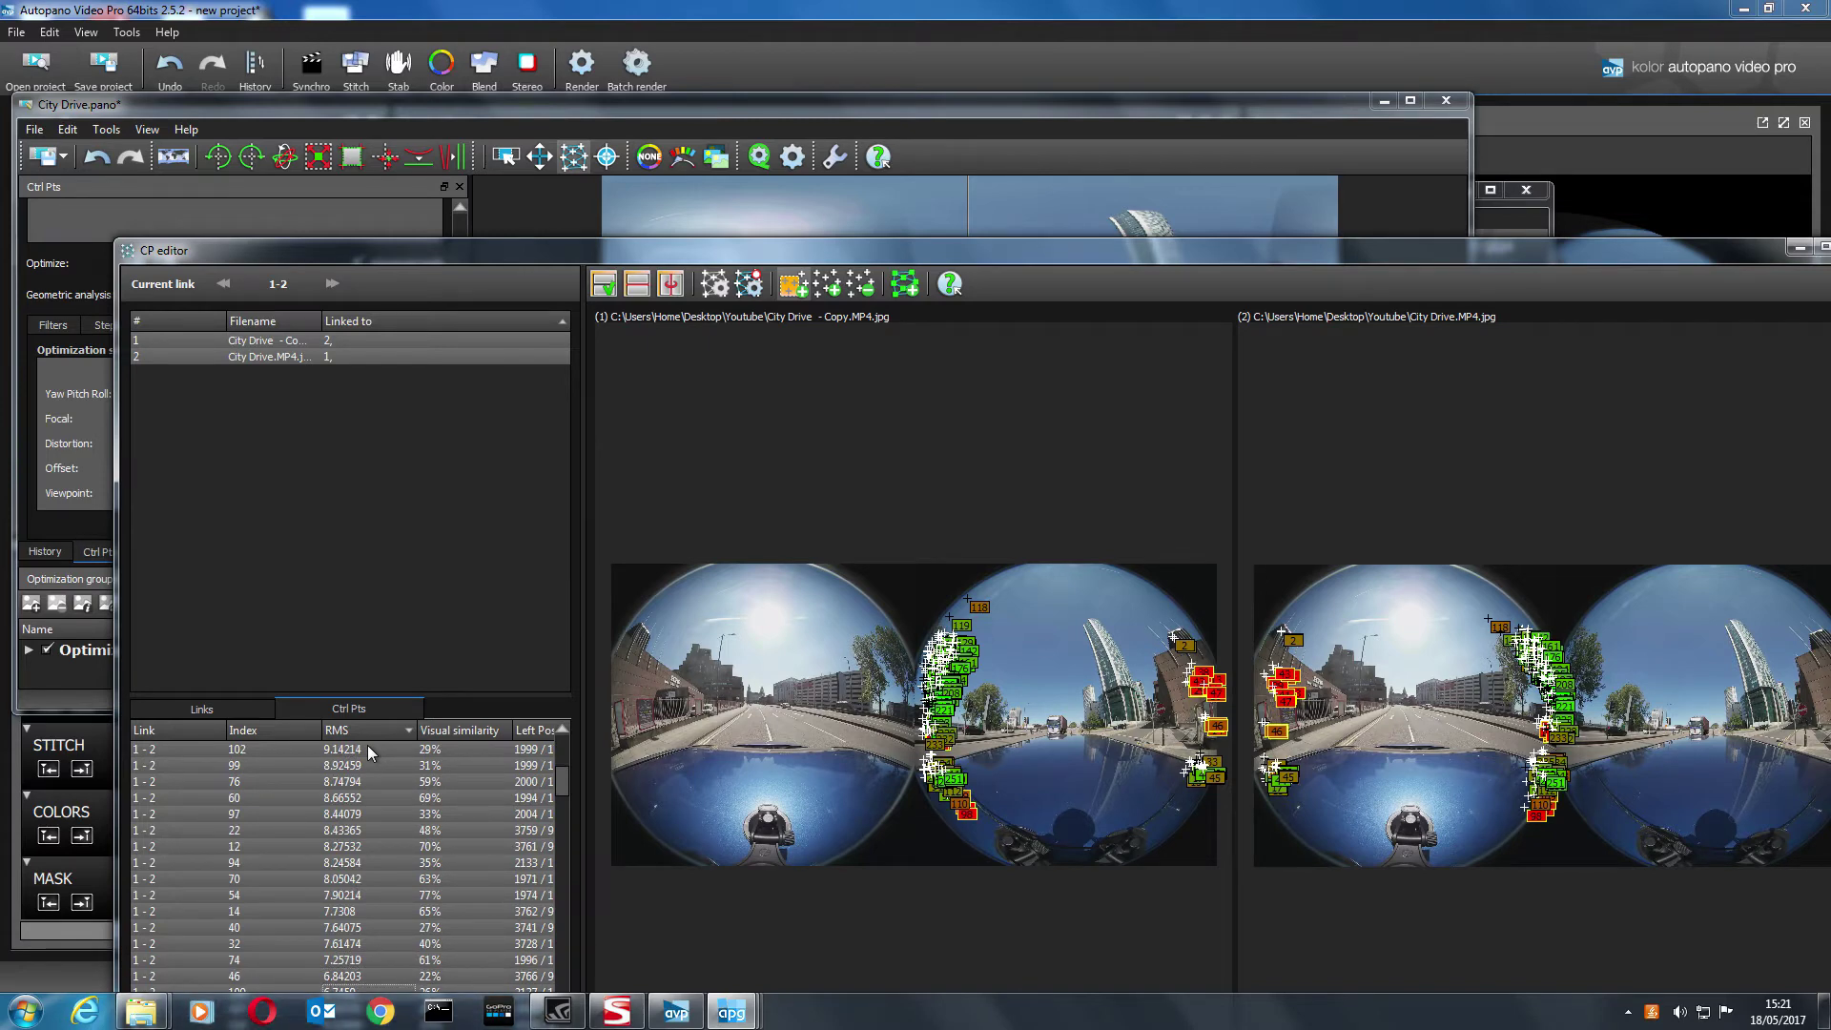
{"action": "key", "text": "Delete"}
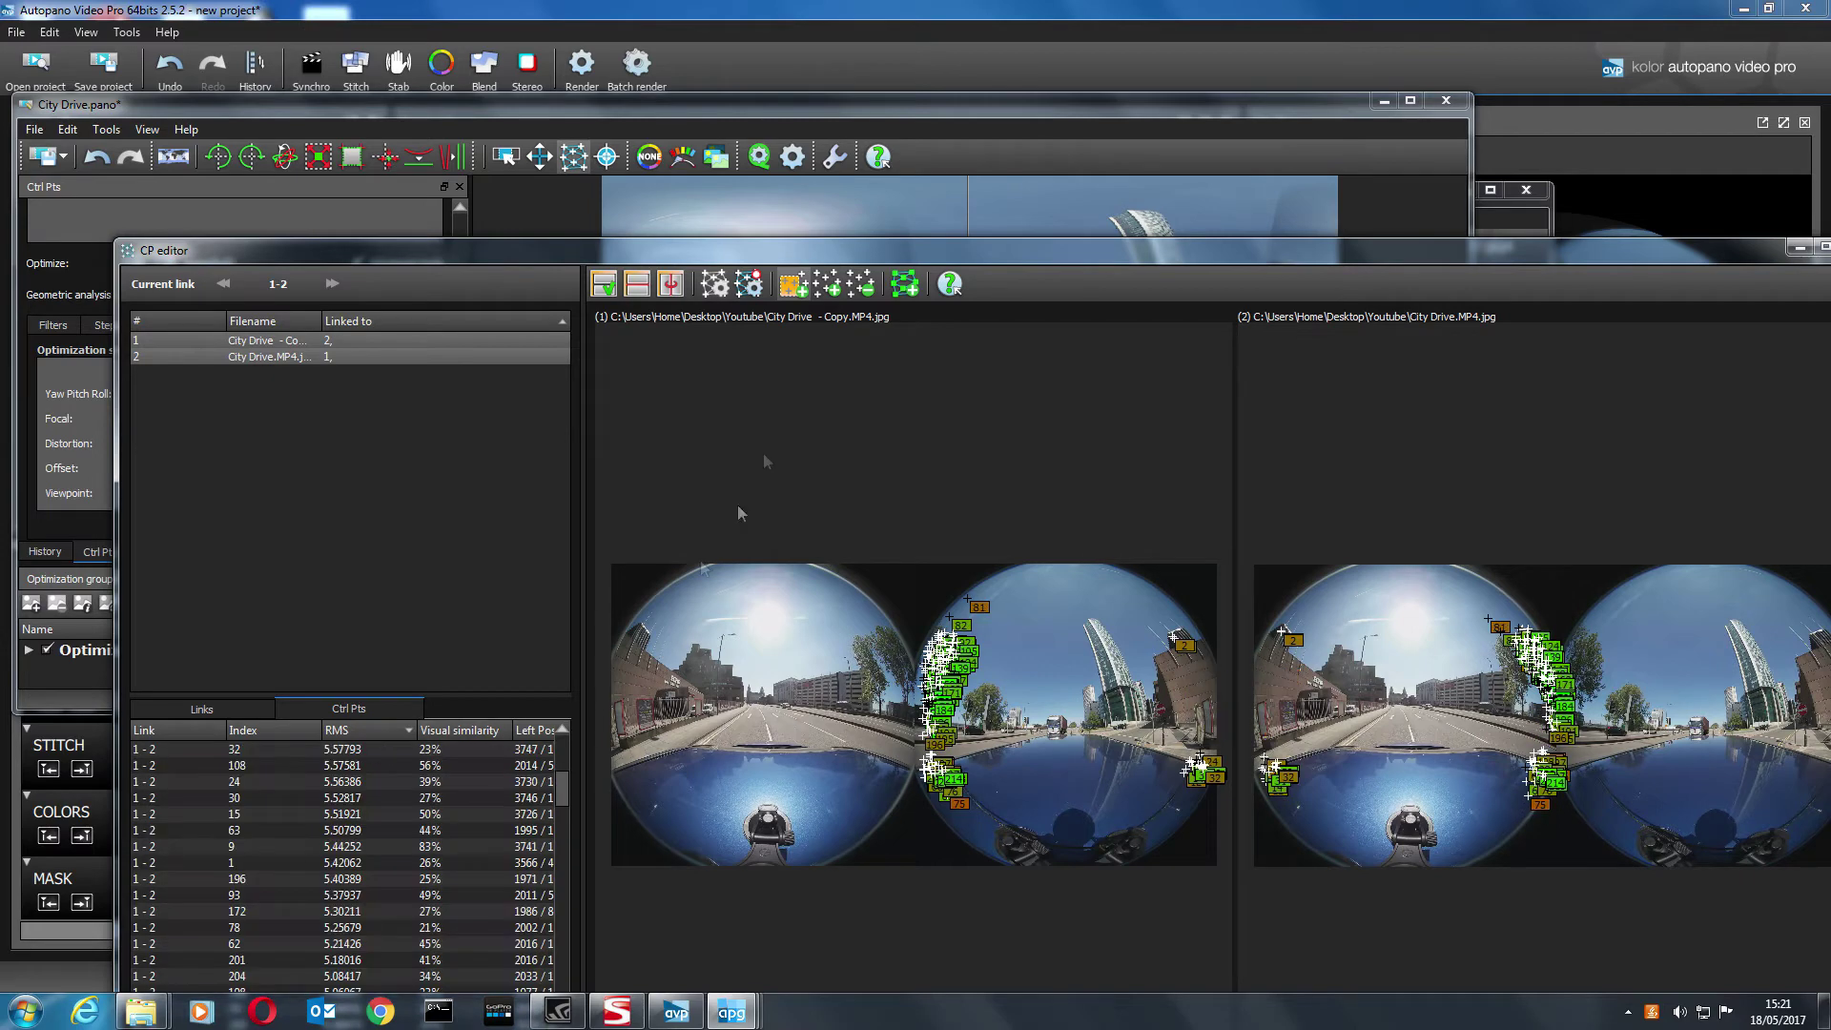
{"action": "left_click", "coordinate": [748, 284]}
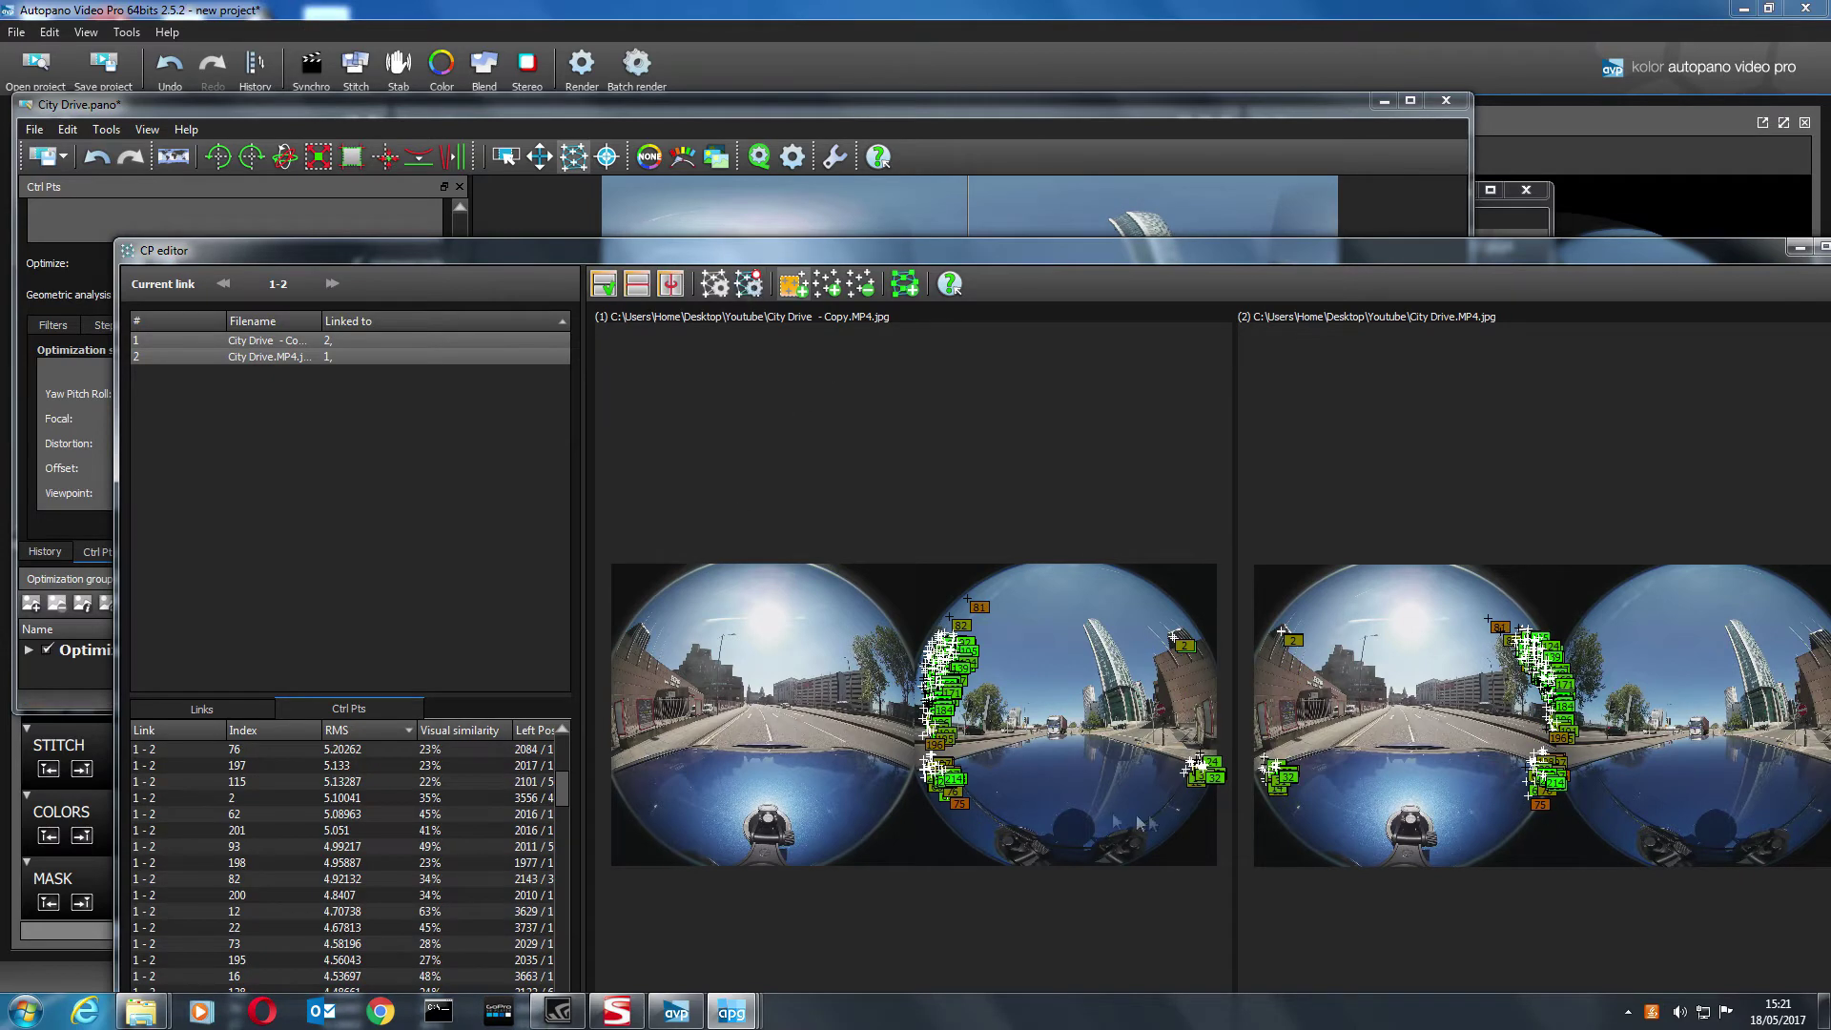
- Delete the stray control points at the upper inner and upper outer edges of Copy's right fisheye and optimize the panorama
{"action": "left_click", "coordinate": [982, 616]}
{"action": "key", "text": "Delete"}
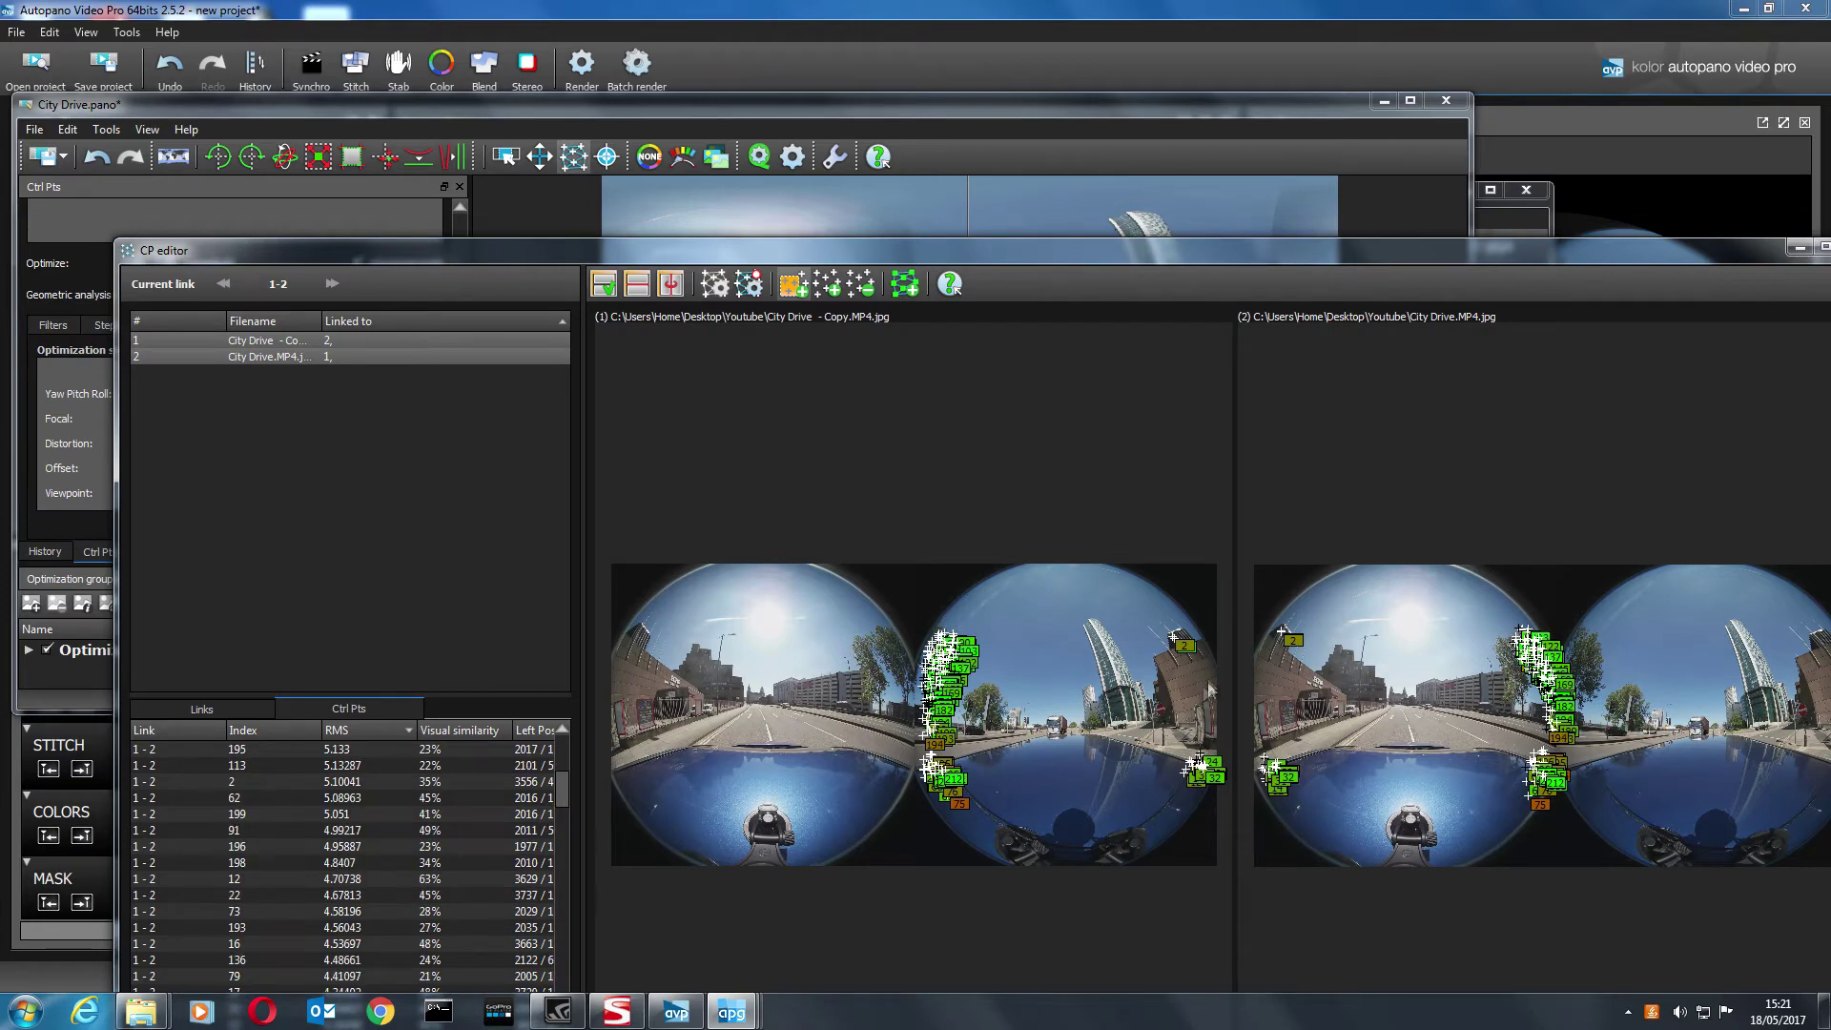
{"action": "left_click", "coordinate": [1188, 645]}
{"action": "key", "text": "Delete"}
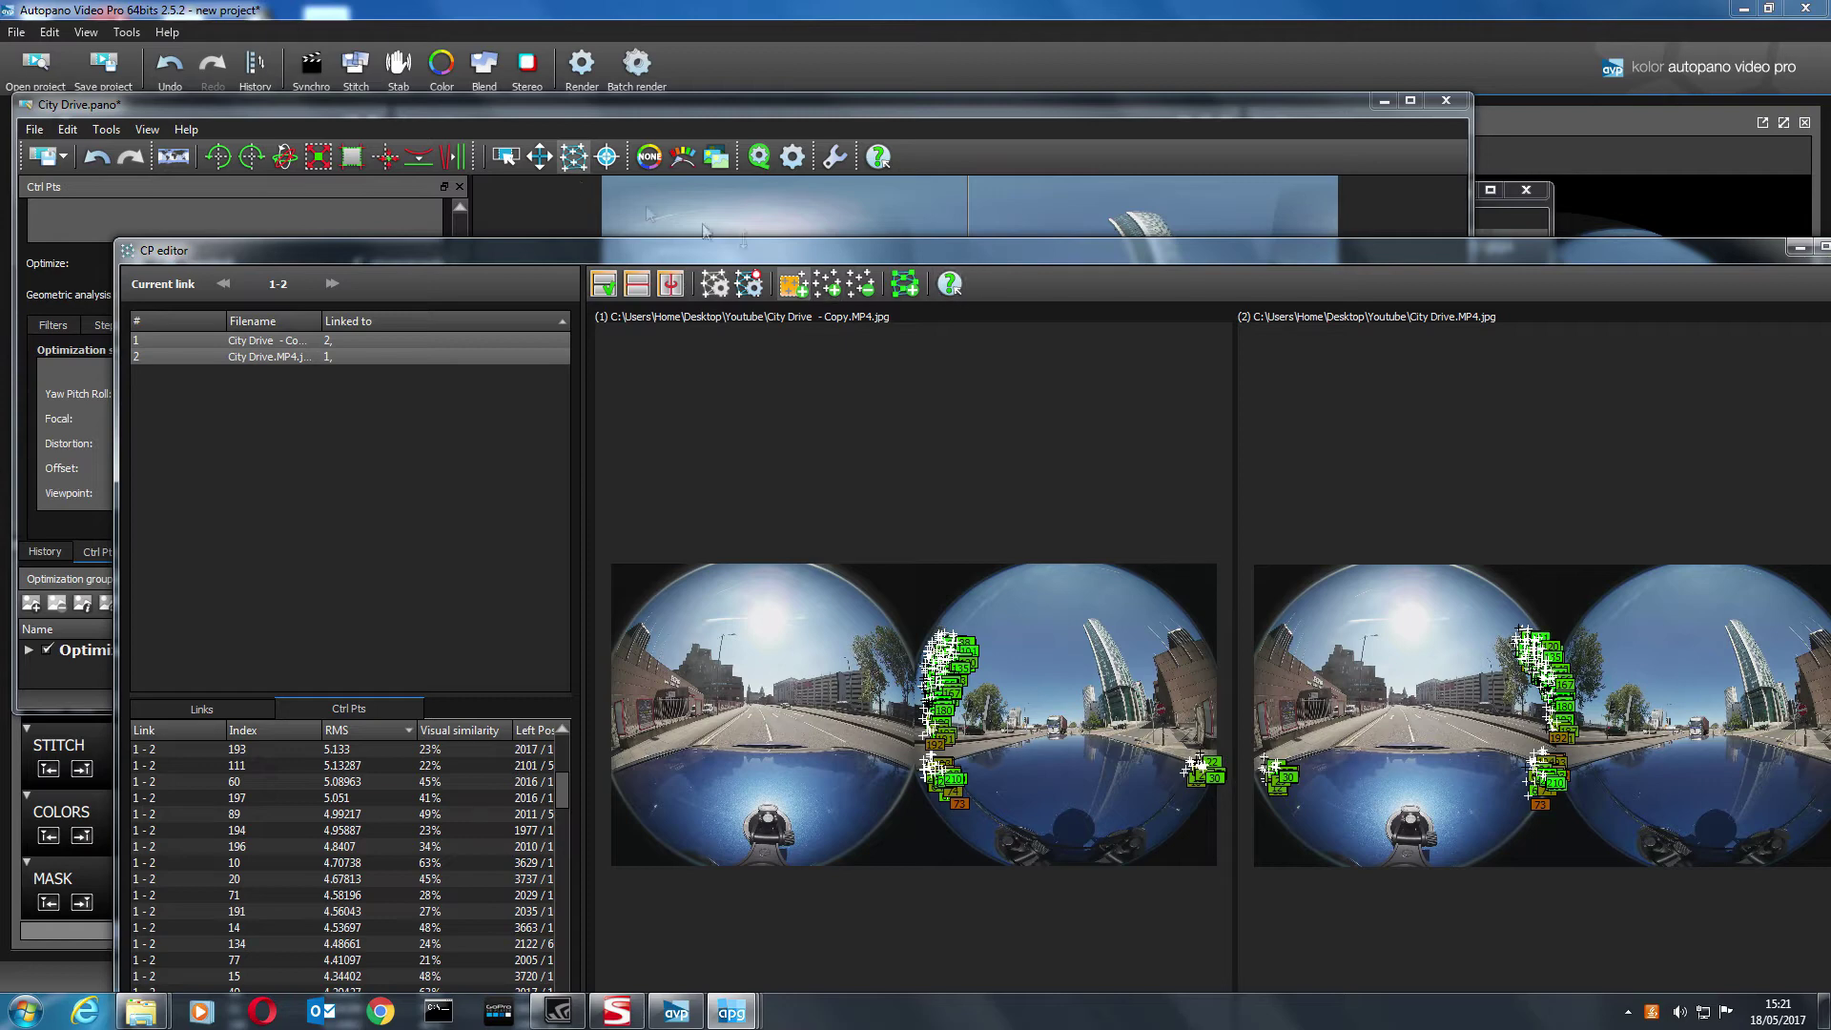
{"action": "left_click", "coordinate": [582, 159]}
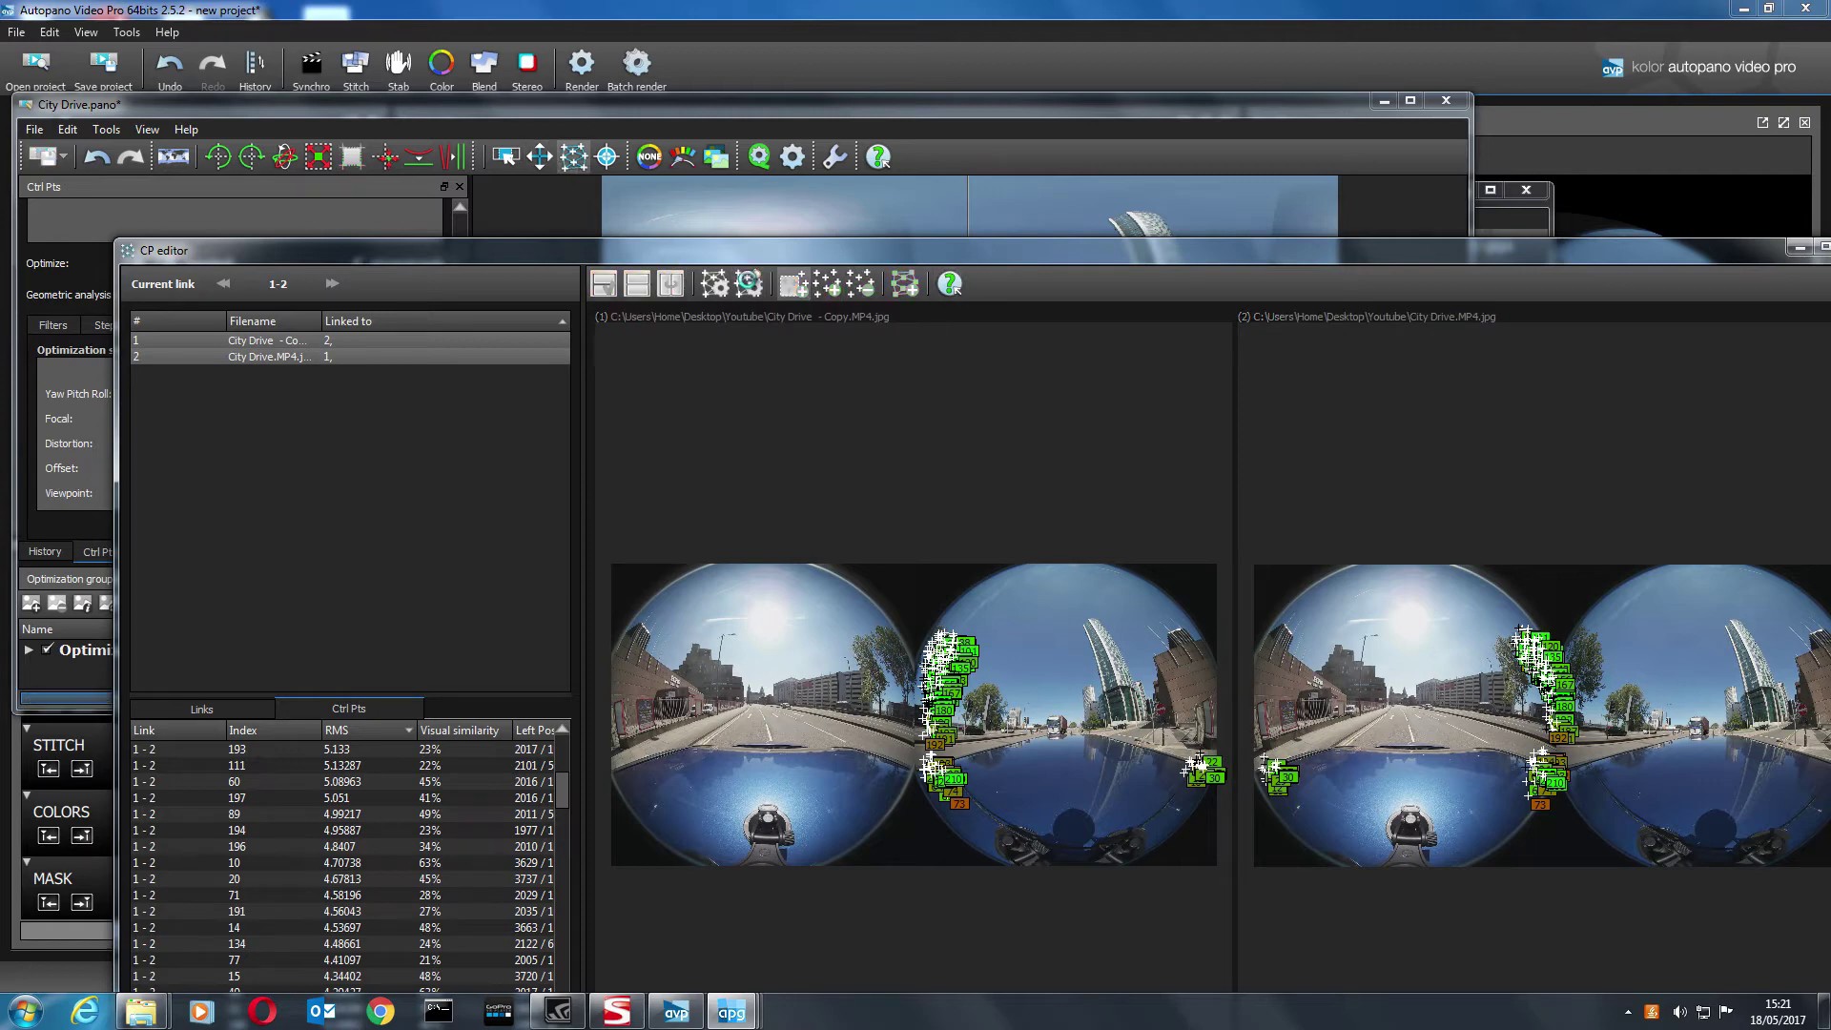
{"action": "left_click_drag", "start_coordinate": [1065, 270], "coordinate": [1047, 380]}
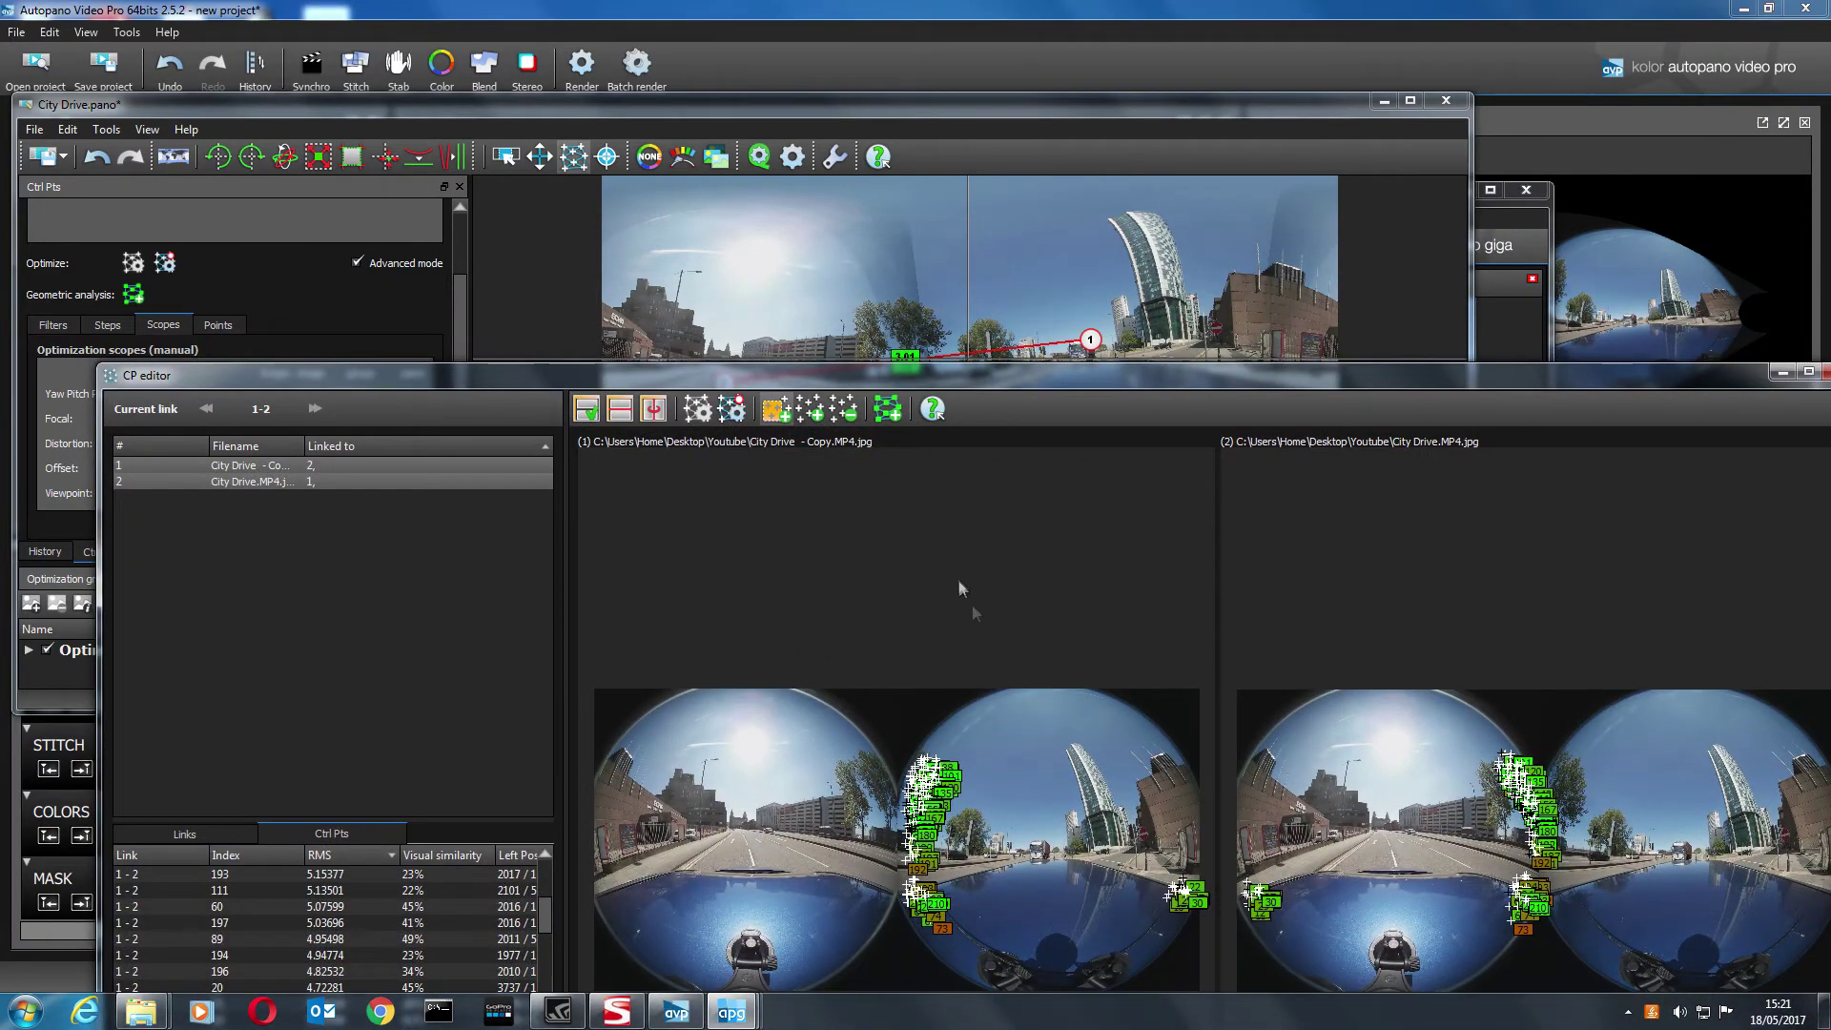
- Generate control points along the full height of Copy's right and City Drive's left outer fisheye edges, and optimize the panorama
{"action": "left_click_drag", "start_coordinate": [1210, 382], "coordinate": [1215, 319]}
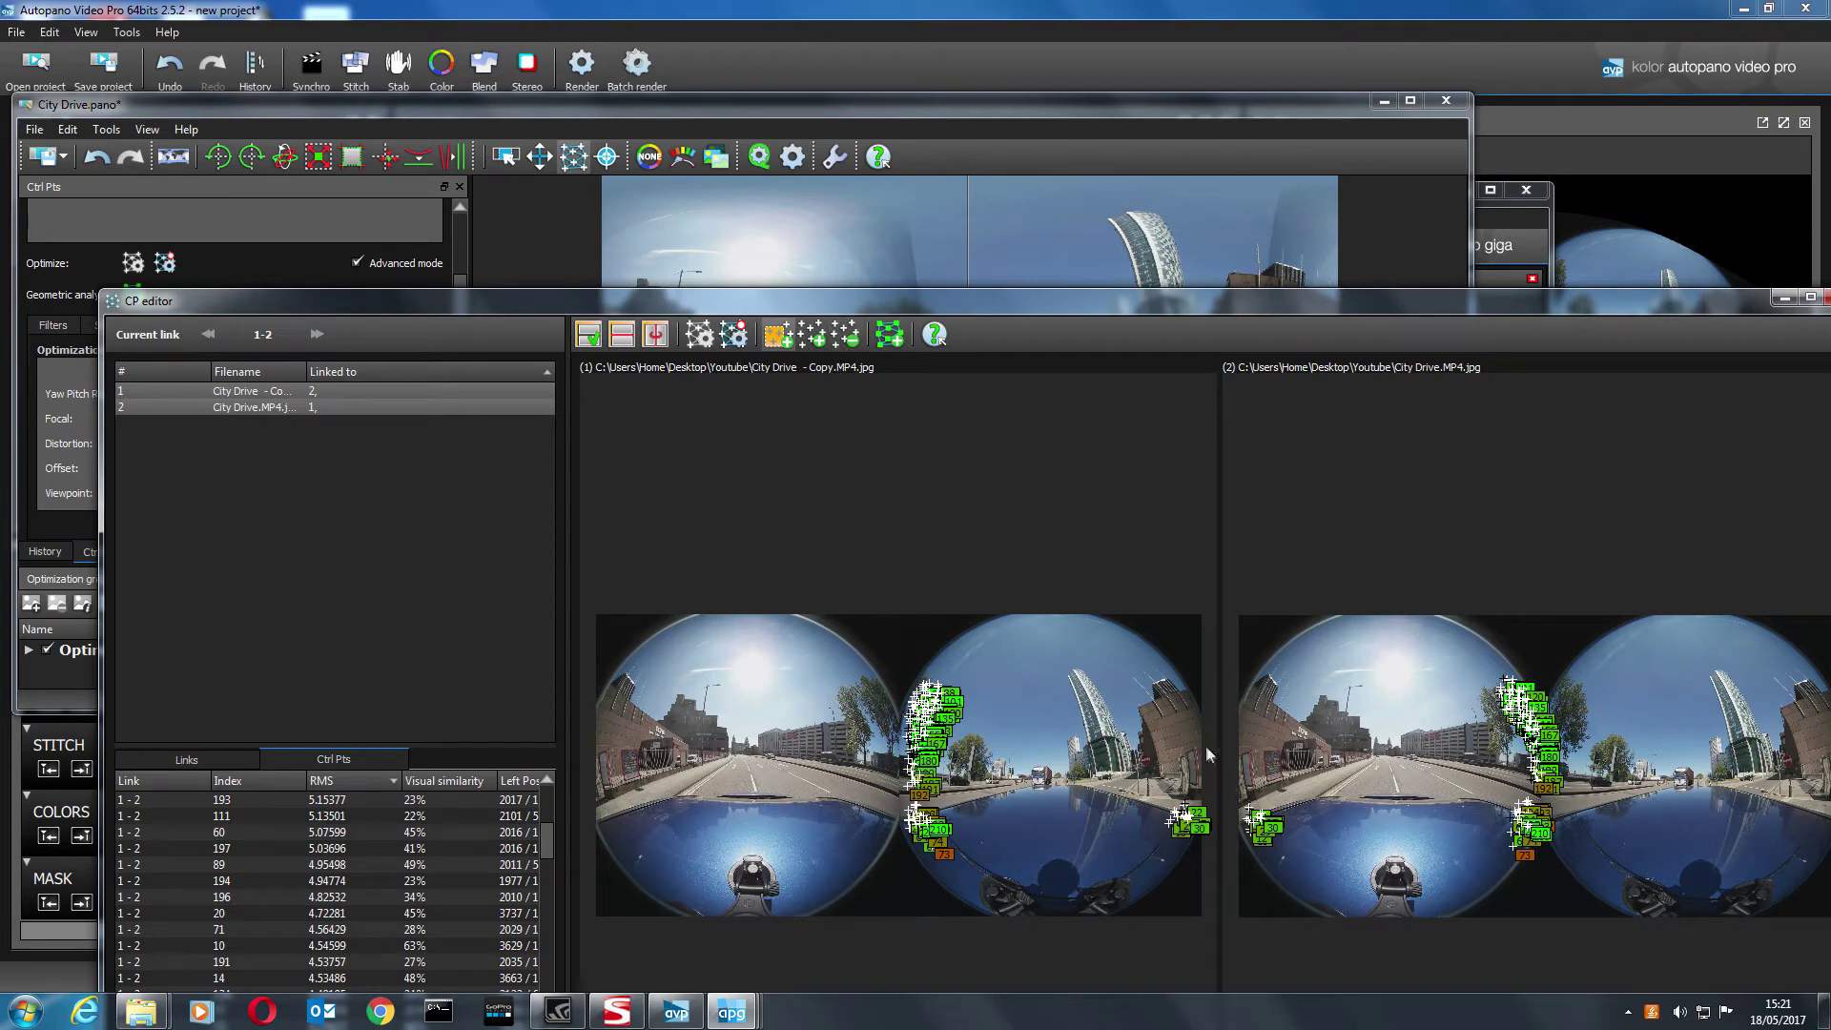
{"action": "left_click_drag", "start_coordinate": [1194, 614], "coordinate": [1138, 917]}
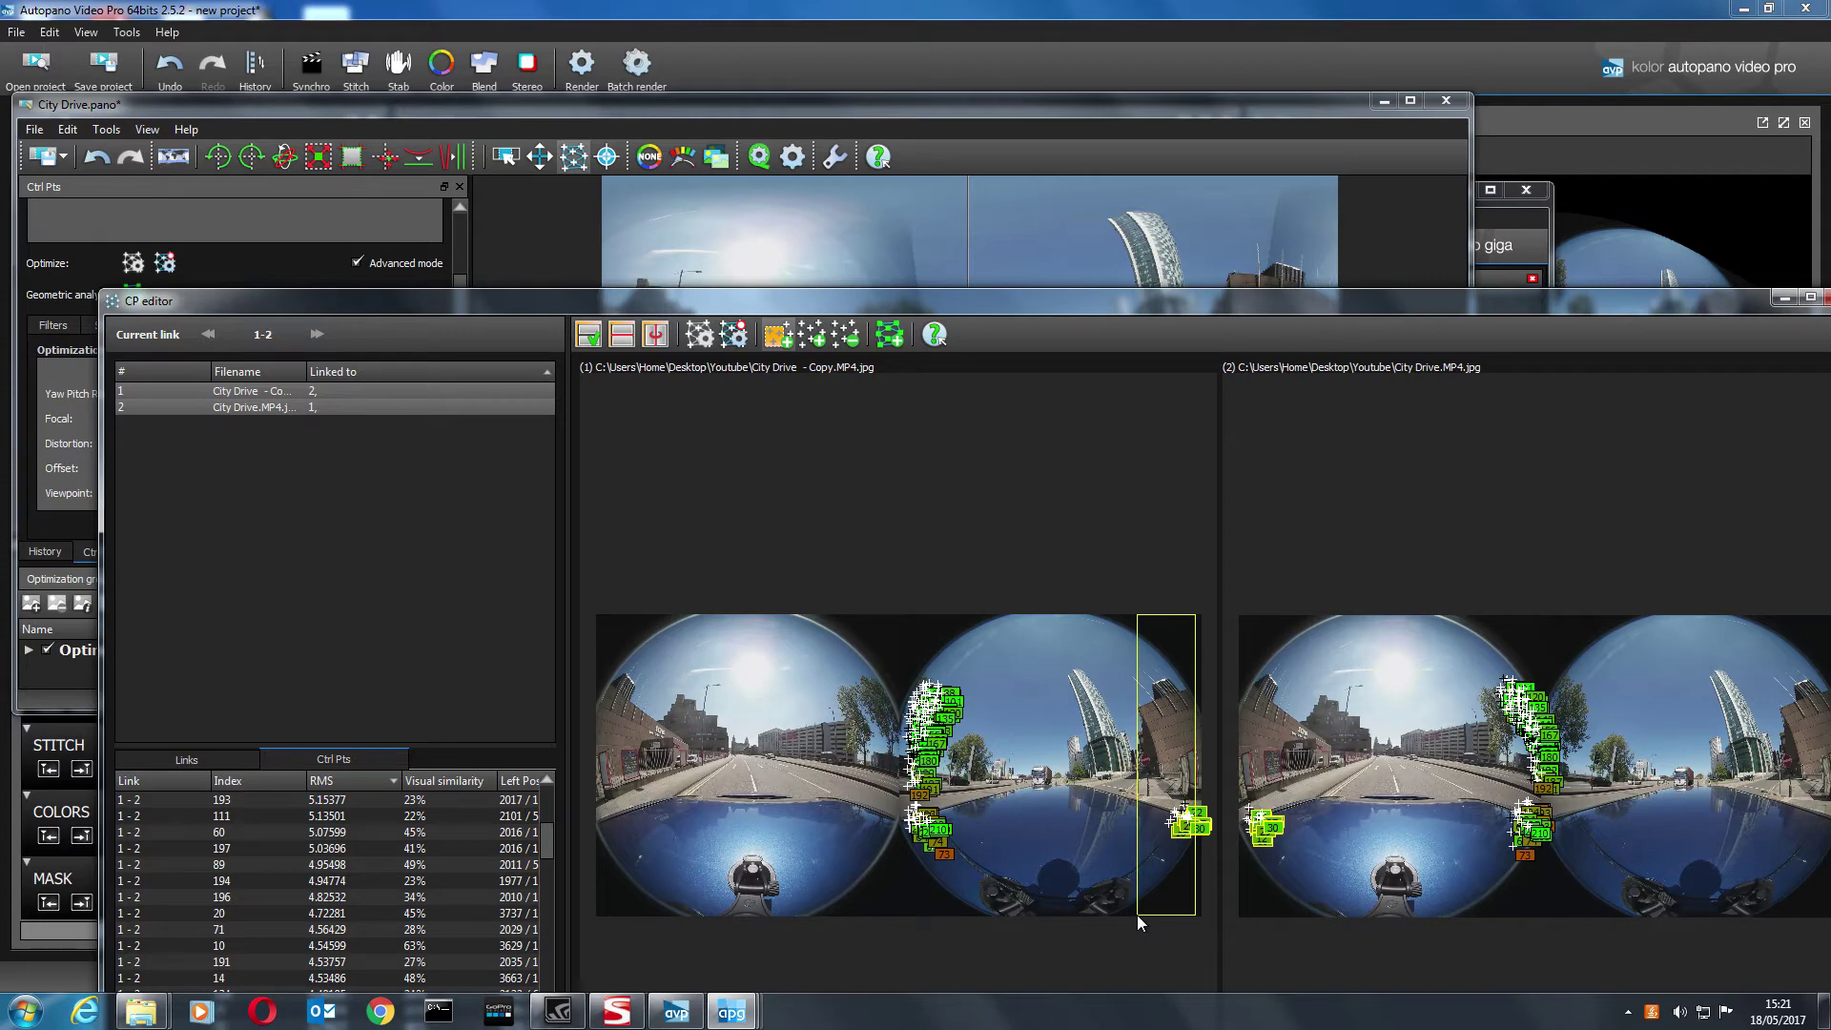
{"action": "left_click_drag", "start_coordinate": [1239, 616], "coordinate": [1307, 915]}
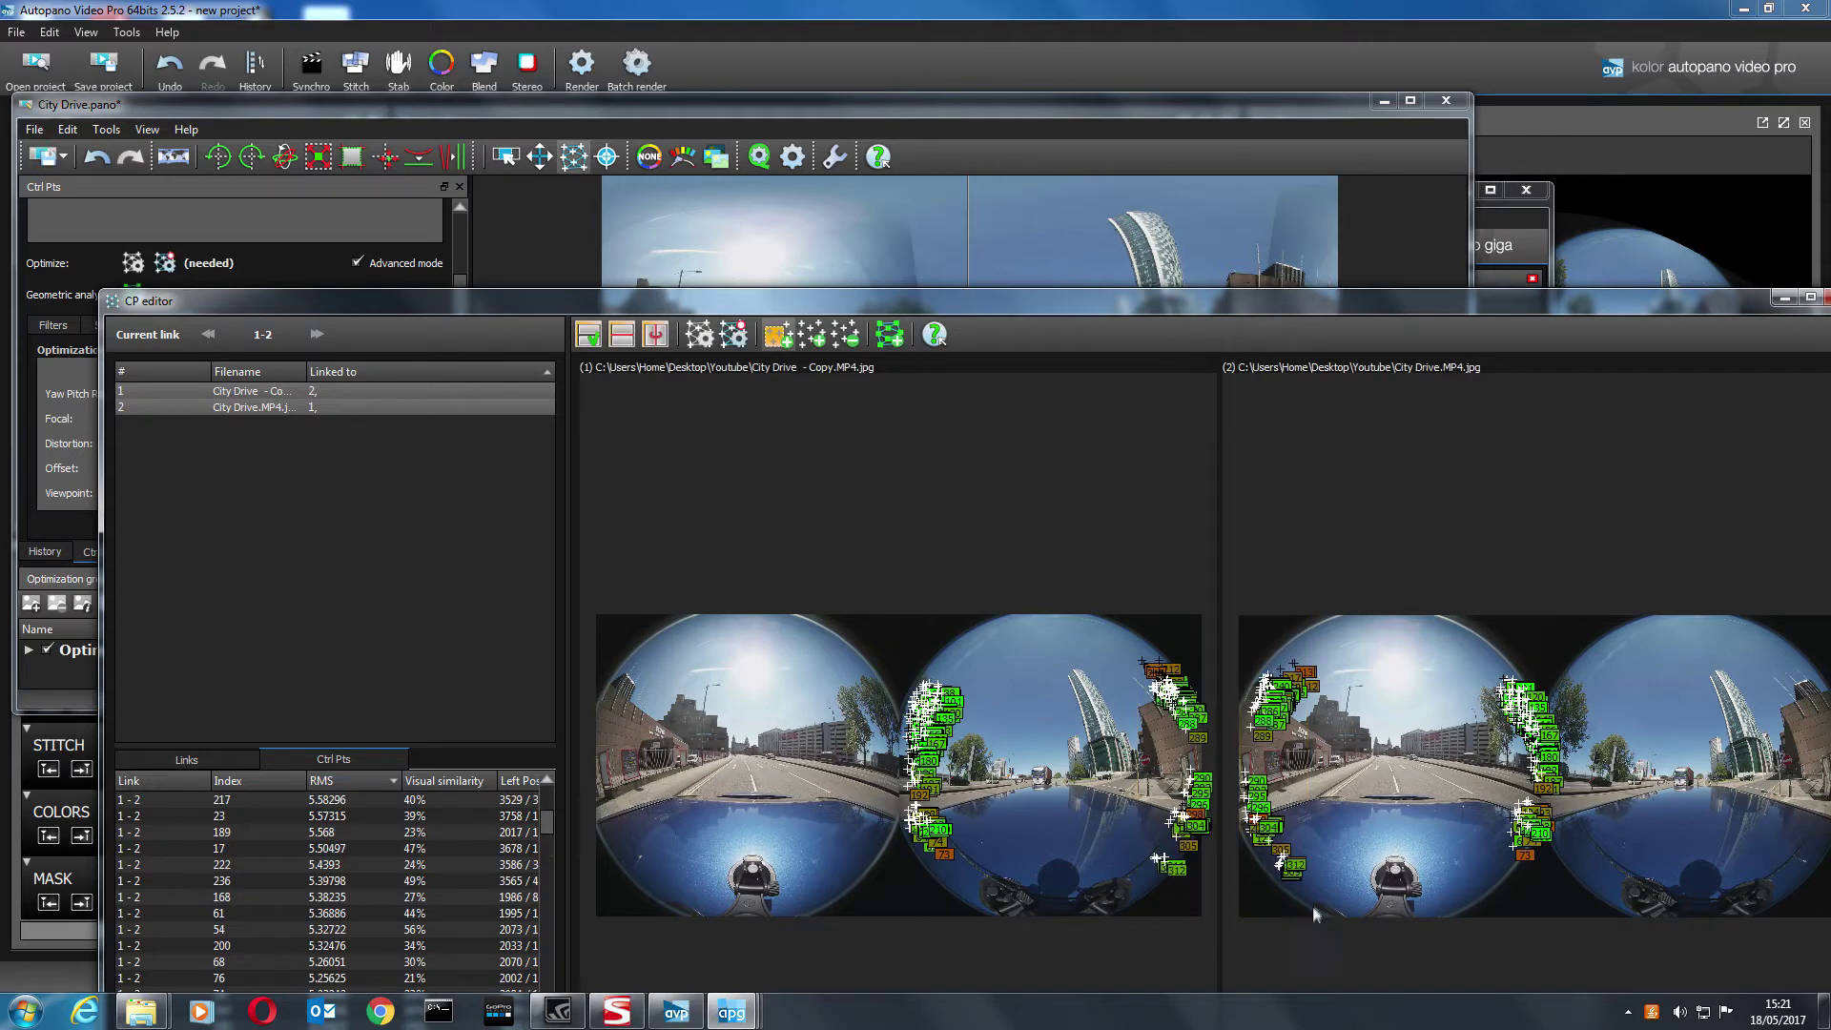
{"action": "left_click", "coordinate": [734, 335]}
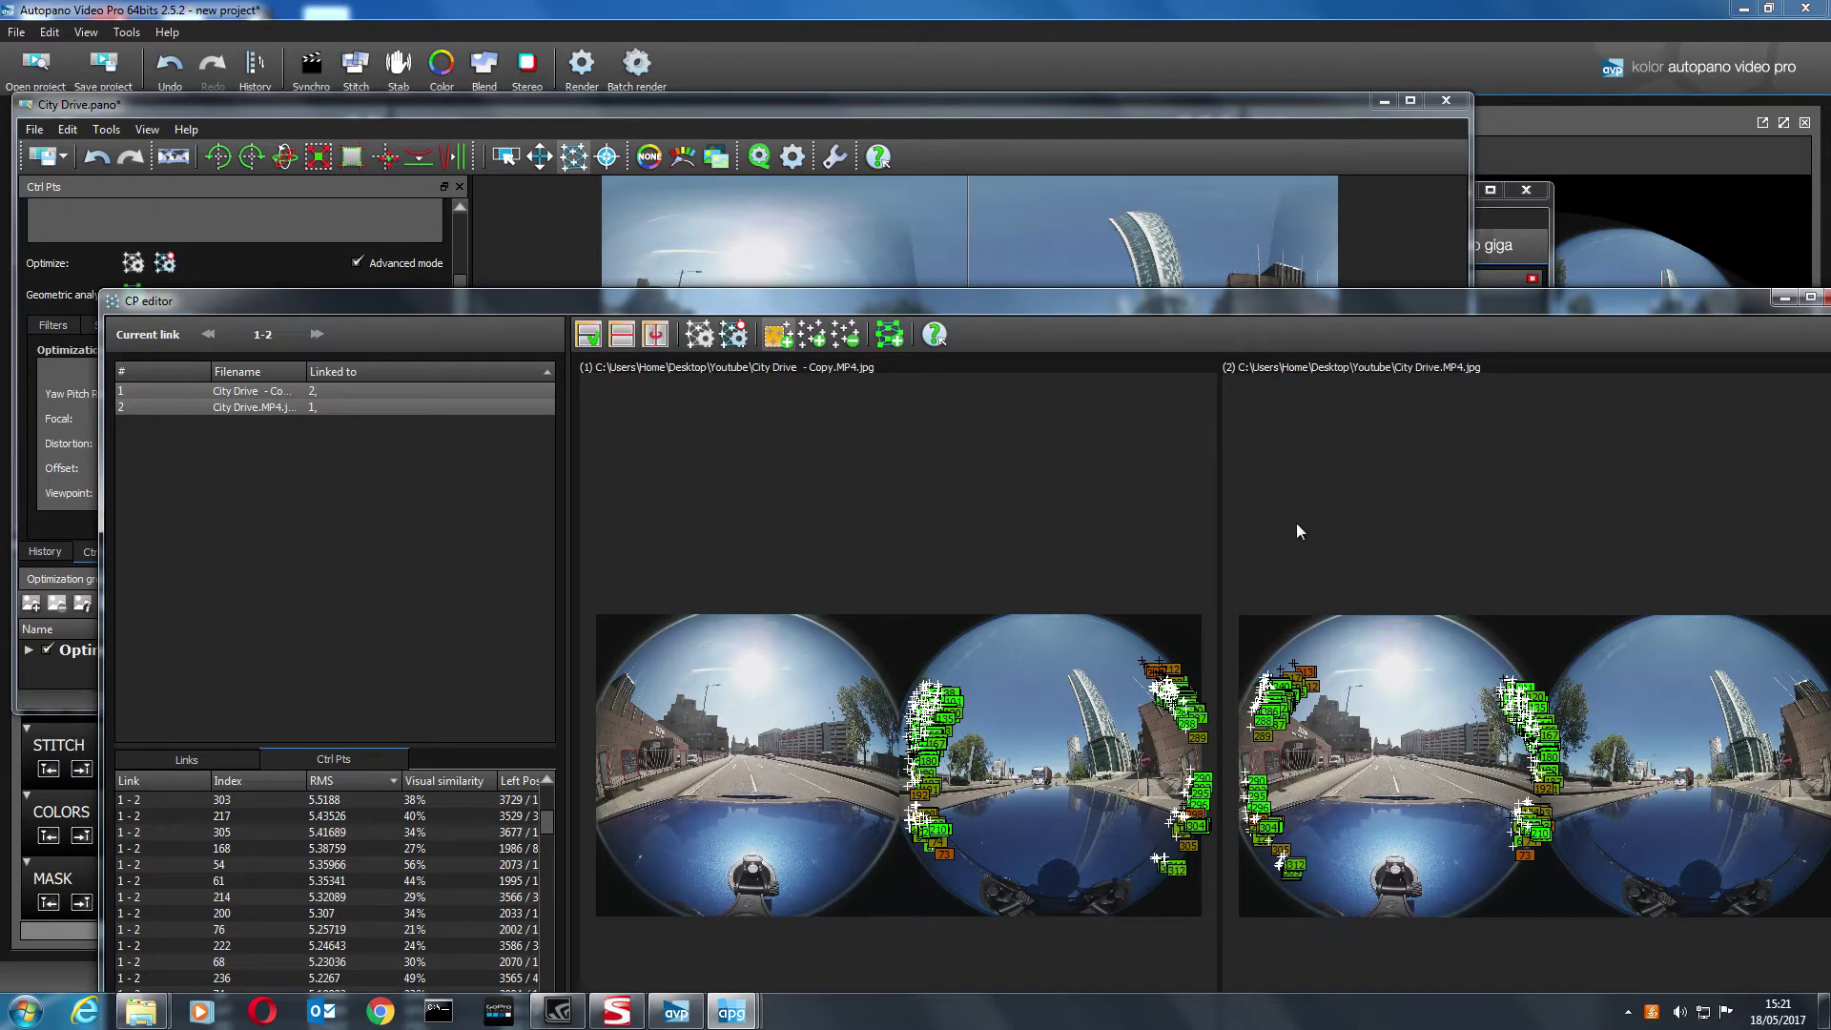
- Delete the control points with an RMS above about 5.9 and optimize the panorama again
{"action": "left_click", "coordinate": [368, 781]}
{"action": "left_click", "coordinate": [368, 781]}
{"action": "left_click_drag", "start_coordinate": [553, 828], "coordinate": [552, 785]}
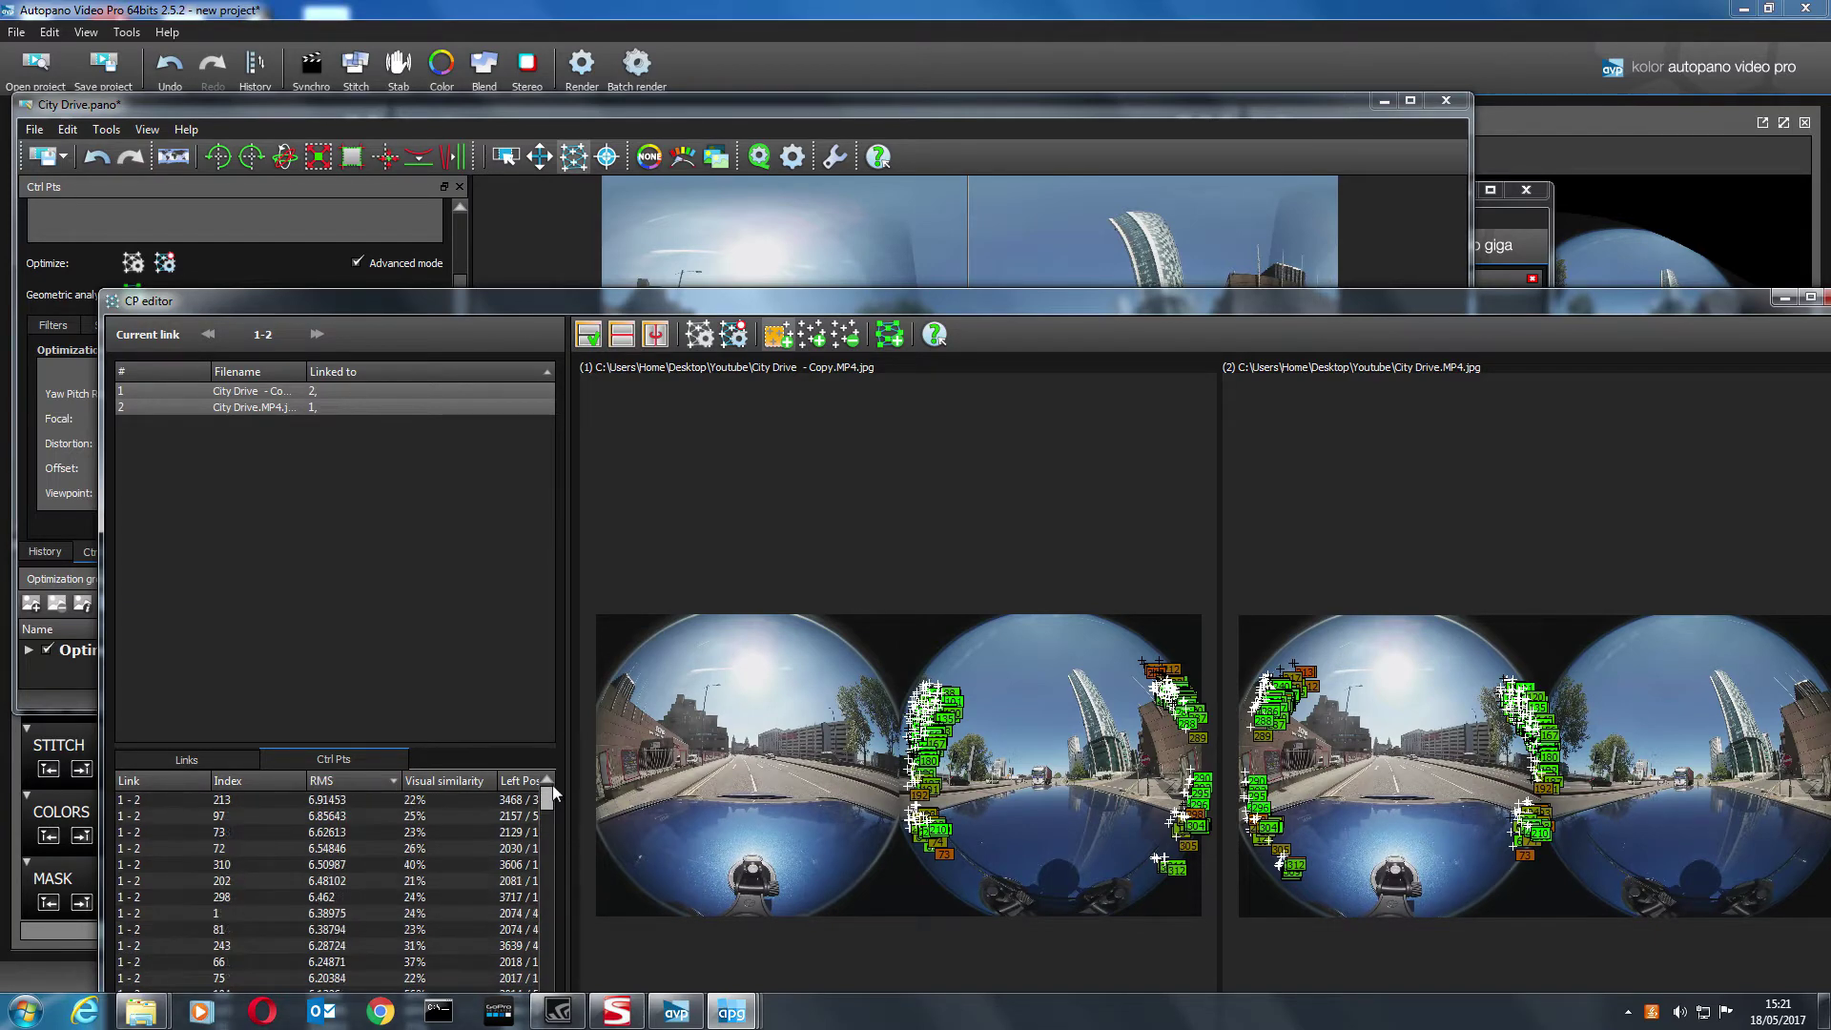
{"action": "left_click", "coordinate": [349, 799]}
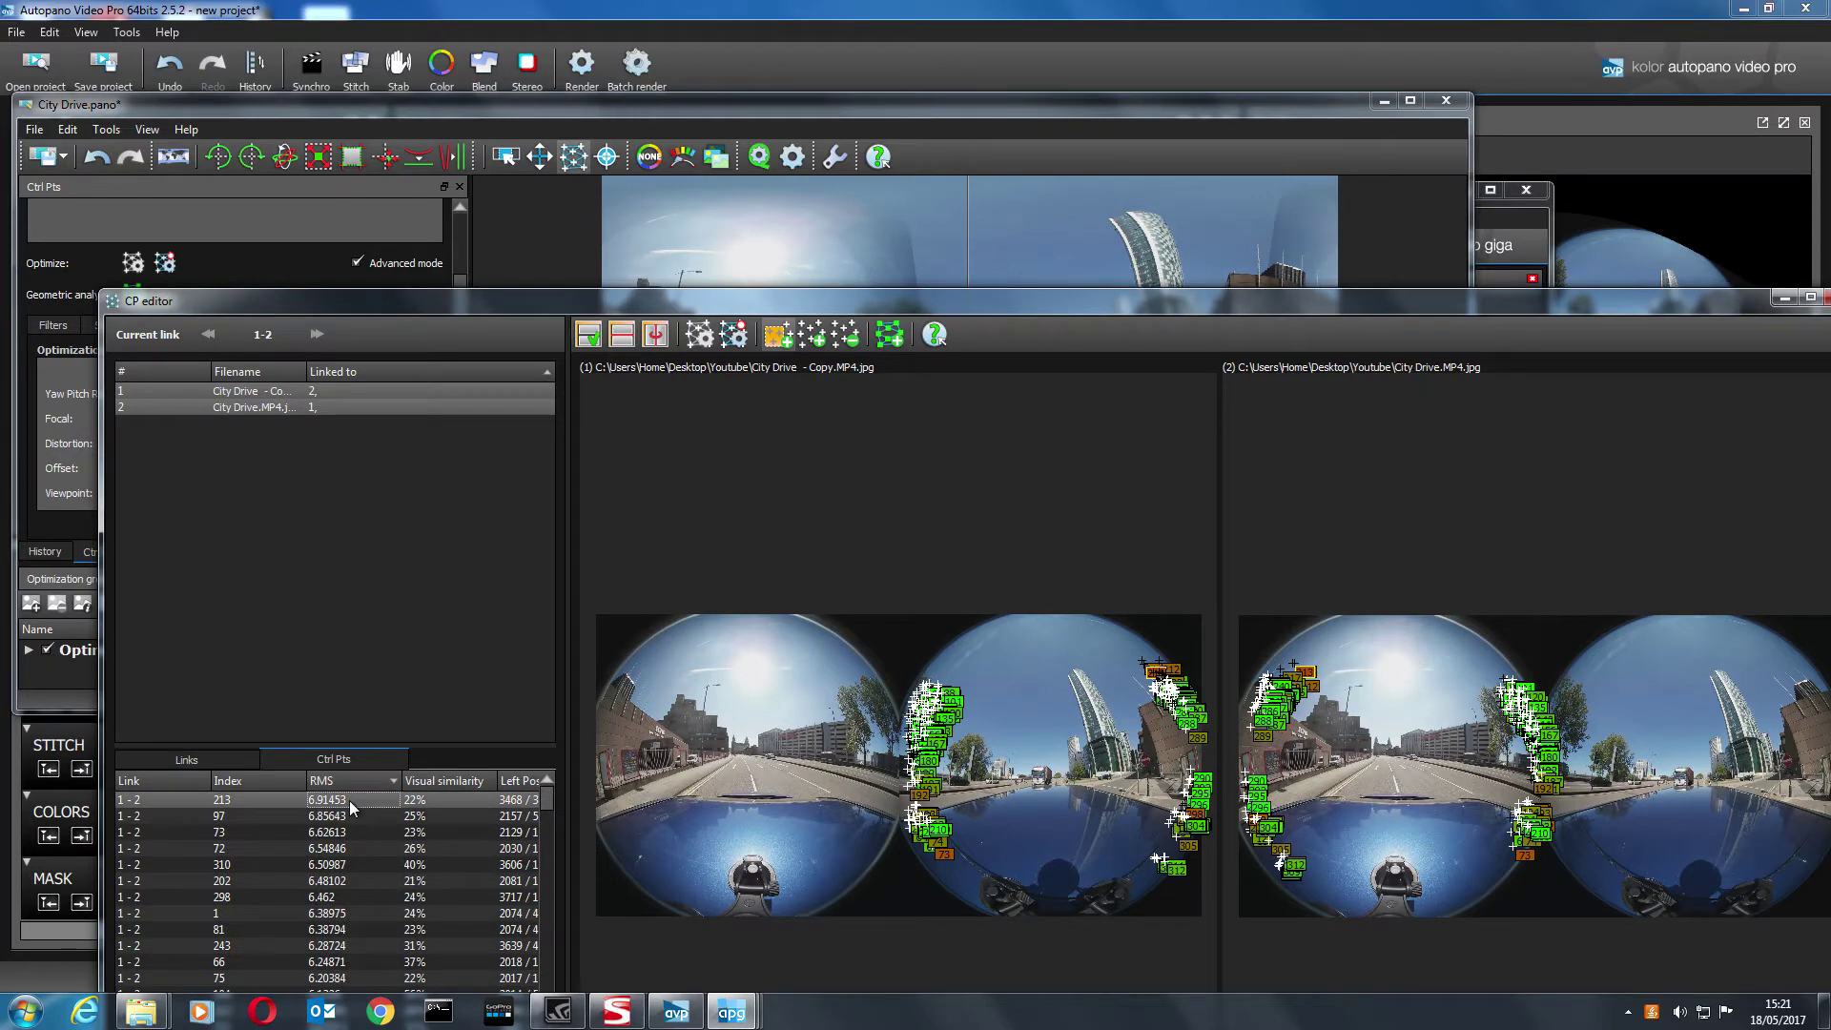
{"action": "key", "text": "shift+Down"}
{"action": "key", "text": "shift+Down"}
{"action": "key", "text": "shift+Down"}
{"action": "key", "text": "shift+Down"}
{"action": "key", "text": "shift+Down"}
{"action": "key", "text": "shift+Down"}
{"action": "key", "text": "shift+Down"}
{"action": "key", "text": "shift+Down"}
{"action": "key", "text": "shift+Down"}
{"action": "key", "text": "shift+Down"}
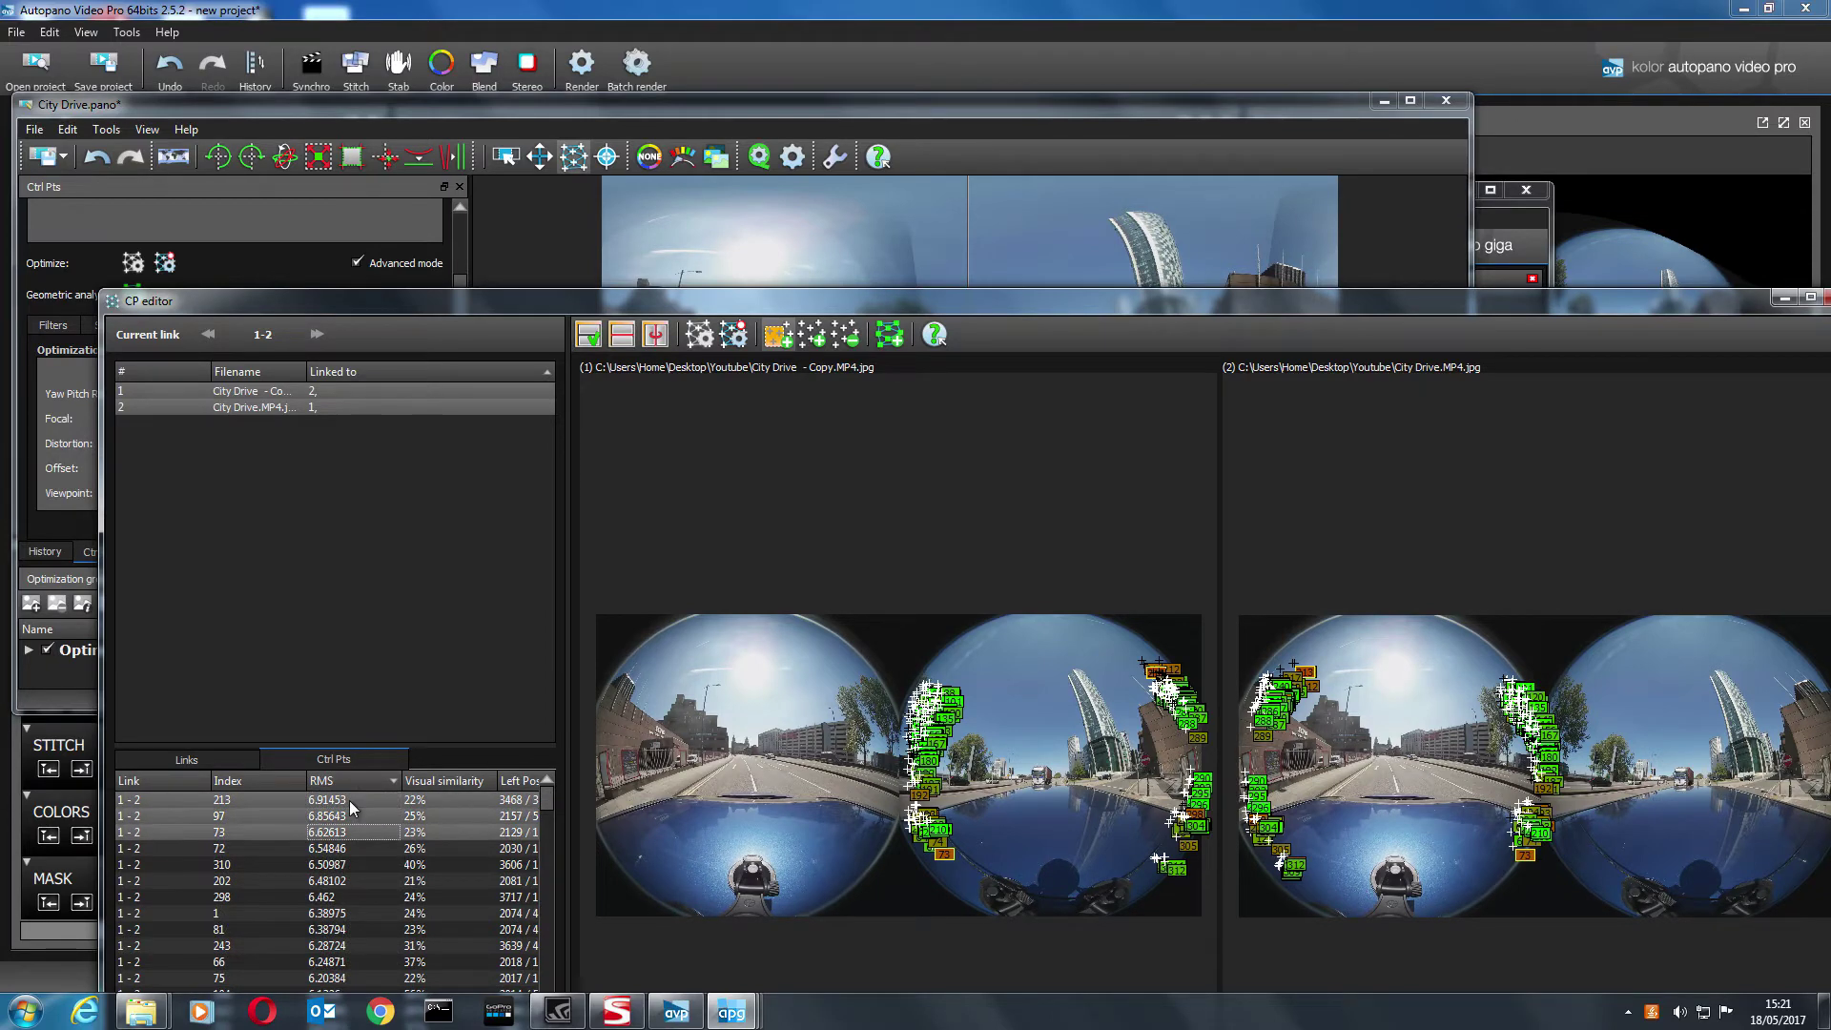
{"action": "key", "text": "Delete"}
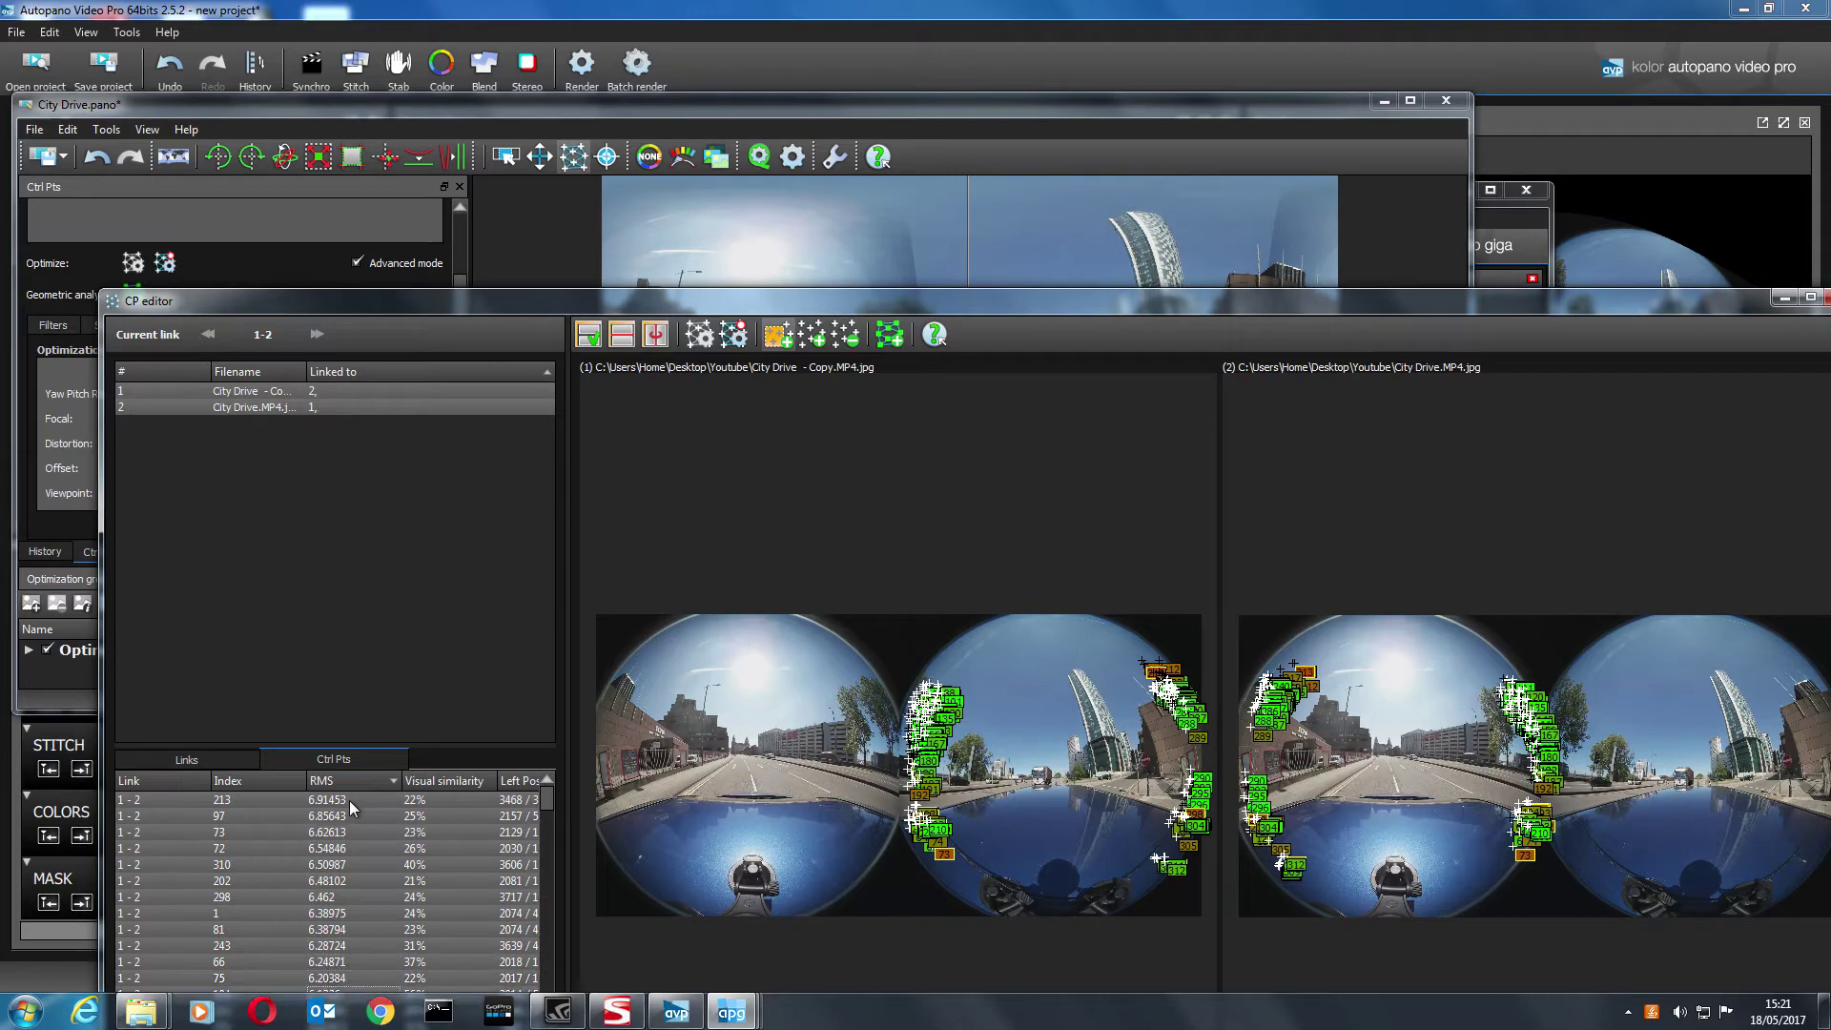
{"action": "key", "text": "Up"}
{"action": "key", "text": "Up"}
{"action": "key", "text": "Up"}
{"action": "key", "text": "Up"}
{"action": "key", "text": "Up"}
{"action": "key", "text": "Up"}
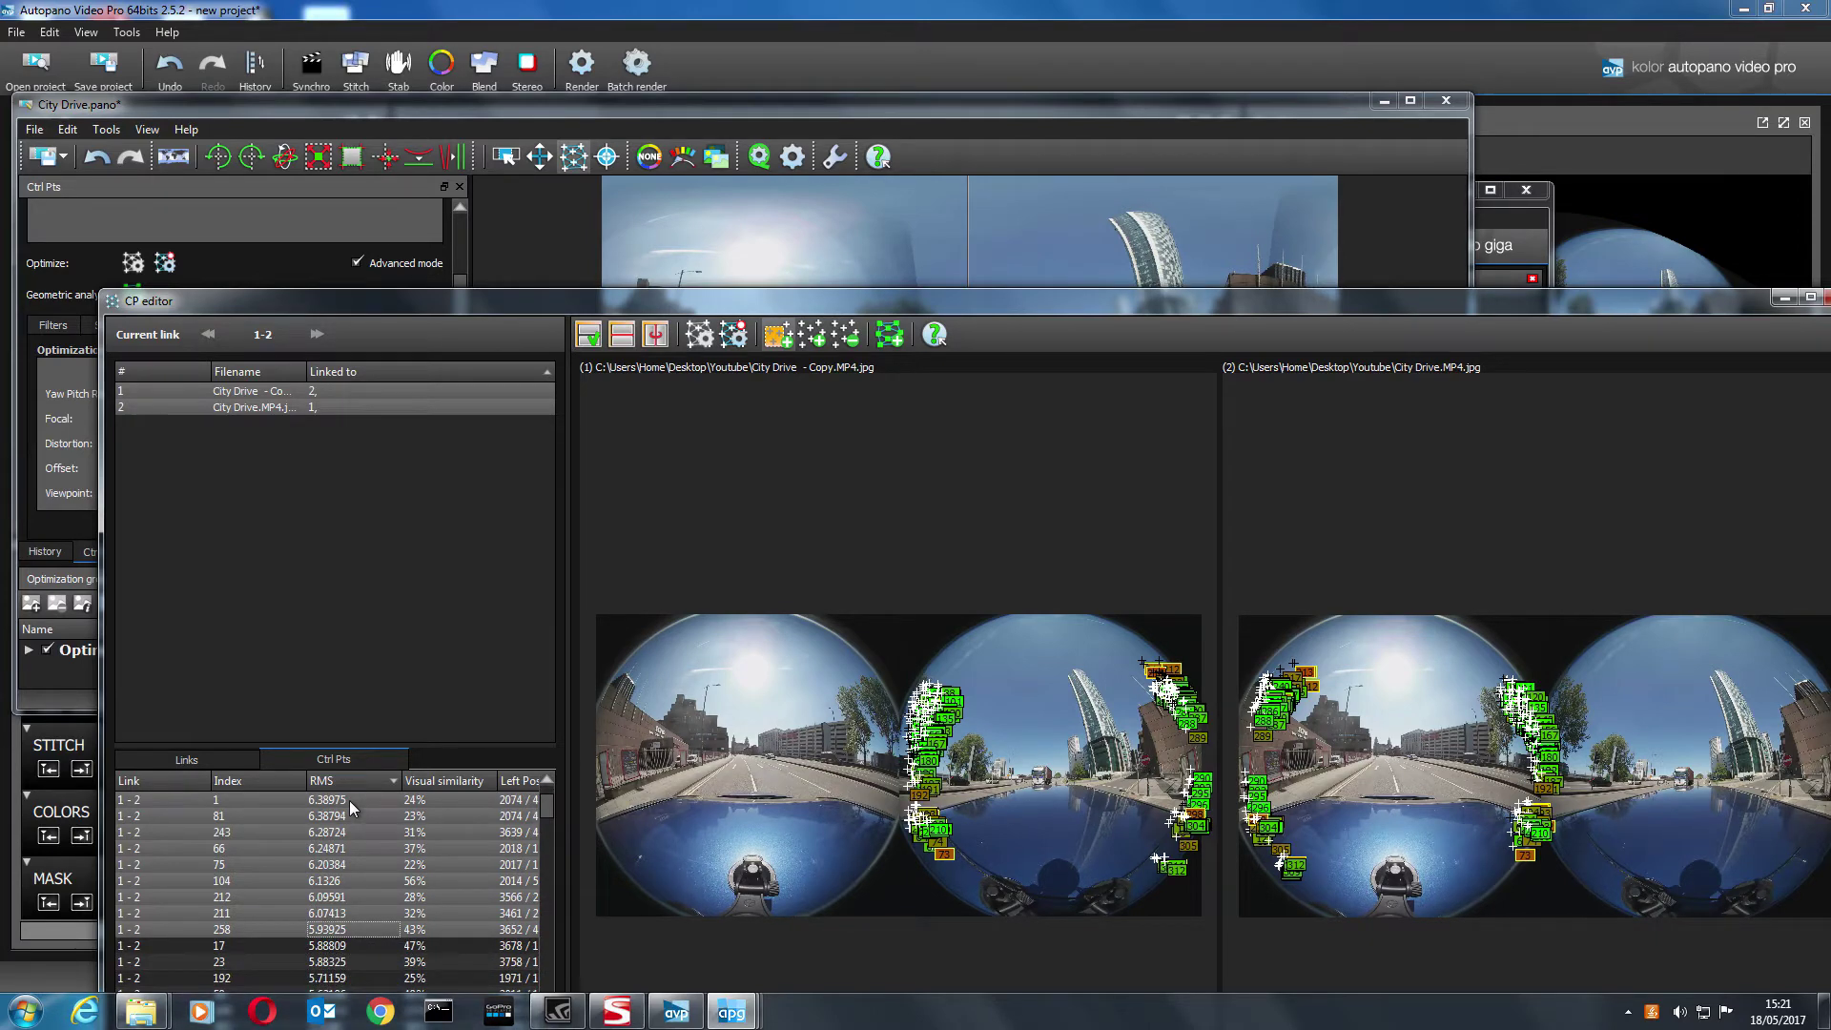
{"action": "key", "text": "Delete"}
{"action": "left_click", "coordinate": [733, 334]}
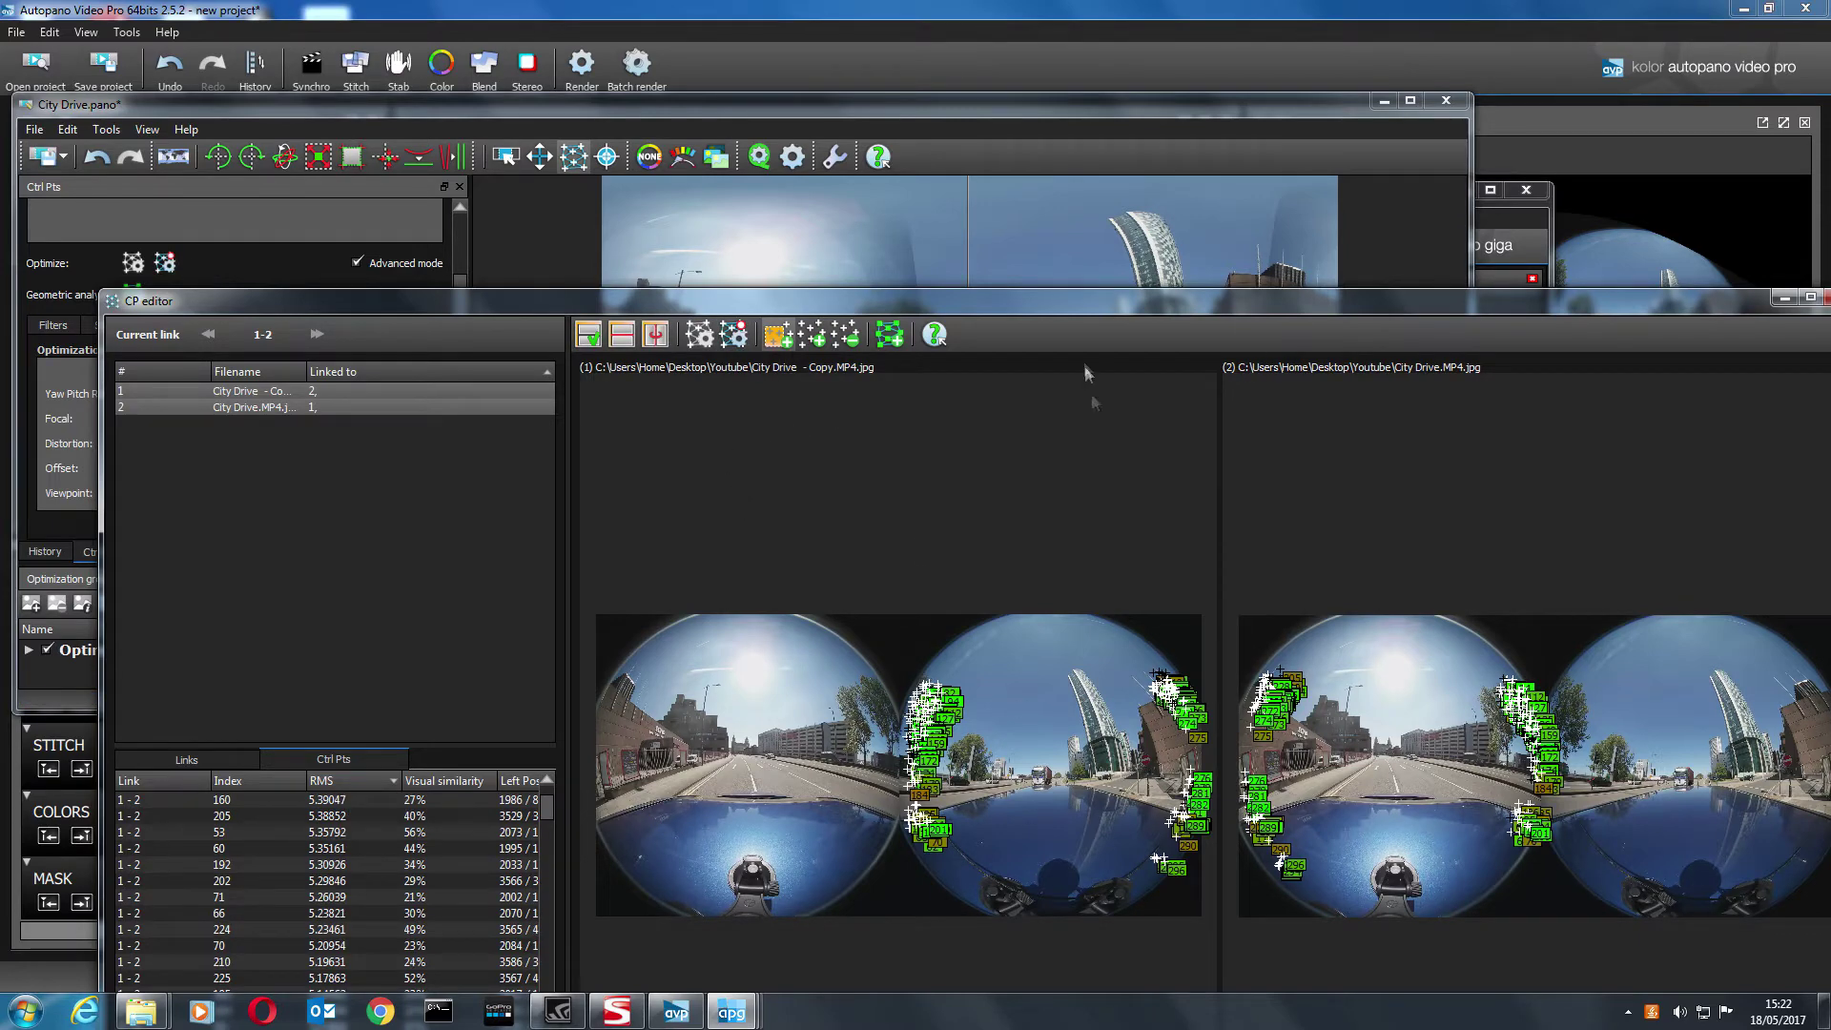
- Shift the City Drive.pano panorama horizontally with the Move tool so the road ahead sits at the center
{"action": "left_click_drag", "start_coordinate": [1078, 309], "coordinate": [1134, 740]}
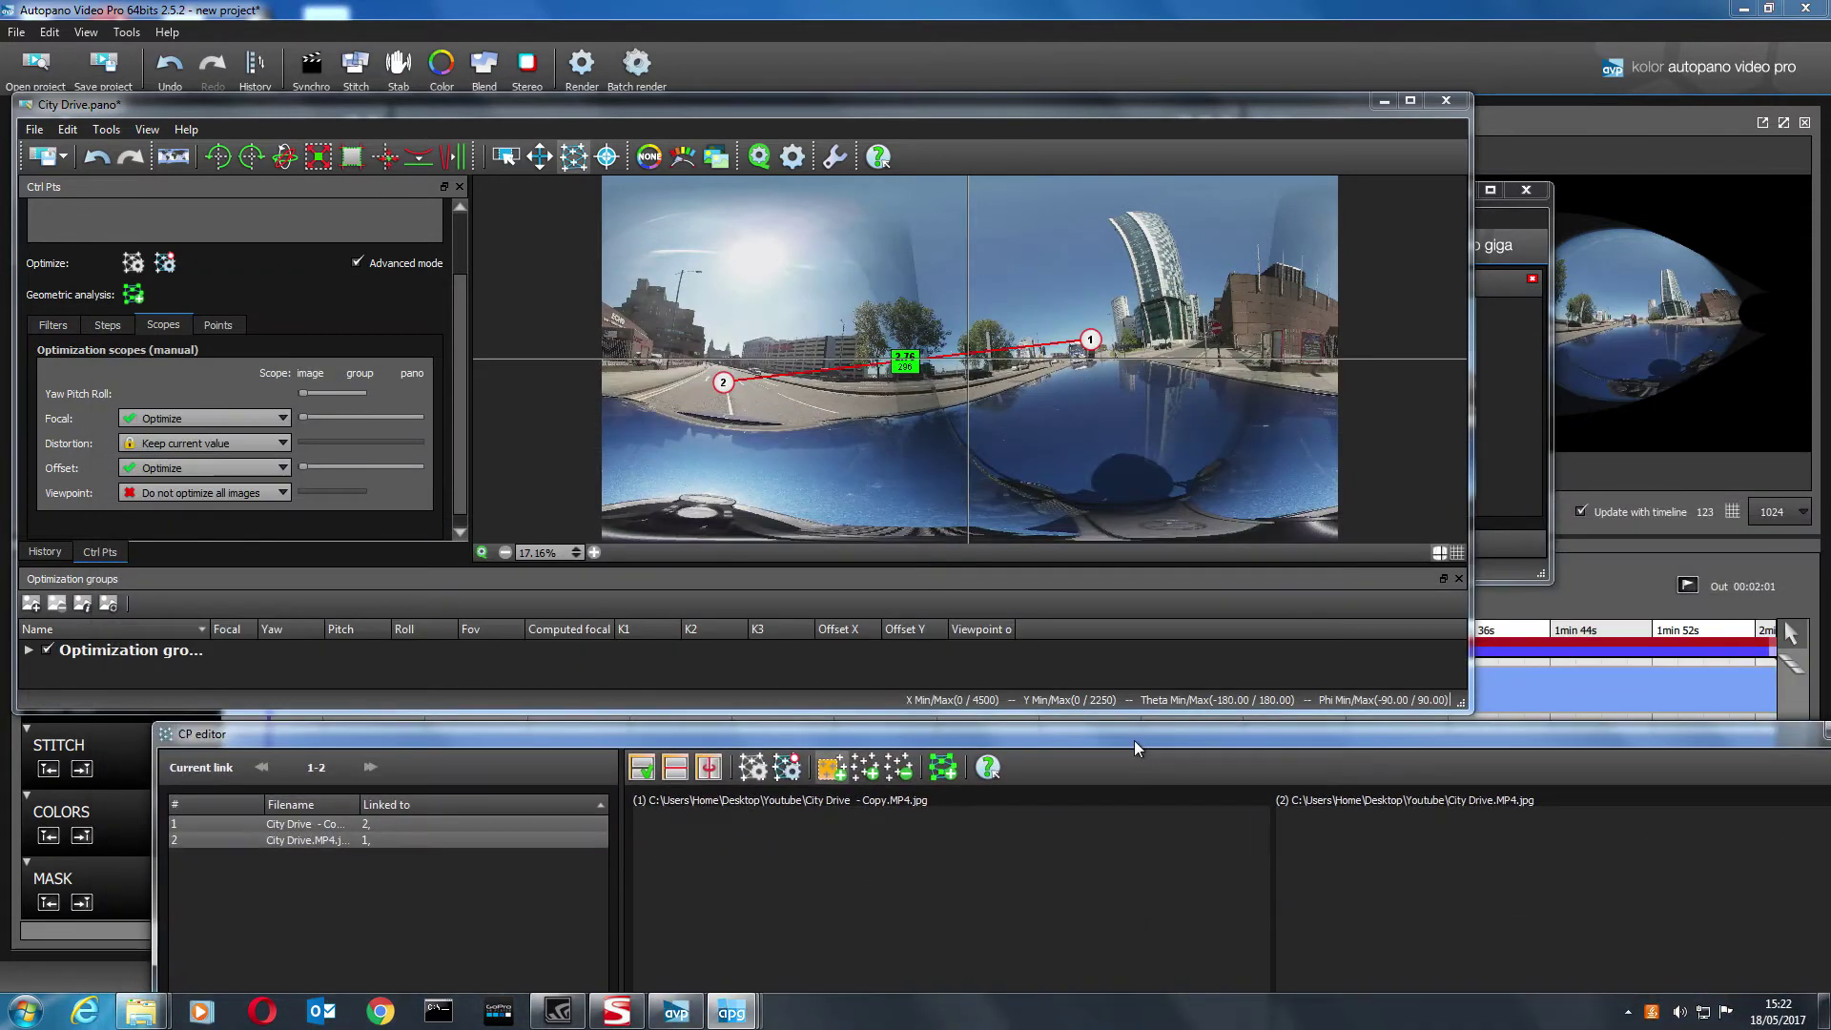
{"action": "left_click", "coordinate": [540, 156]}
{"action": "left_click_drag", "start_coordinate": [962, 384], "coordinate": [1046, 340]}
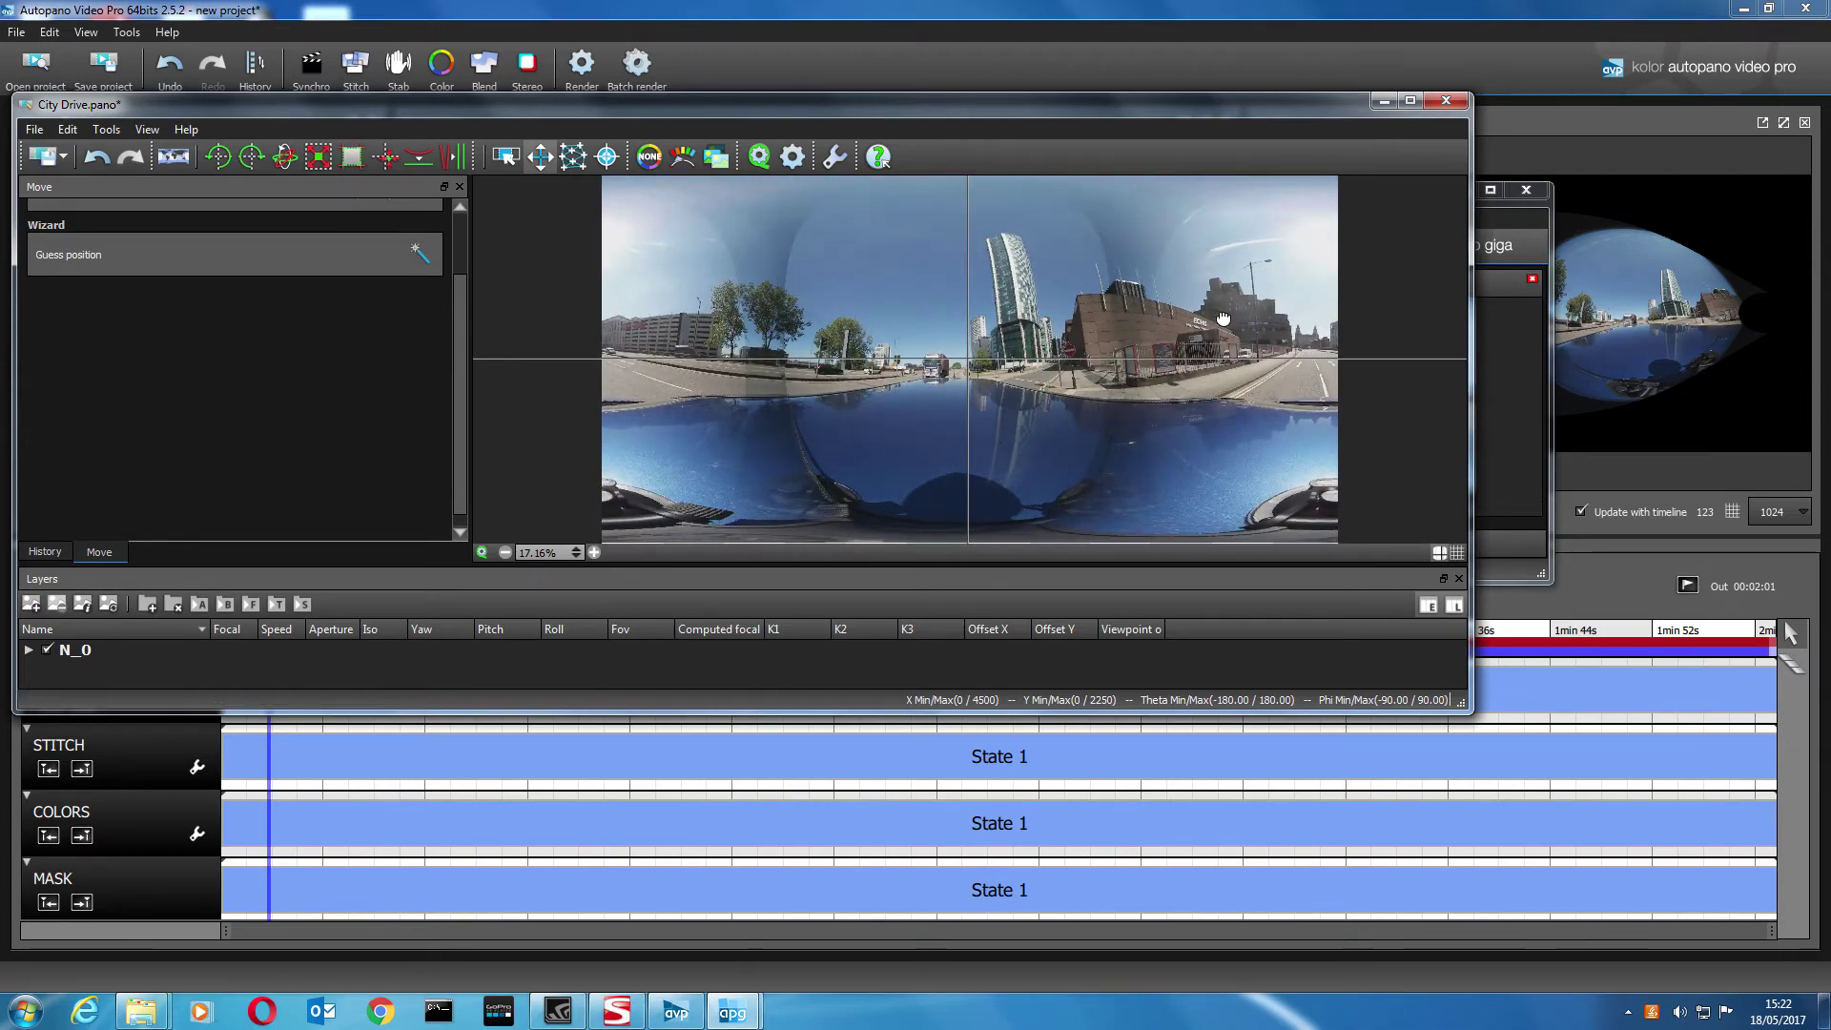
{"action": "left_click_drag", "start_coordinate": [1057, 341], "coordinate": [706, 348]}
{"action": "left_click_drag", "start_coordinate": [882, 324], "coordinate": [886, 326]}
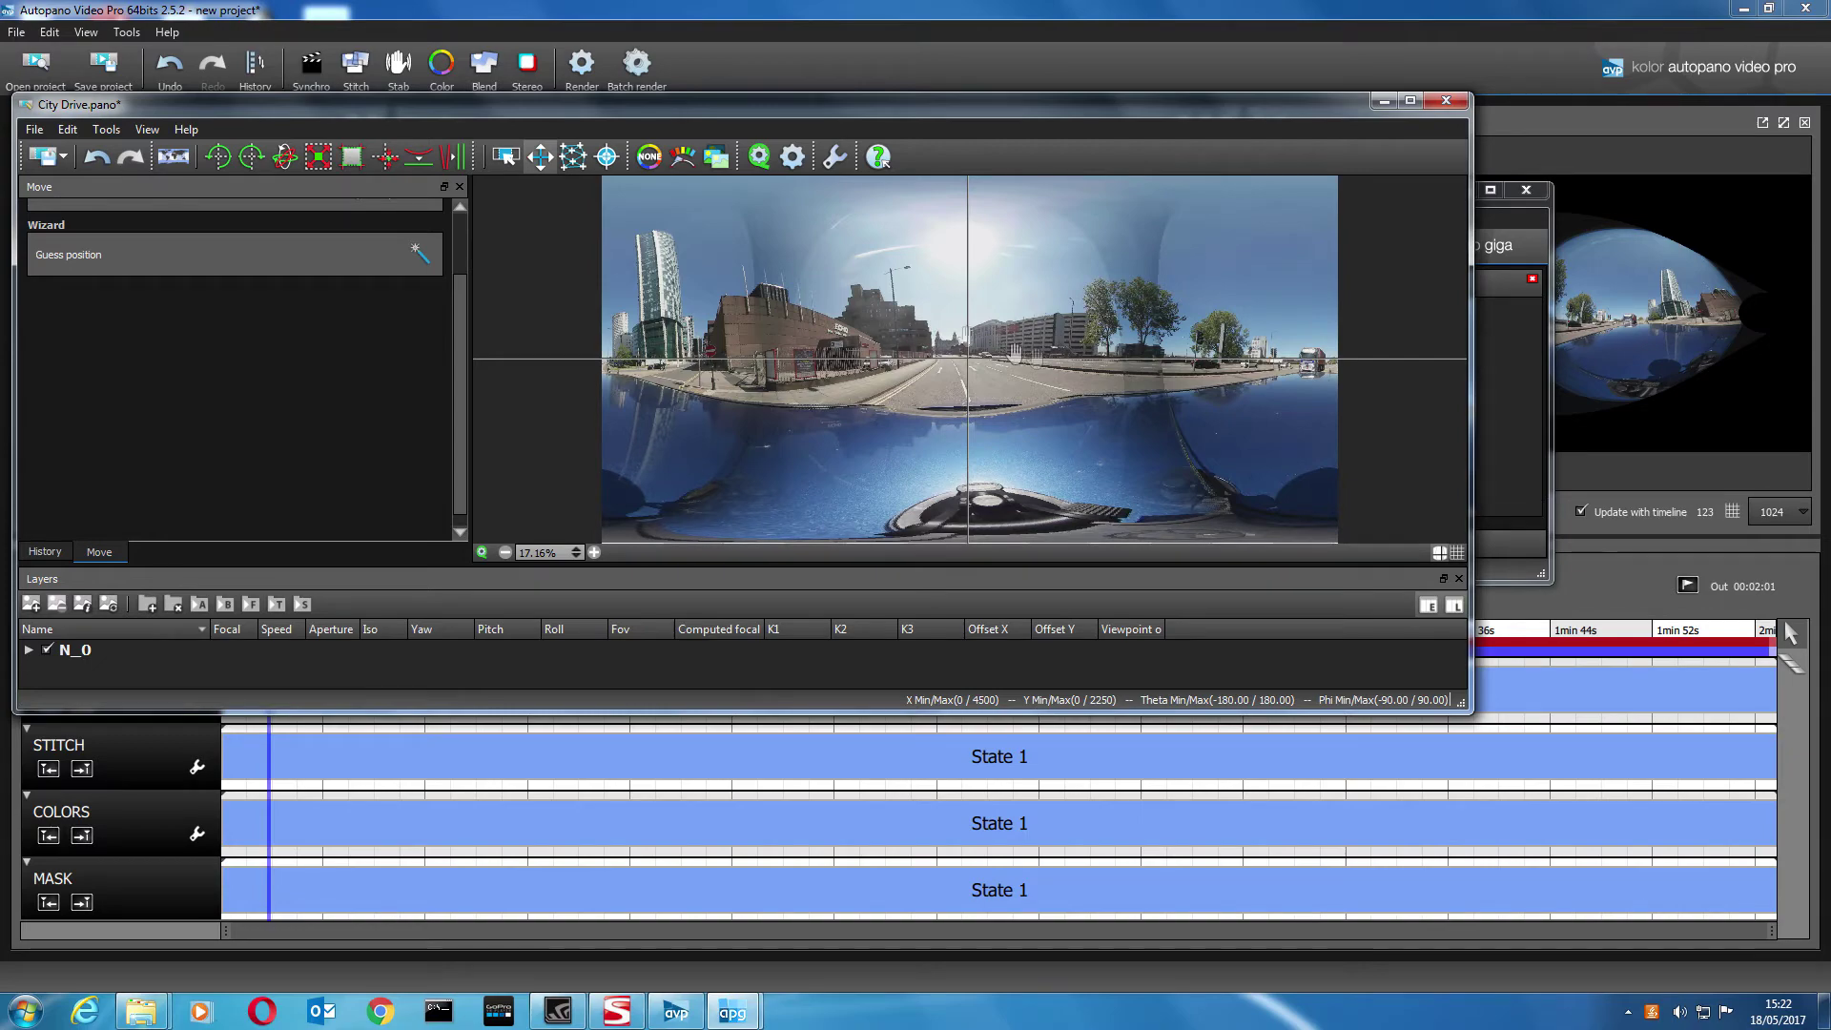
- Fine-tune the City Drive.pano panorama with the Move tool so the road ahead is centered and the horizon is level
{"action": "left_click_drag", "start_coordinate": [959, 484], "coordinate": [822, 152]}
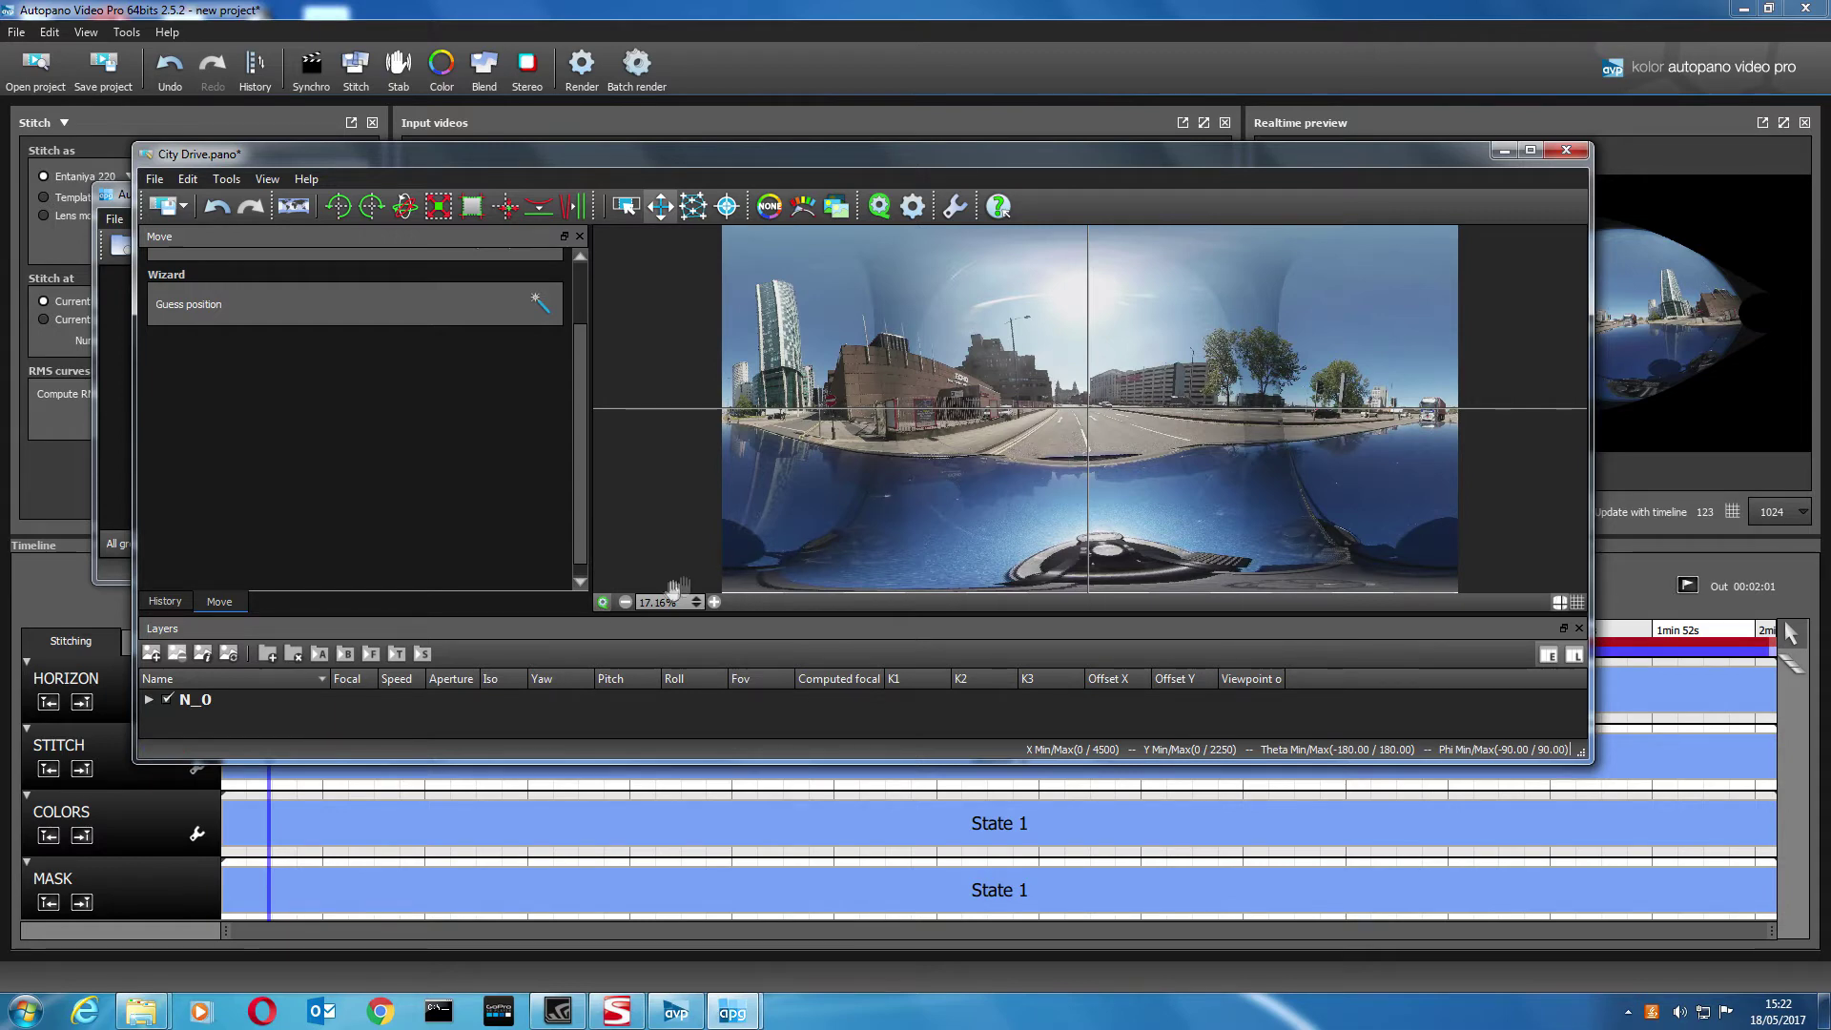
{"action": "mouse_move", "coordinate": [1013, 456]}
{"action": "left_mouse_down"}
{"action": "mouse_move", "coordinate": [981, 452]}
{"action": "mouse_move", "coordinate": [1049, 456]}
{"action": "left_mouse_up"}
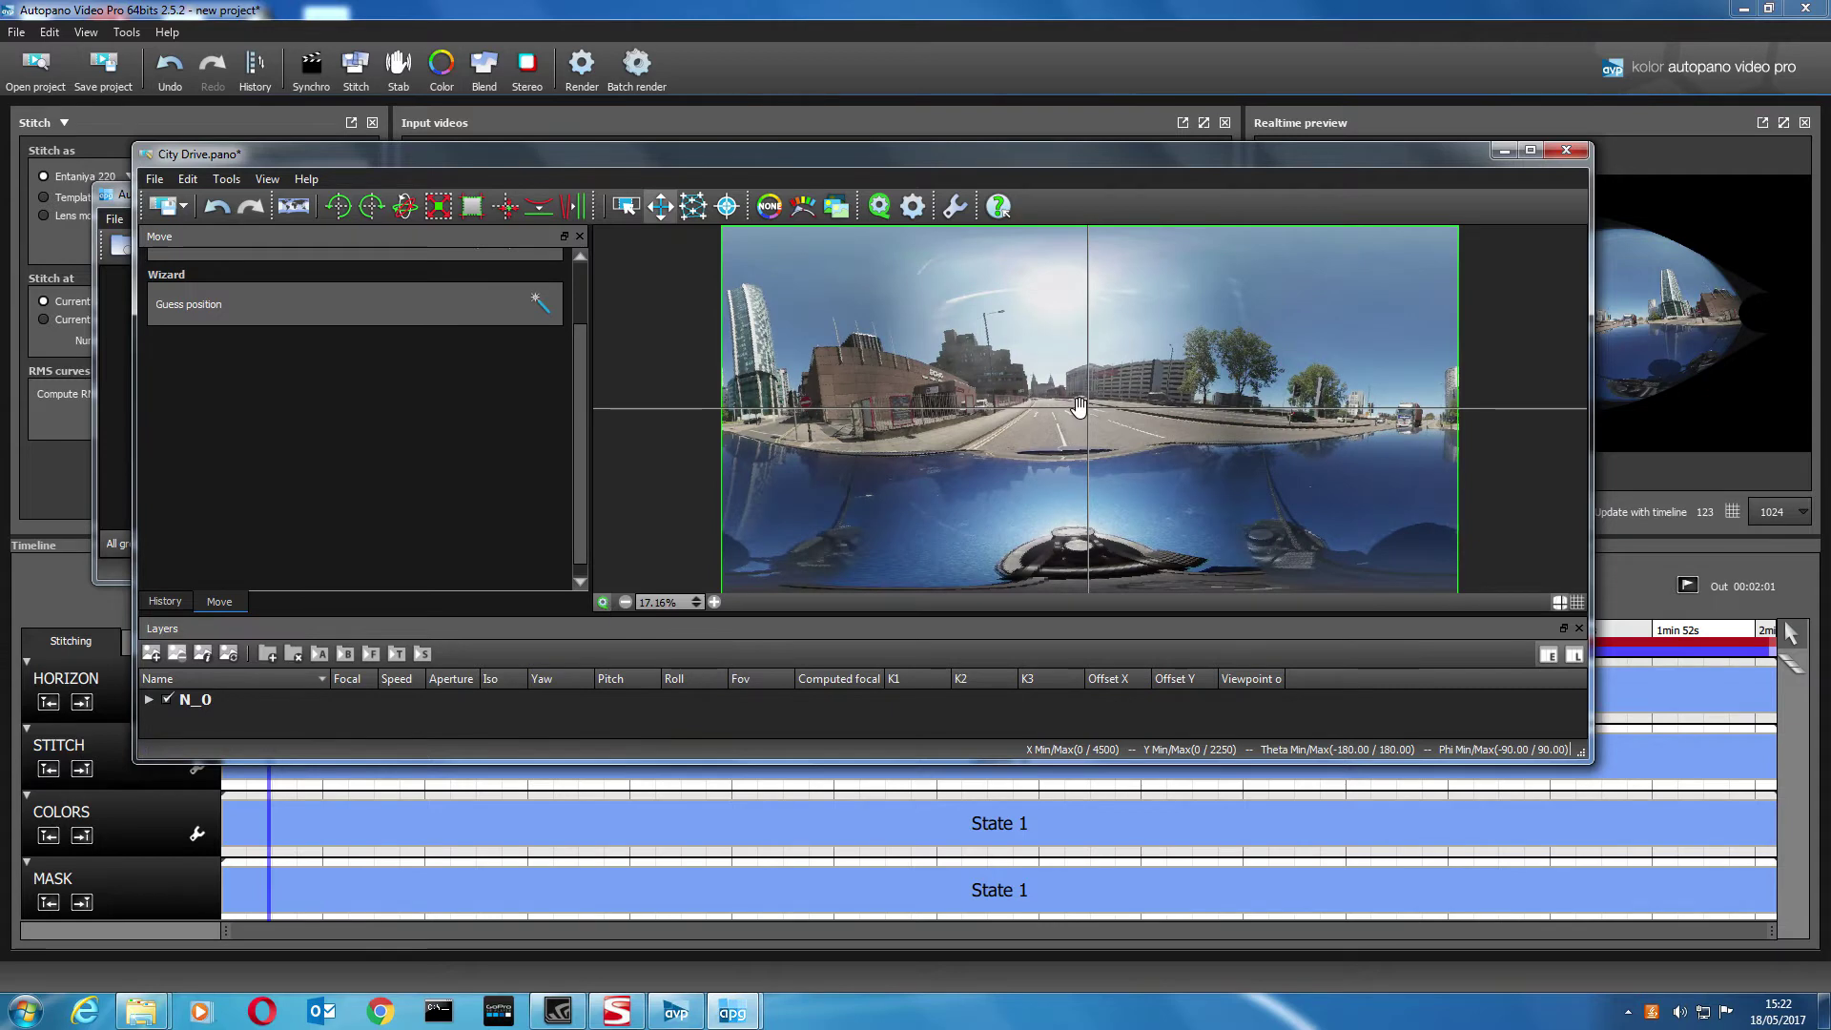
{"action": "left_click_drag", "start_coordinate": [1079, 407], "coordinate": [1078, 409]}
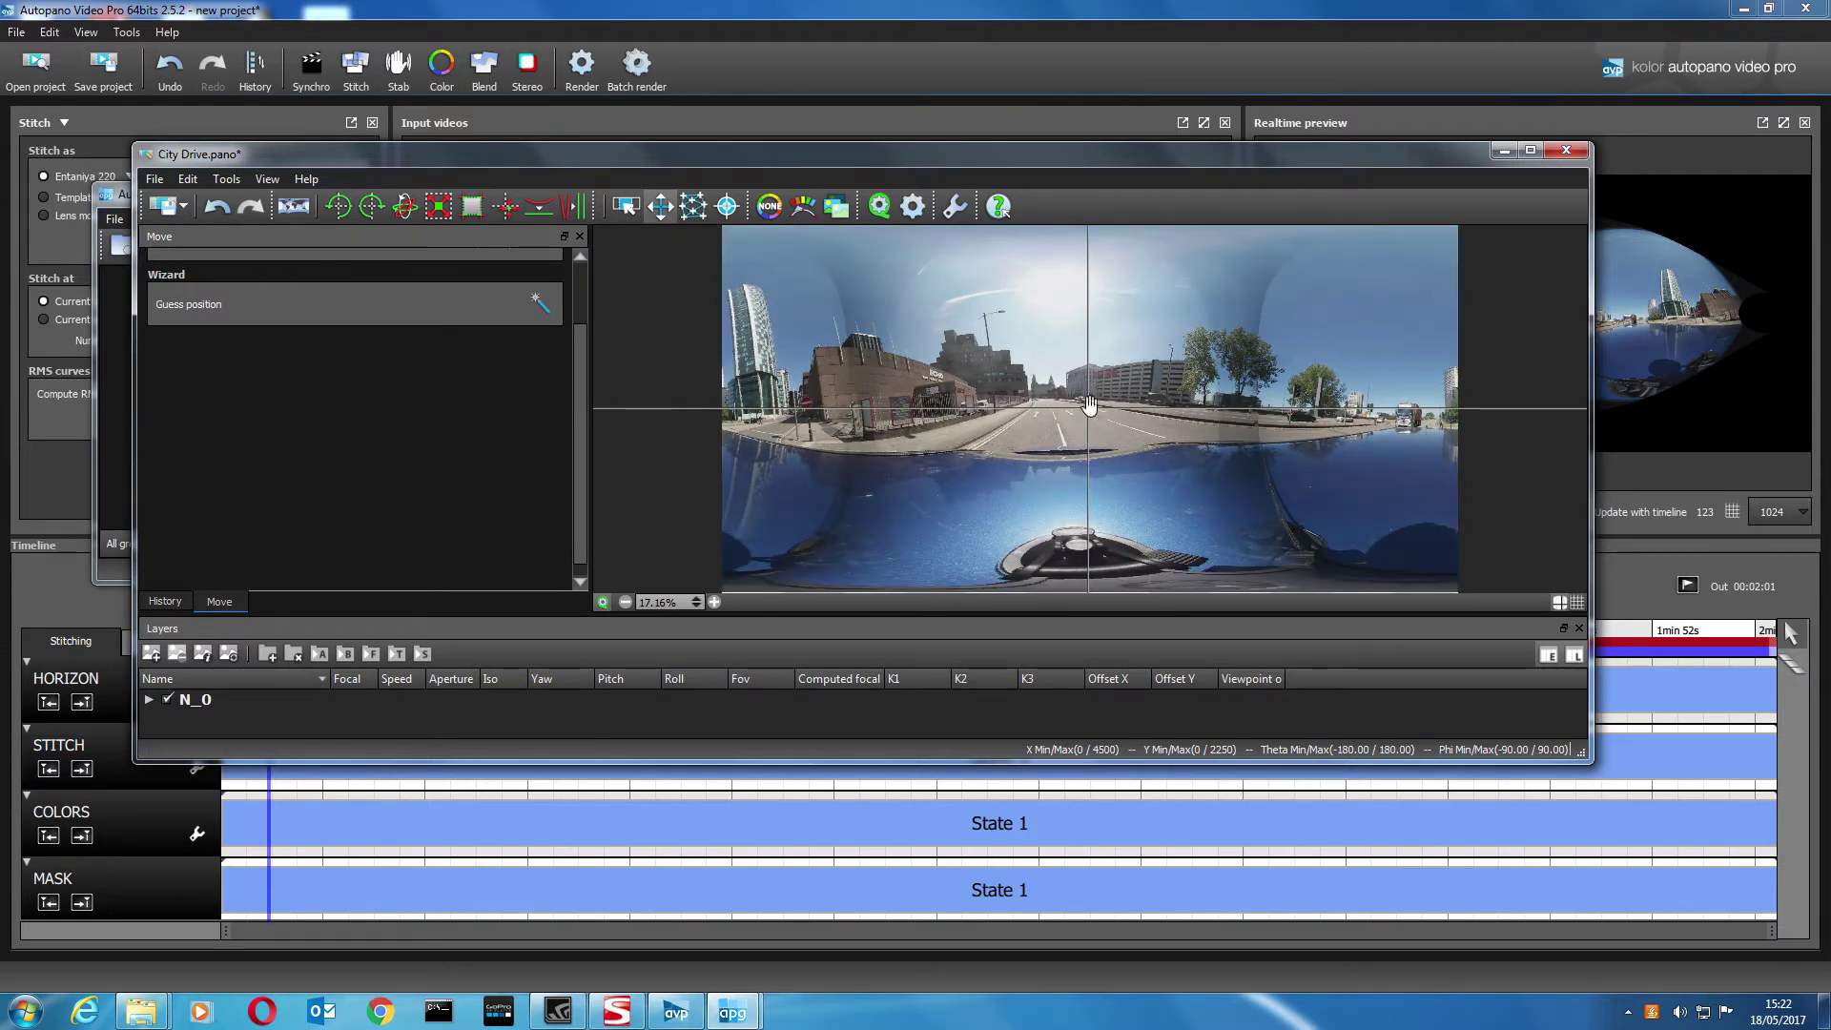
{"action": "left_click_drag", "start_coordinate": [1057, 383], "coordinate": [1089, 392]}
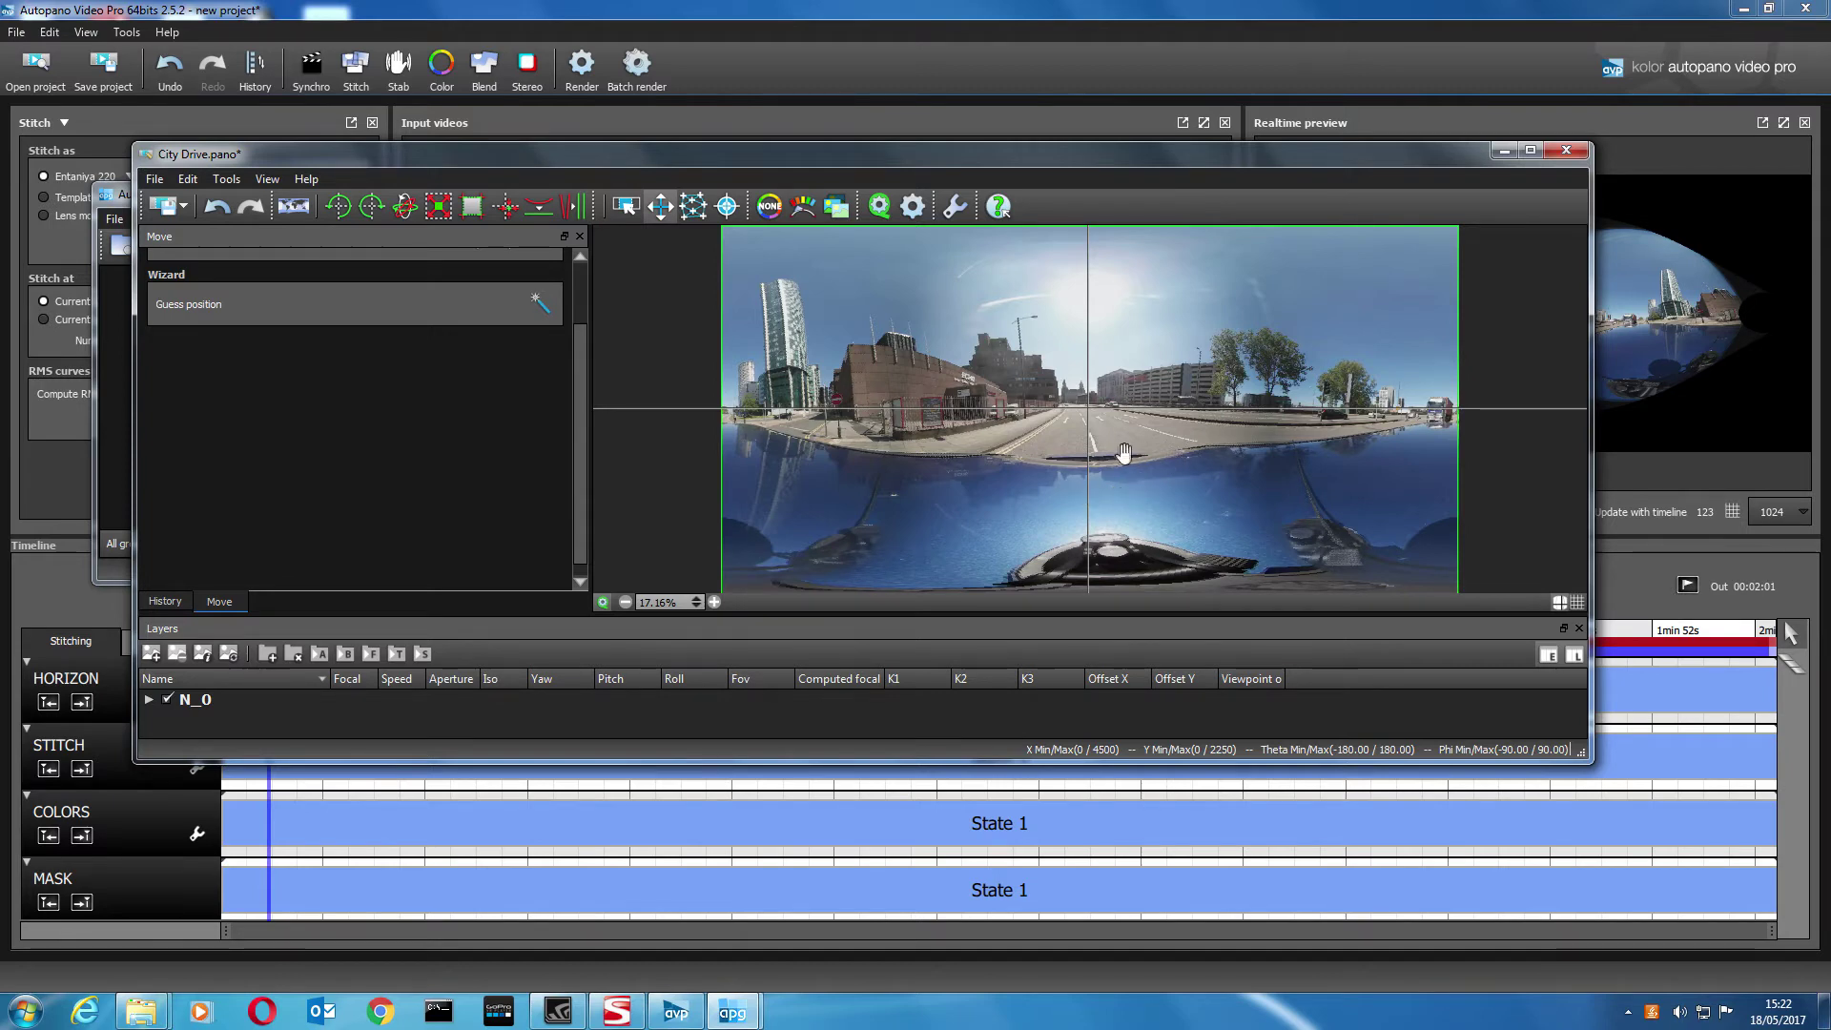
- Save the City Drive.pano panorama and switch back to the Autopano Video Pro project
{"action": "left_click_drag", "start_coordinate": [882, 157], "coordinate": [882, 219]}
{"action": "left_click", "coordinate": [154, 240]}
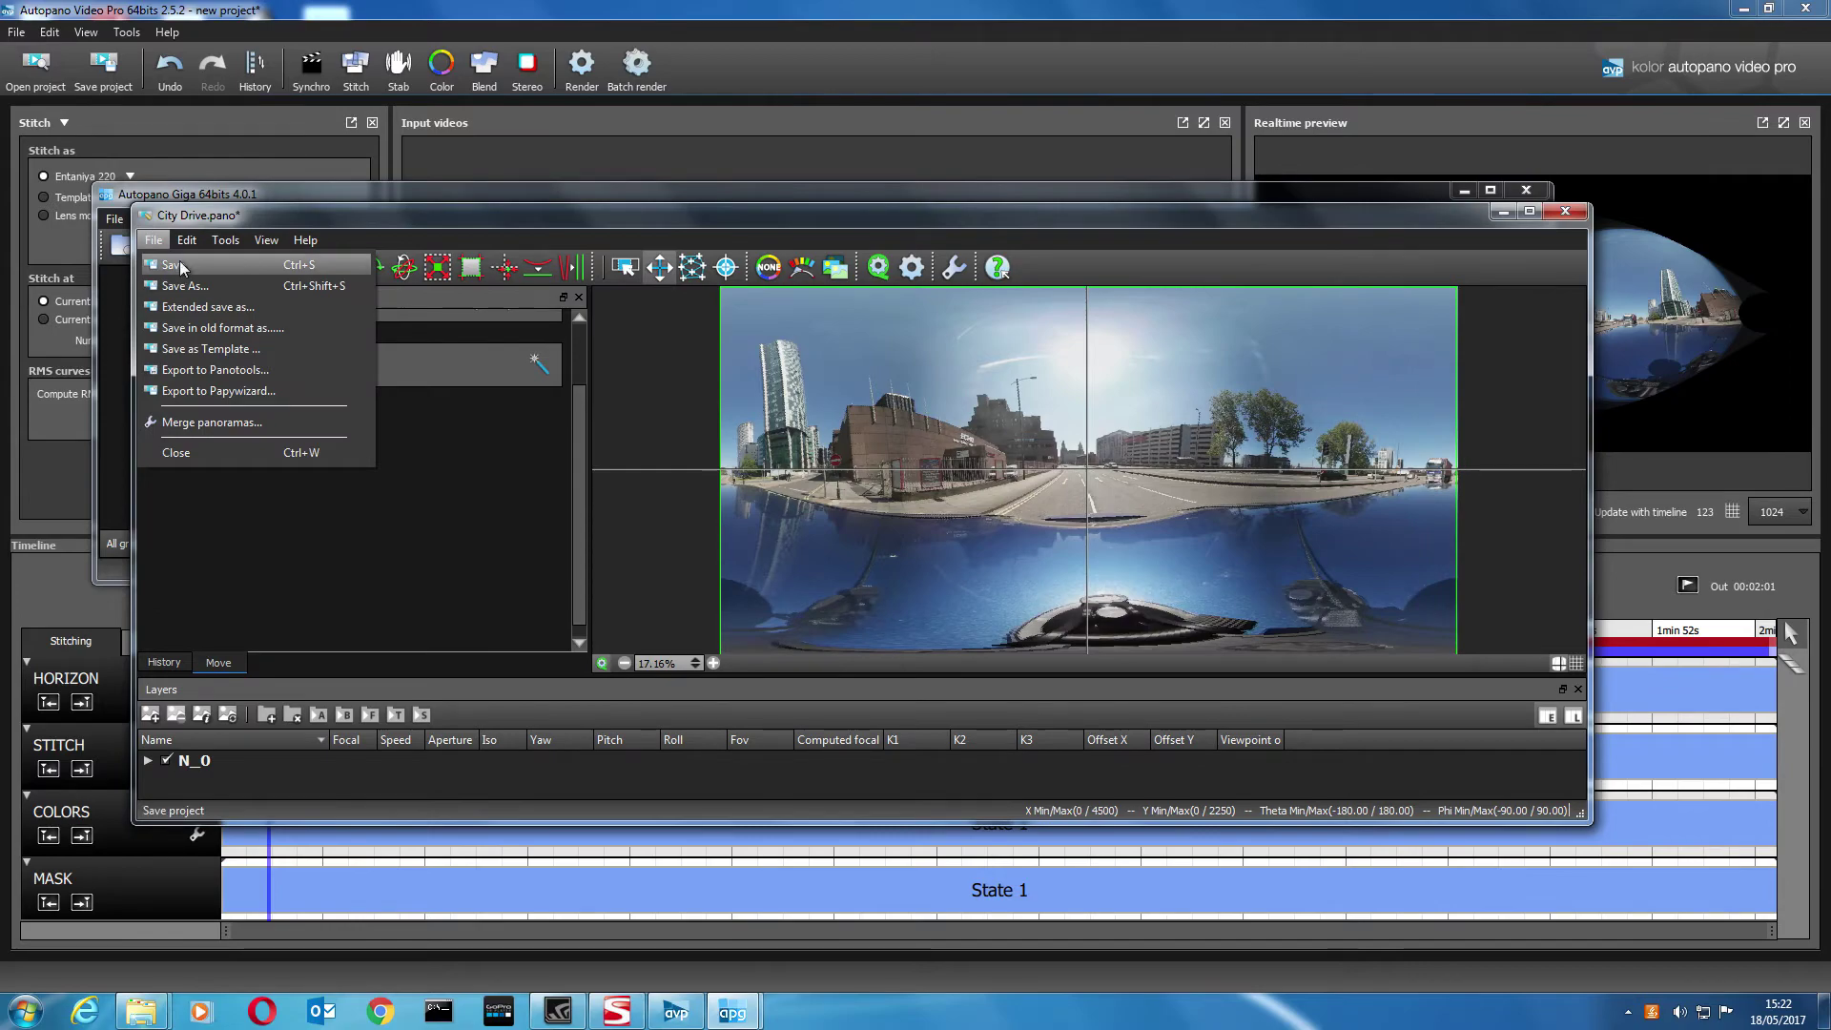
{"action": "left_click", "coordinate": [179, 262]}
{"action": "left_click_drag", "start_coordinate": [963, 235], "coordinate": [887, 508]}
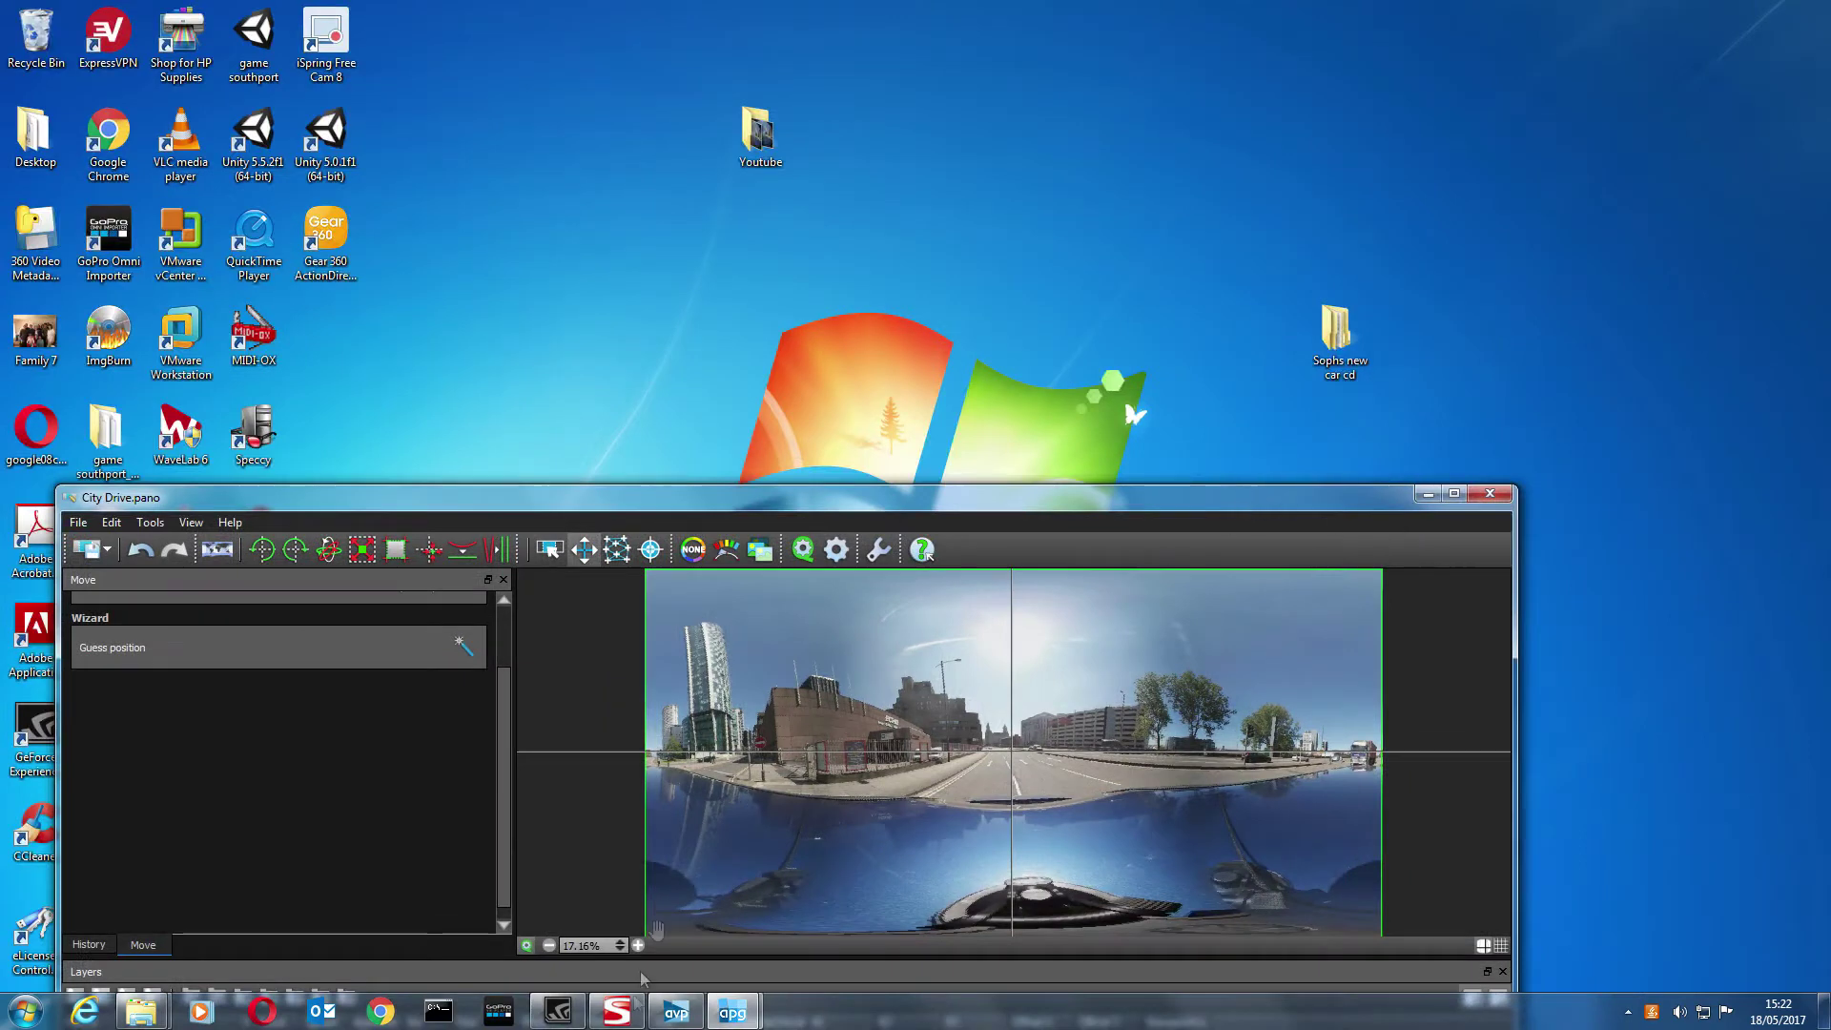
{"action": "left_click", "coordinate": [689, 1015]}
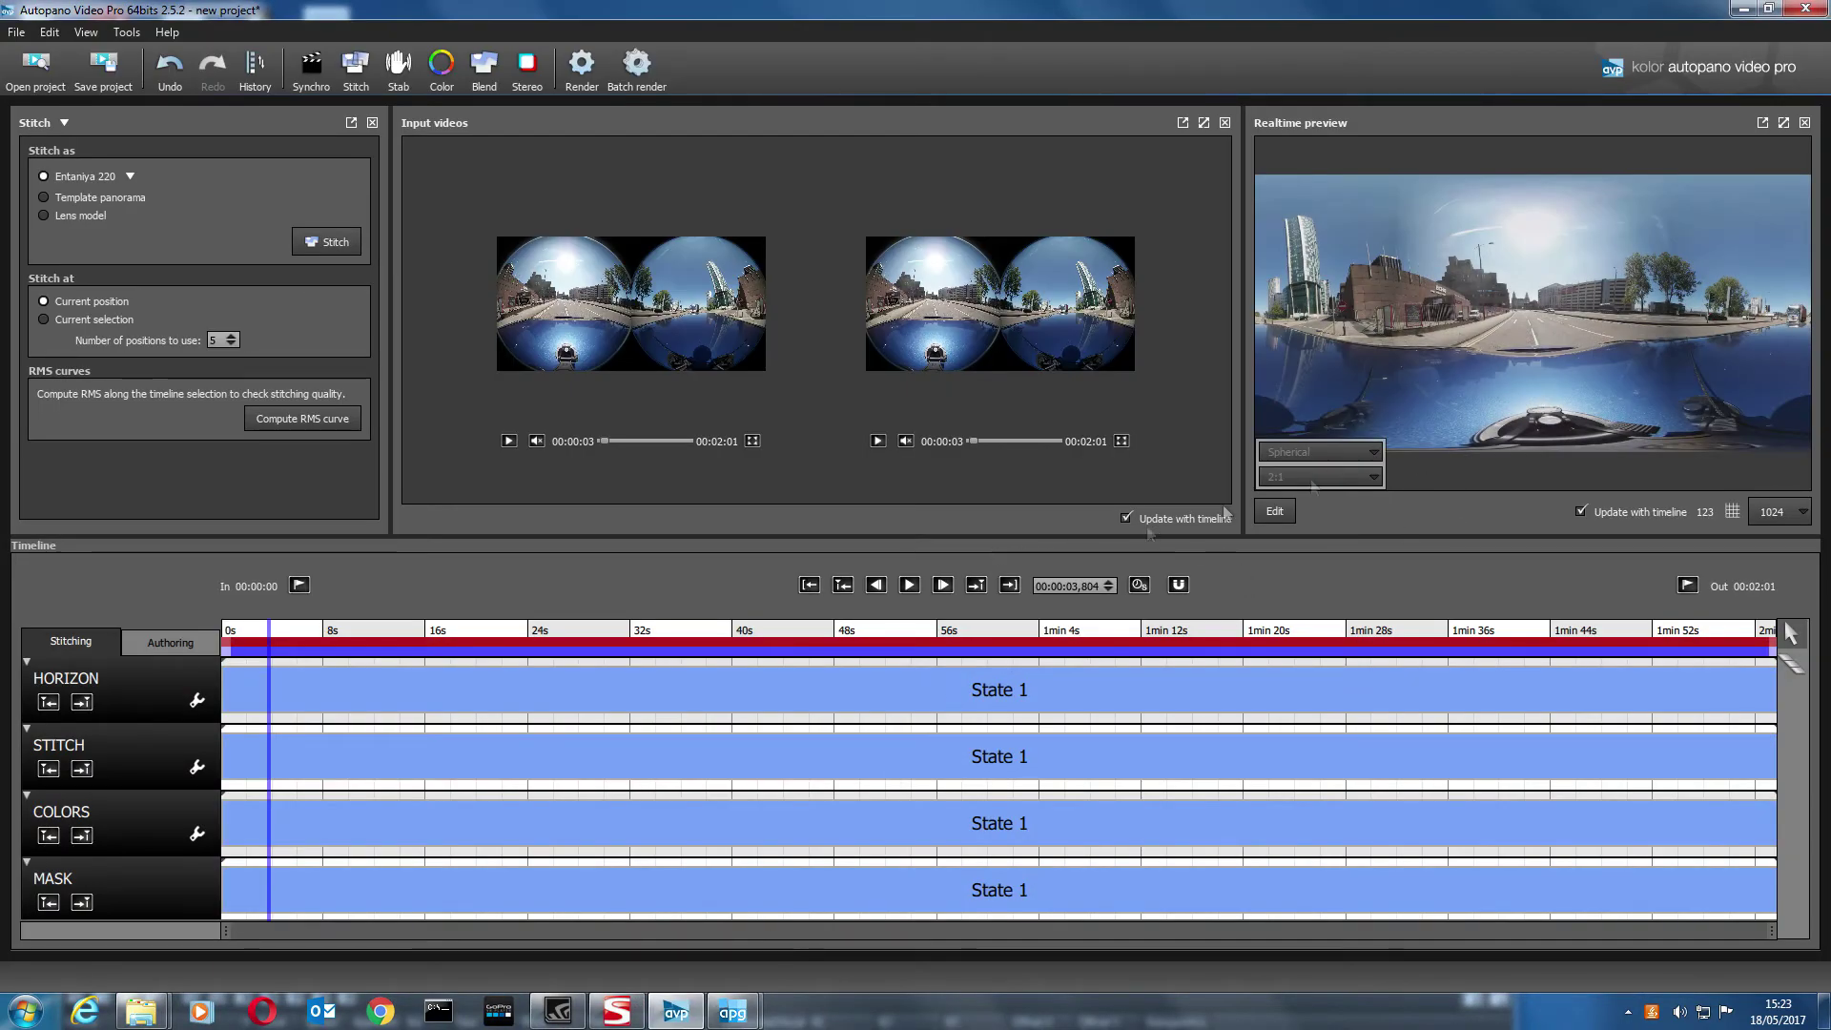
- Review the stitched video in the full-screen realtime preview, and pause playback at about 14 seconds
{"action": "left_click", "coordinate": [1783, 122]}
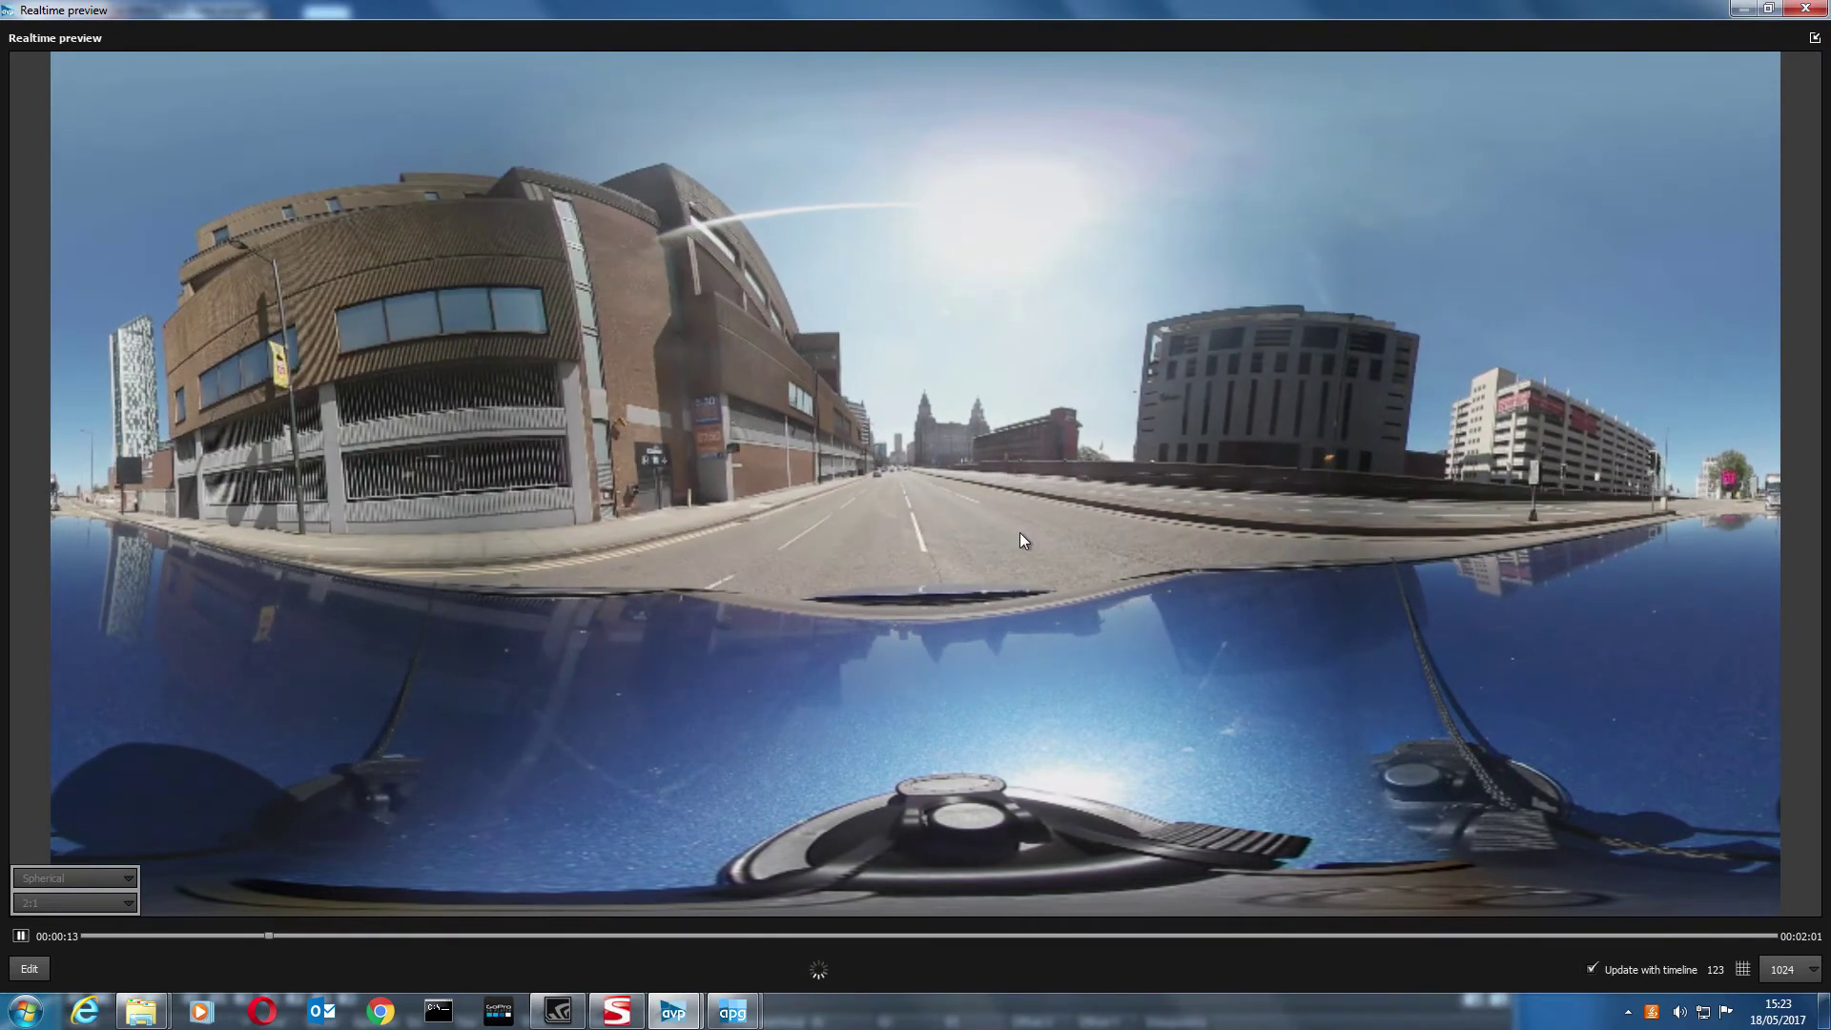
{"action": "left_click", "coordinate": [1799, 13]}
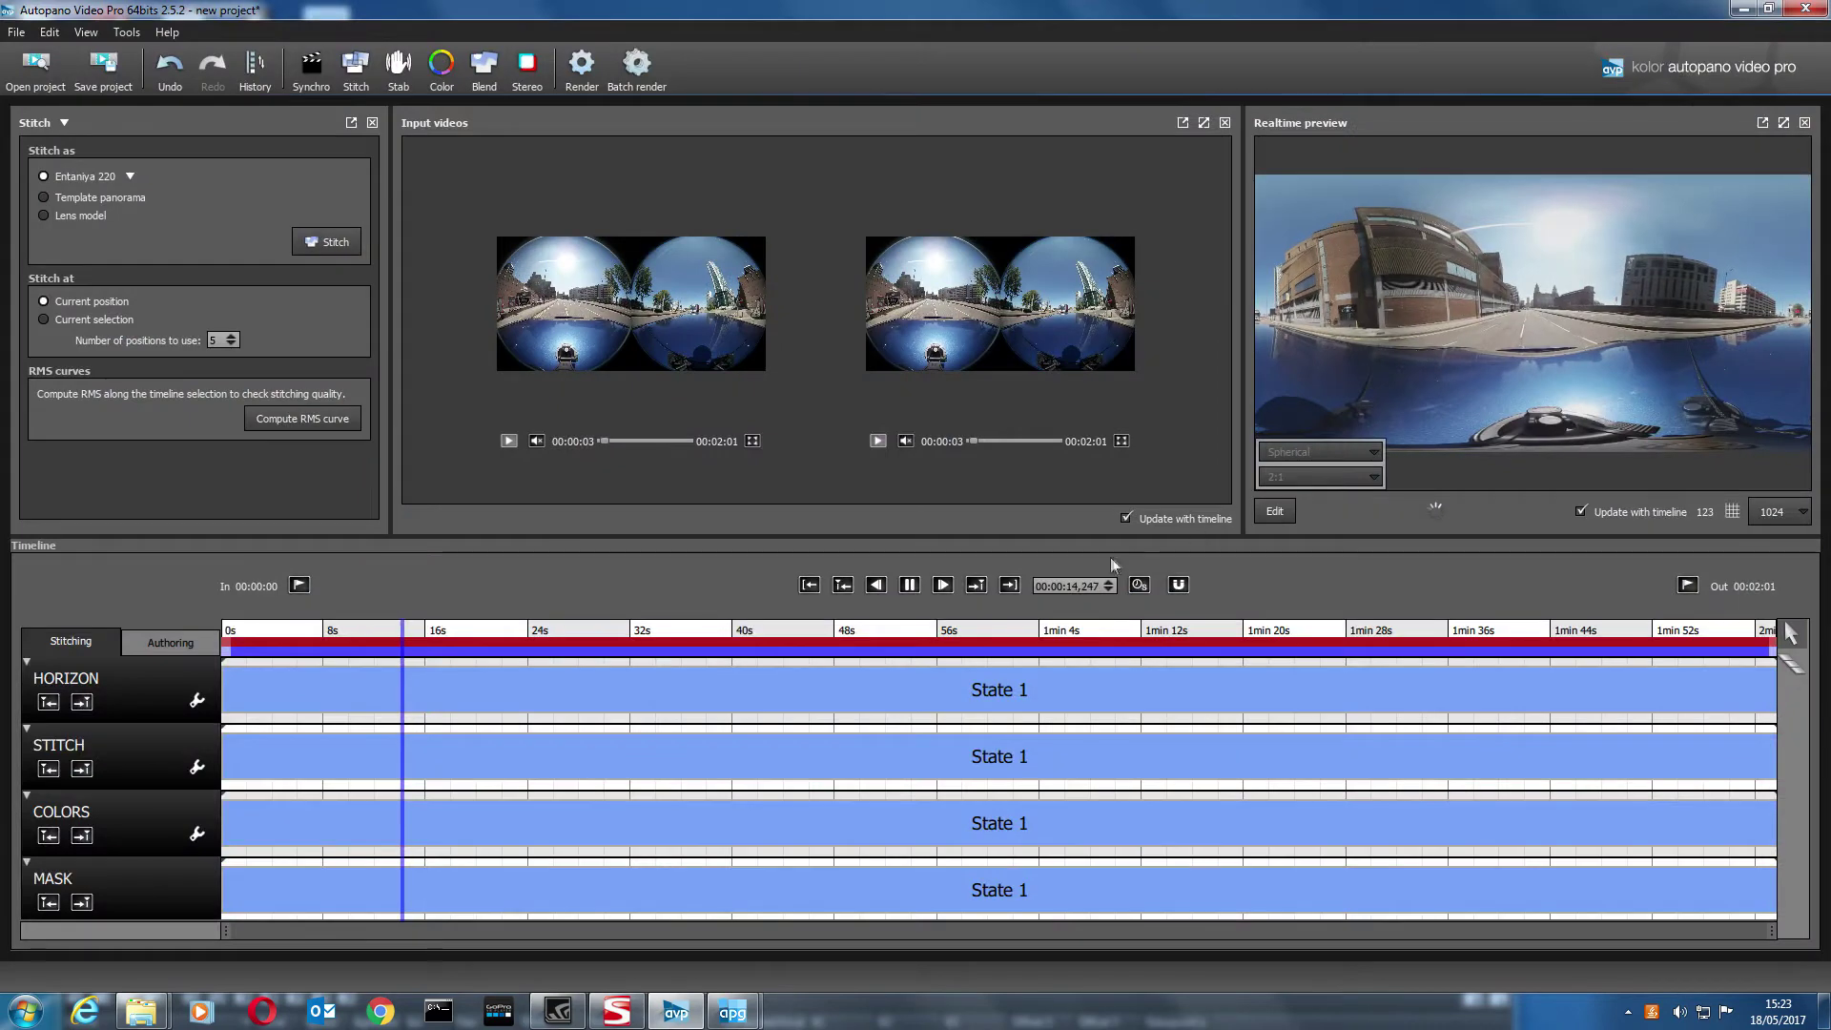
{"action": "left_click", "coordinate": [909, 584]}
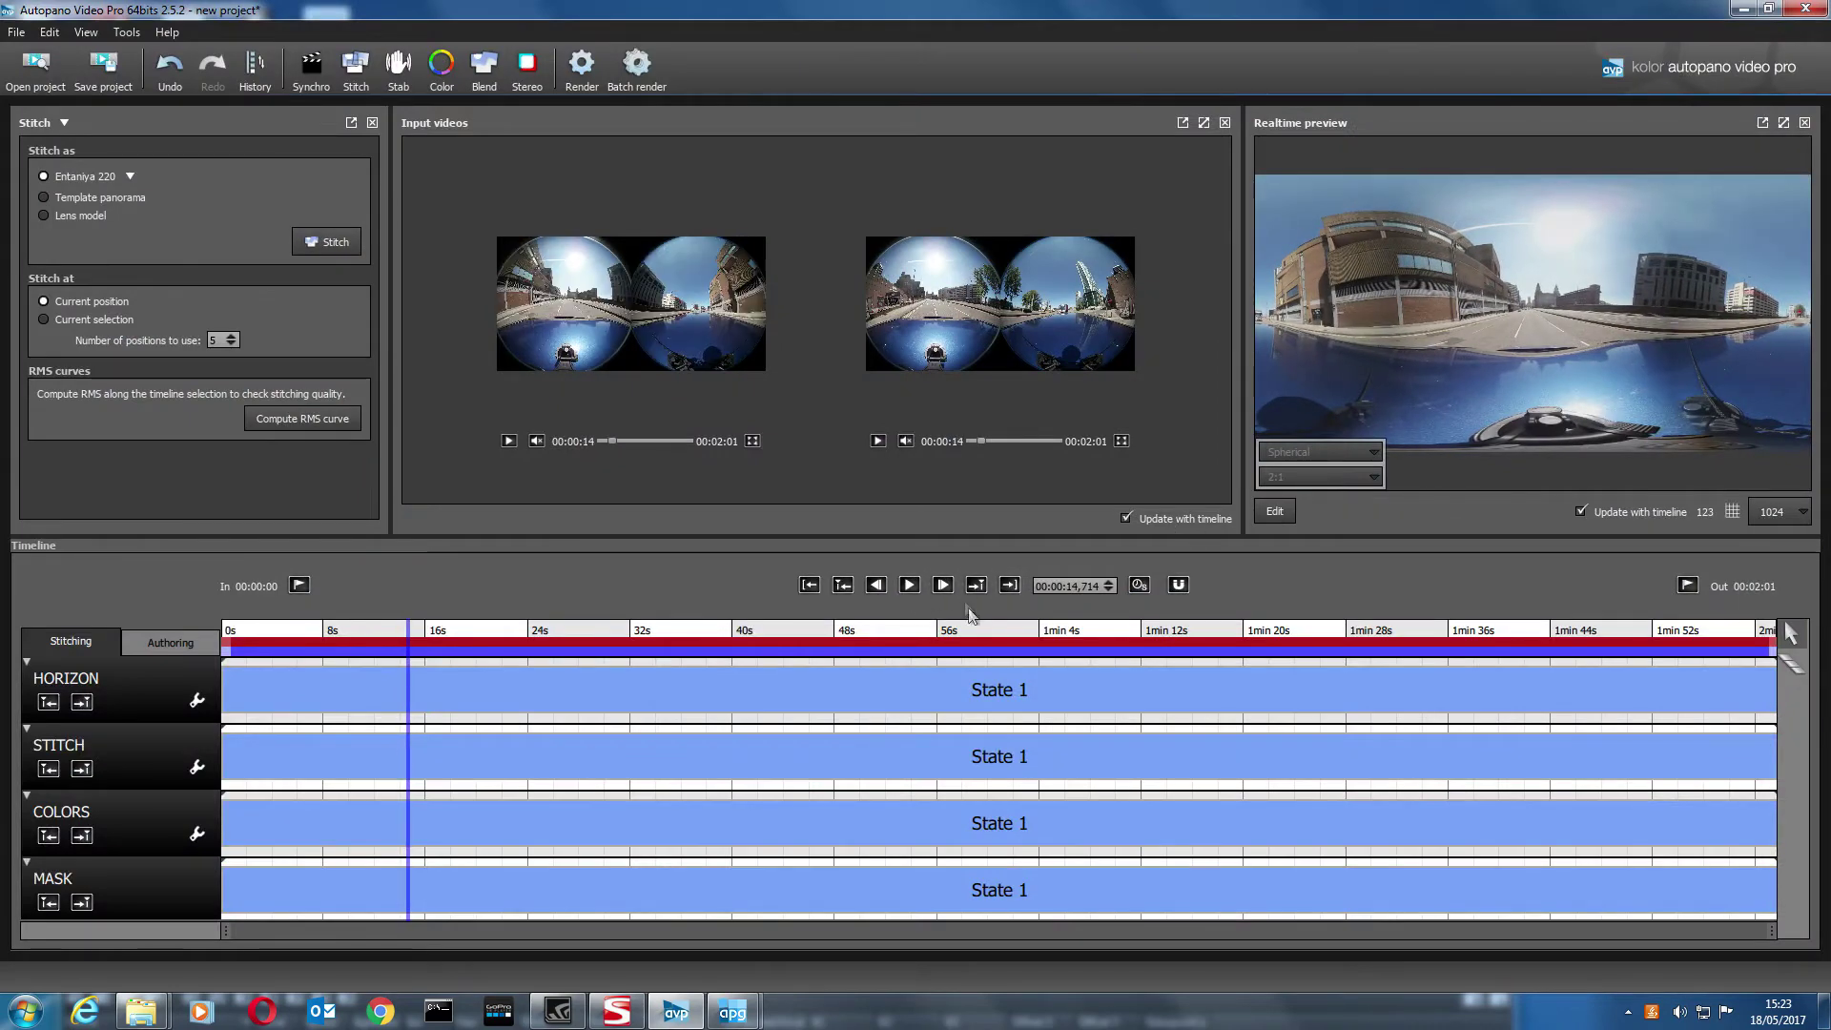
- Save the project under the name Drive in the Youtube folder on the Desktop
{"action": "left_click", "coordinate": [16, 31]}
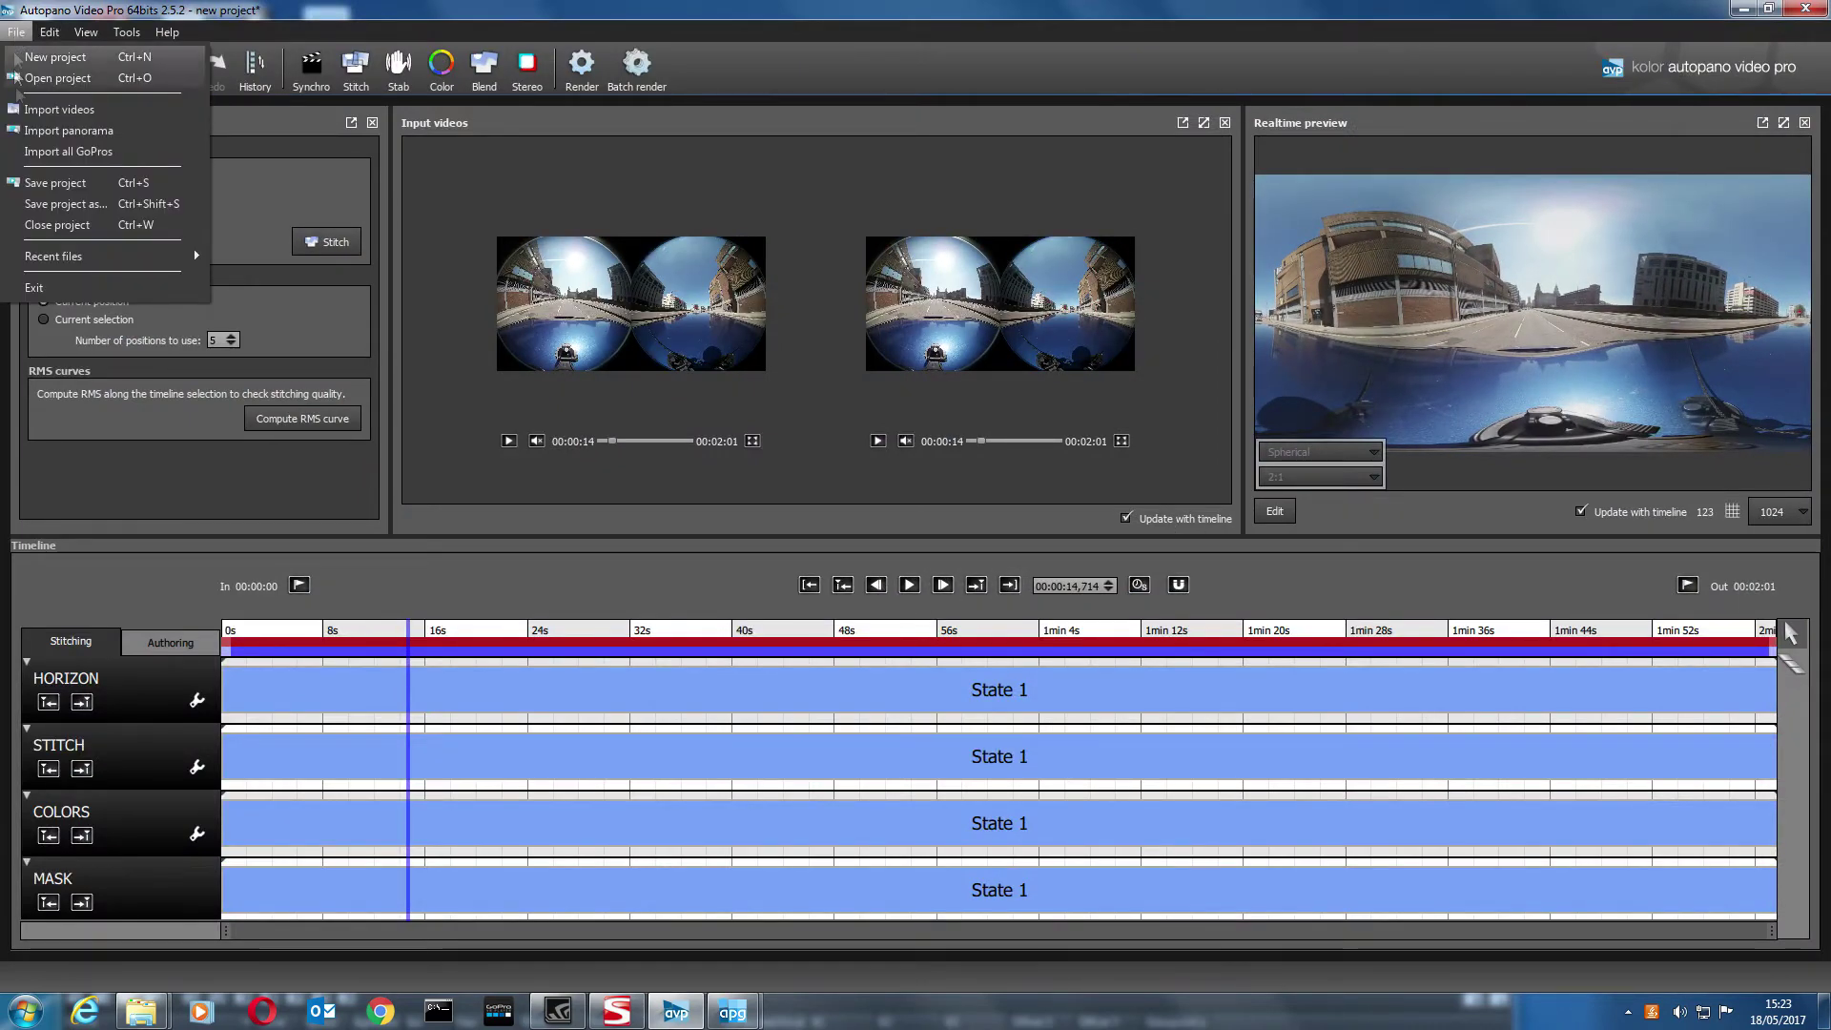
{"action": "left_click", "coordinate": [80, 204]}
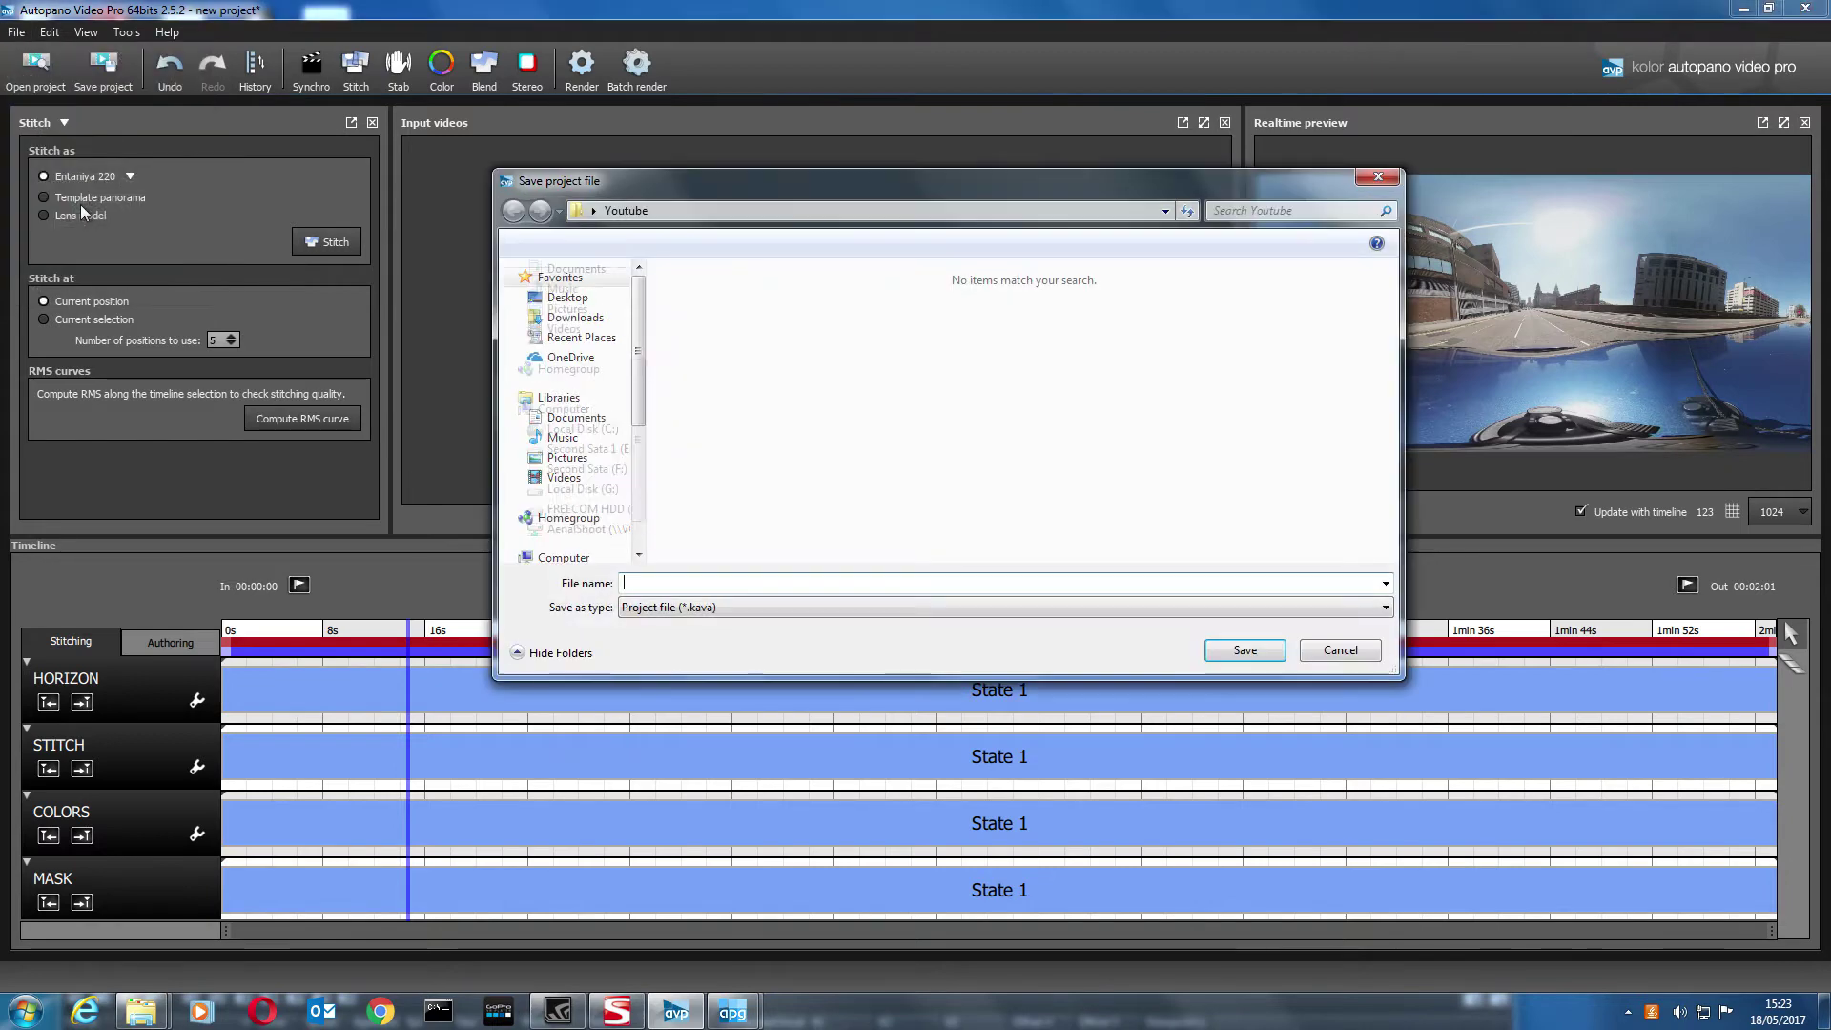
{"action": "left_click", "coordinate": [568, 297]}
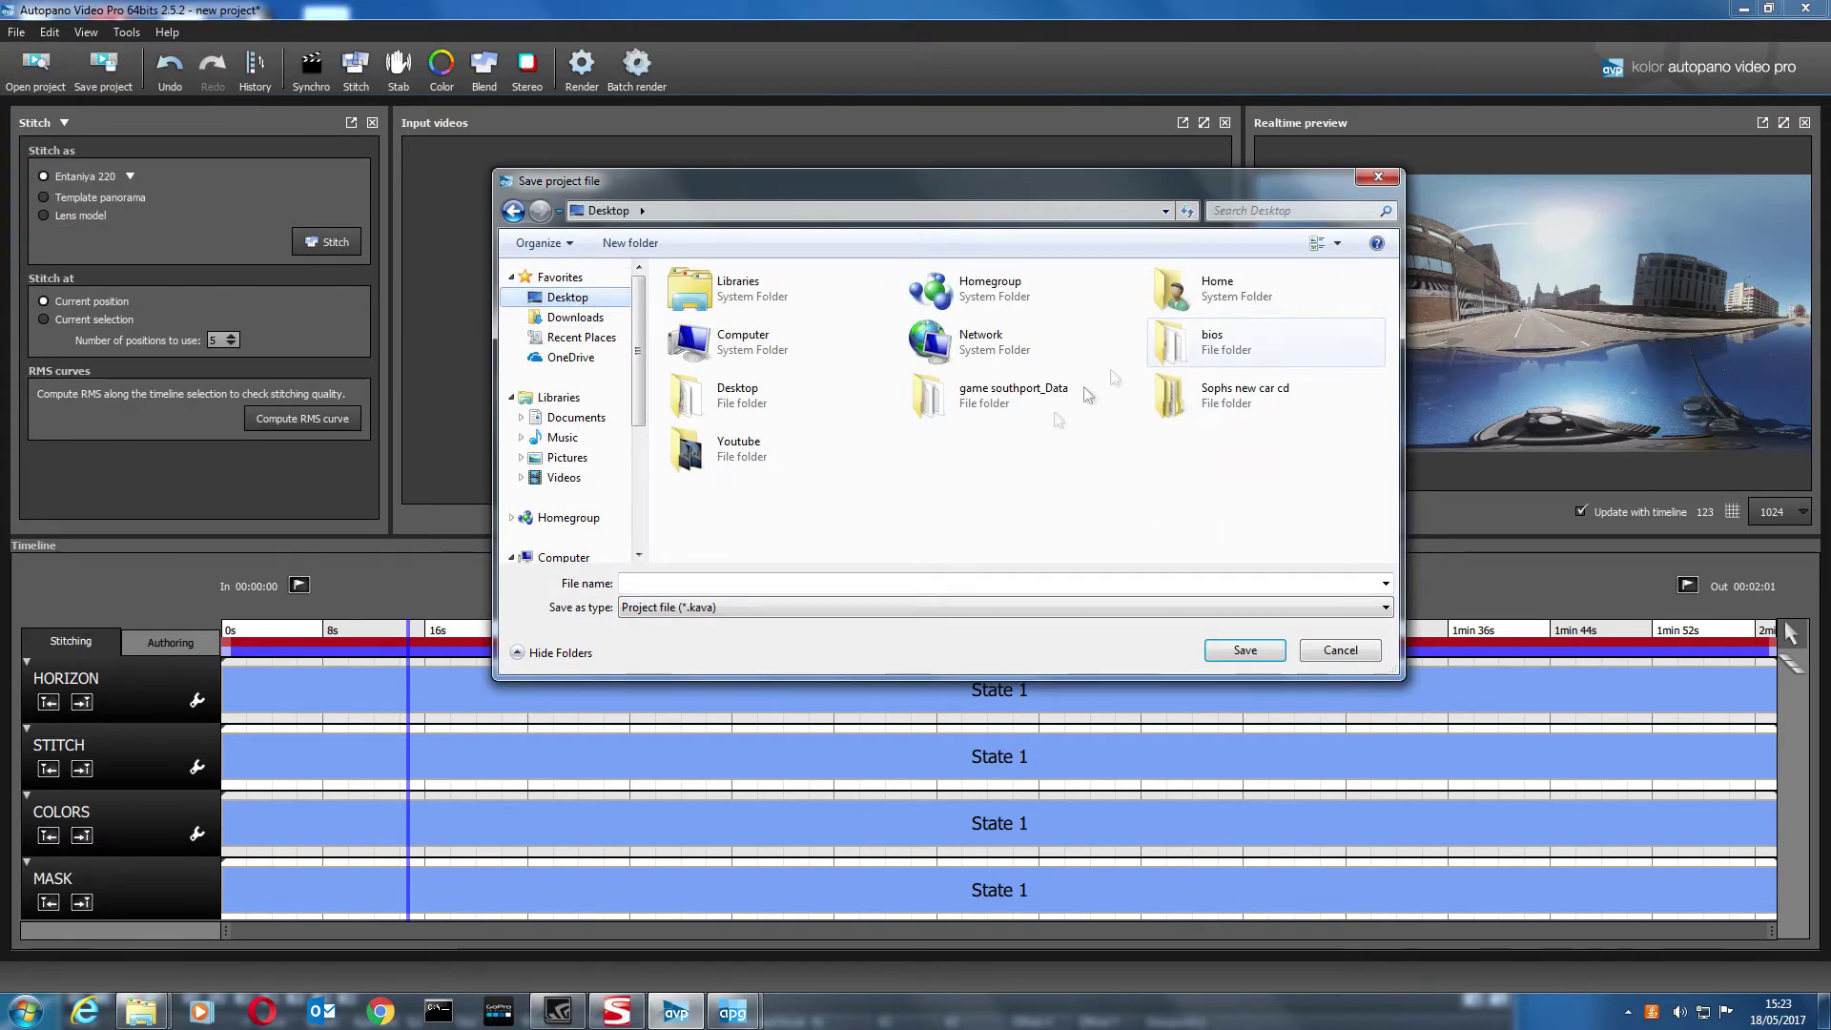
{"action": "left_click", "coordinate": [739, 451]}
{"action": "double_click", "coordinate": [740, 451]}
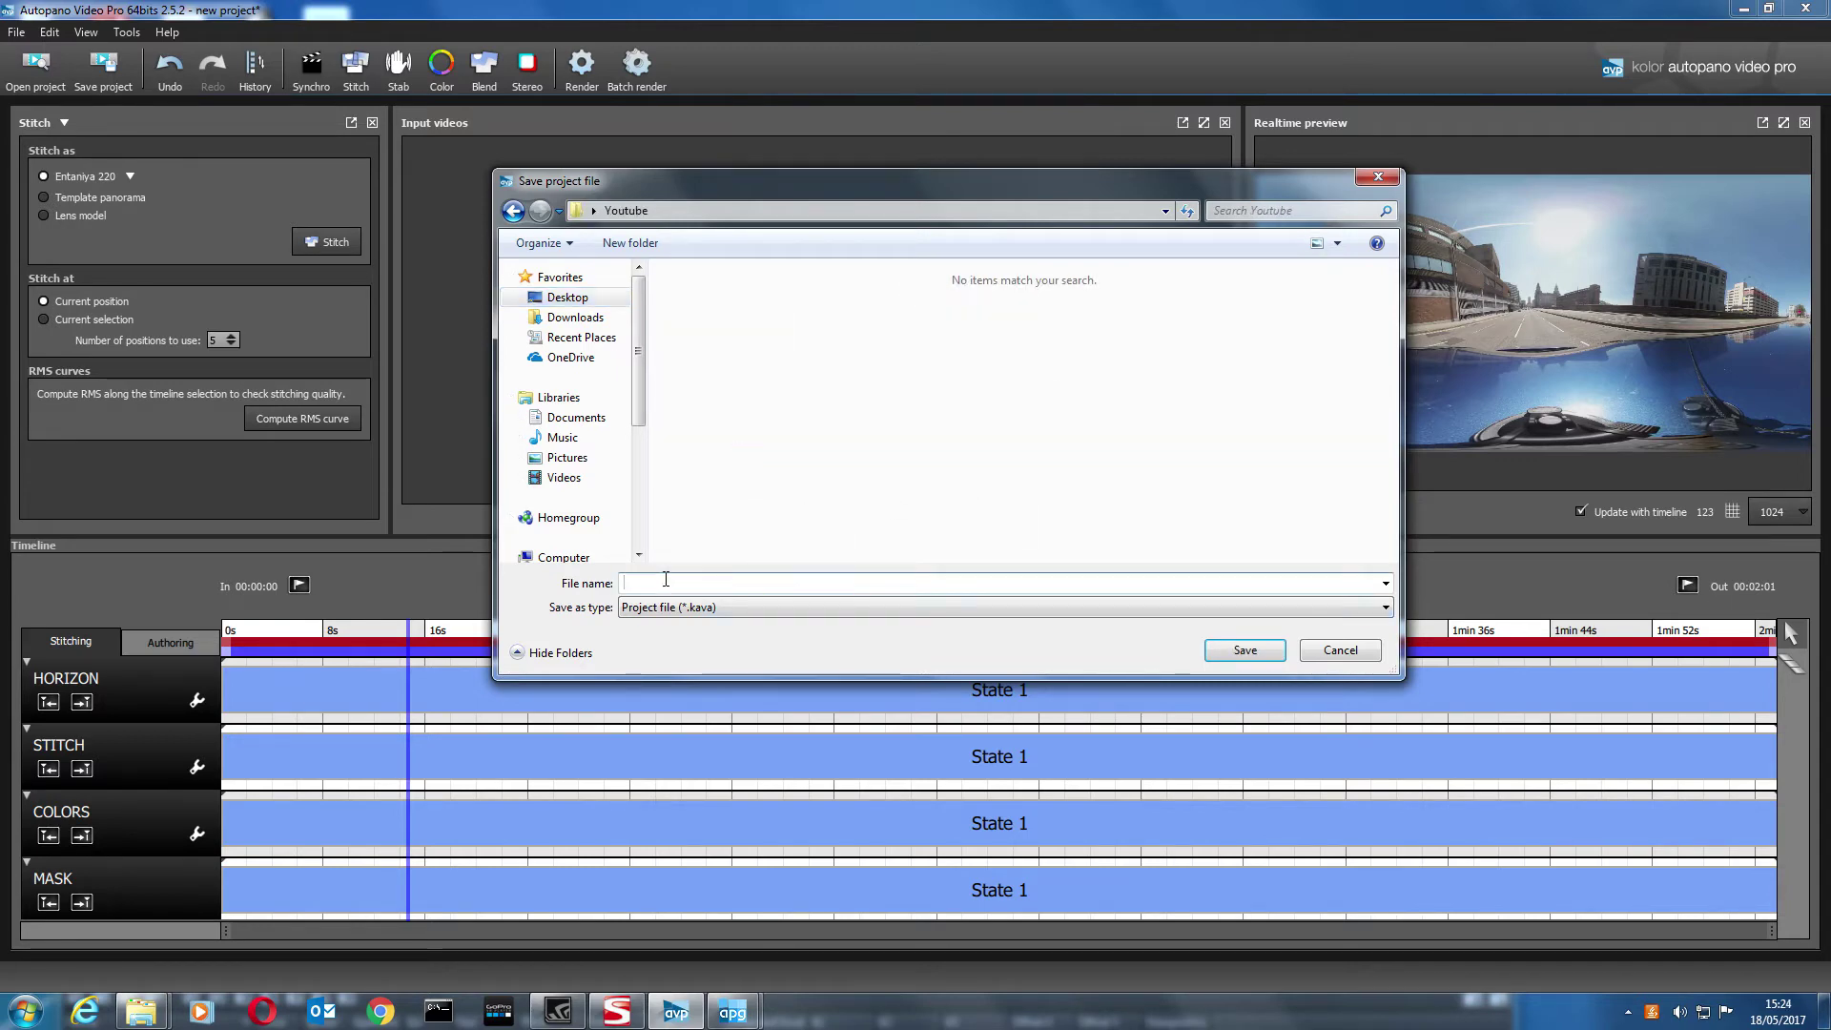
{"action": "type", "text": "Drive"}
{"action": "left_click", "coordinate": [1245, 650]}
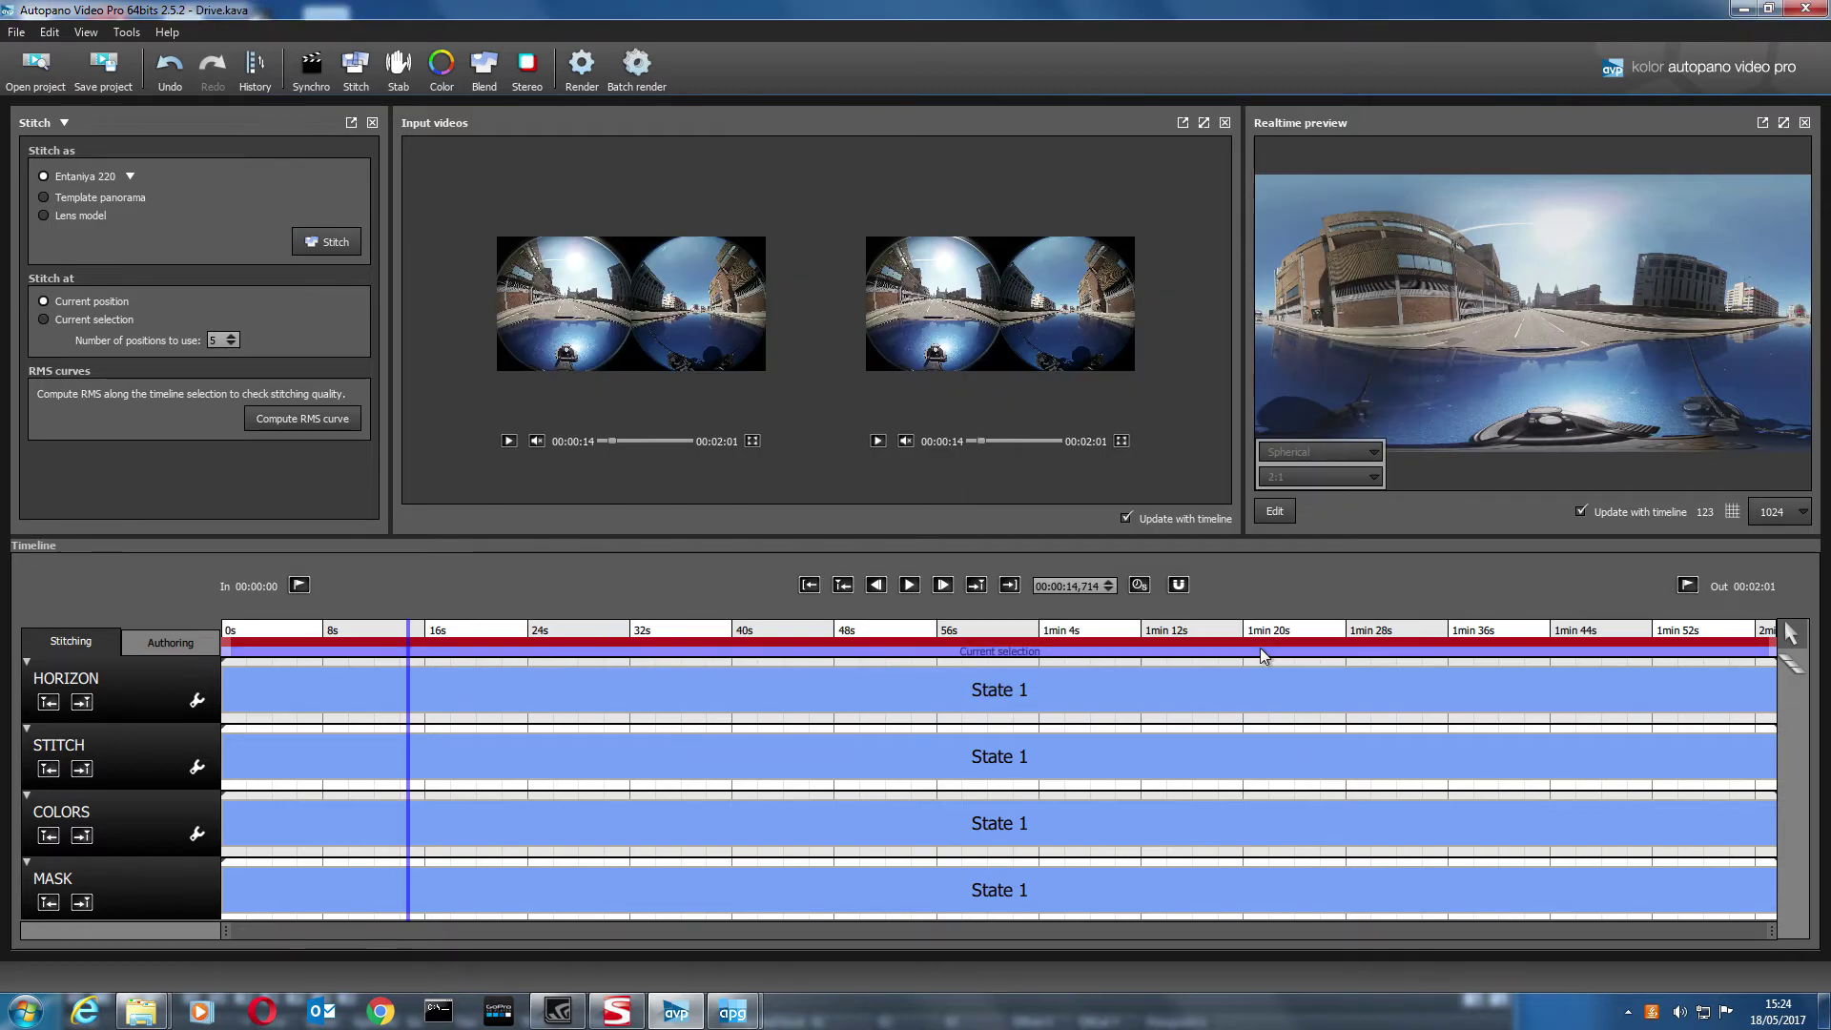
- Close the old City Drive.pano window and reopen the panorama for editing at the current frame with its control points shown
{"action": "mouse_move", "coordinate": [731, 1015]}
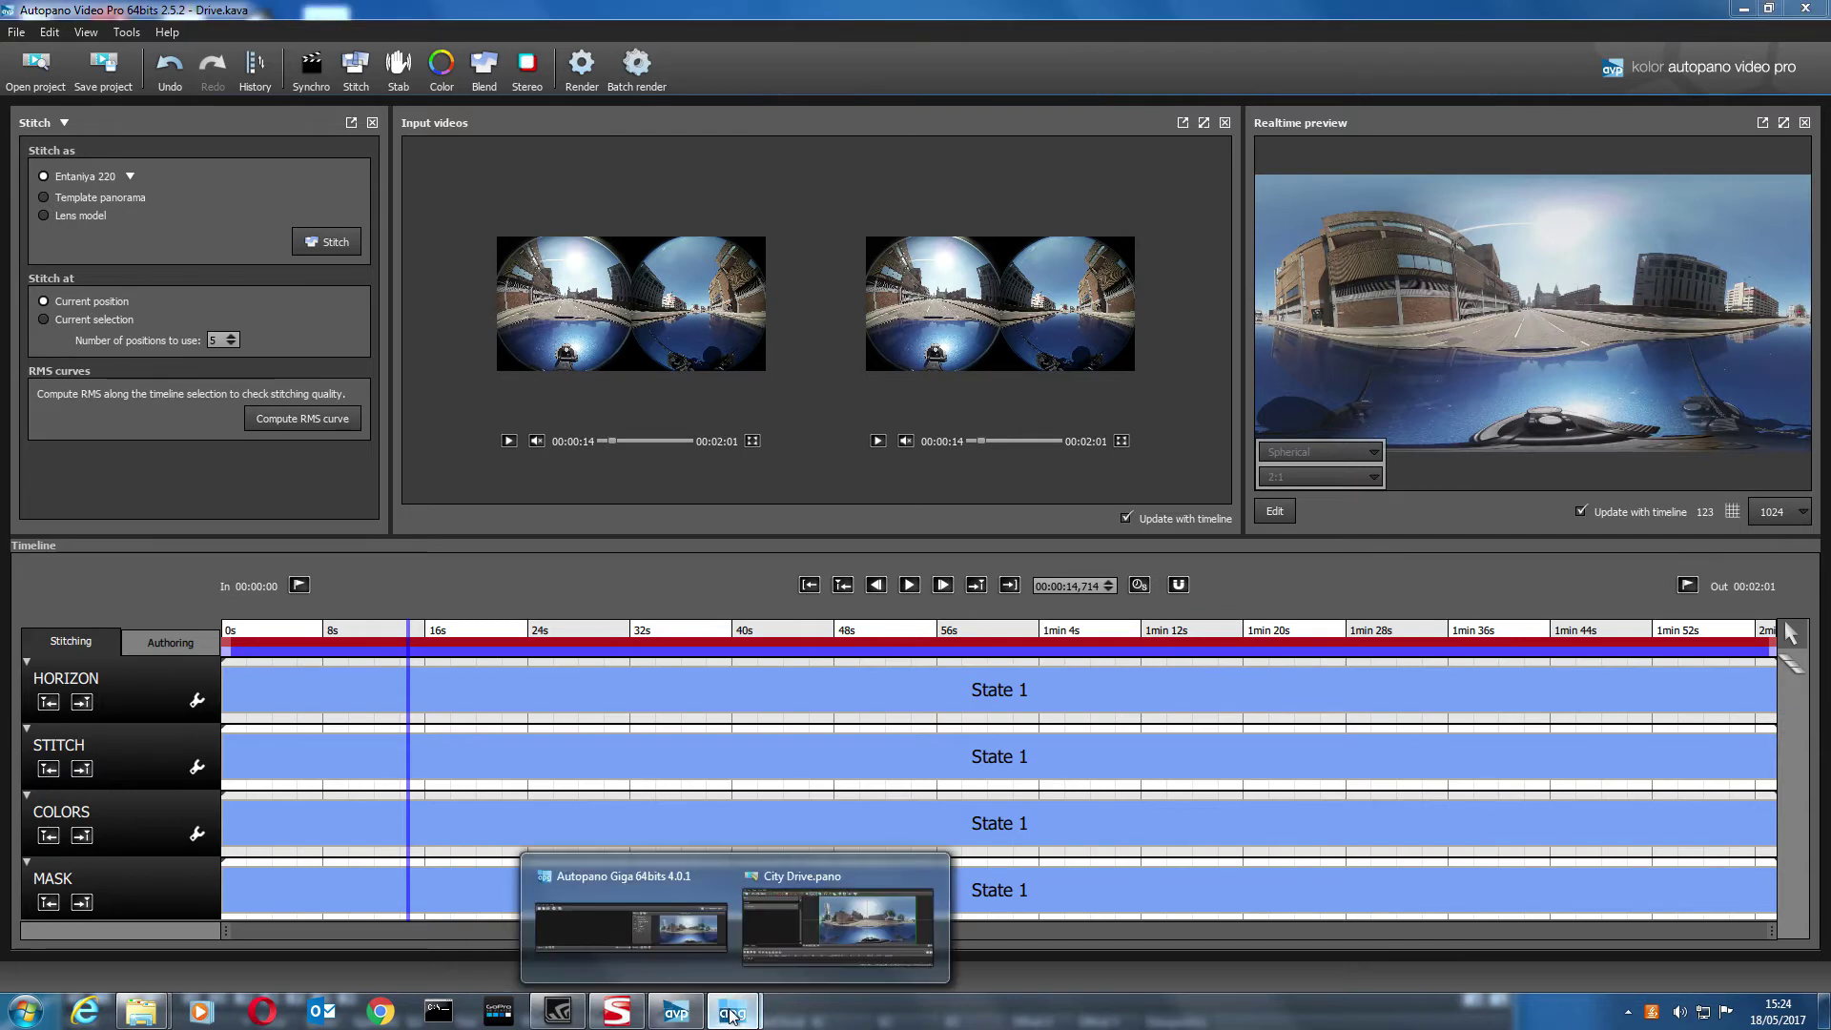
{"action": "left_click", "coordinate": [830, 930]}
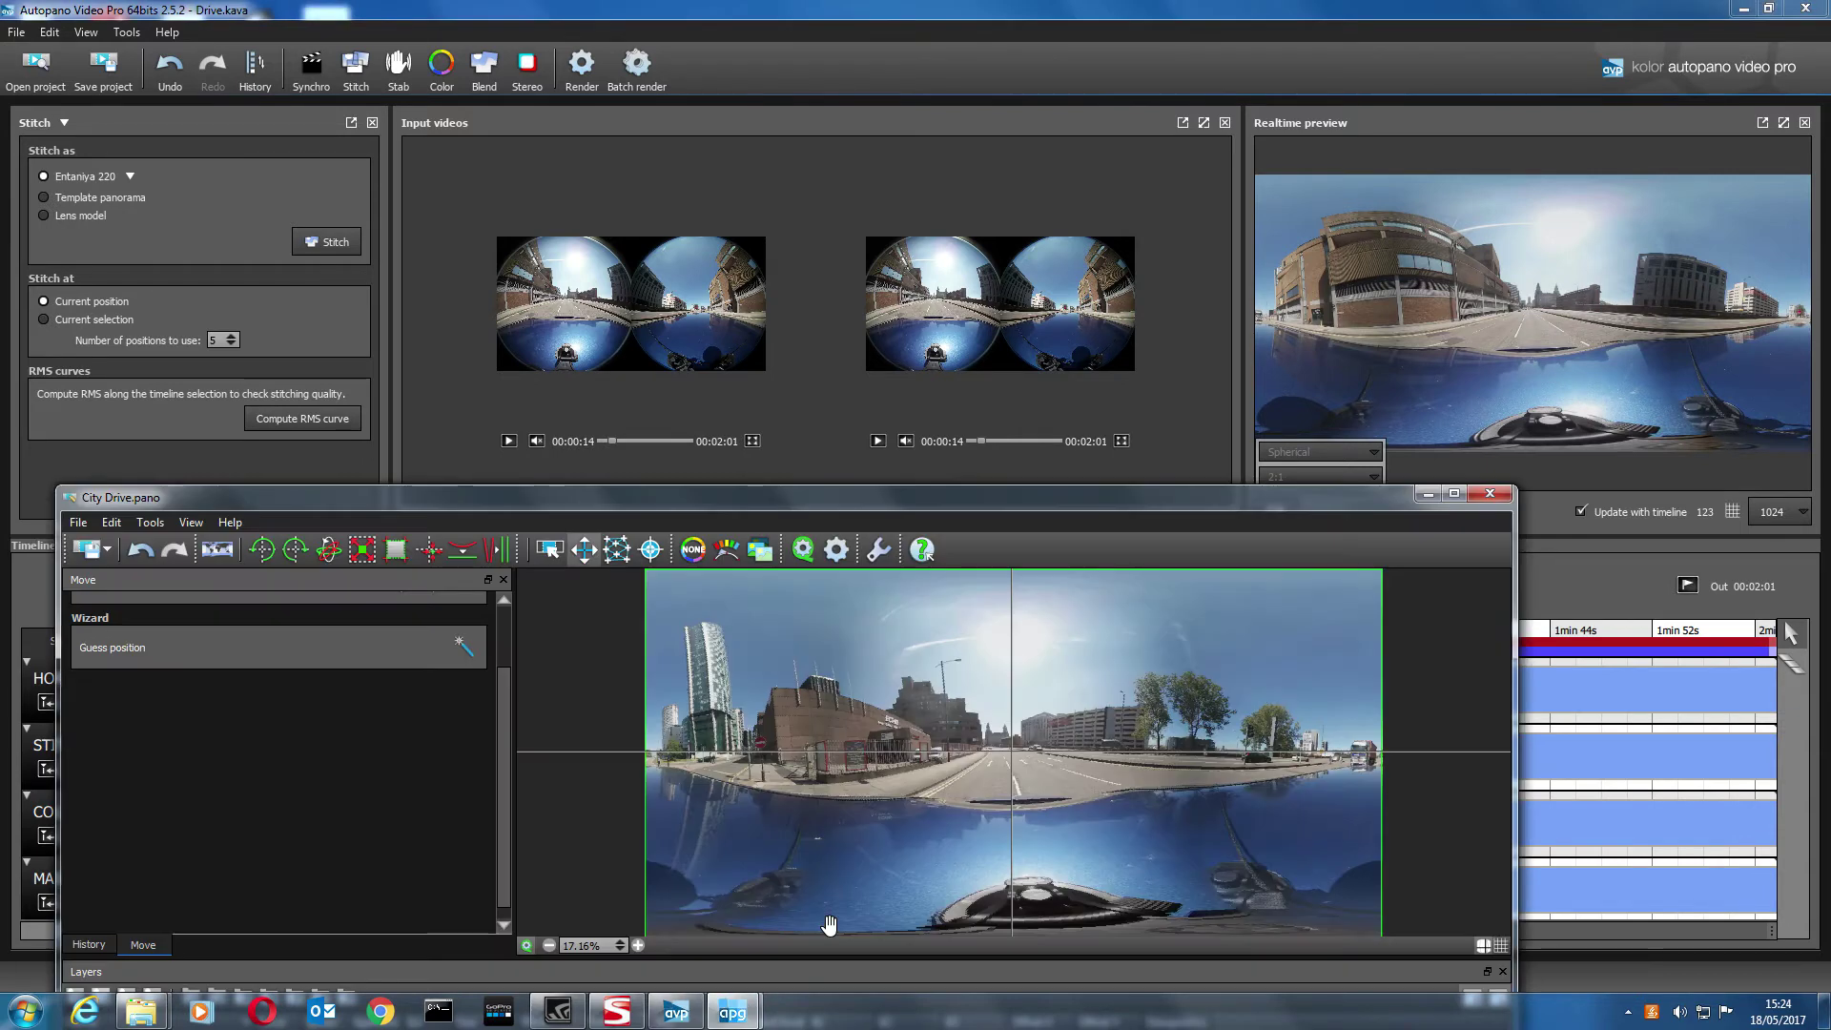
{"action": "left_click", "coordinate": [1493, 492]}
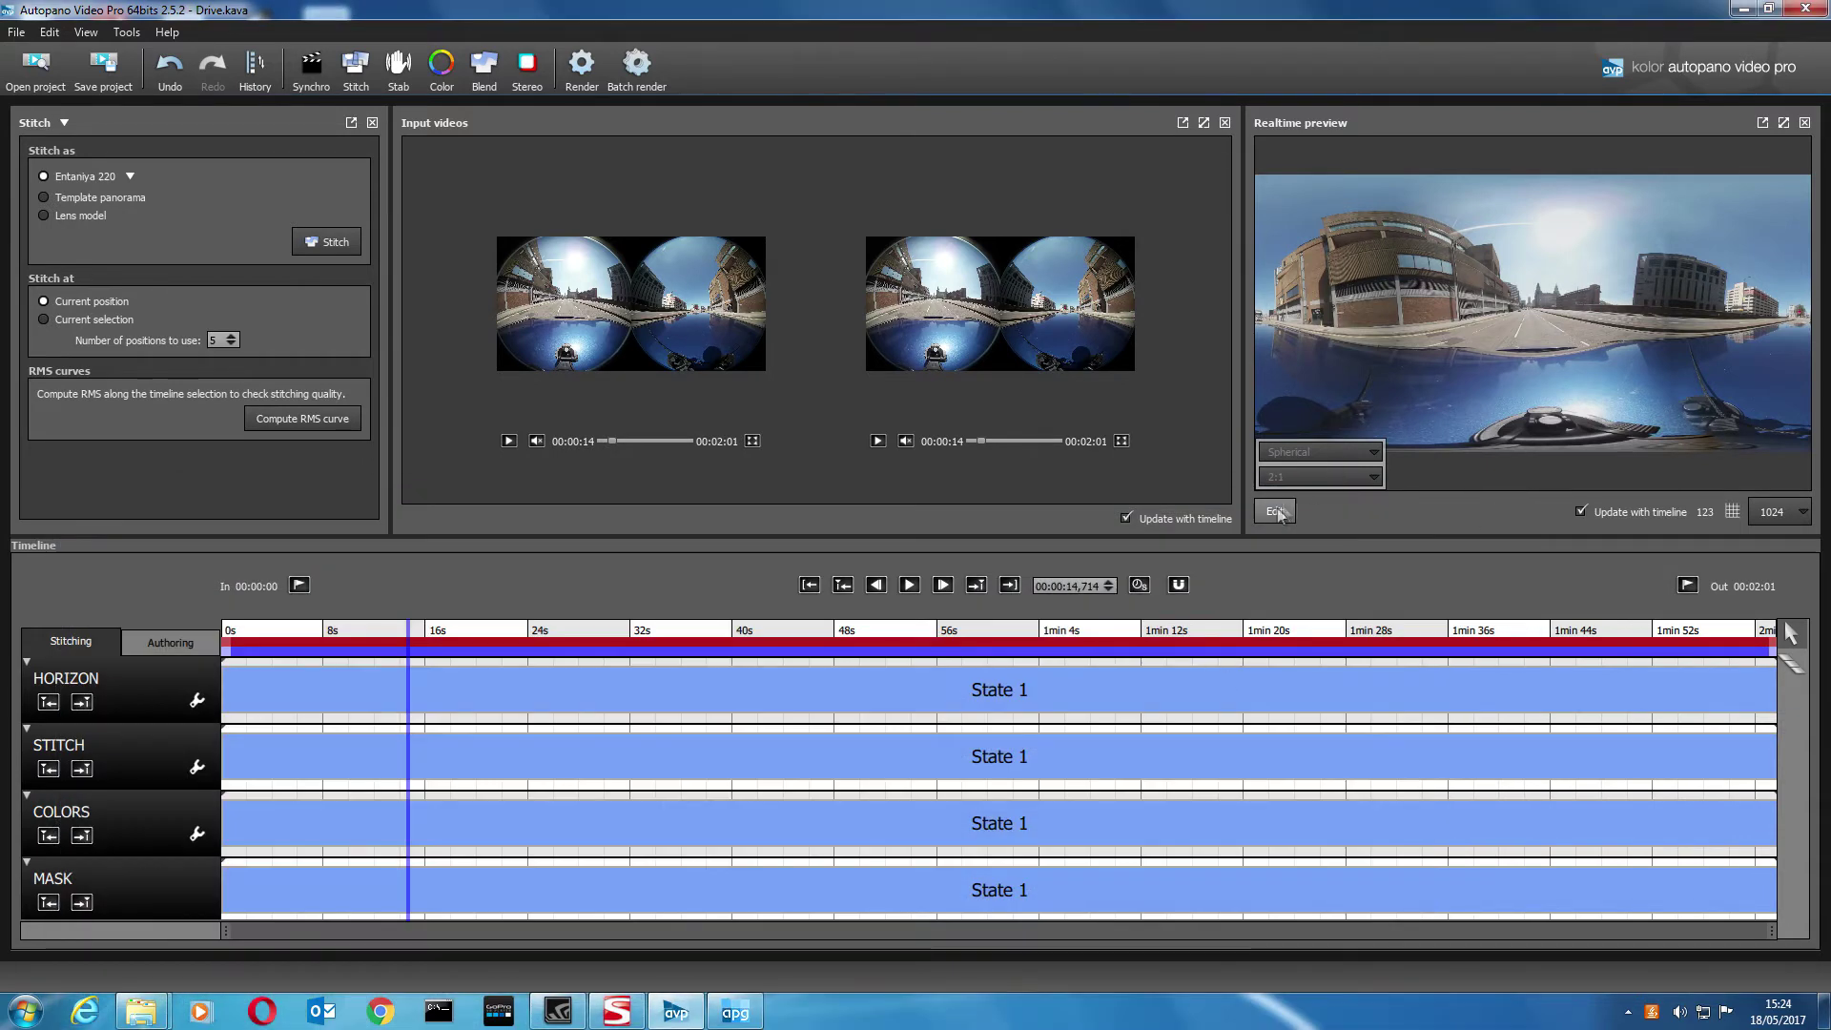
{"action": "left_click", "coordinate": [1279, 511]}
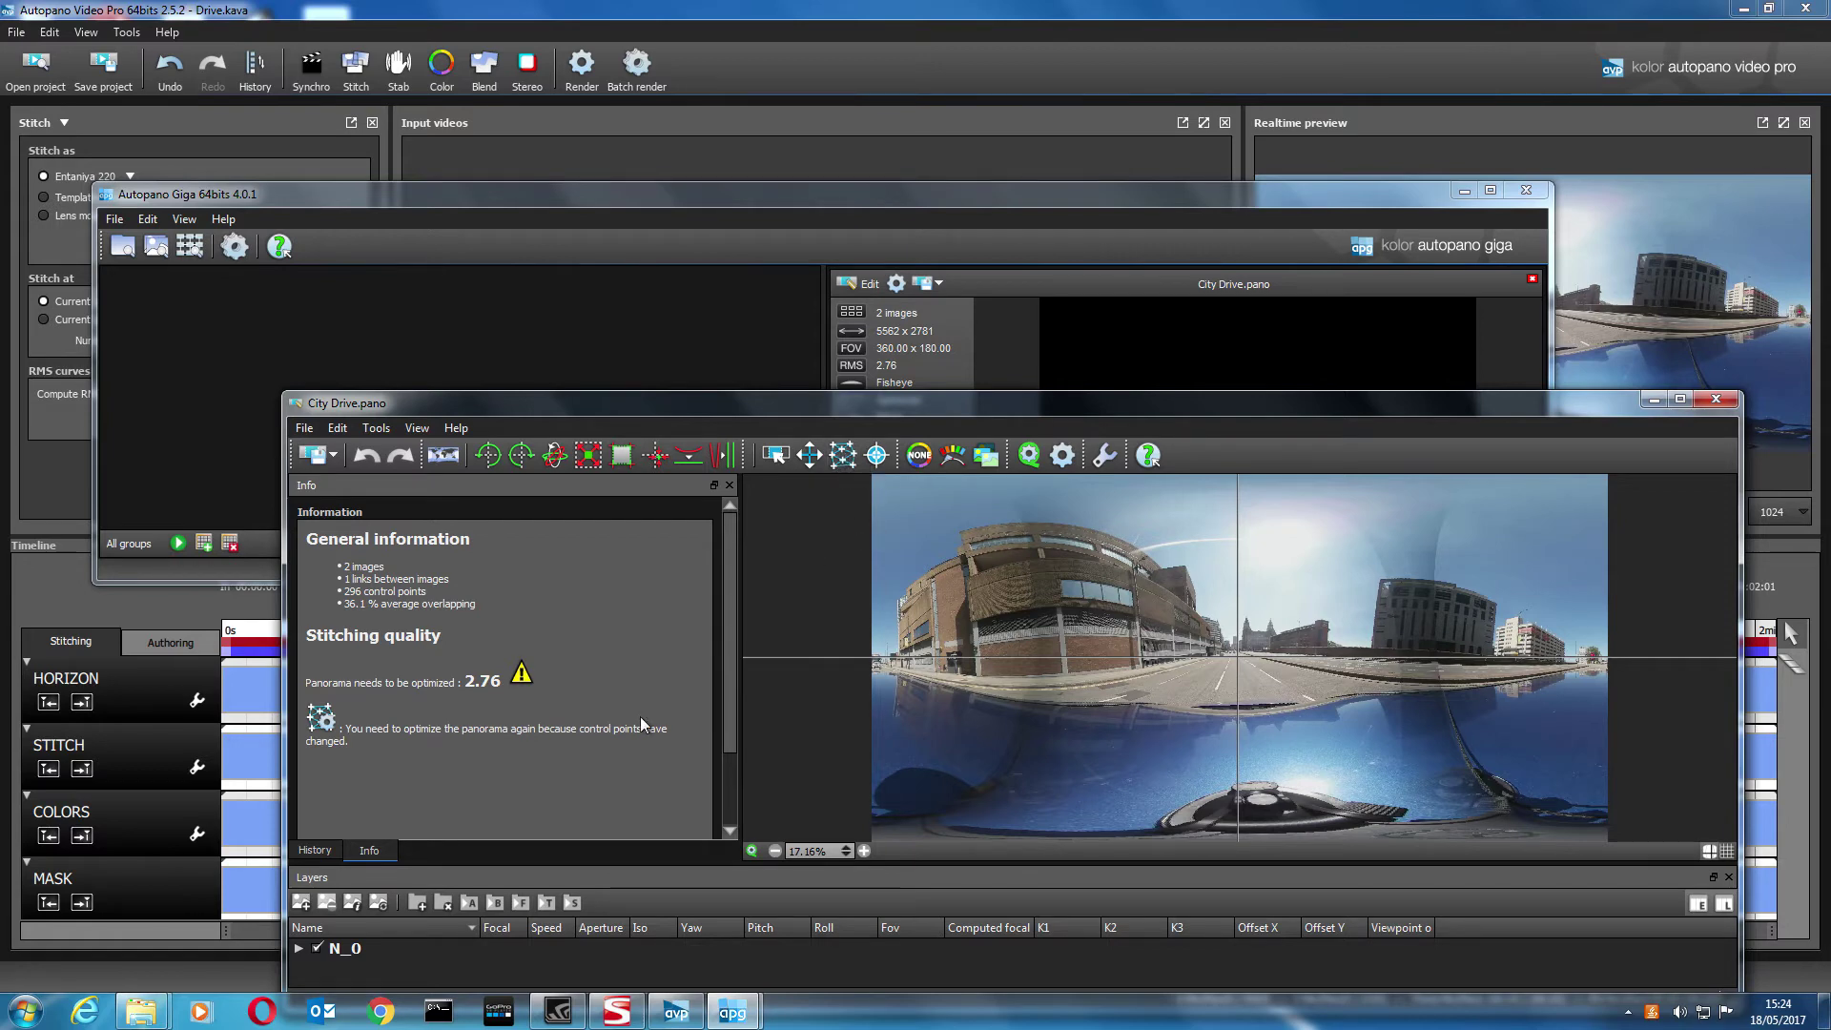
{"action": "left_click", "coordinate": [843, 455]}
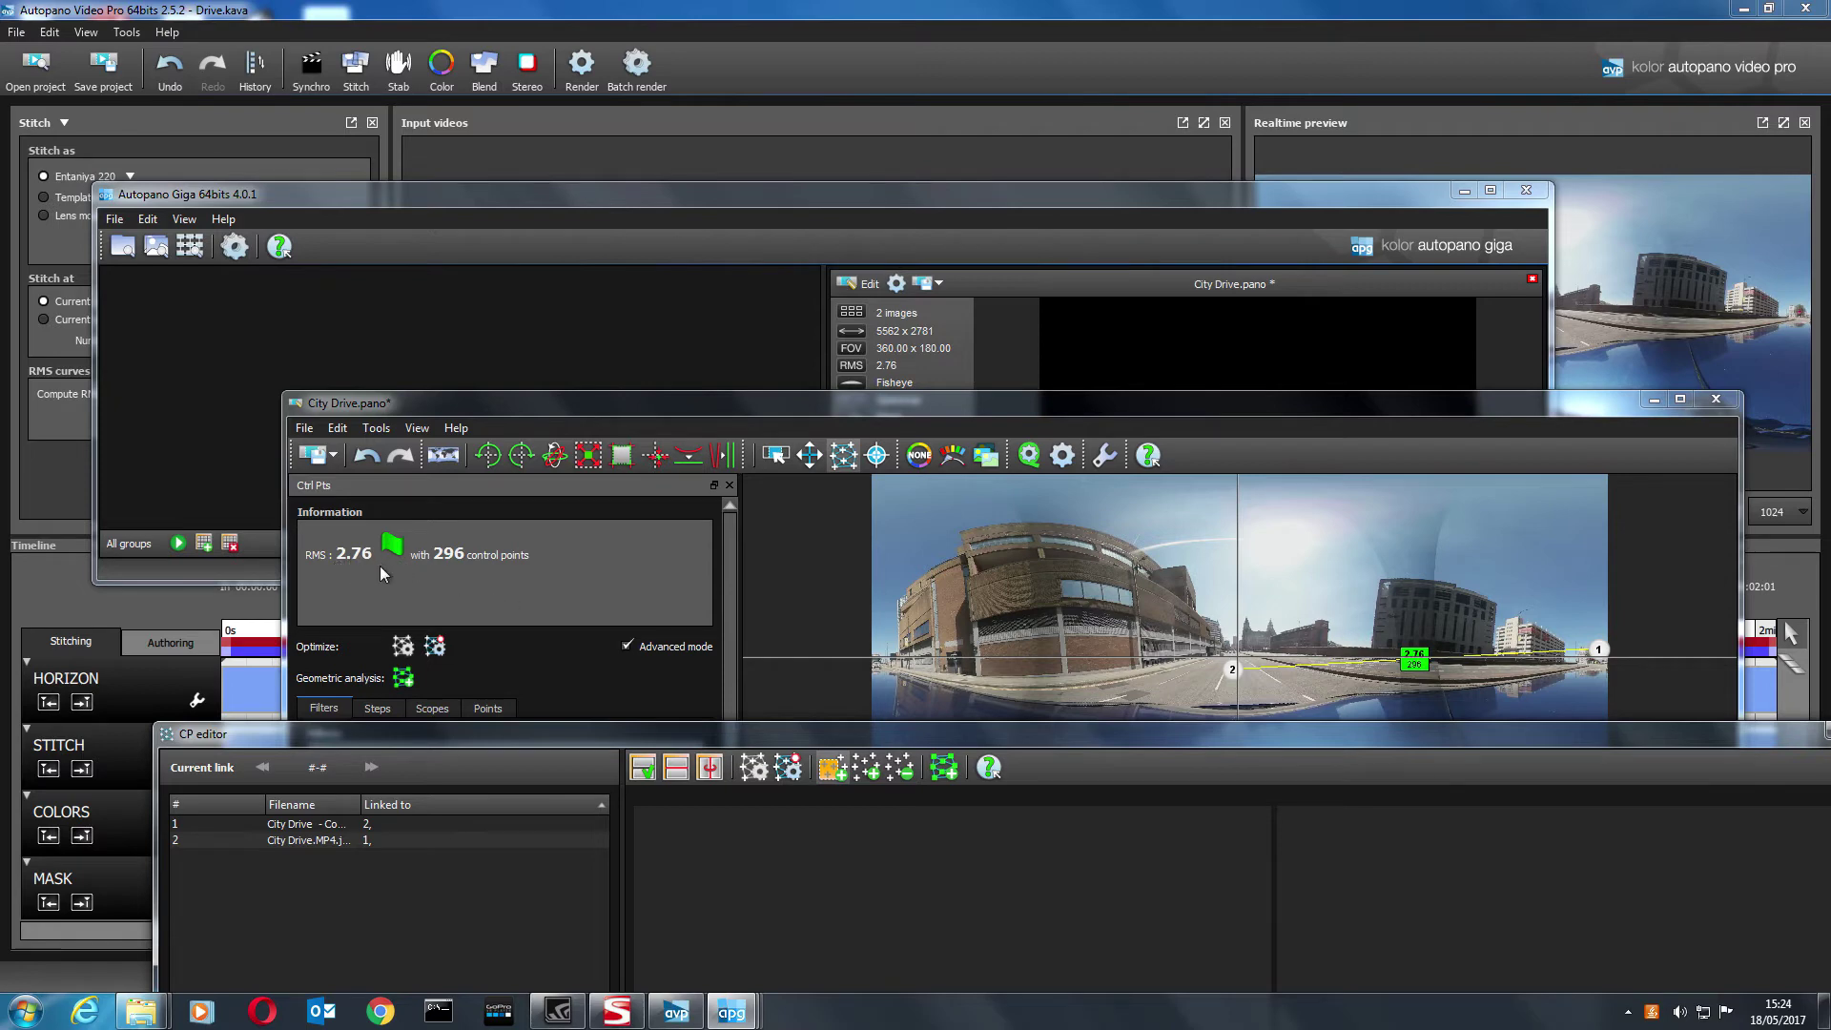
{"action": "double_click", "coordinate": [1003, 724]}
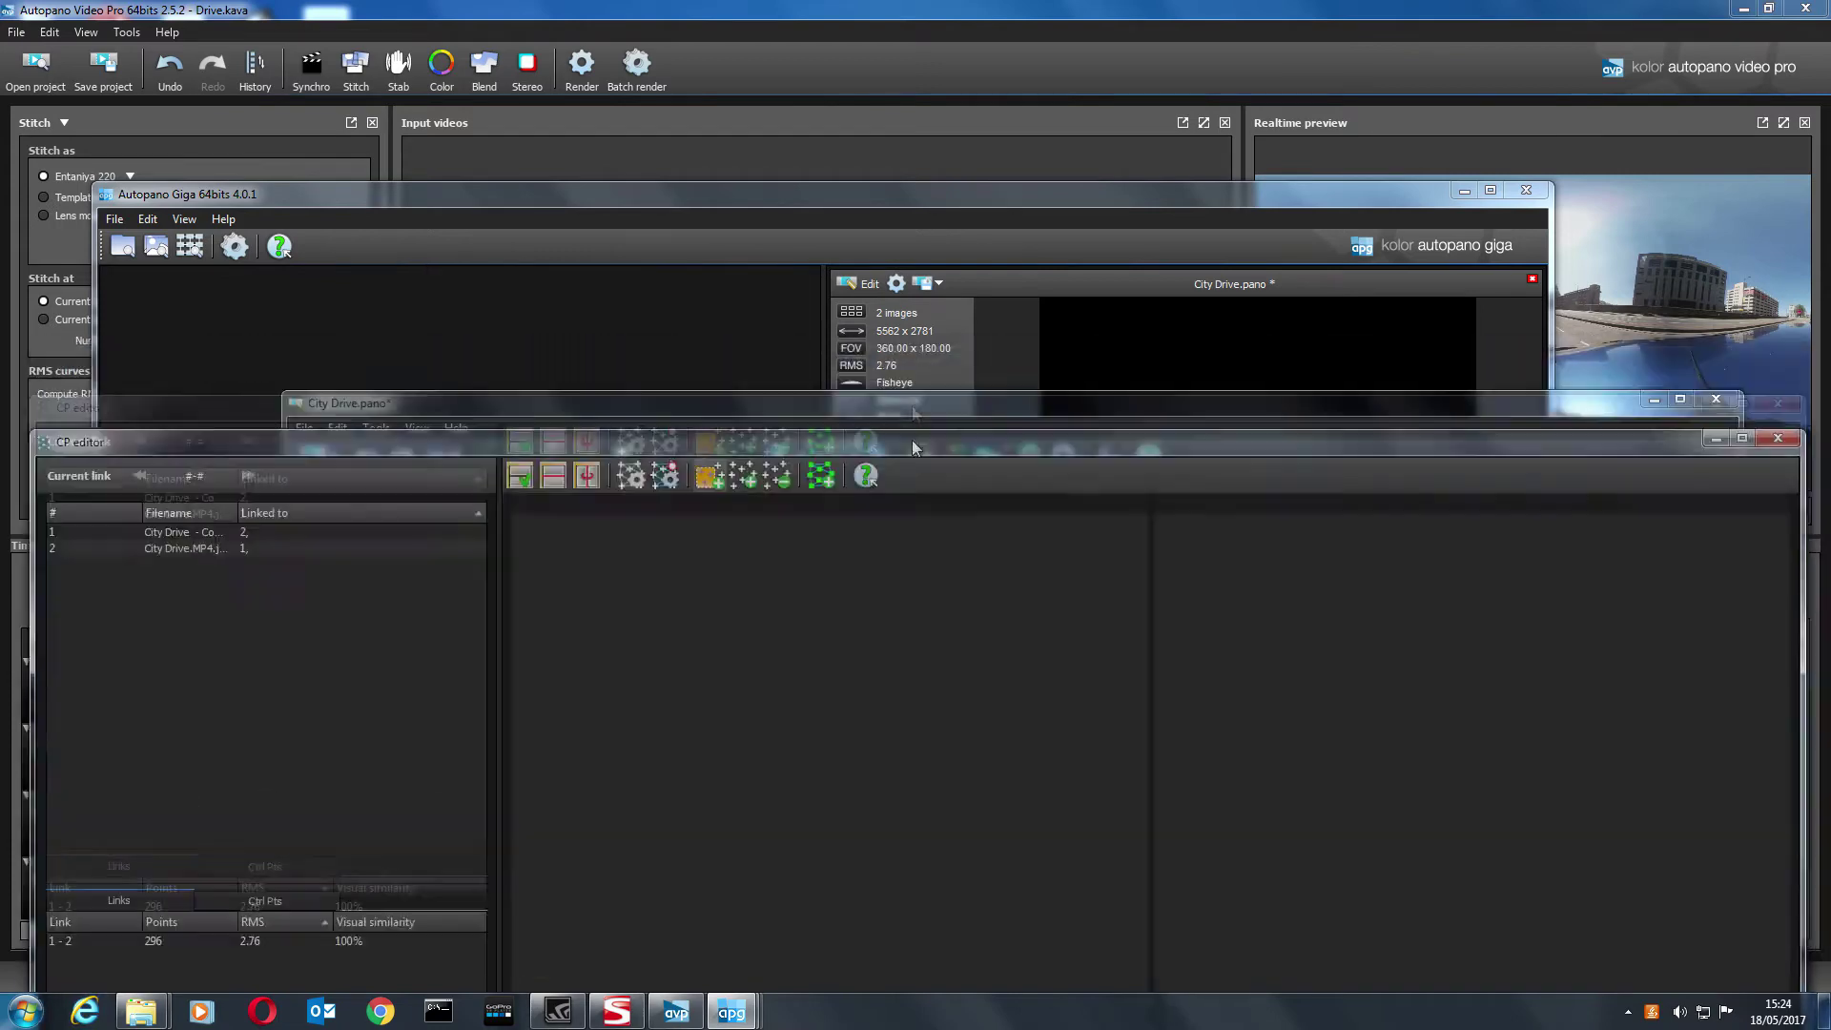
{"action": "left_click_drag", "start_coordinate": [1109, 421], "coordinate": [1098, 336]}
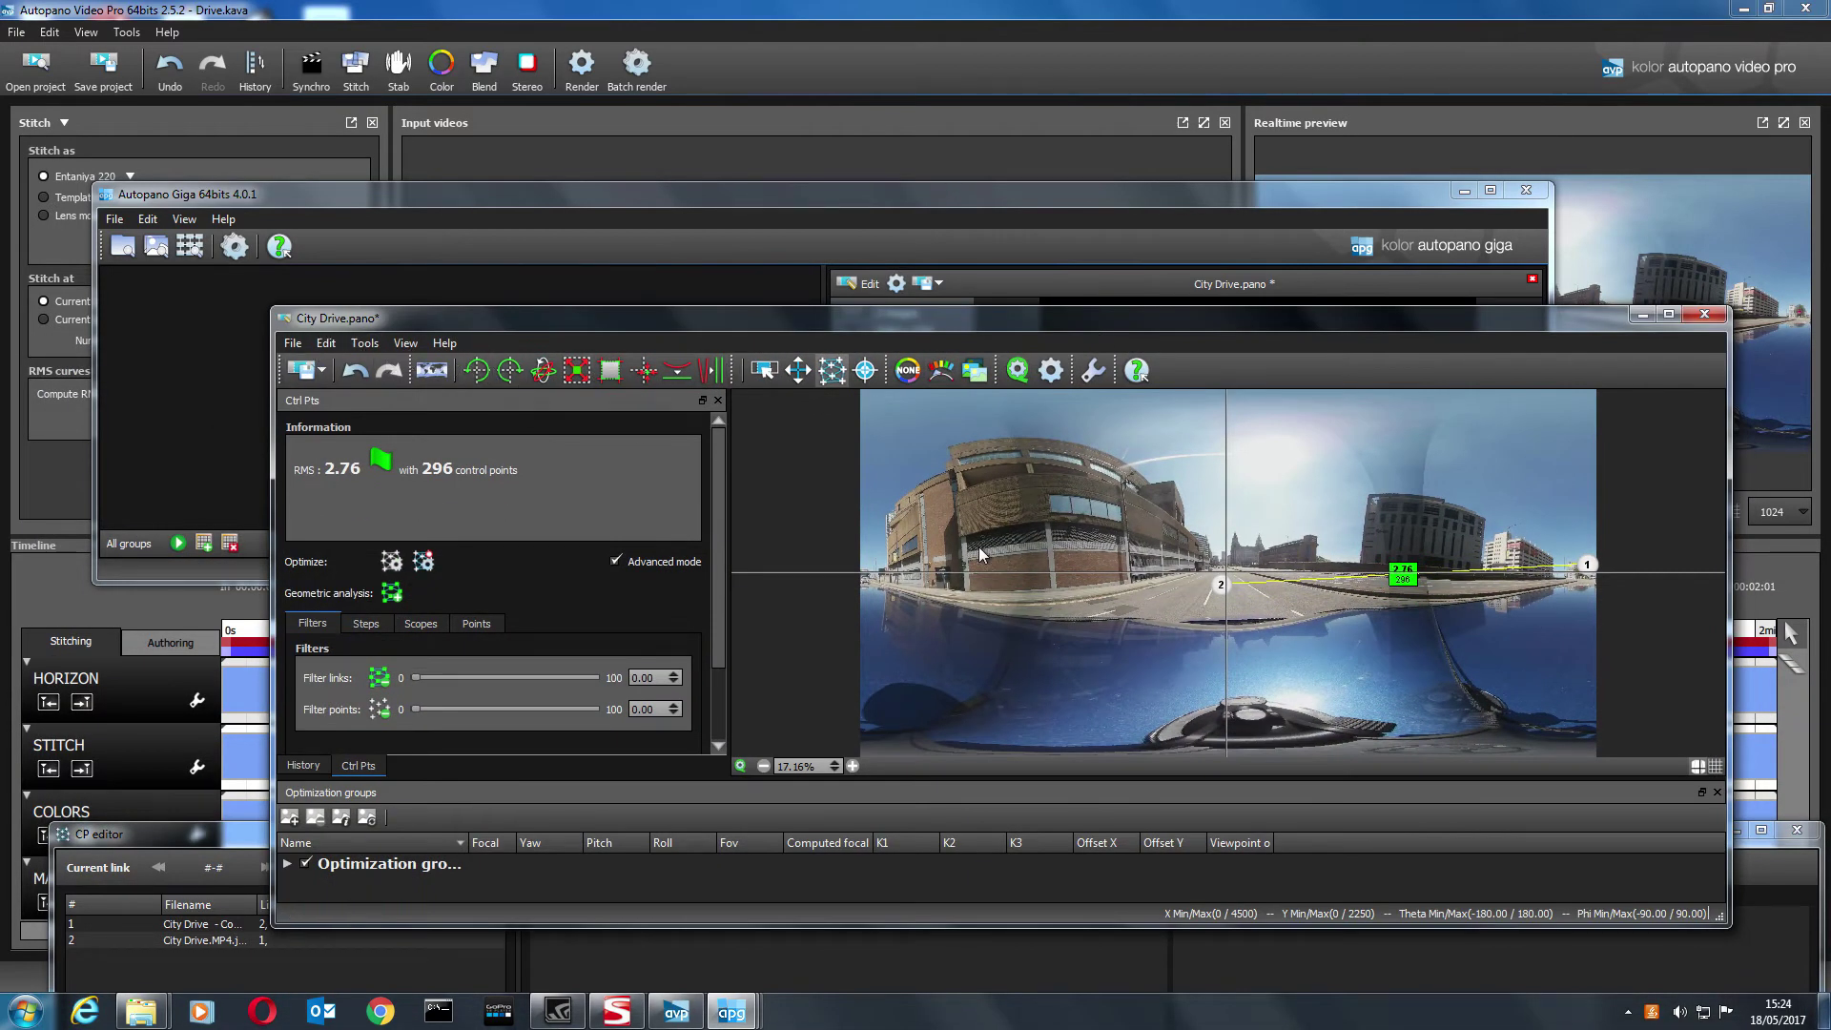
- Save the City Drive.pano panorama and the Drive.kava project
{"action": "left_click", "coordinate": [293, 342]}
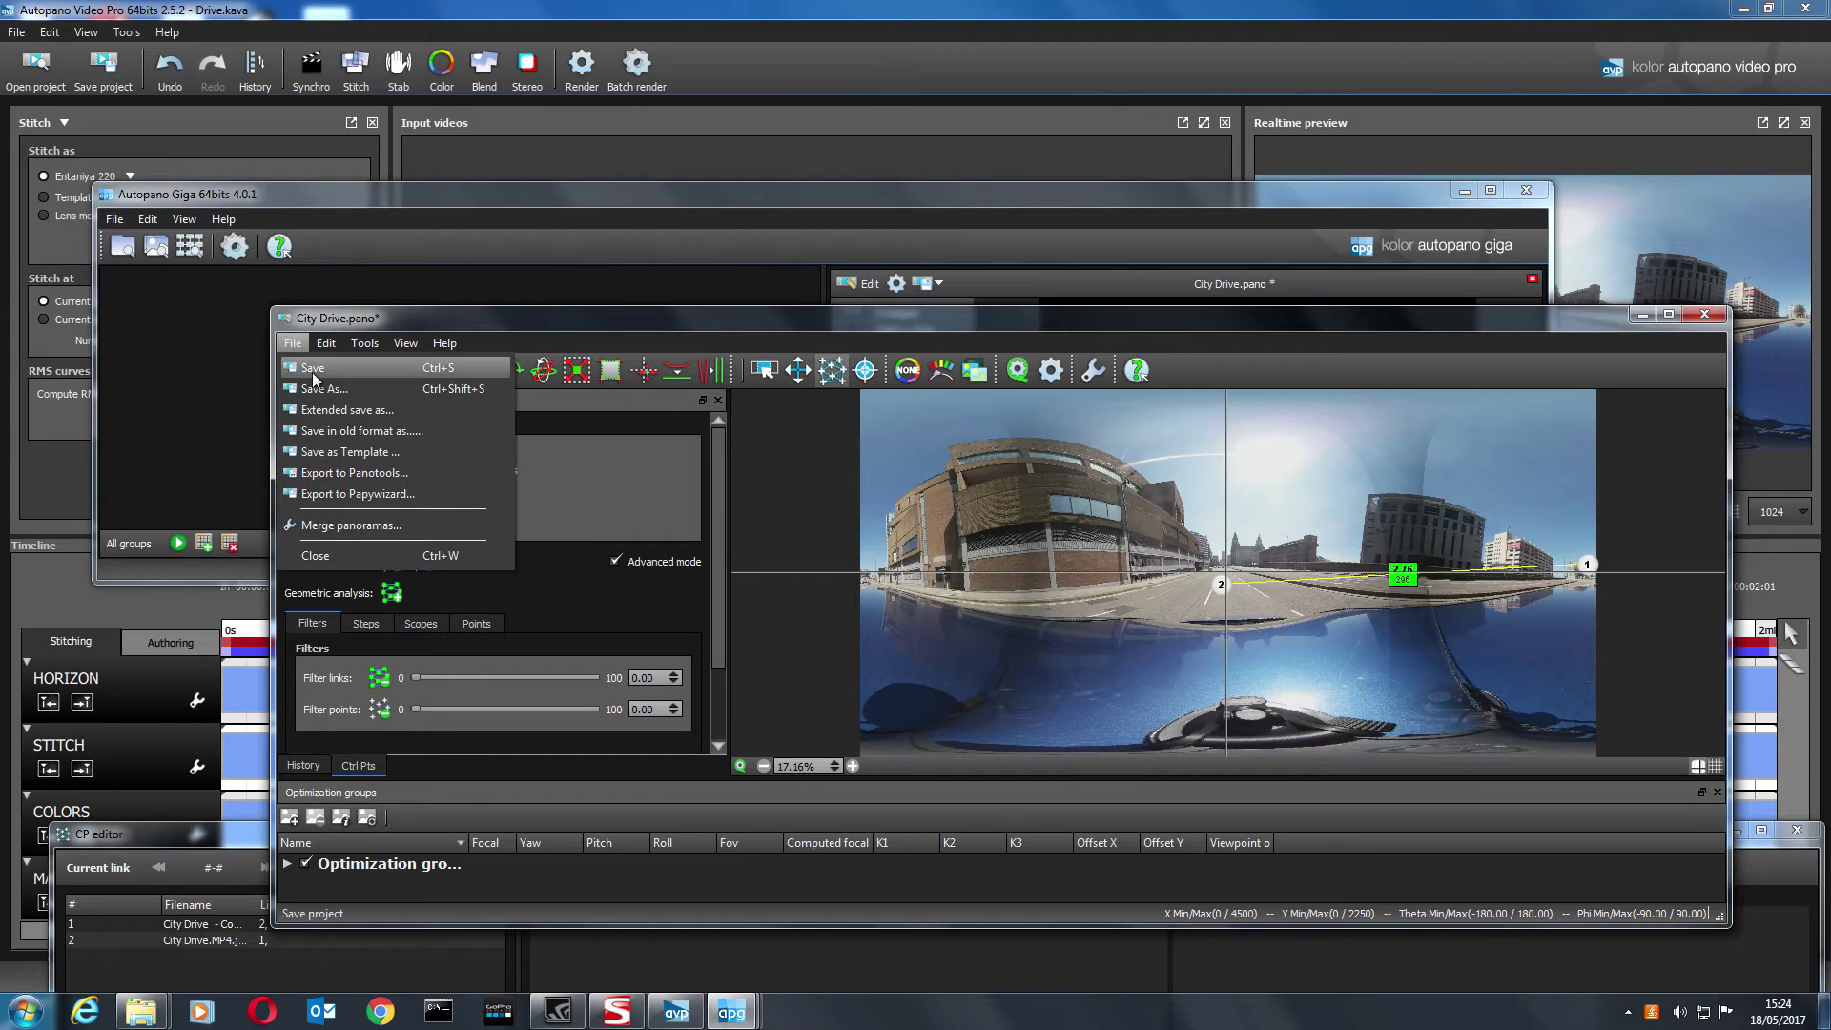
{"action": "left_click", "coordinate": [313, 372]}
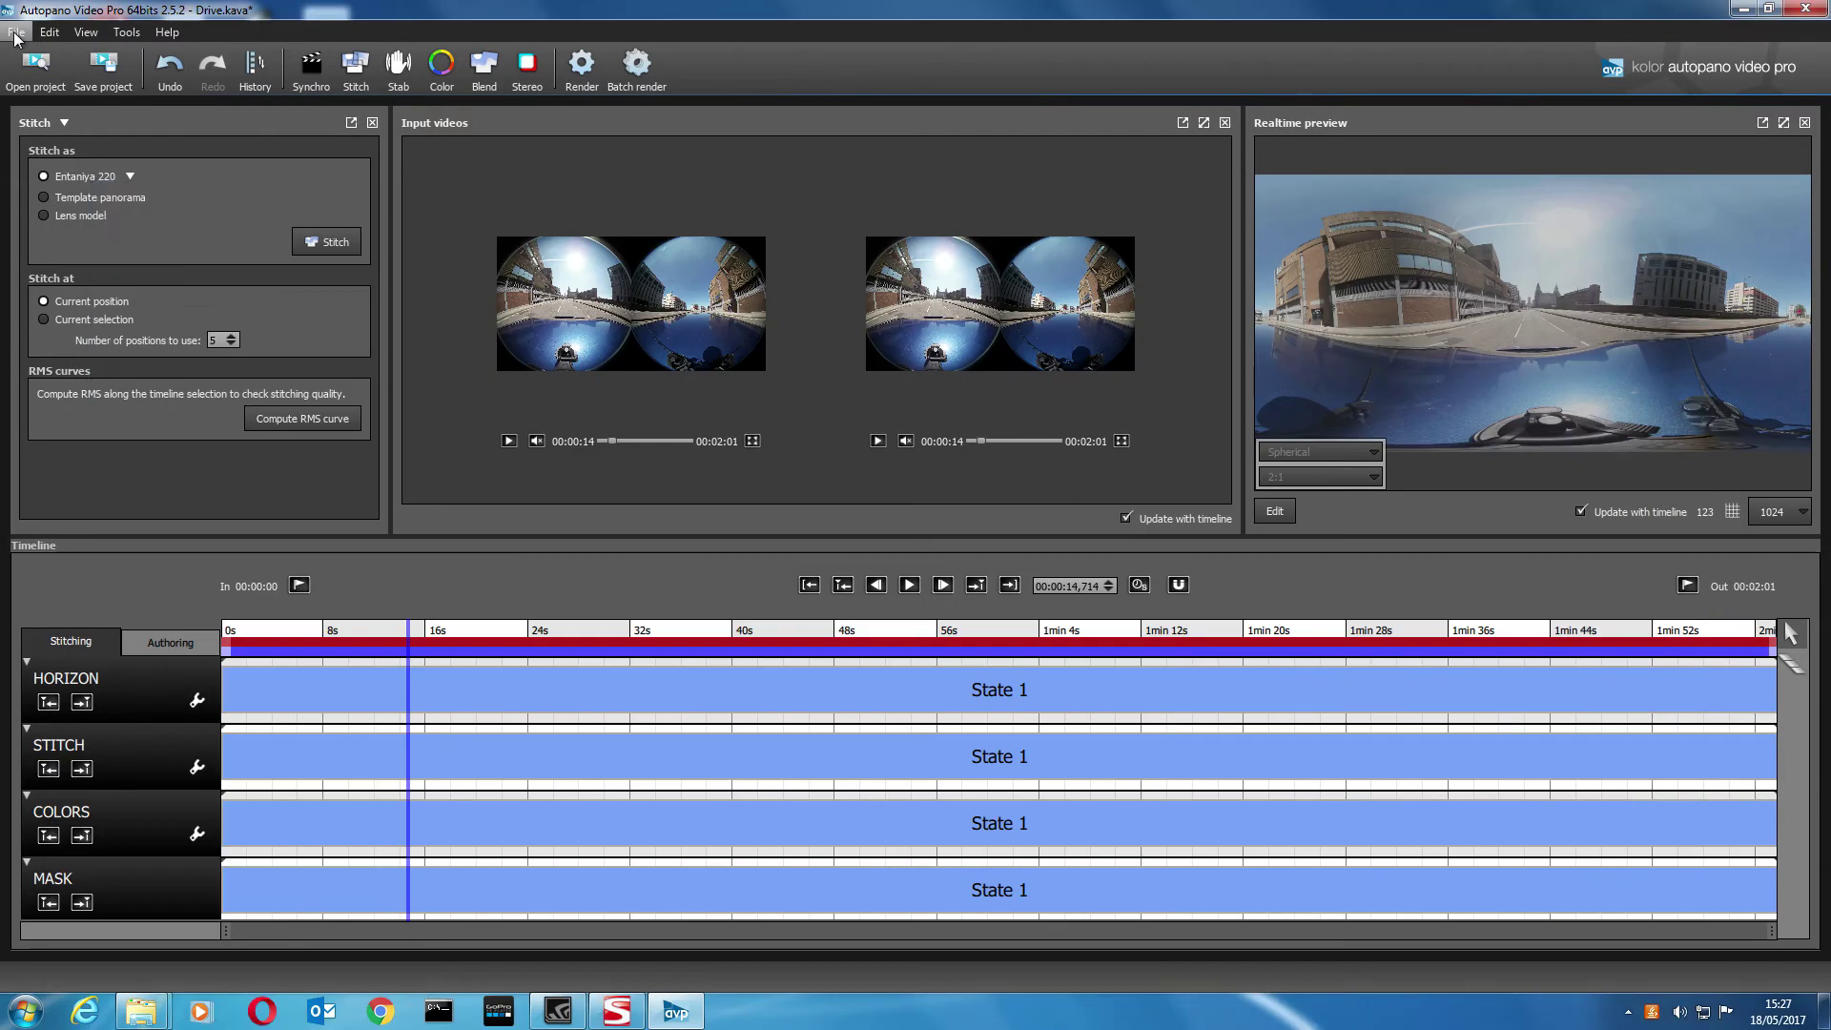
{"action": "left_click", "coordinate": [16, 32]}
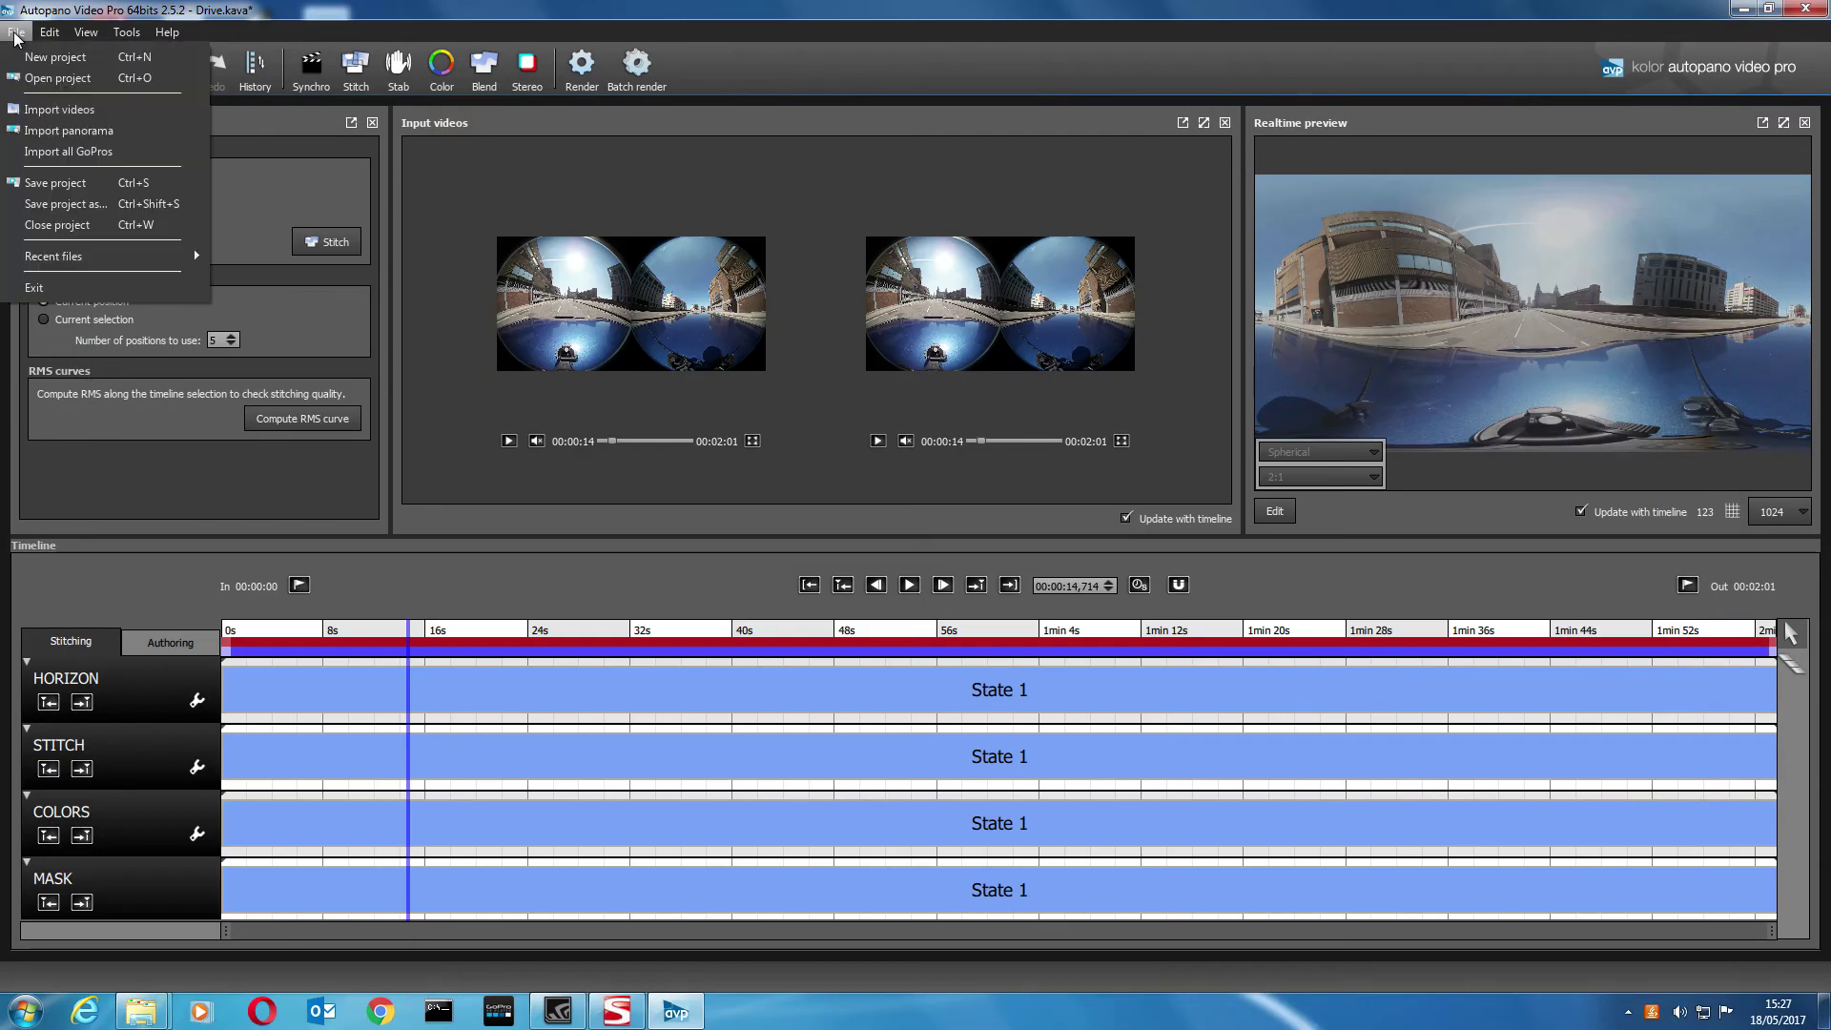
{"action": "left_click", "coordinate": [57, 183]}
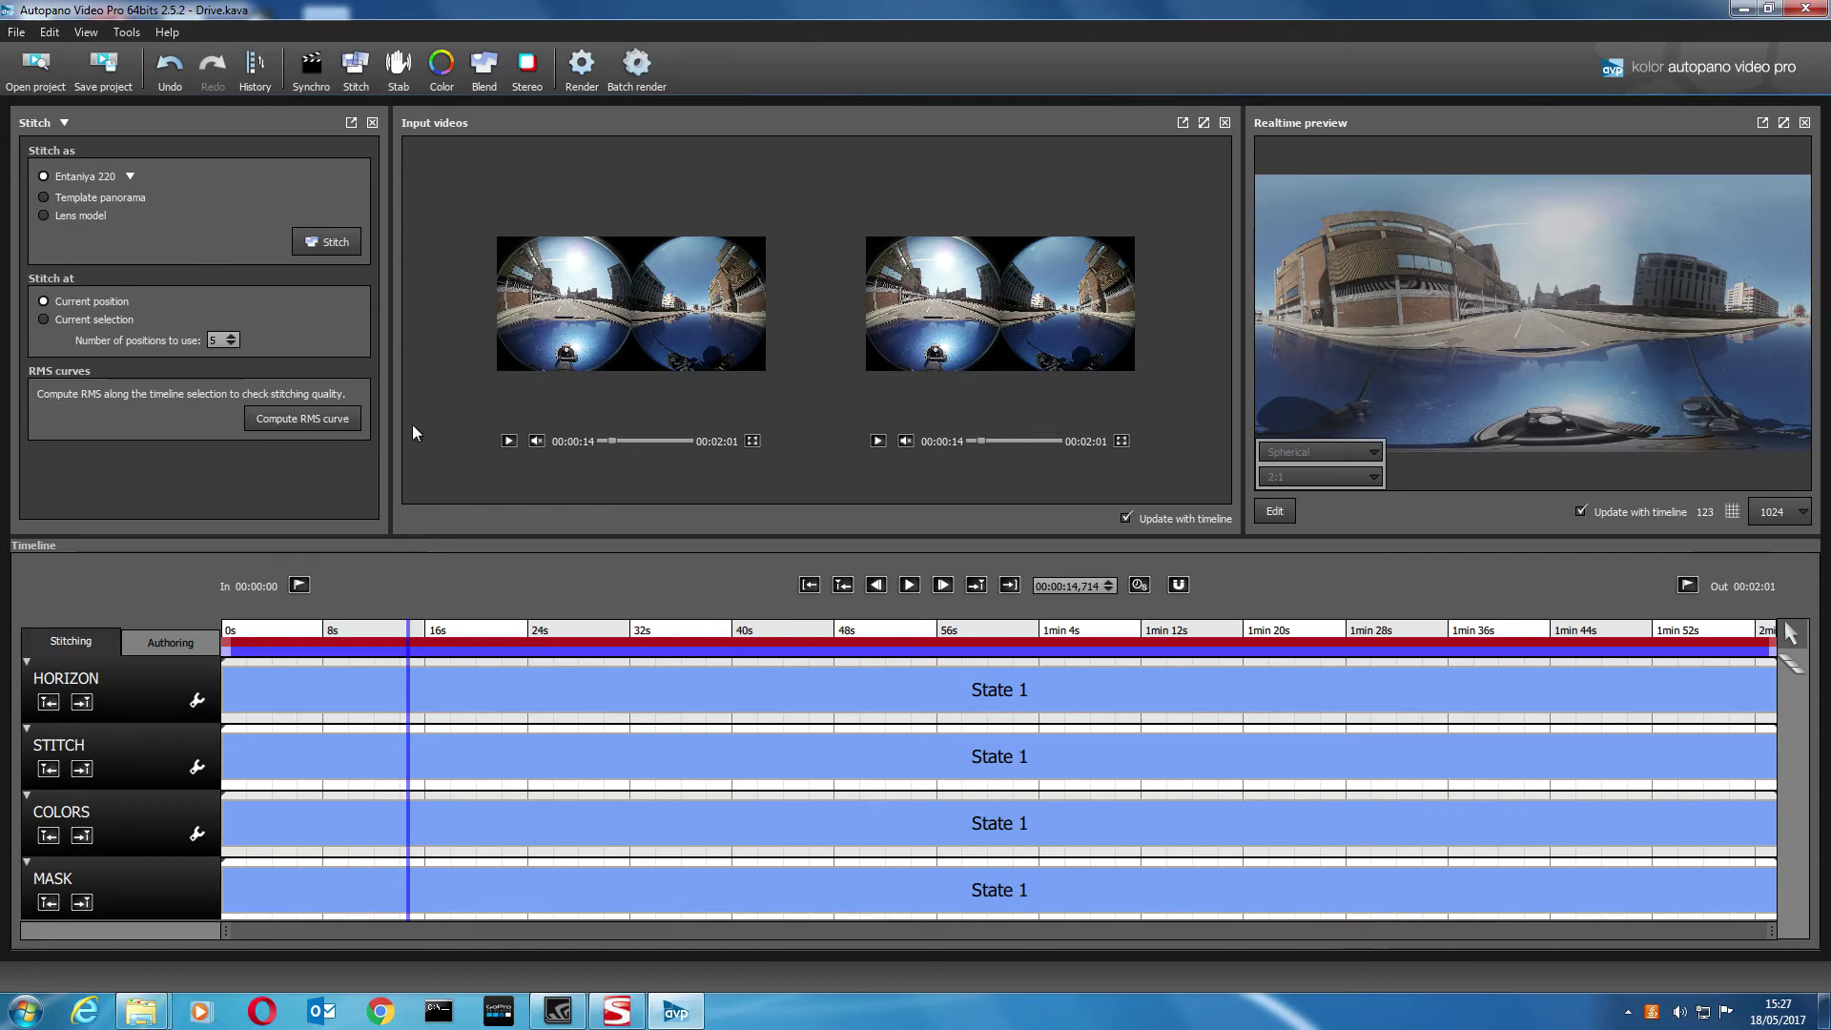
- Configure the render output with the H.264 4K preset at 29.97 fps and apply the settings
{"action": "left_click", "coordinate": [583, 72]}
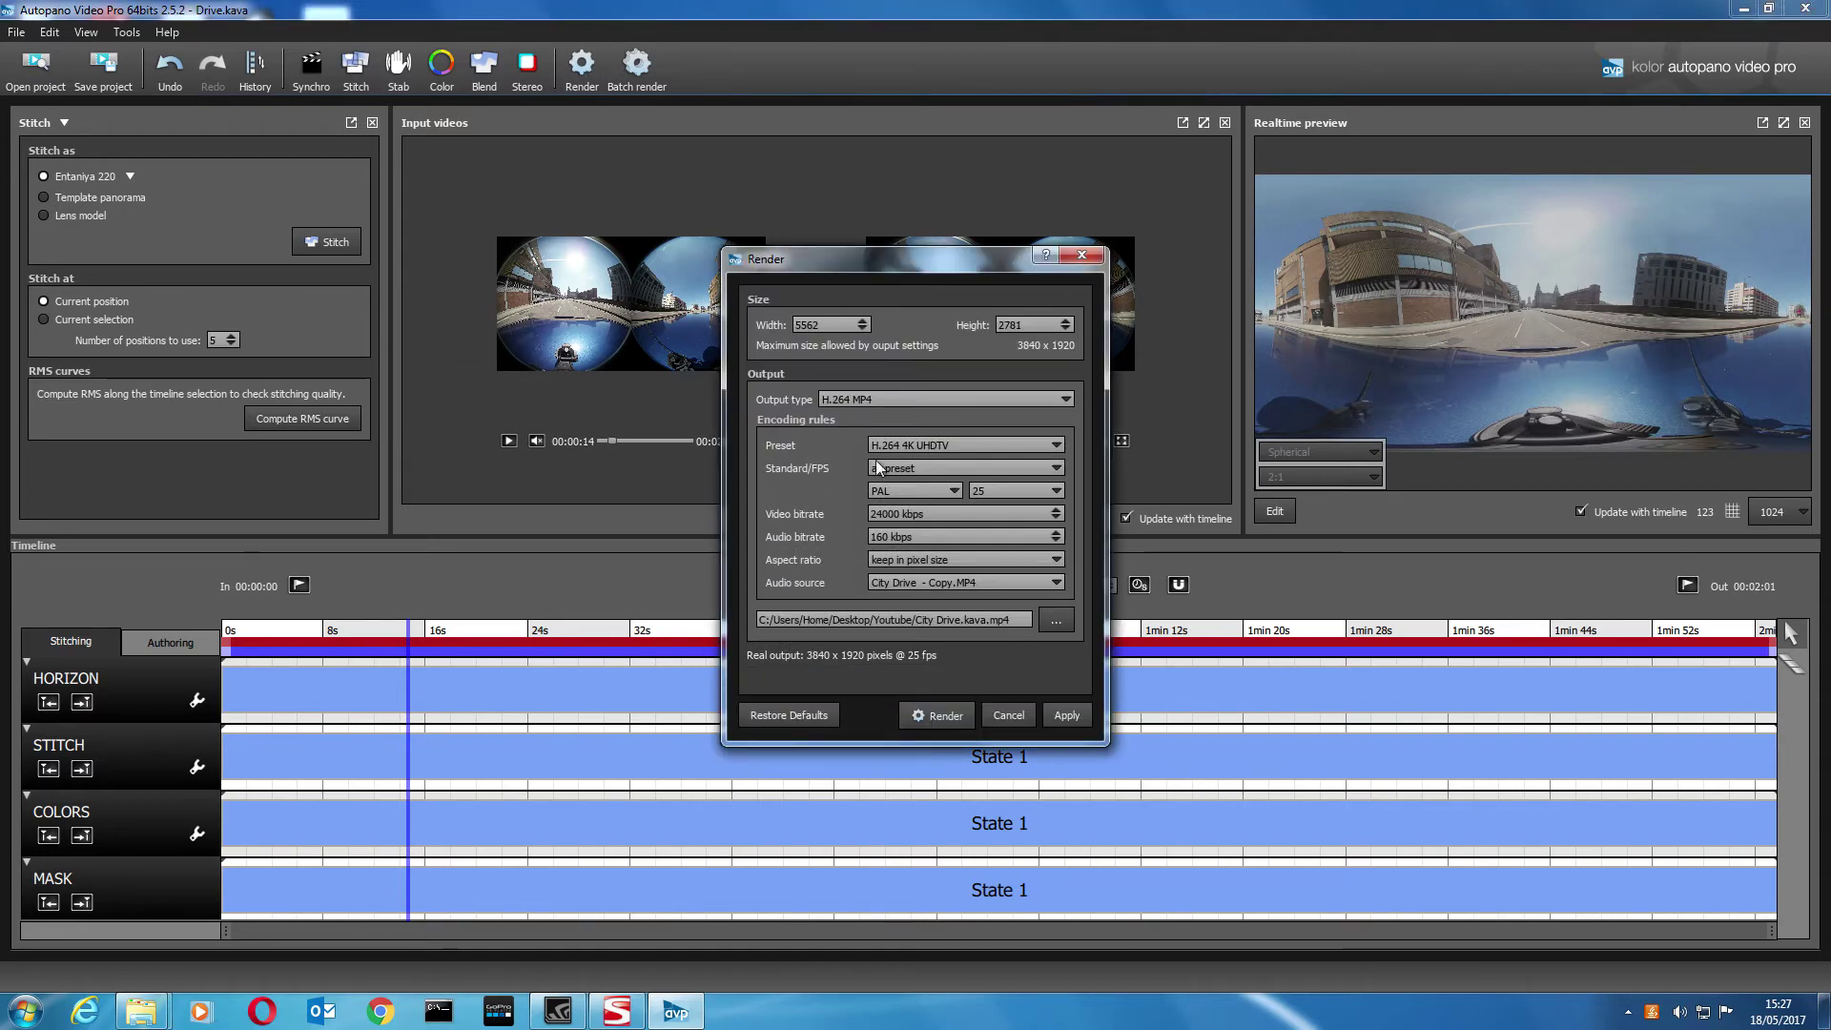
{"action": "left_click", "coordinate": [999, 446]}
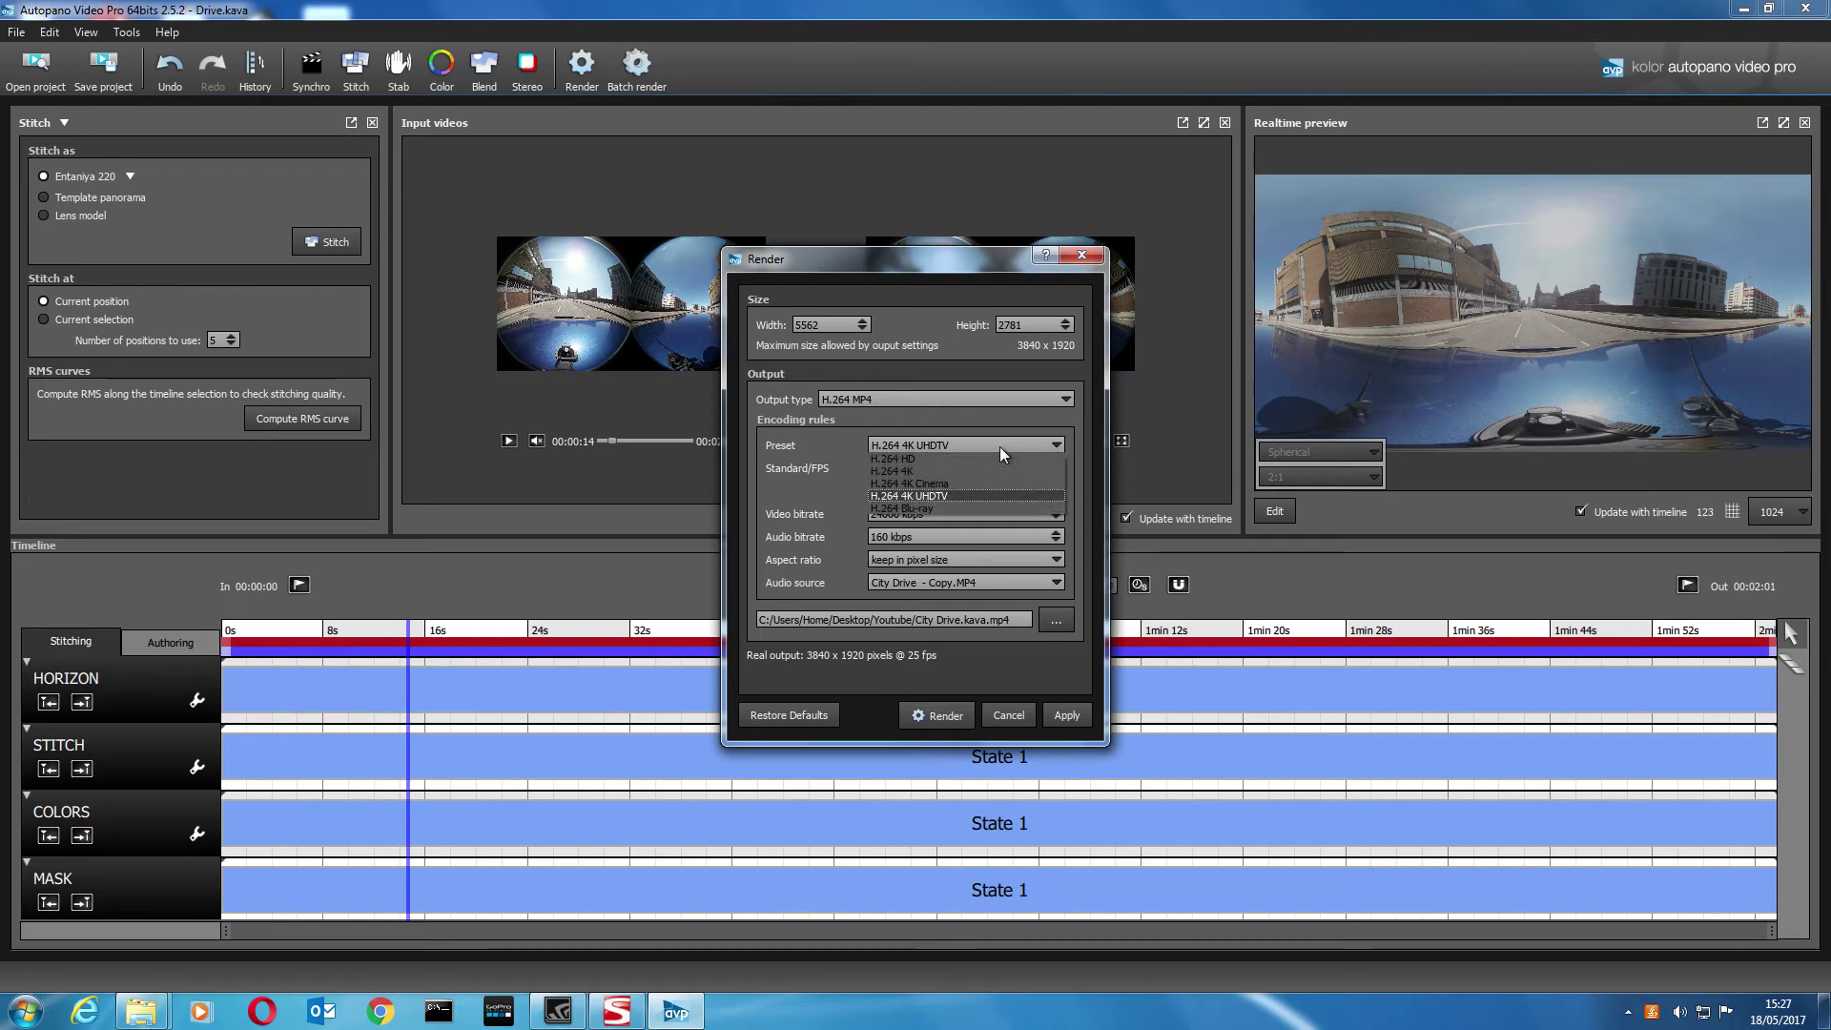
{"action": "left_click", "coordinate": [938, 471]}
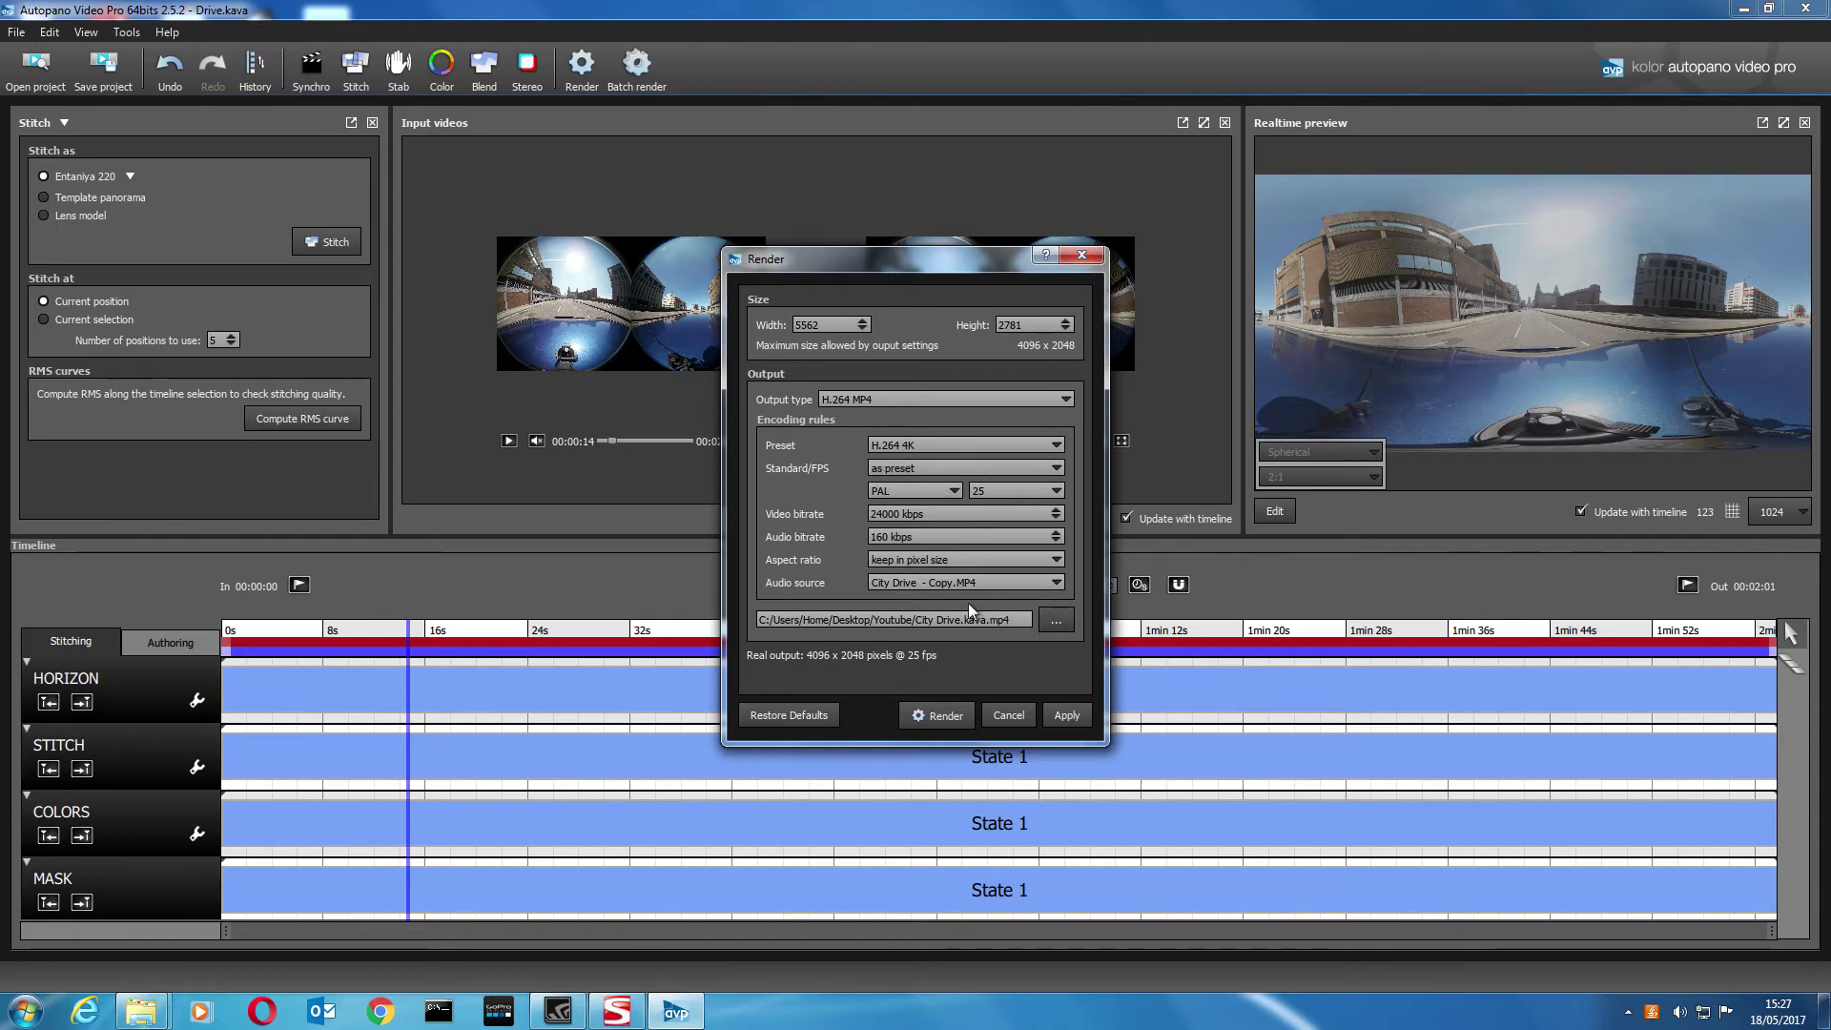
{"action": "left_click", "coordinate": [1041, 490]}
{"action": "left_click_drag", "start_coordinate": [1056, 555], "coordinate": [1061, 561]}
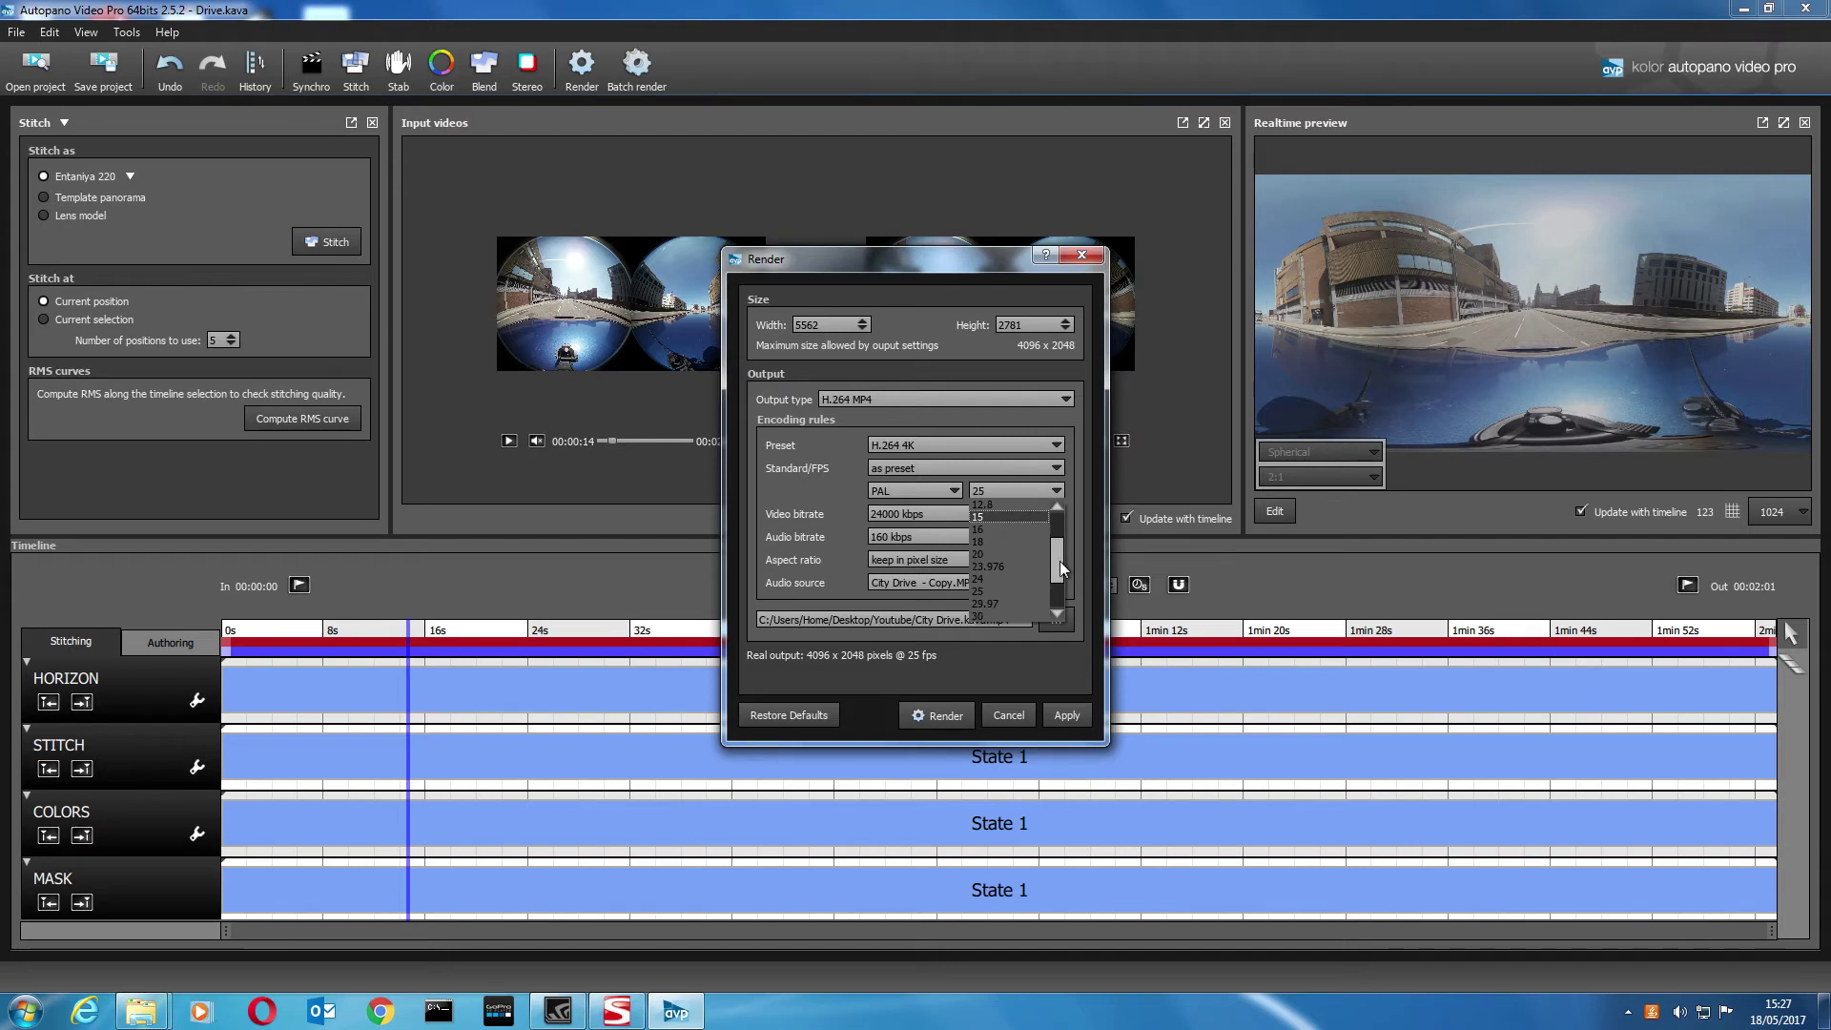
{"action": "left_click", "coordinate": [992, 605]}
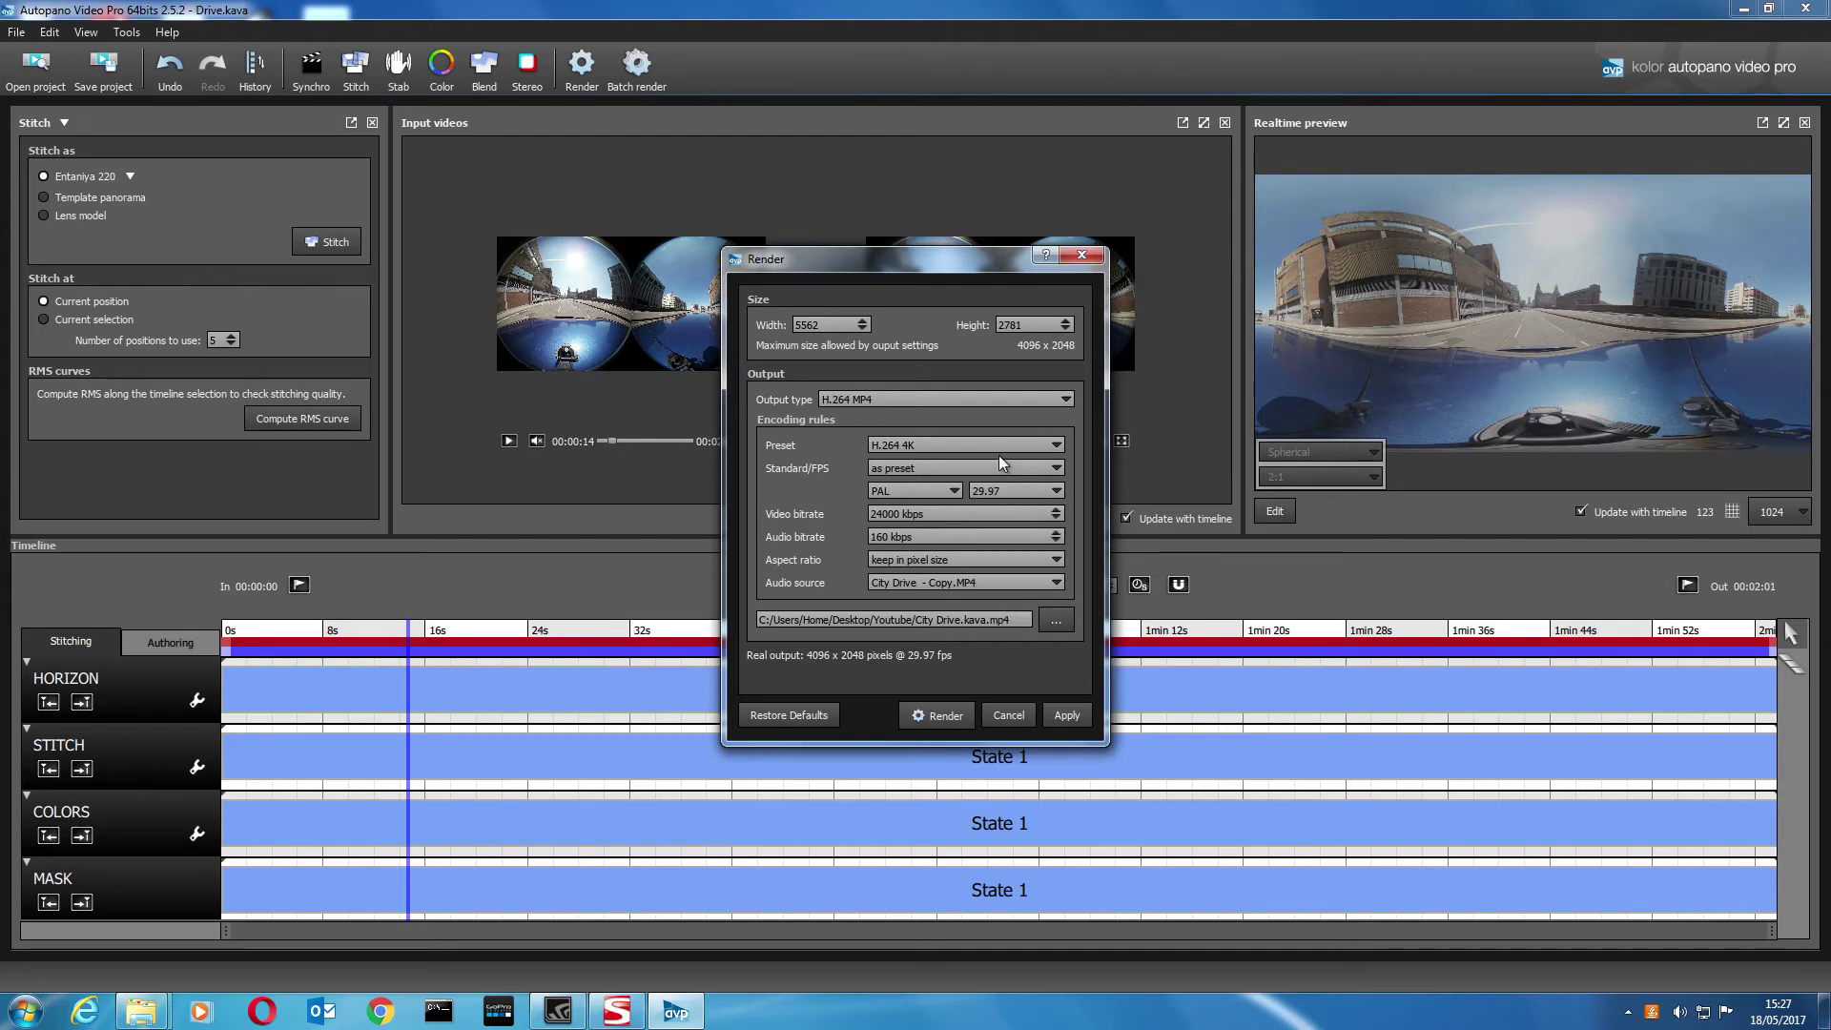
{"action": "left_click", "coordinate": [1068, 716]}
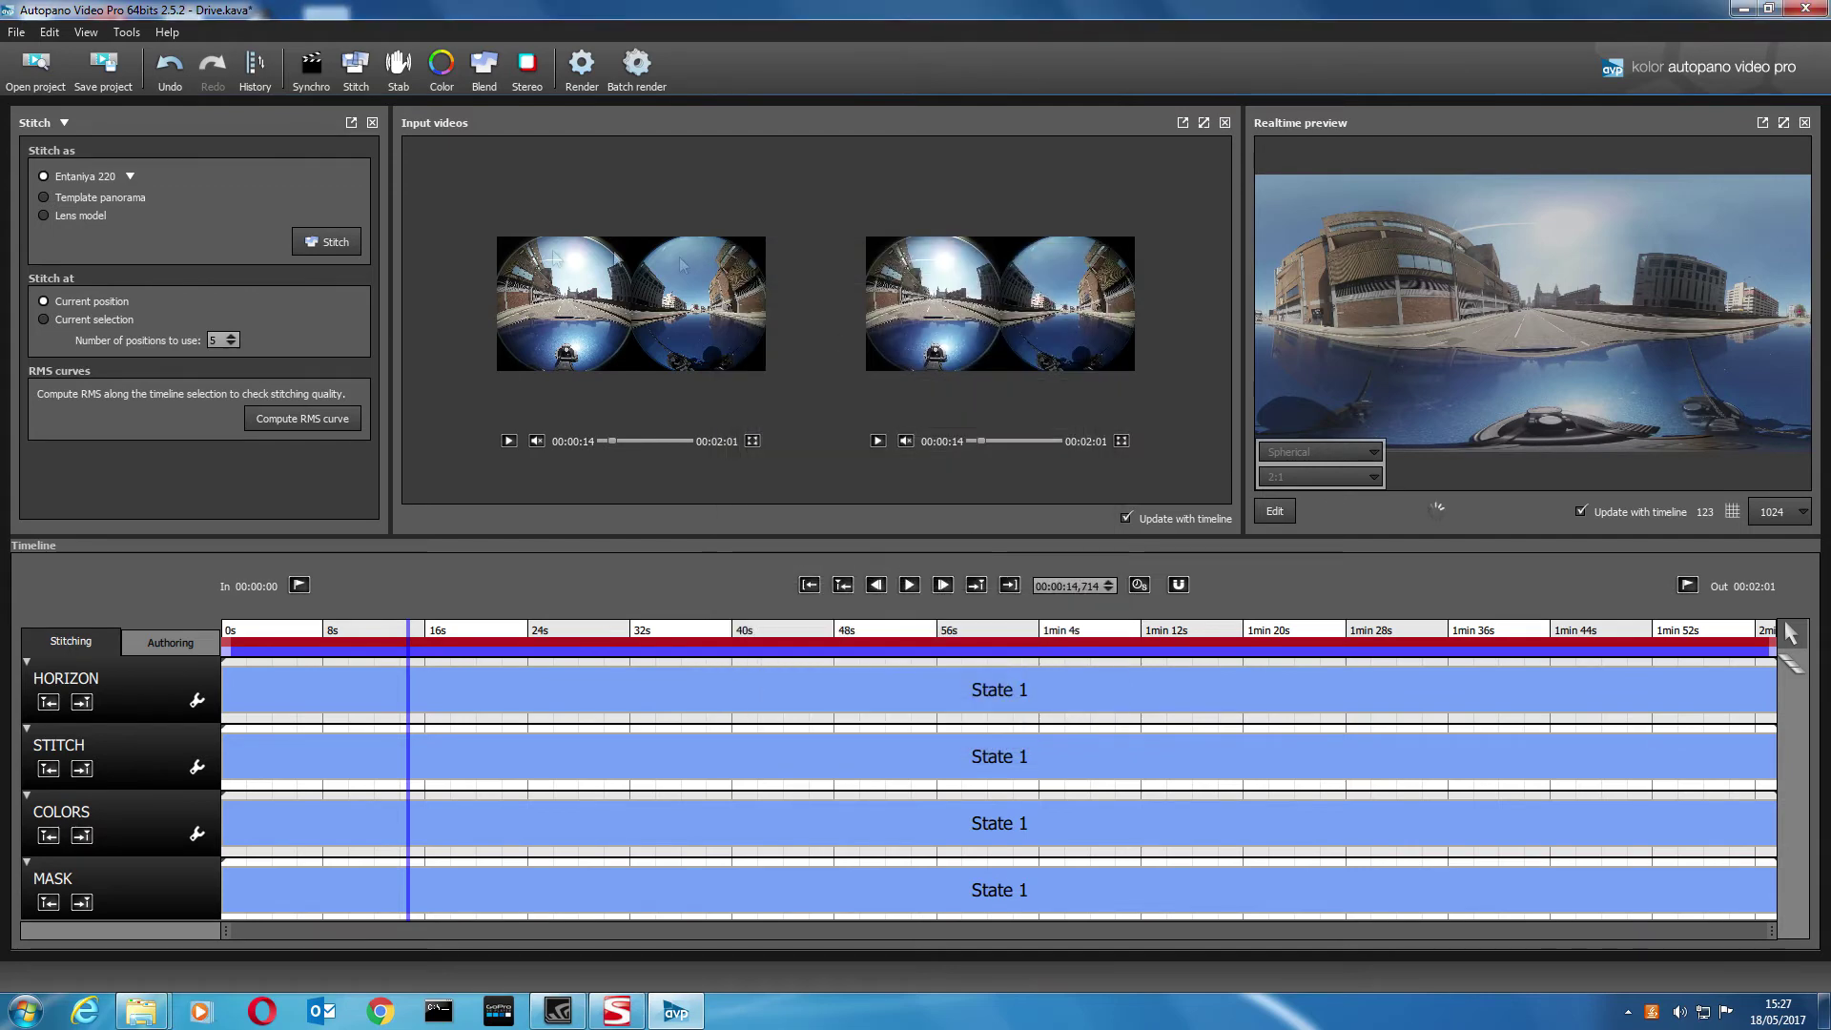
- Render the panorama video to City Drive.kava.mp4 in the Youtube folder and switch to GoPro VR Player
{"action": "left_click", "coordinate": [578, 94]}
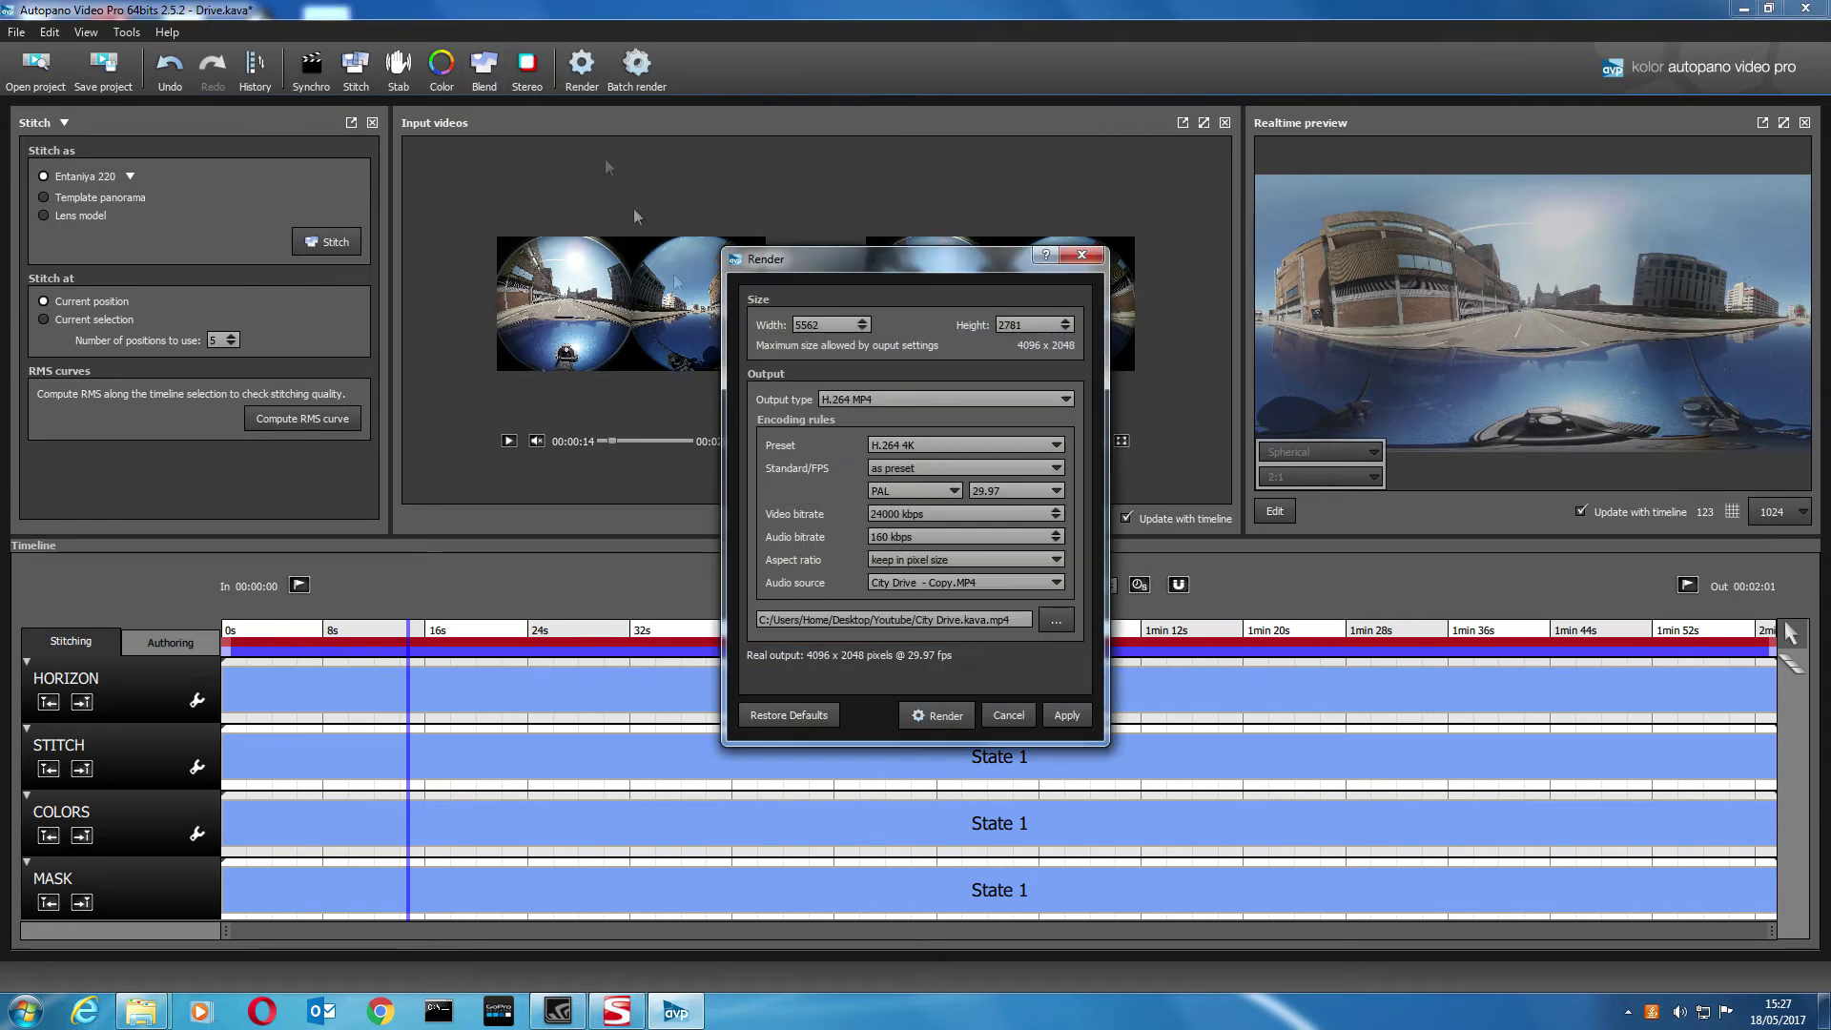
{"action": "left_click", "coordinate": [944, 716]}
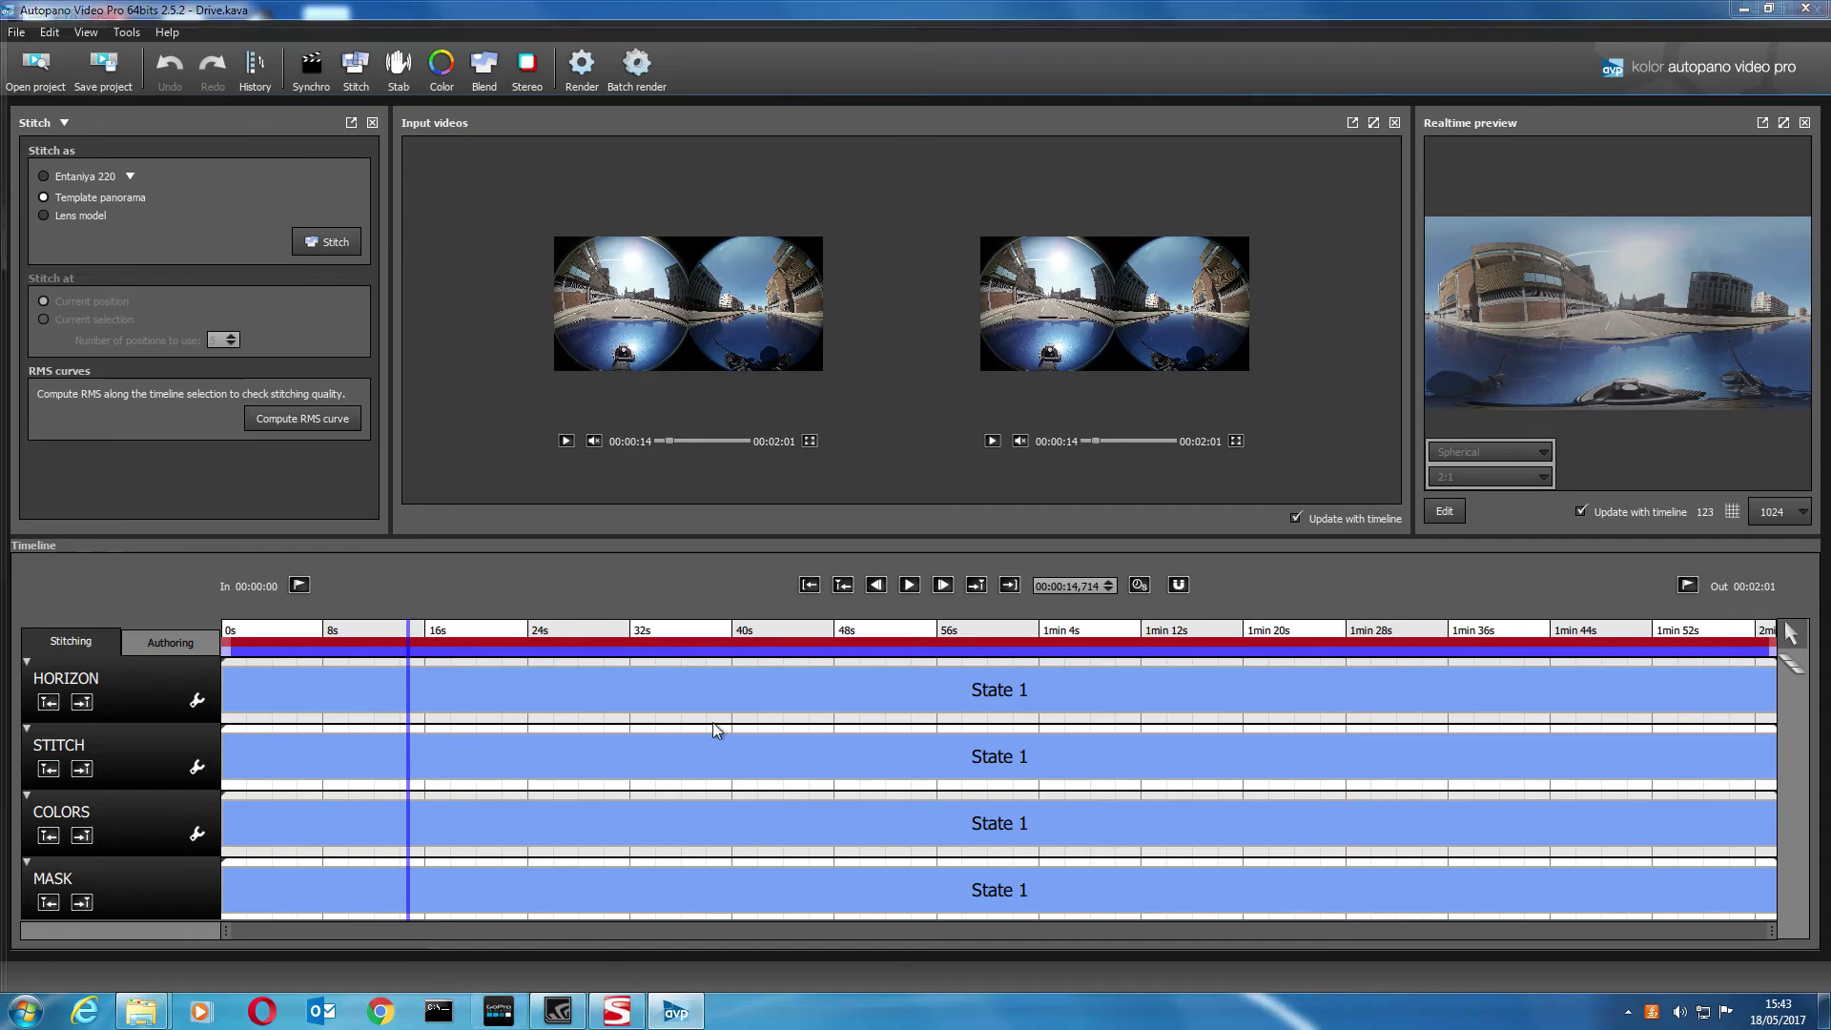
{"action": "key", "text": "alt+Tab"}
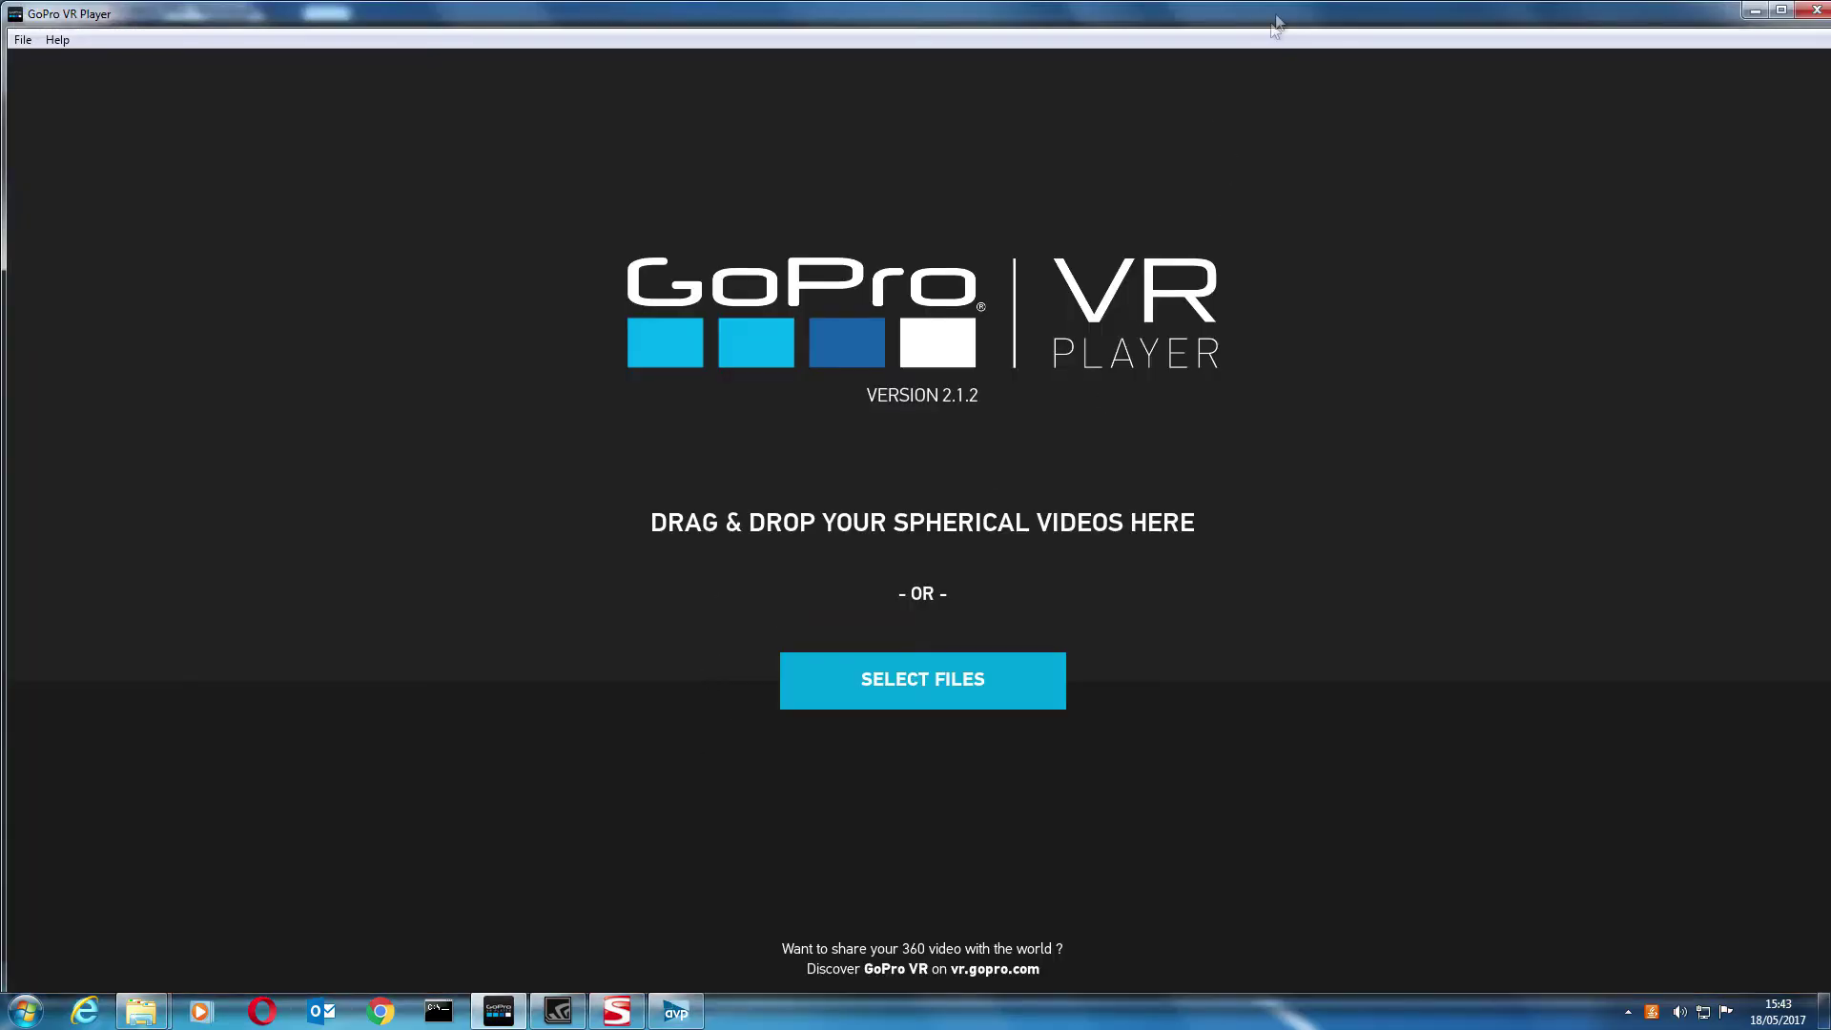
- Load City Drive.kava.mp4 from the Youtube folder into GoPro VR Player and maximize the player window
{"action": "key", "text": "super+Down"}
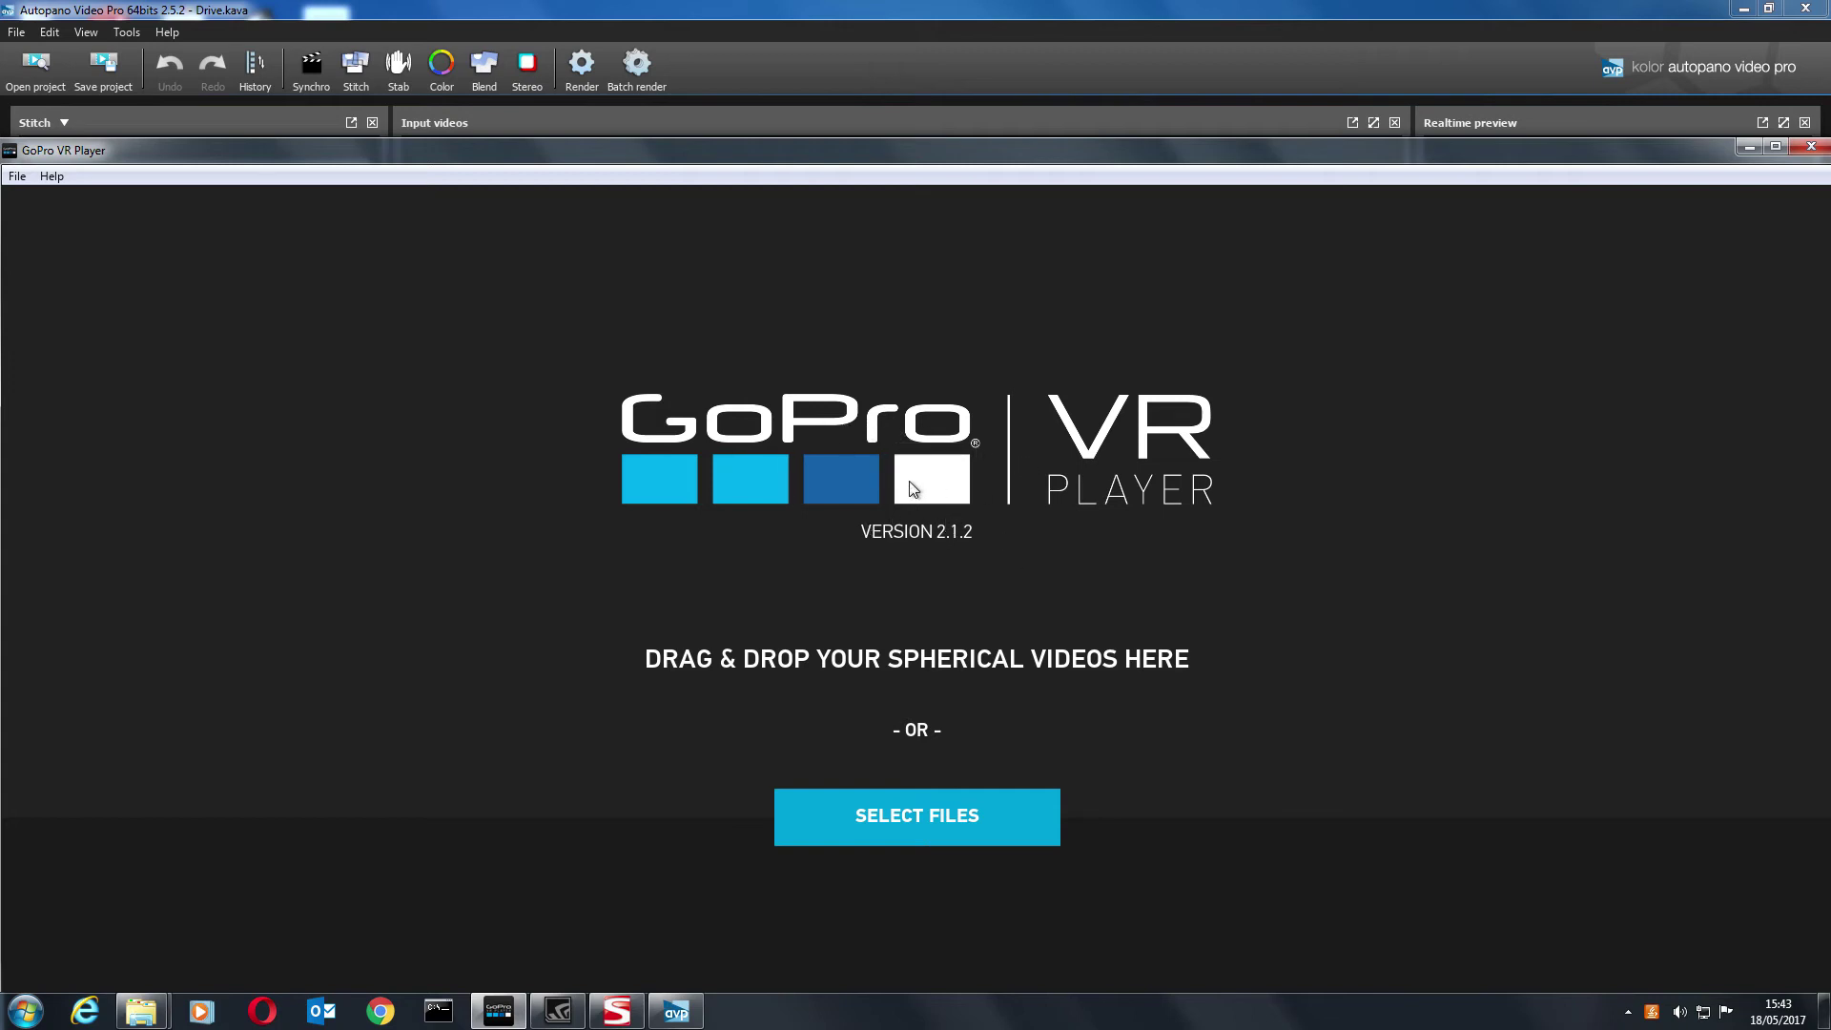
{"action": "mouse_move", "coordinate": [129, 1023]}
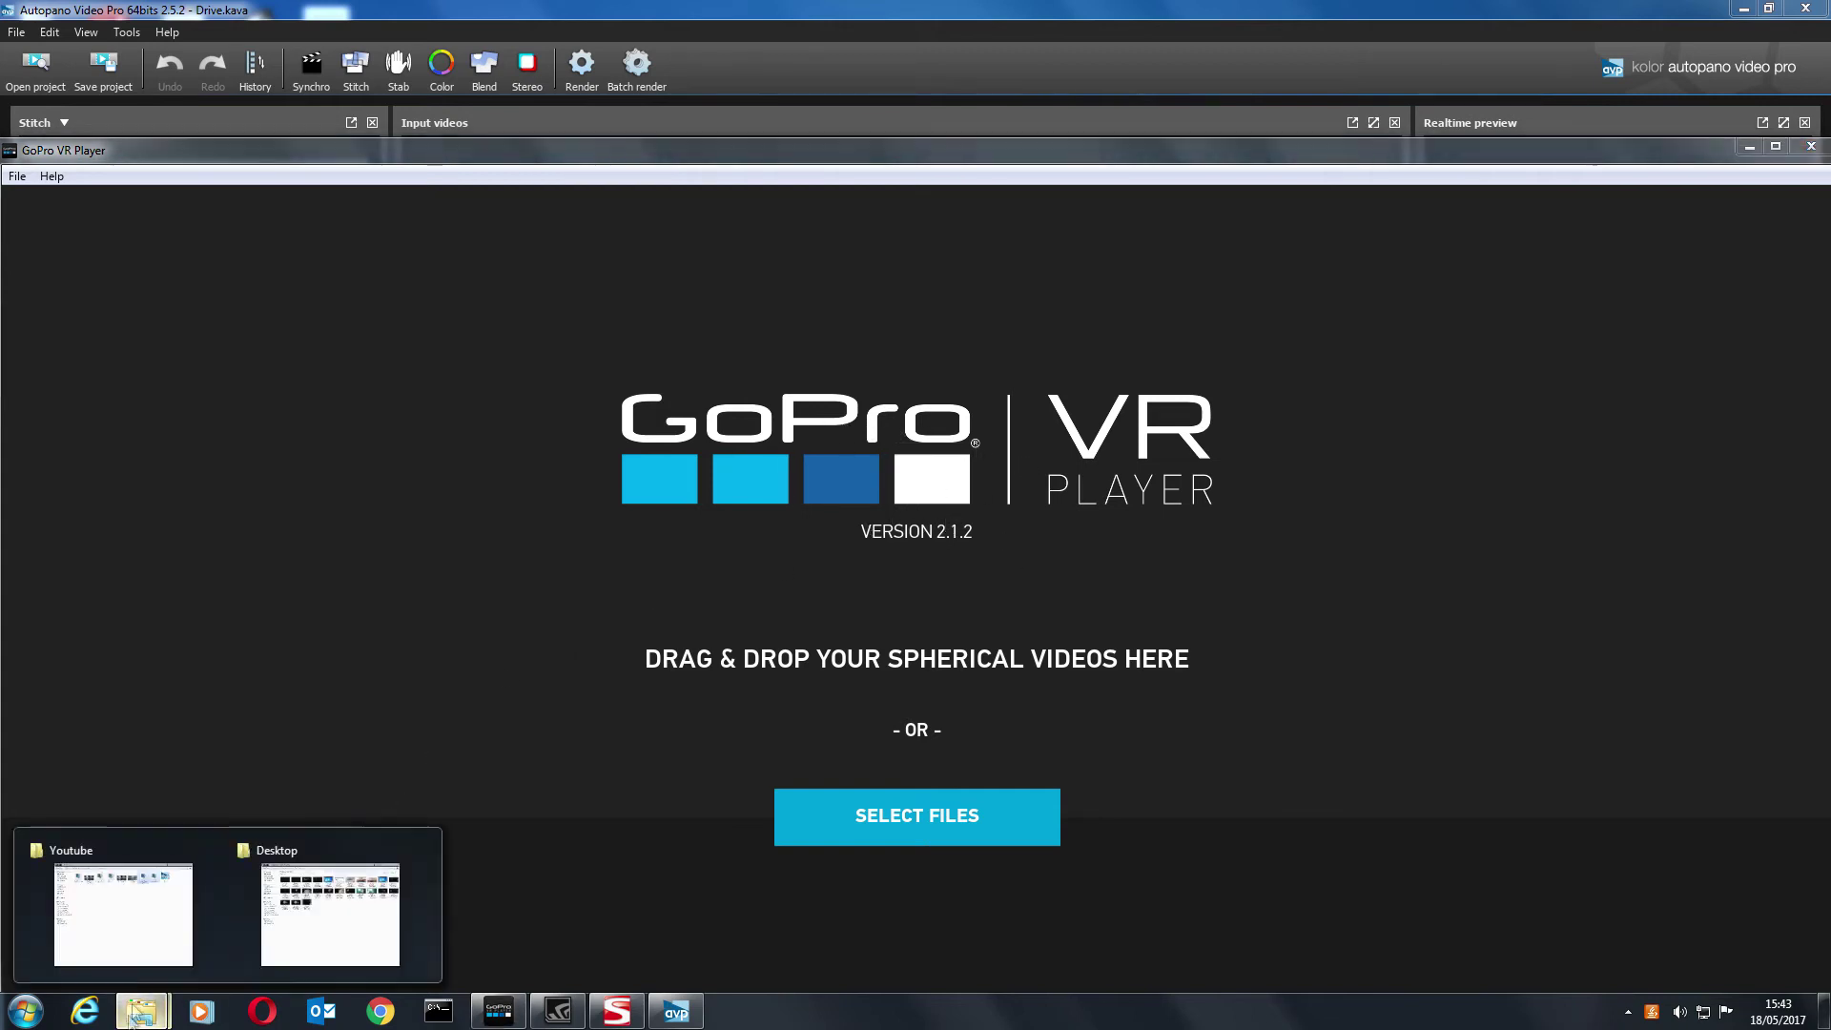
{"action": "left_click", "coordinate": [123, 913]}
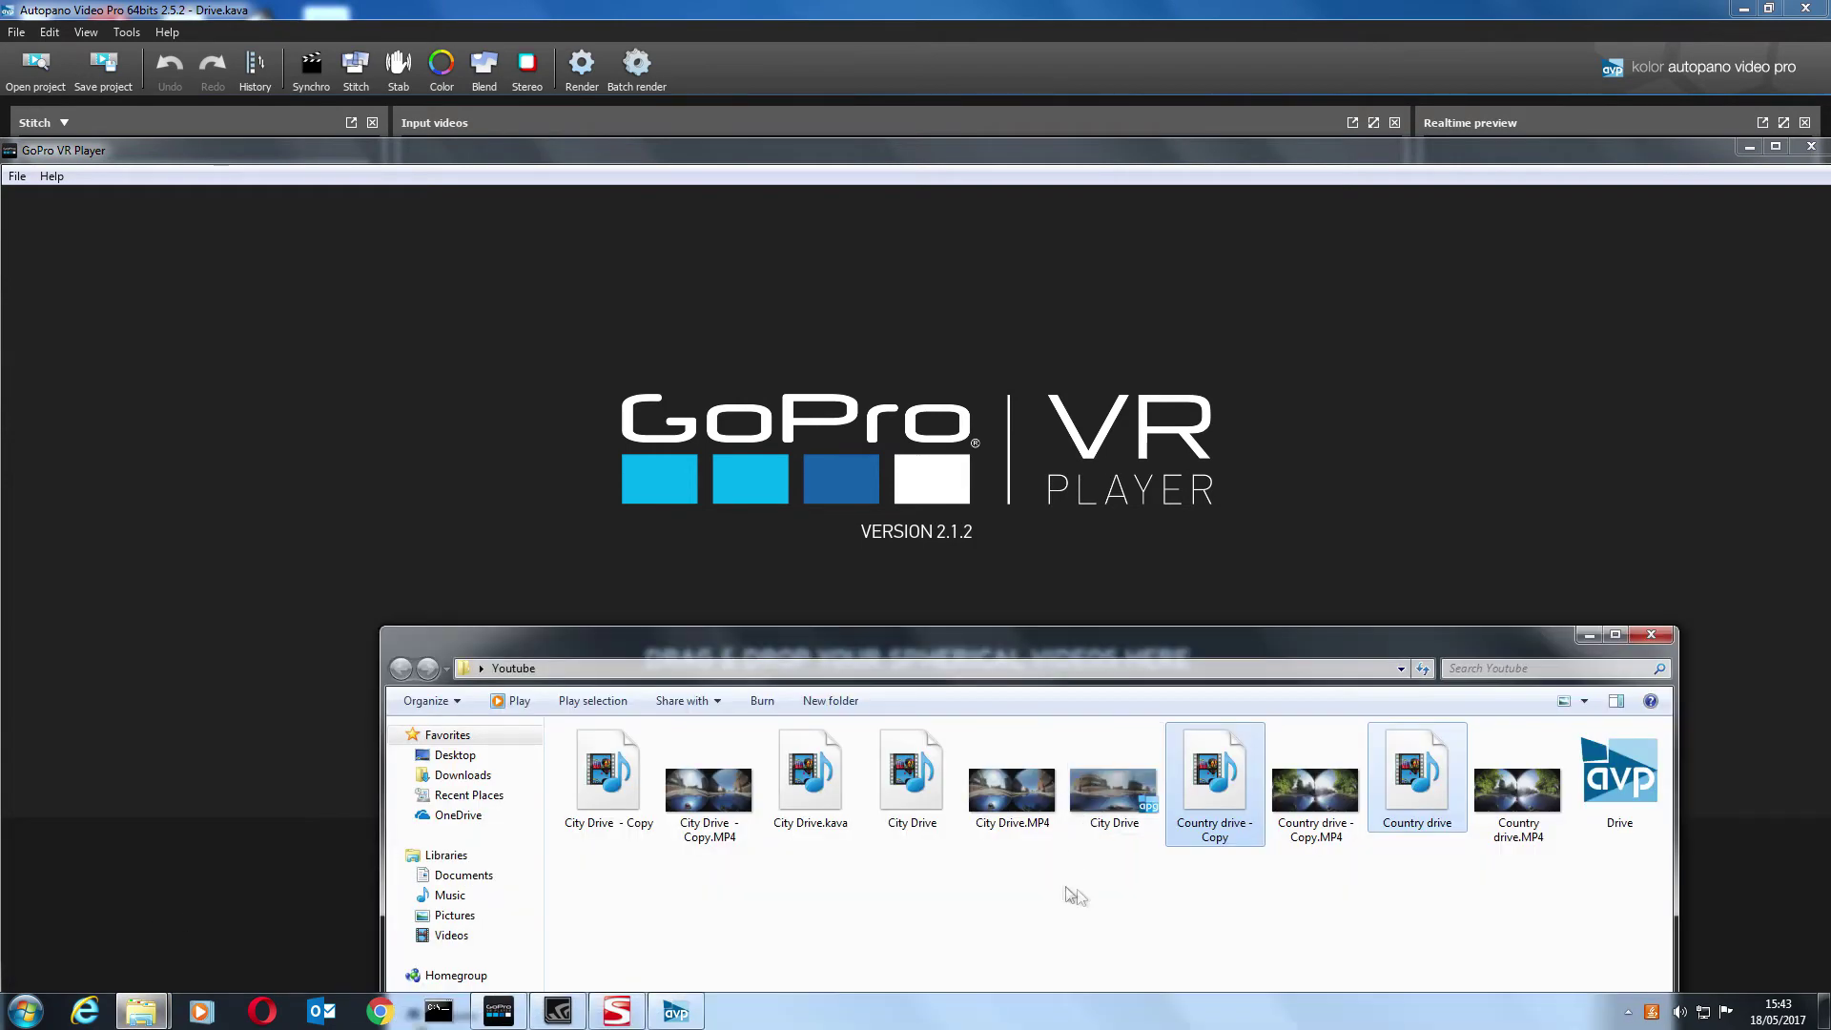
{"action": "left_click_drag", "start_coordinate": [811, 772], "coordinate": [740, 457]}
{"action": "left_click_drag", "start_coordinate": [1400, 642], "coordinate": [1347, 716]}
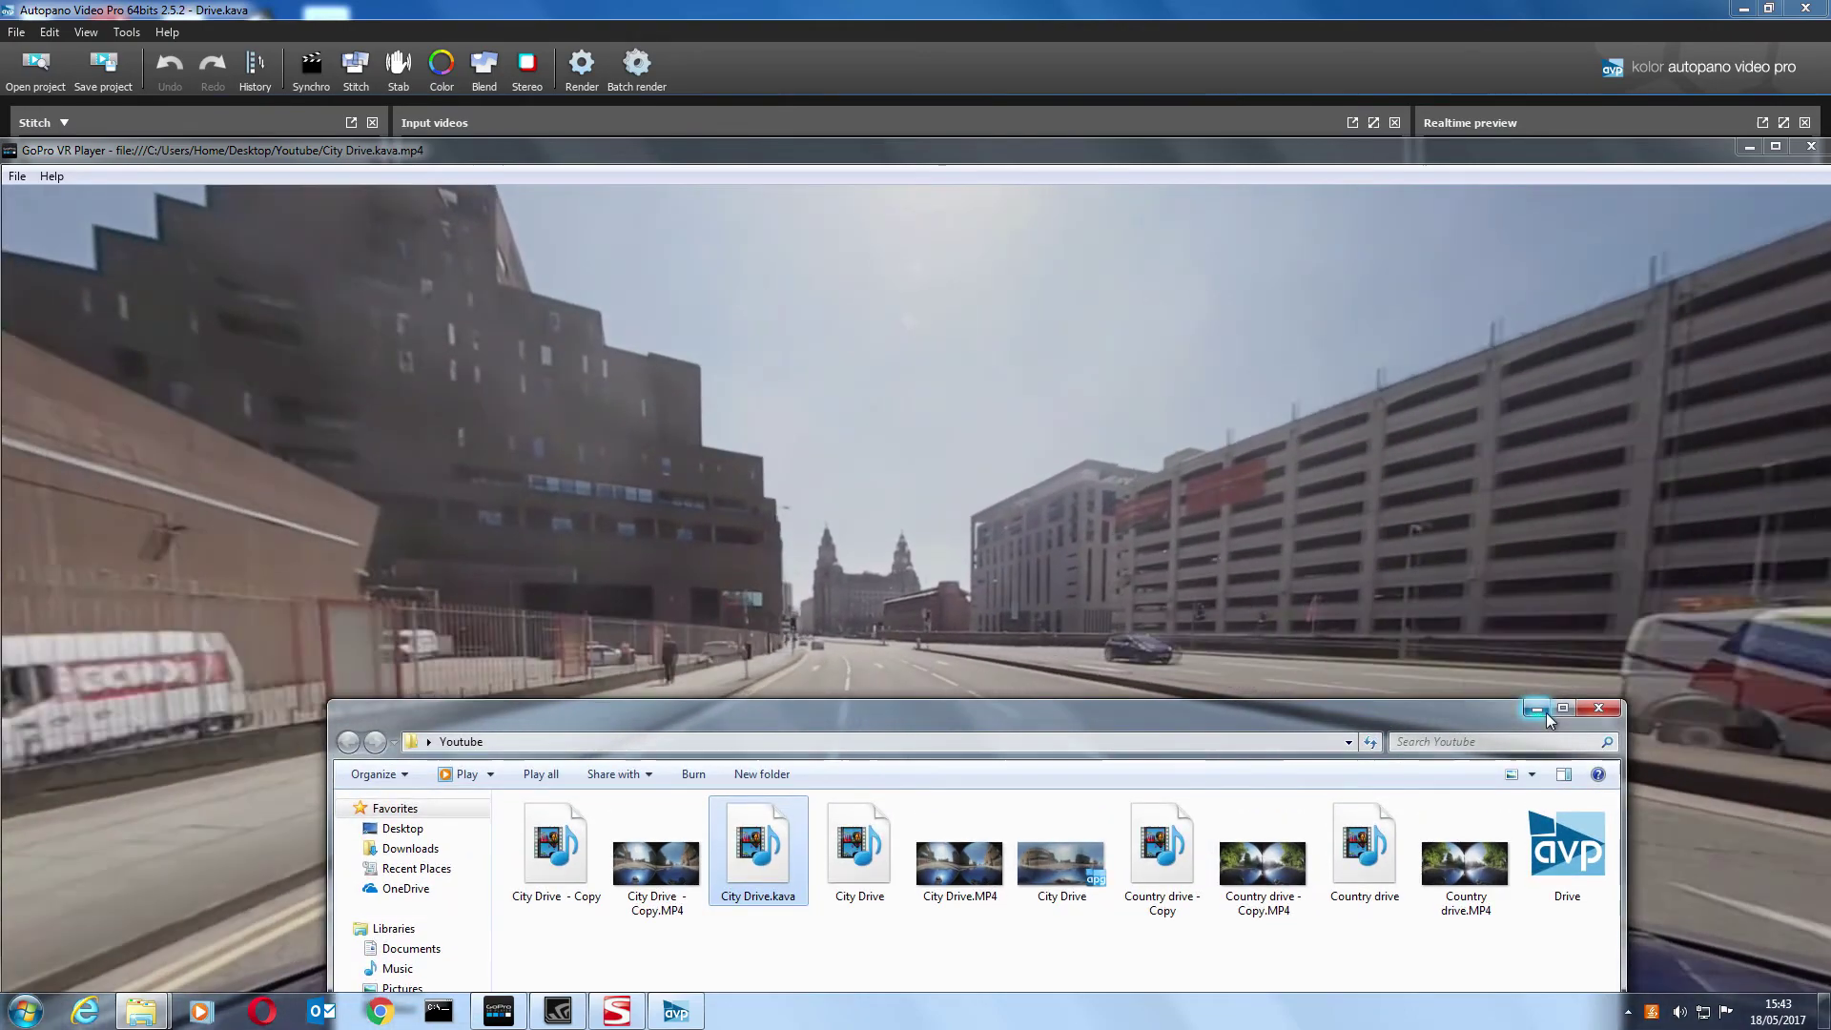
{"action": "left_click", "coordinate": [1536, 709]}
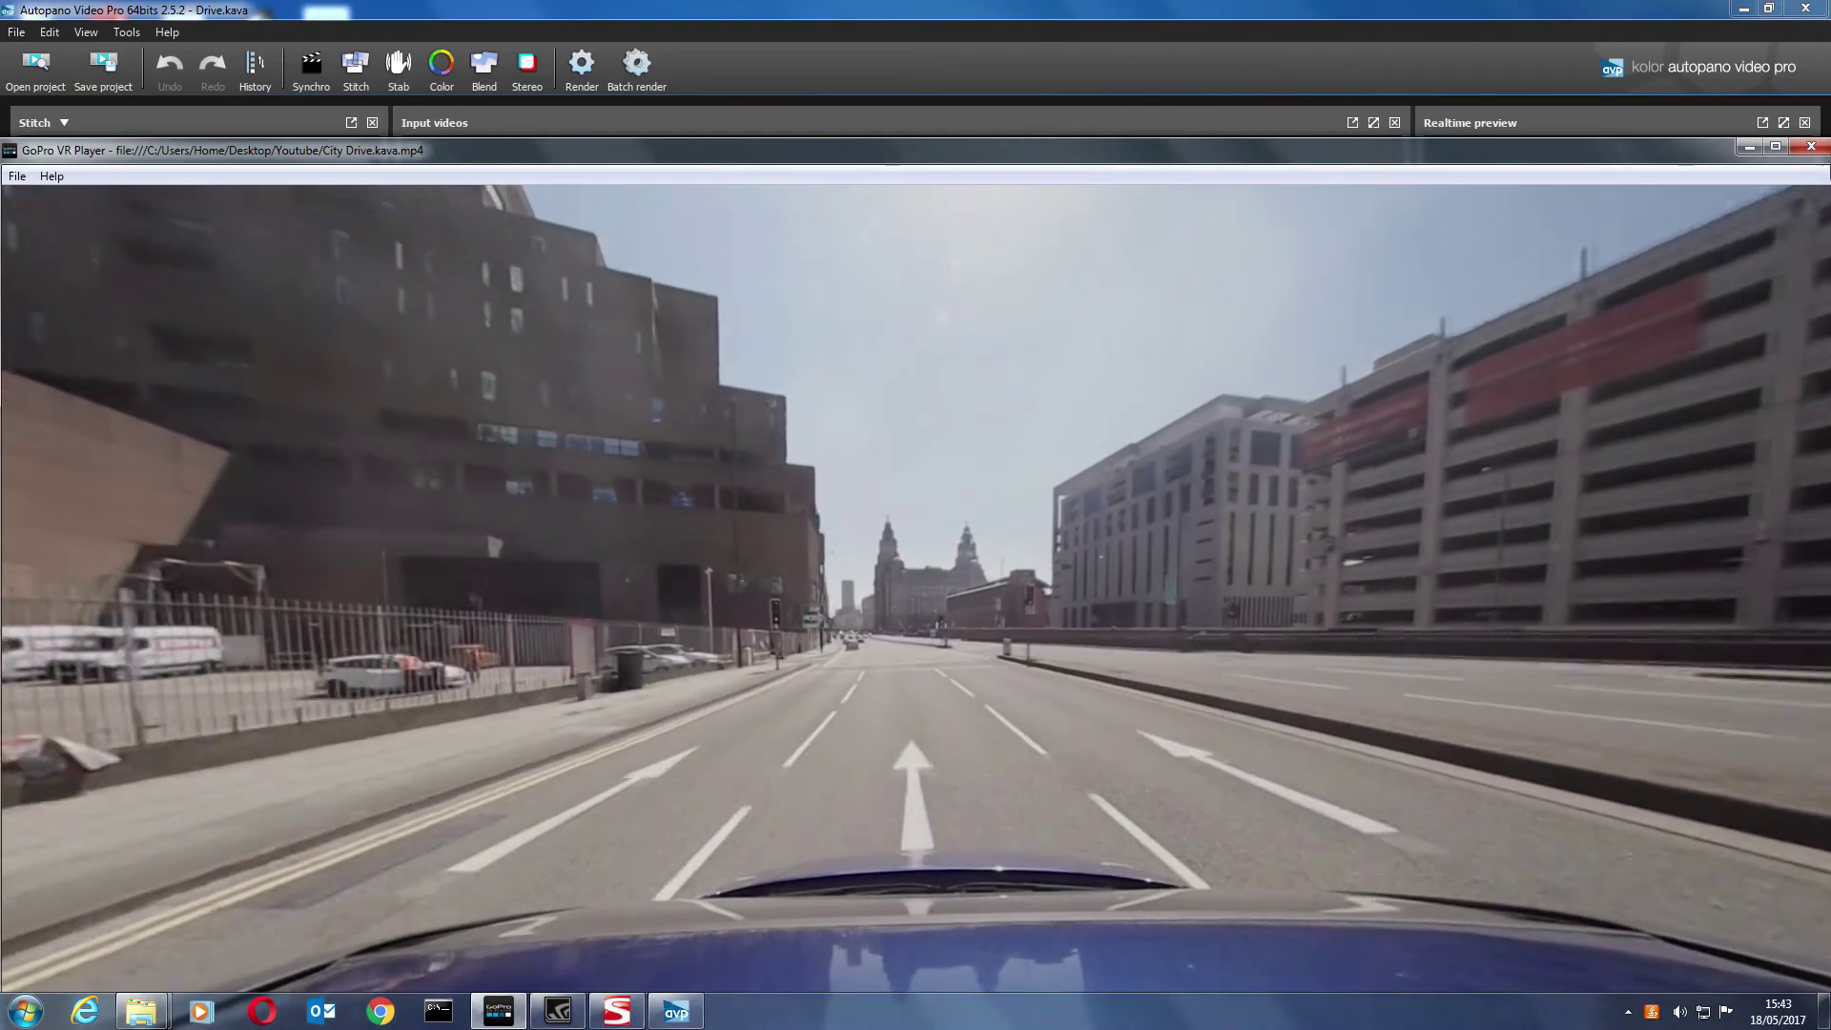
{"action": "left_click", "coordinate": [1774, 147]}
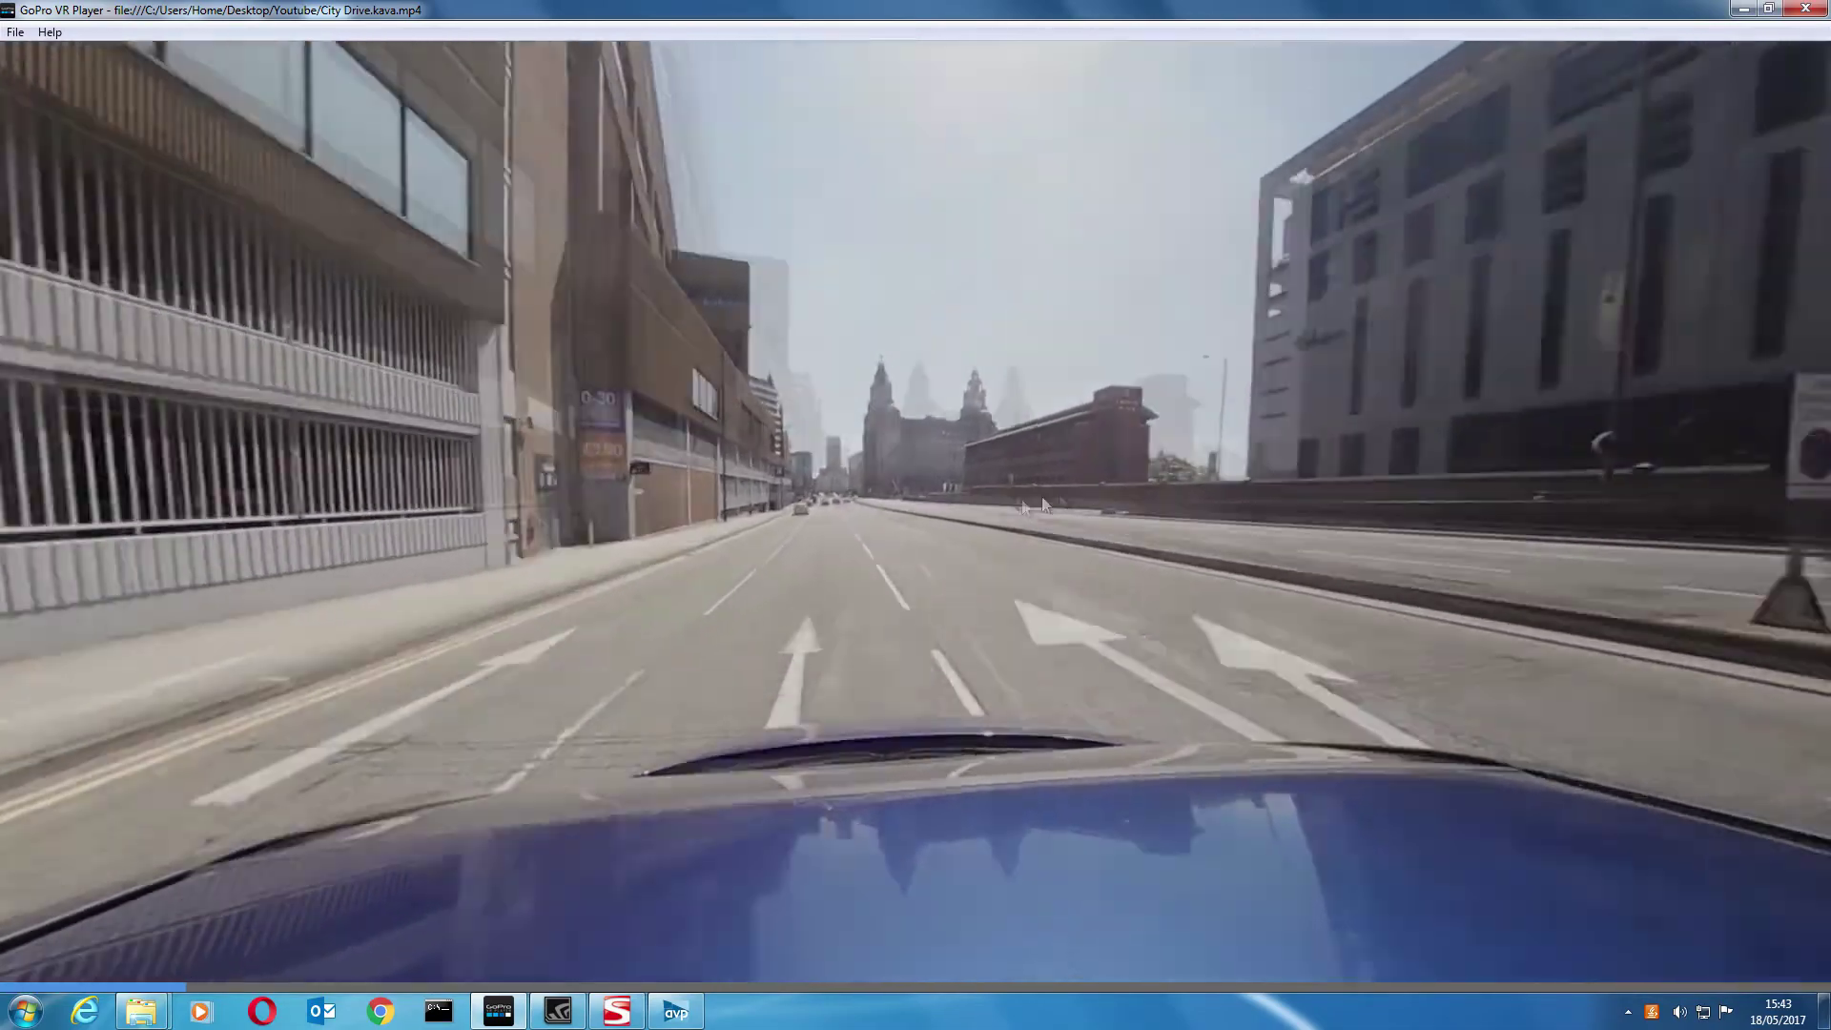
- Look around the playing City Drive 360° video in several directions to examine the stitching and the horizon
{"action": "left_click_drag", "start_coordinate": [1042, 503], "coordinate": [941, 580]}
{"action": "left_click_drag", "start_coordinate": [1266, 586], "coordinate": [1117, 568]}
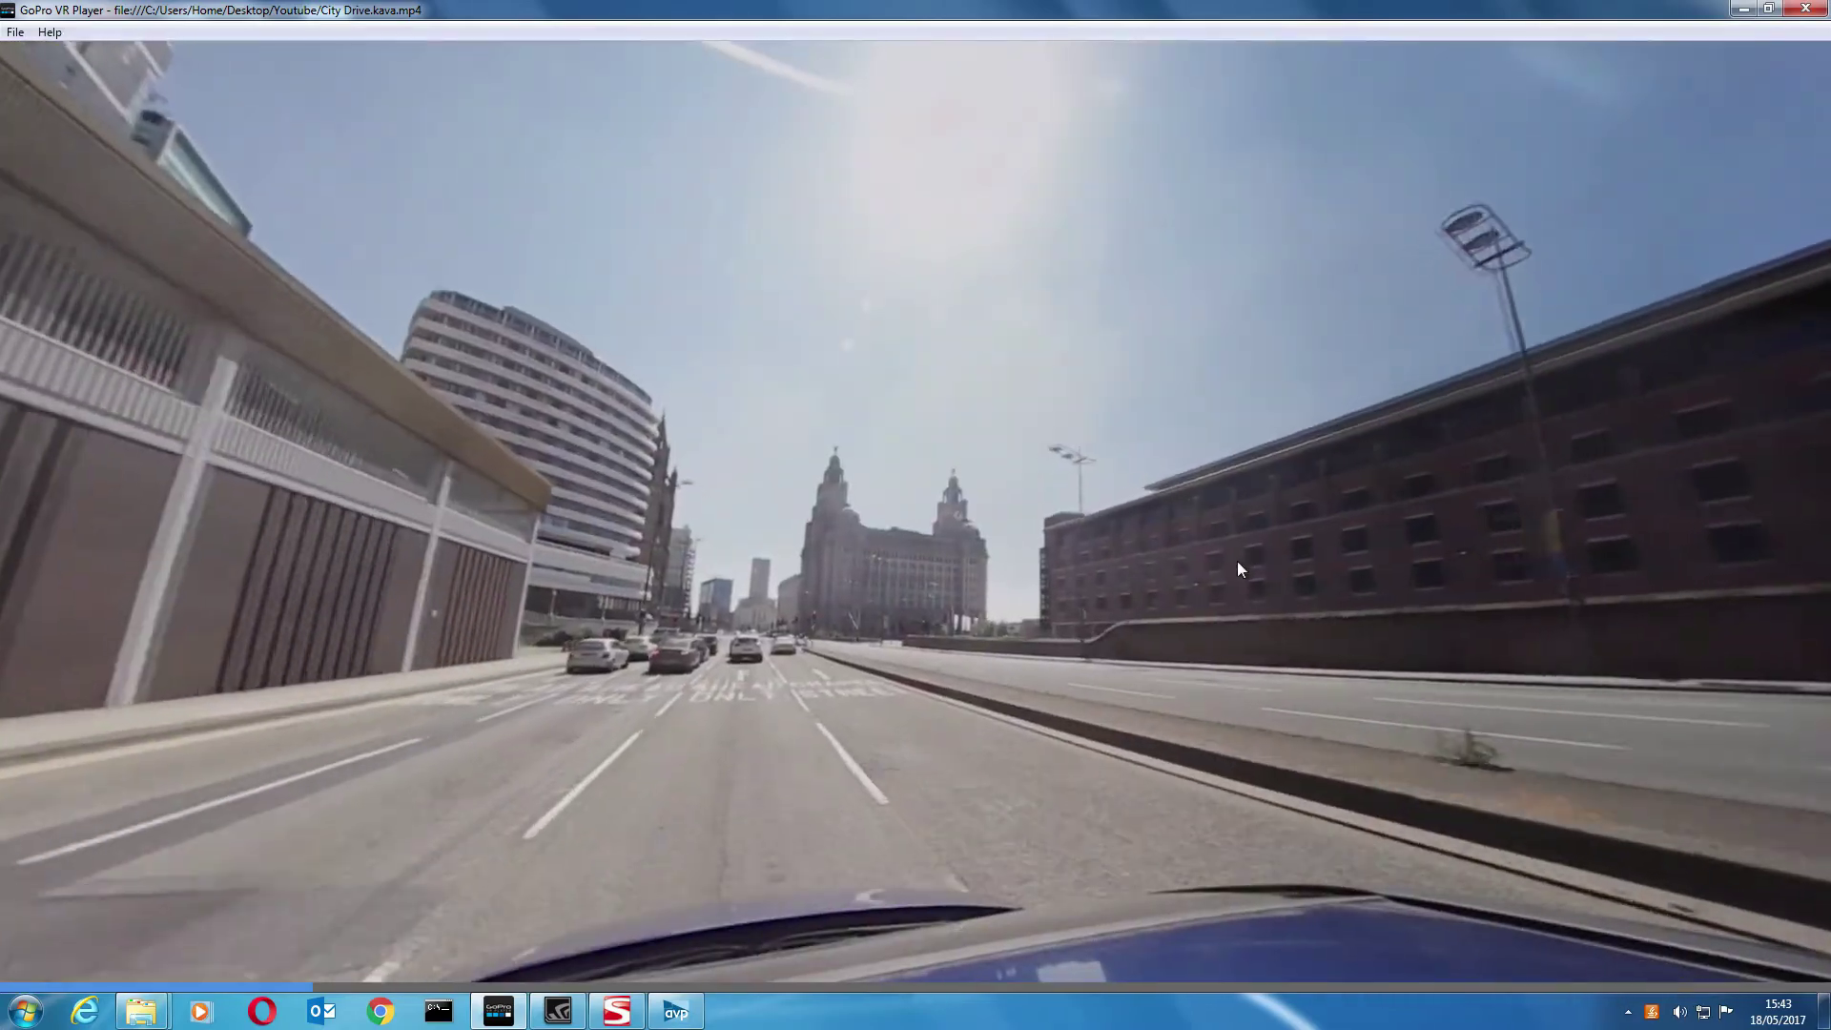
{"action": "left_click_drag", "start_coordinate": [1238, 569], "coordinate": [980, 543]}
{"action": "left_click_drag", "start_coordinate": [1179, 543], "coordinate": [1227, 541]}
{"action": "left_click_drag", "start_coordinate": [1036, 540], "coordinate": [1186, 523]}
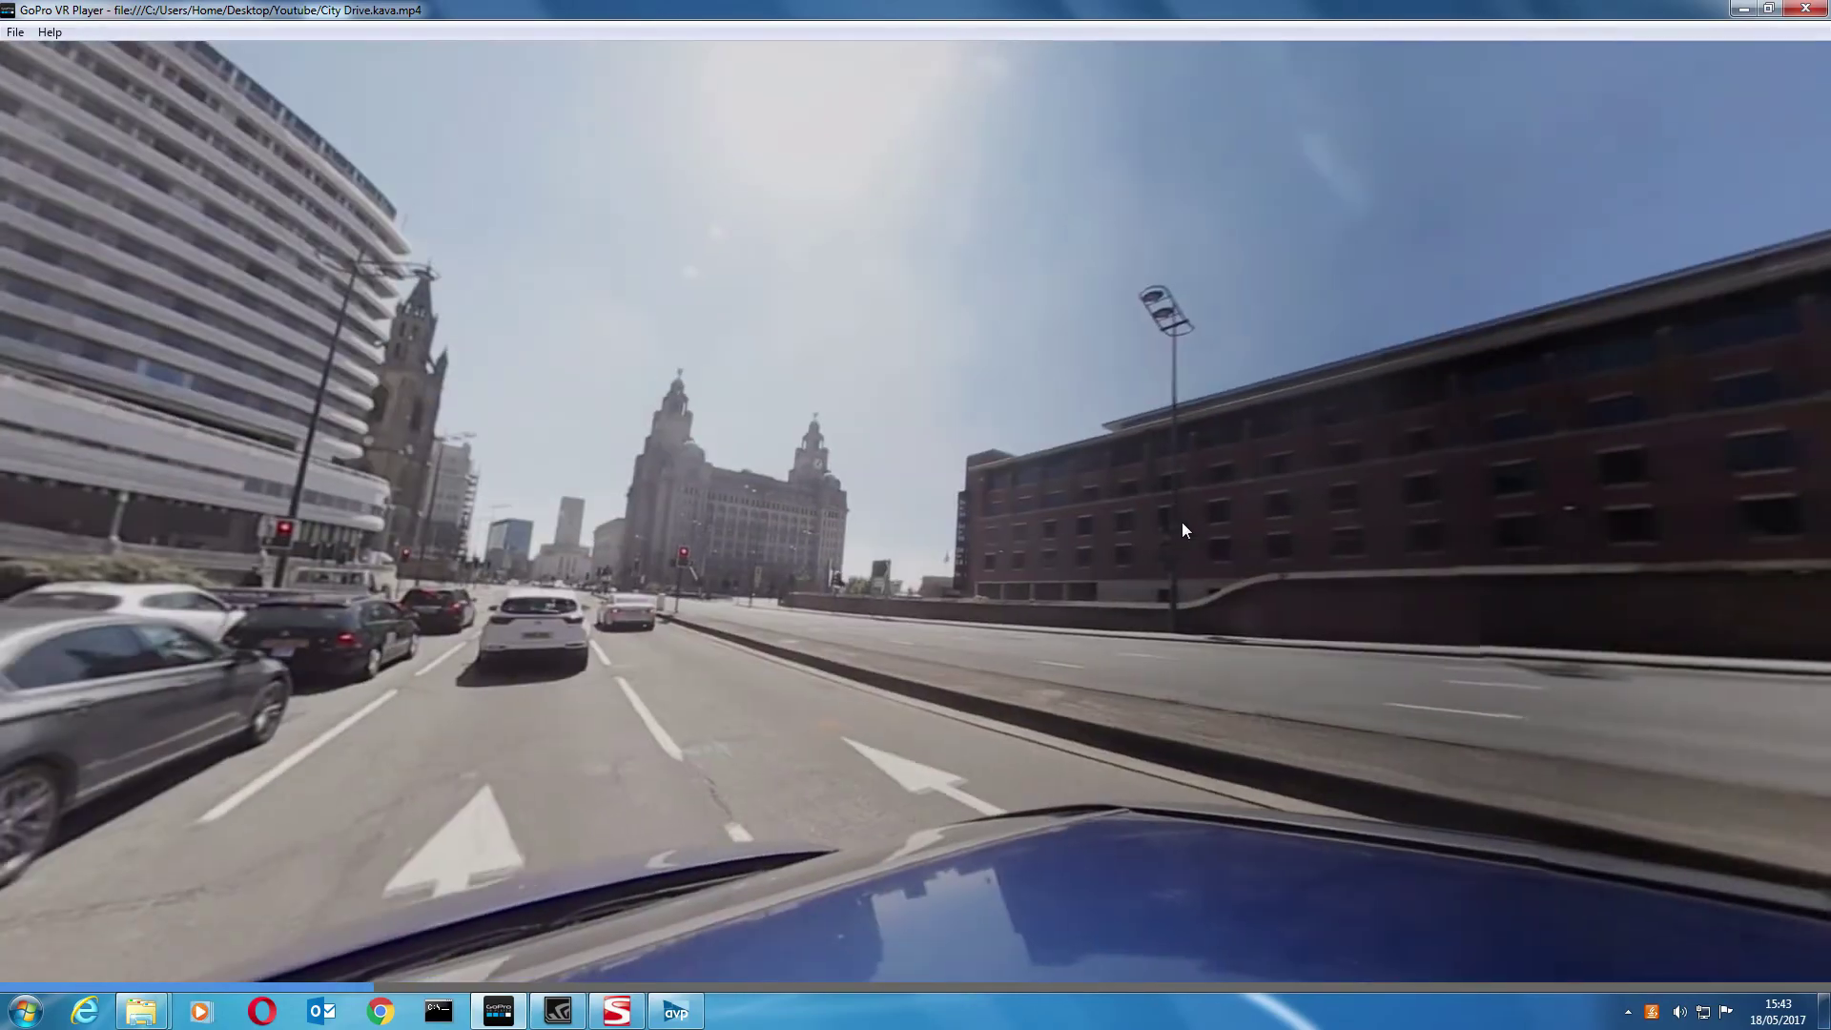
{"action": "mouse_move", "coordinate": [864, 512]}
{"action": "left_mouse_down"}
{"action": "mouse_move", "coordinate": [1066, 525]}
{"action": "mouse_move", "coordinate": [897, 517]}
{"action": "left_mouse_up"}
{"action": "left_click_drag", "start_coordinate": [1183, 510], "coordinate": [1137, 506]}
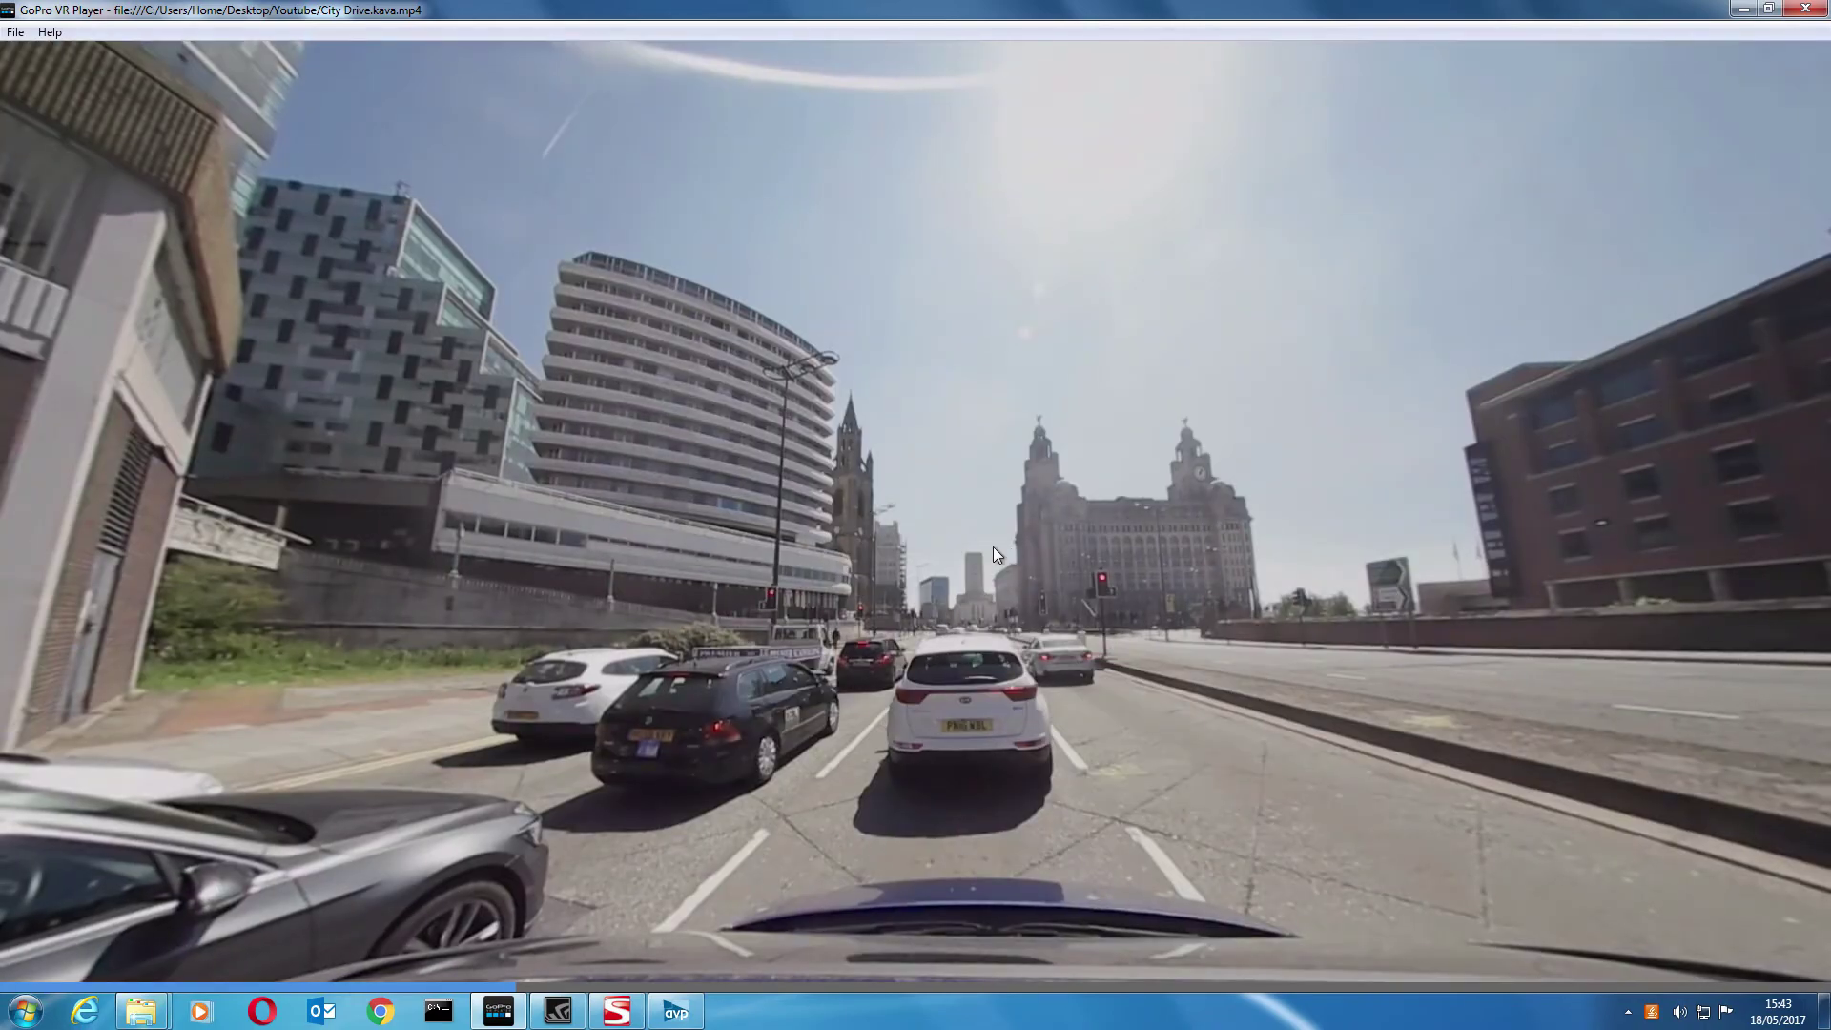
{"action": "left_click_drag", "start_coordinate": [993, 546], "coordinate": [1042, 434]}
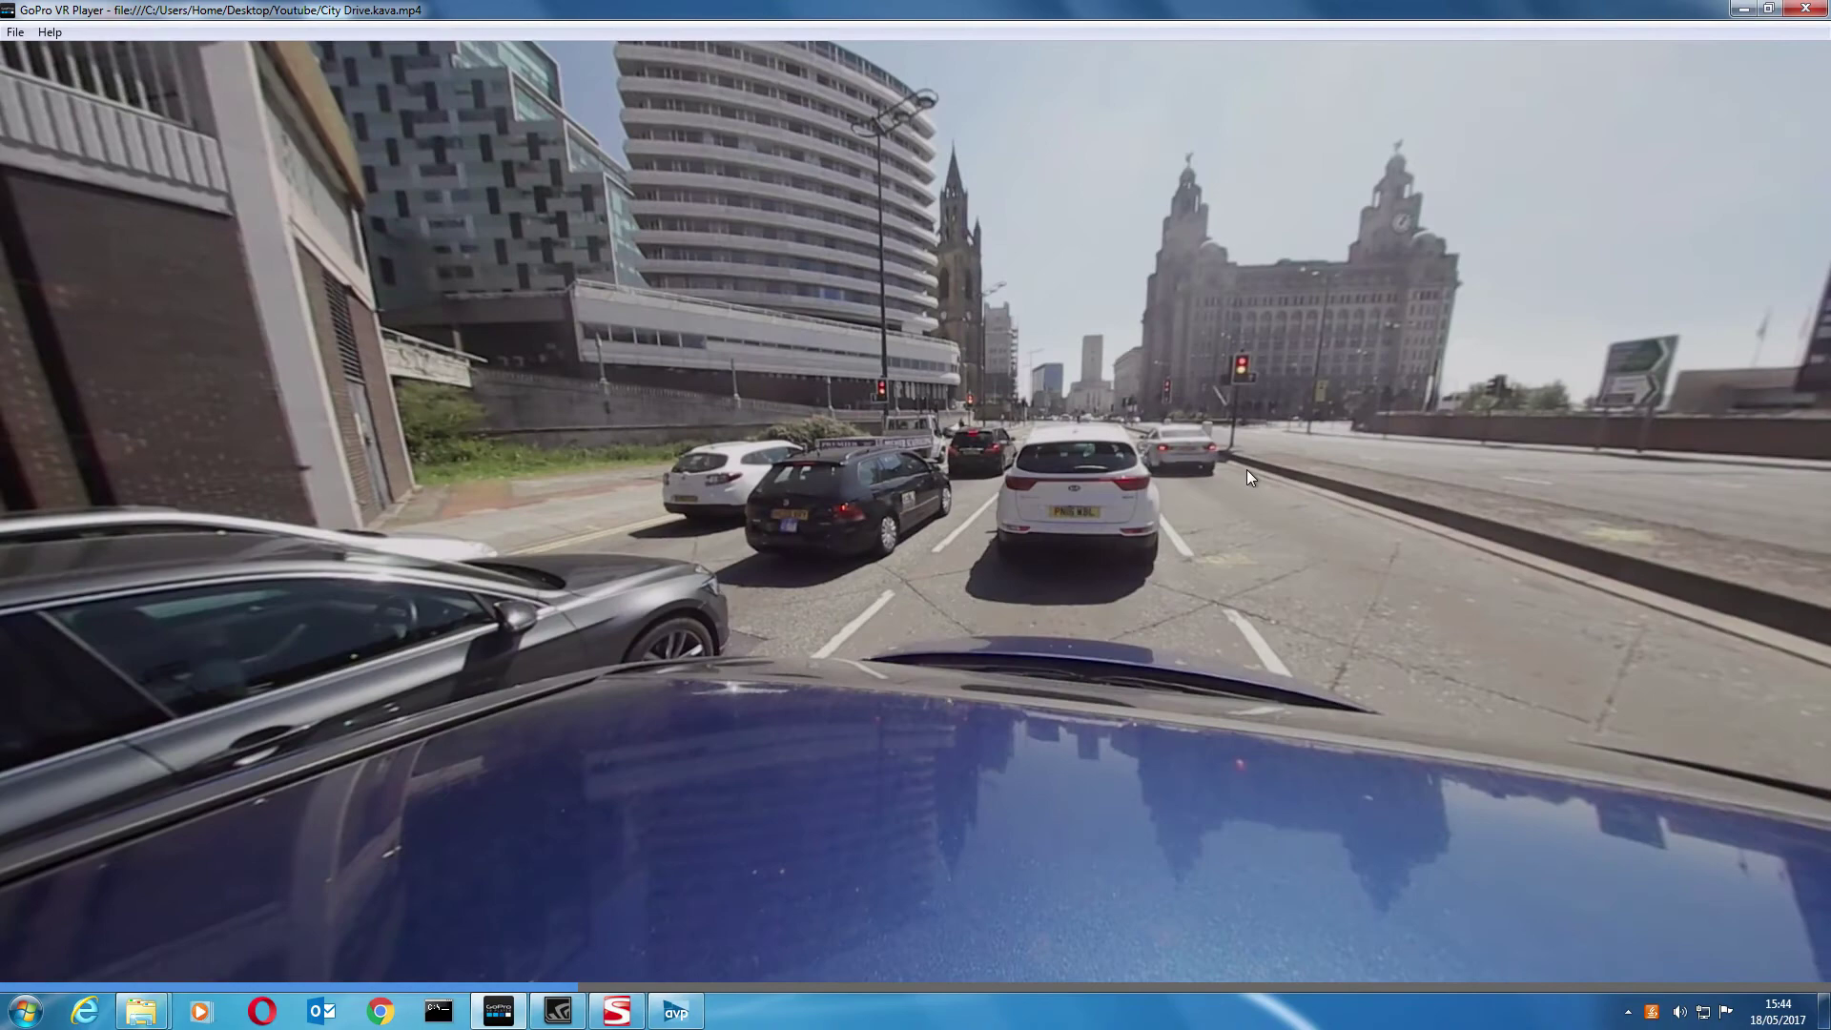
{"action": "left_click_drag", "start_coordinate": [1246, 469], "coordinate": [1092, 473]}
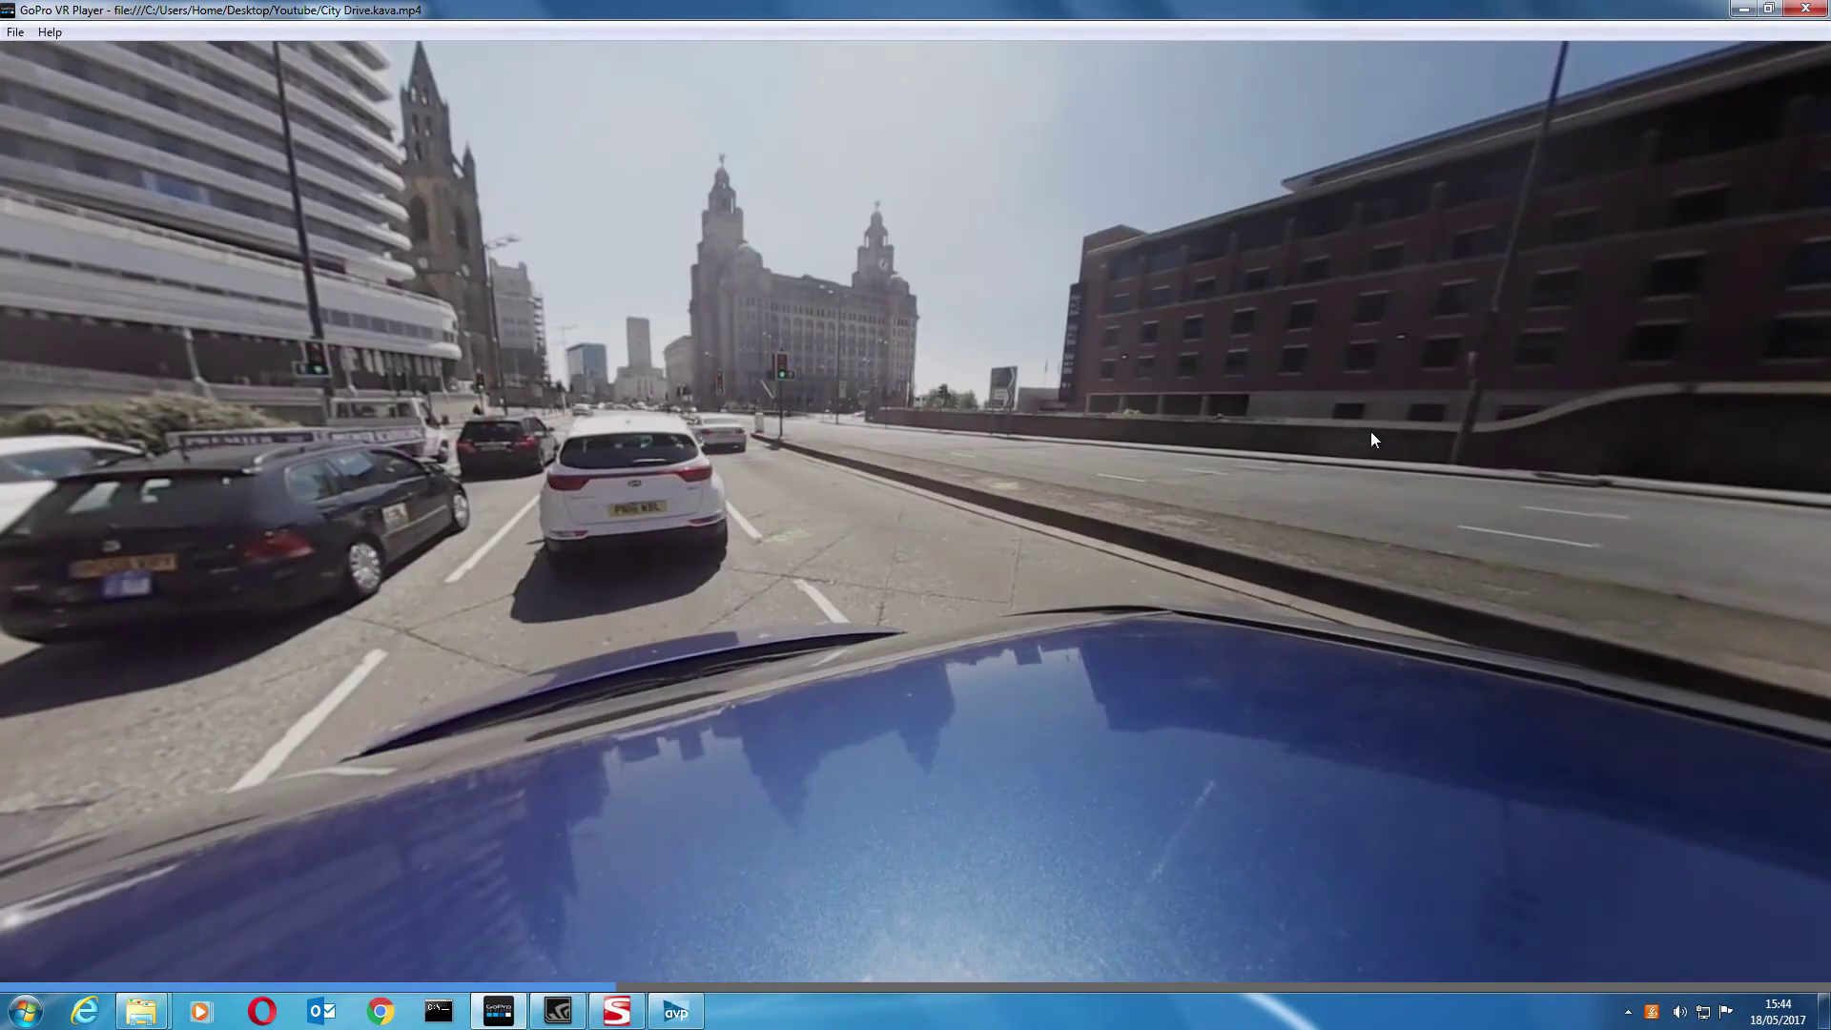
{"action": "left_click_drag", "start_coordinate": [1371, 431], "coordinate": [1251, 515]}
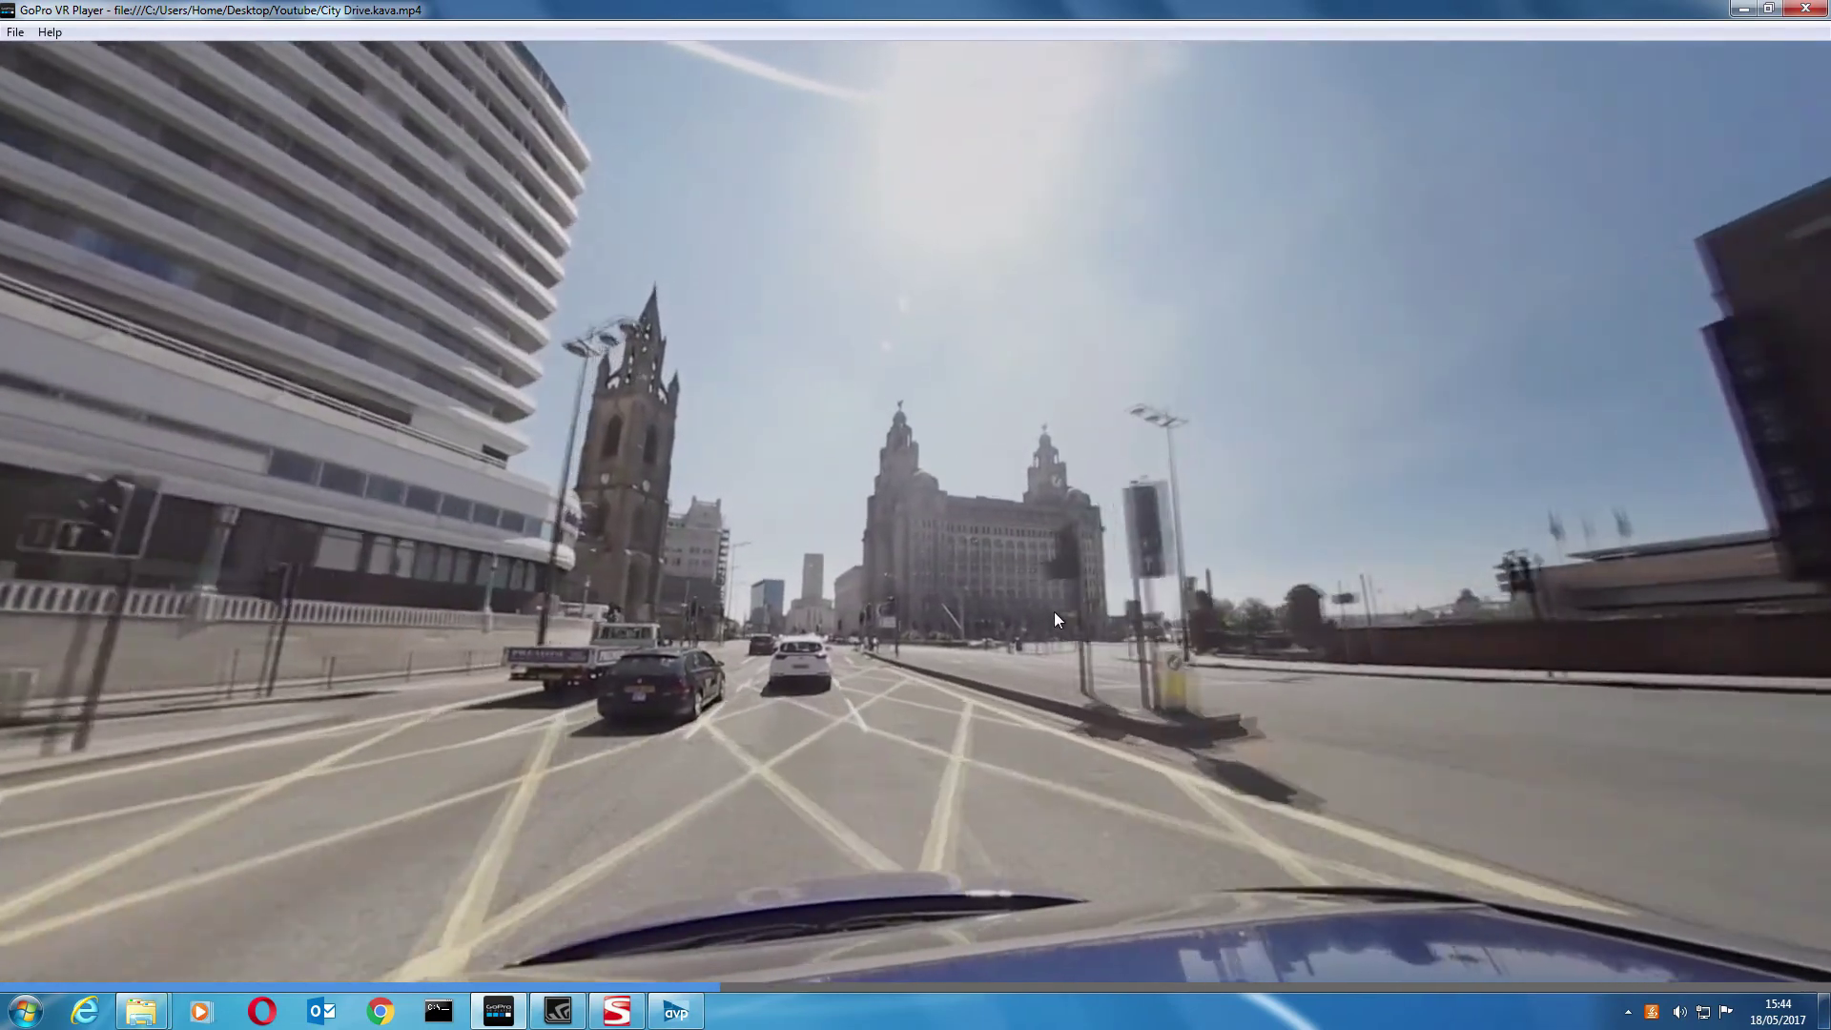
{"action": "left_click_drag", "start_coordinate": [1055, 610], "coordinate": [753, 535]}
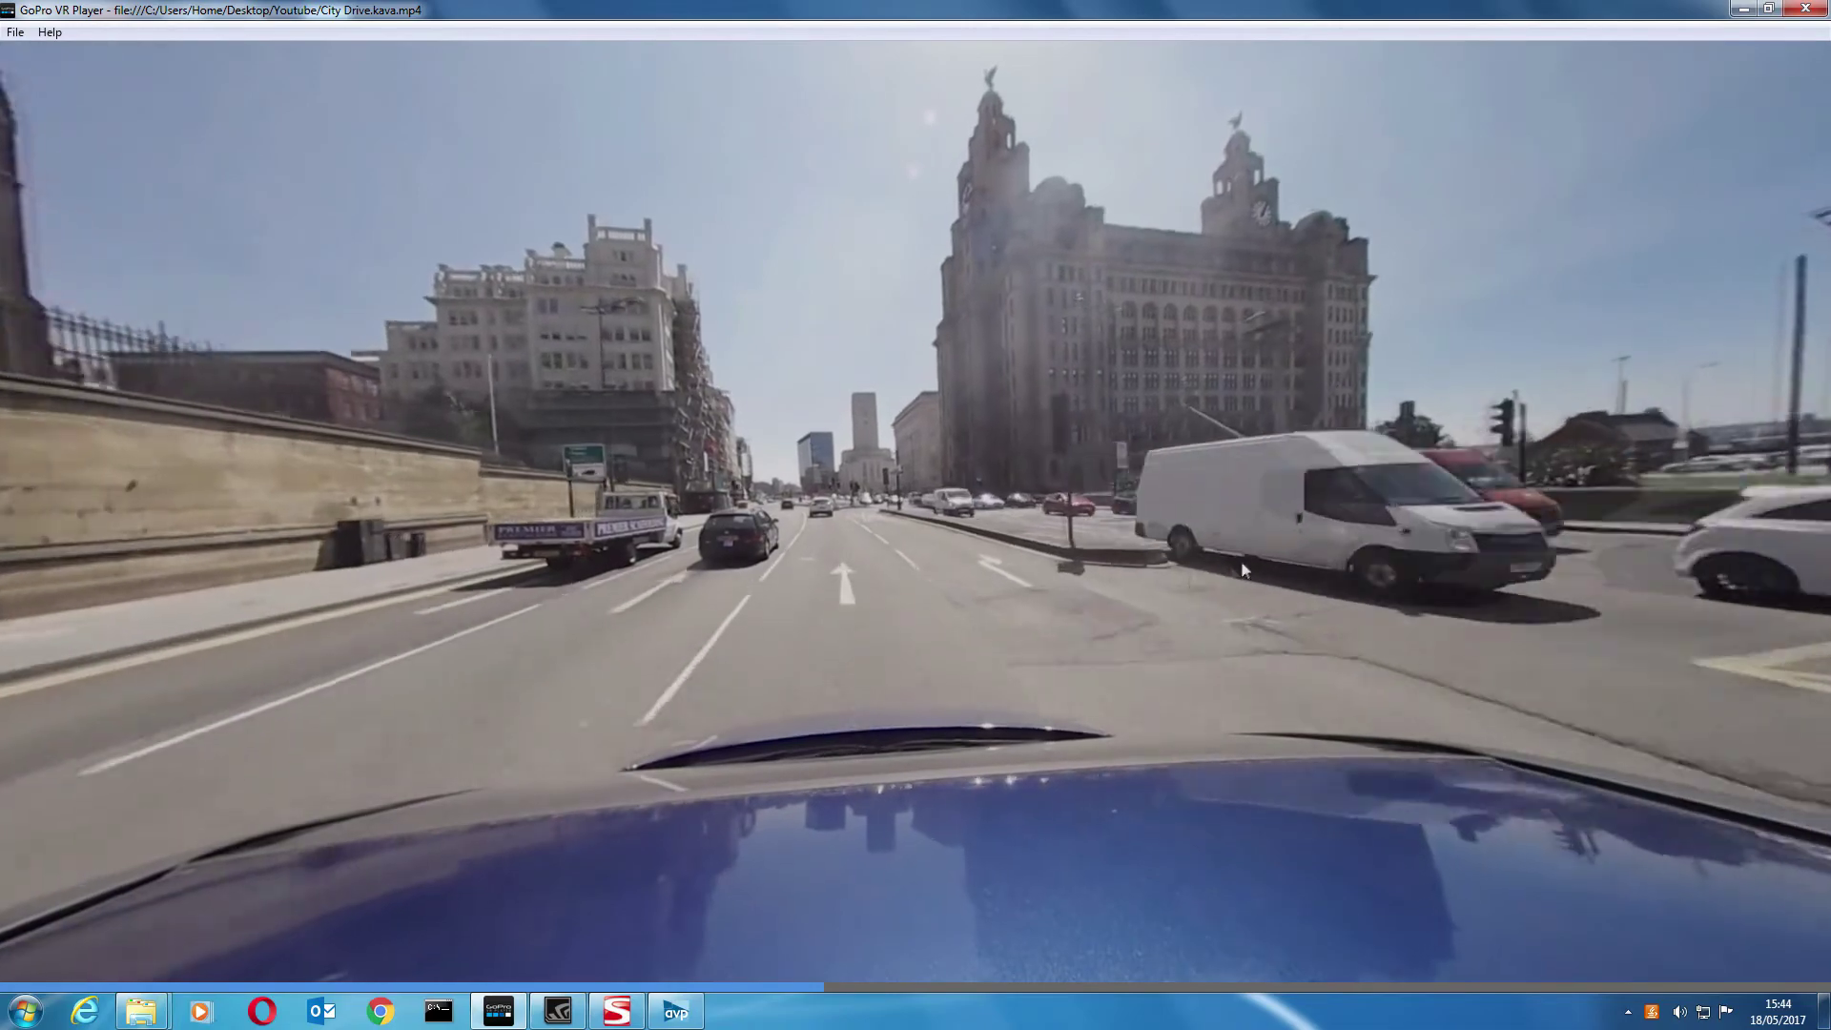
{"action": "left_click_drag", "start_coordinate": [1183, 609], "coordinate": [815, 645]}
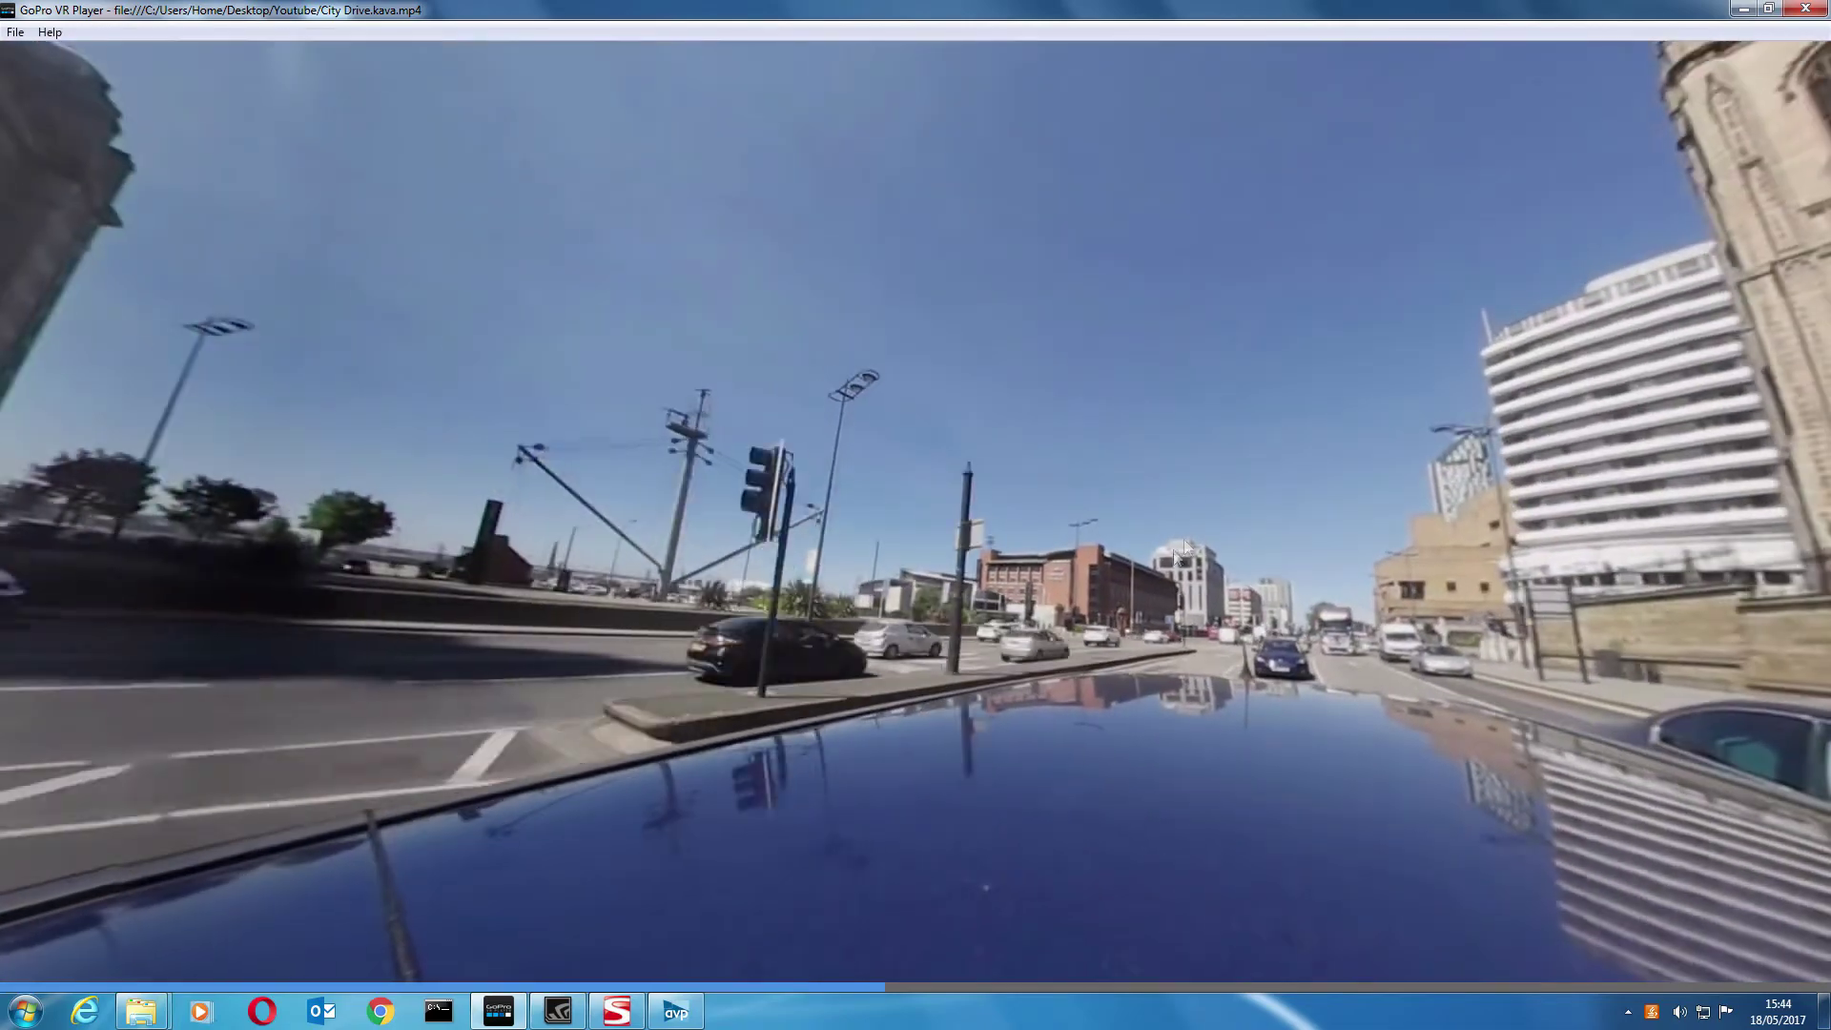
{"action": "left_click_drag", "start_coordinate": [951, 586], "coordinate": [1366, 582]}
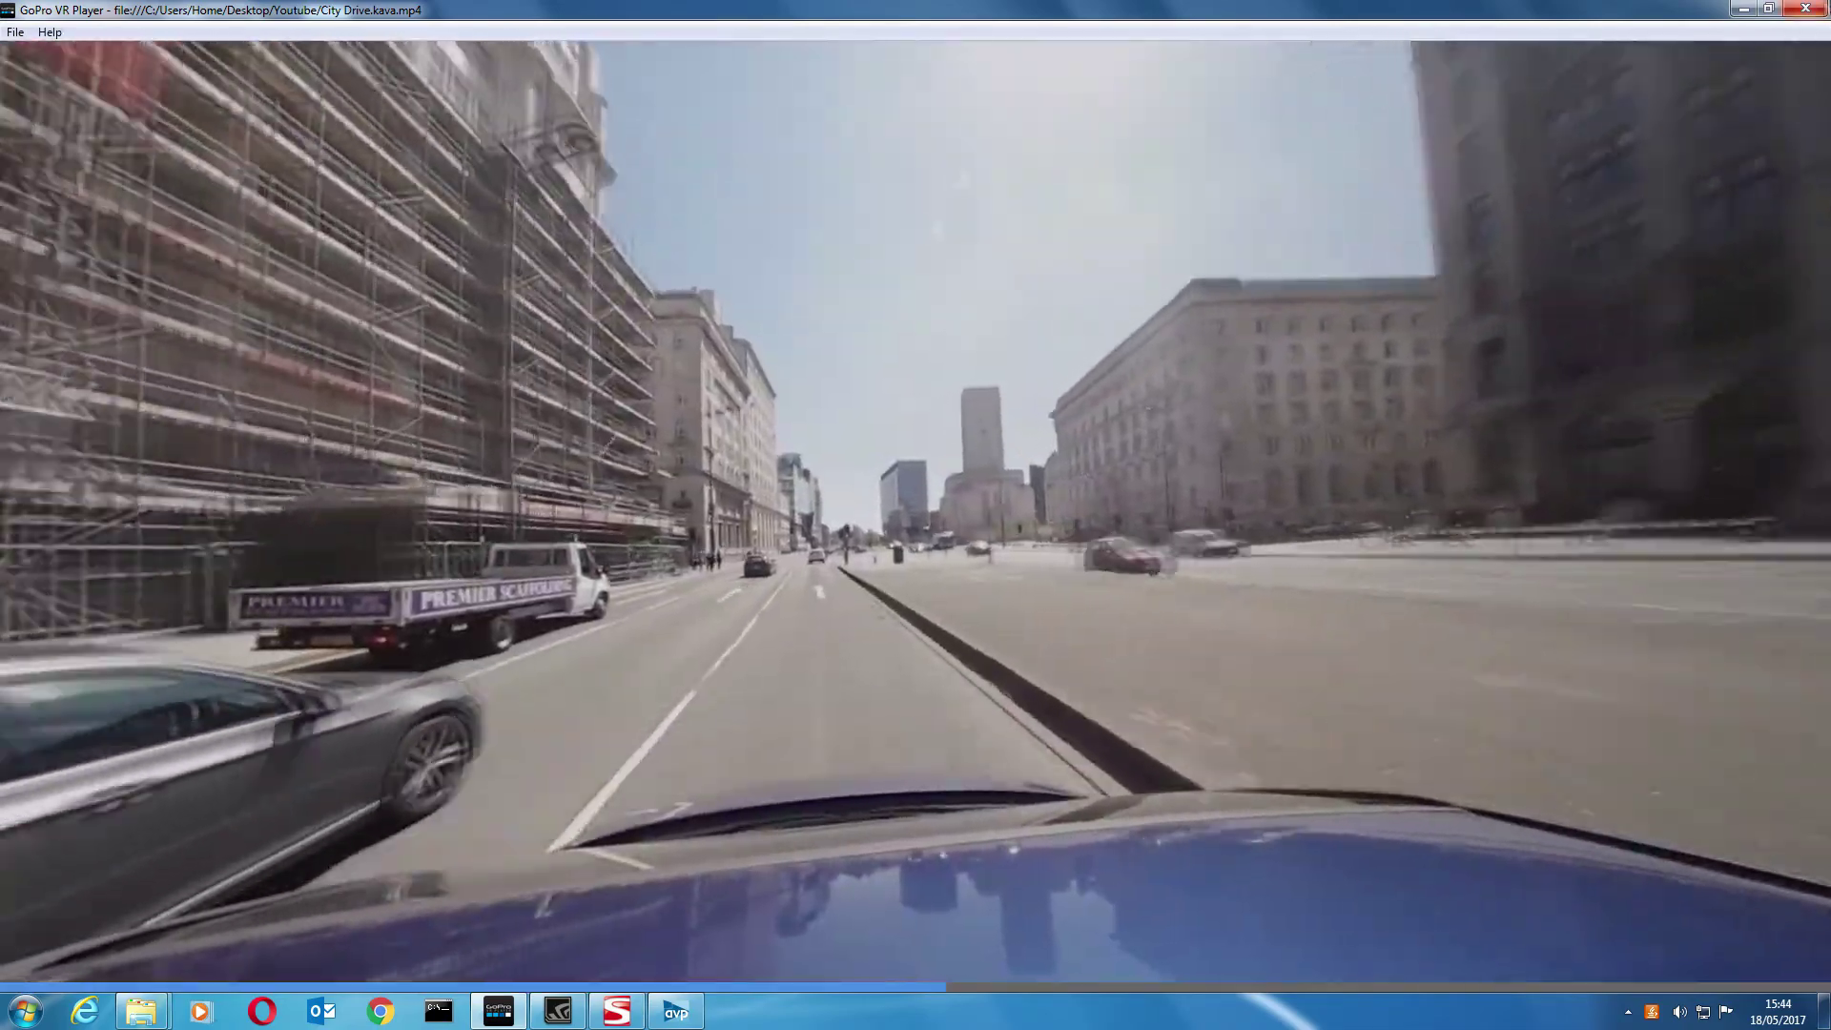
- Switch to Autopano Video Pro and start a new project
{"action": "key", "text": "alt+Tab"}
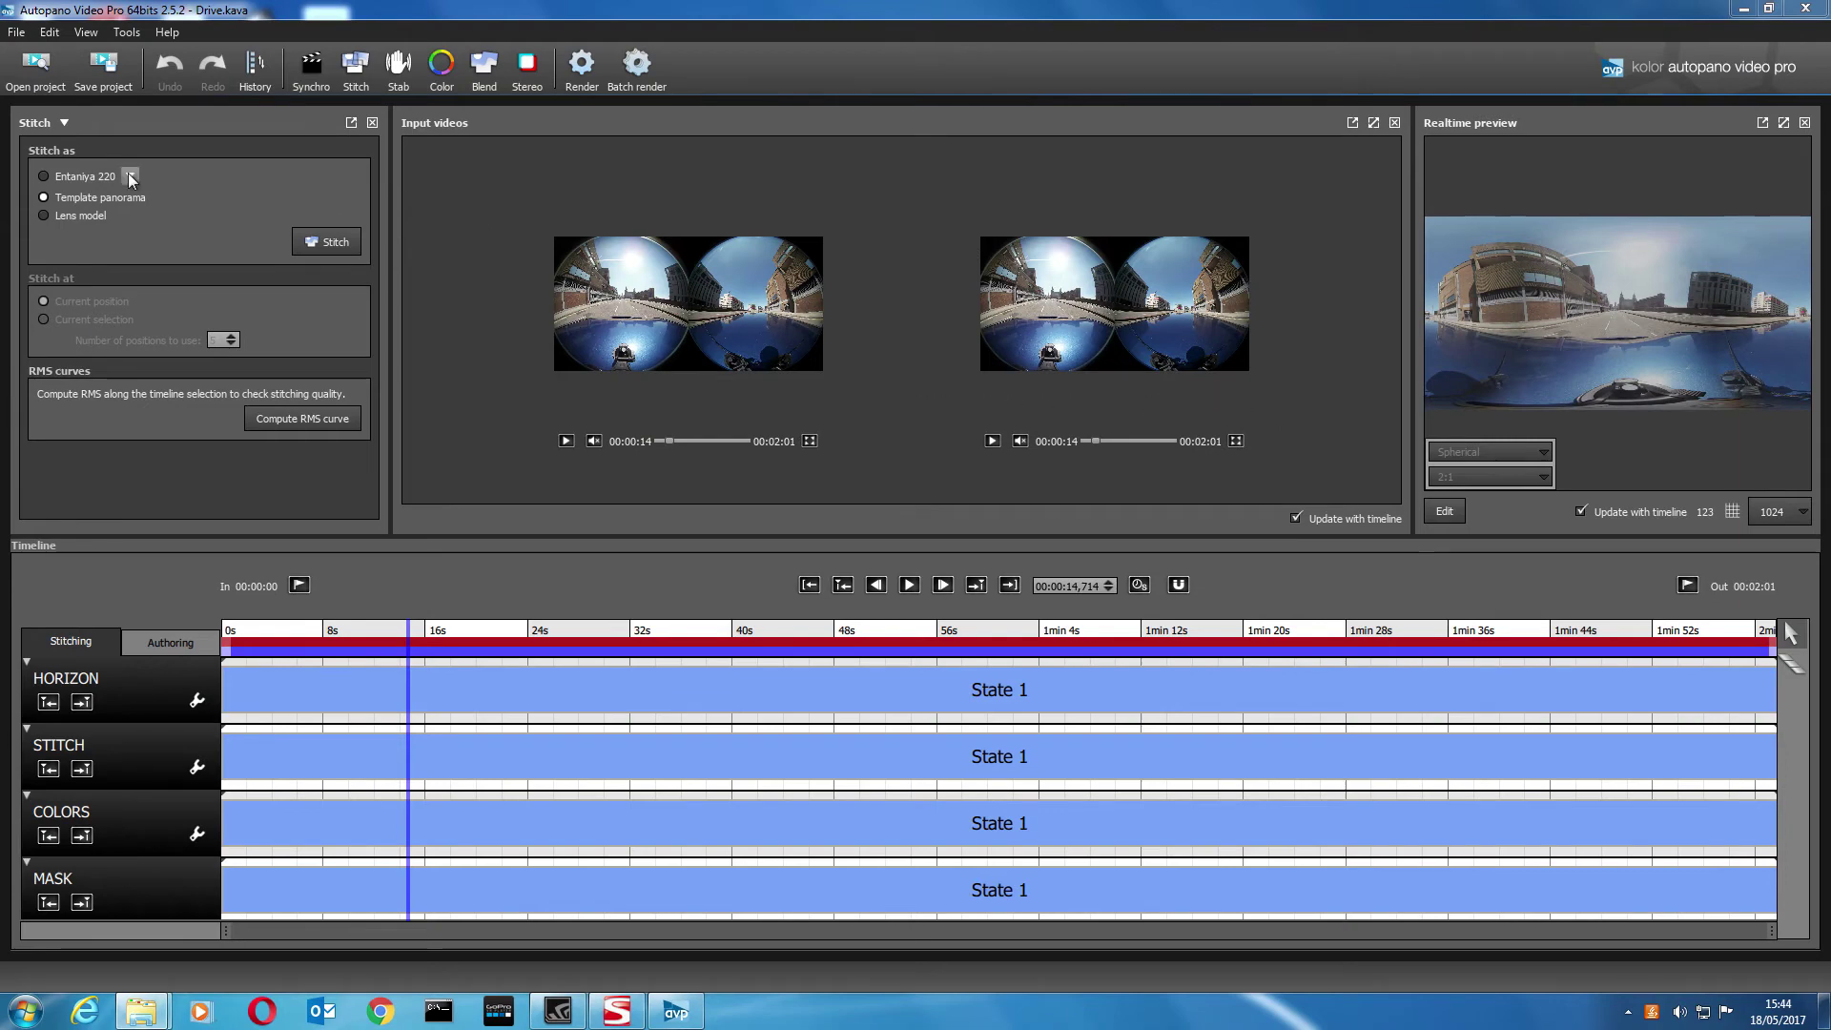
{"action": "left_click", "coordinate": [17, 33]}
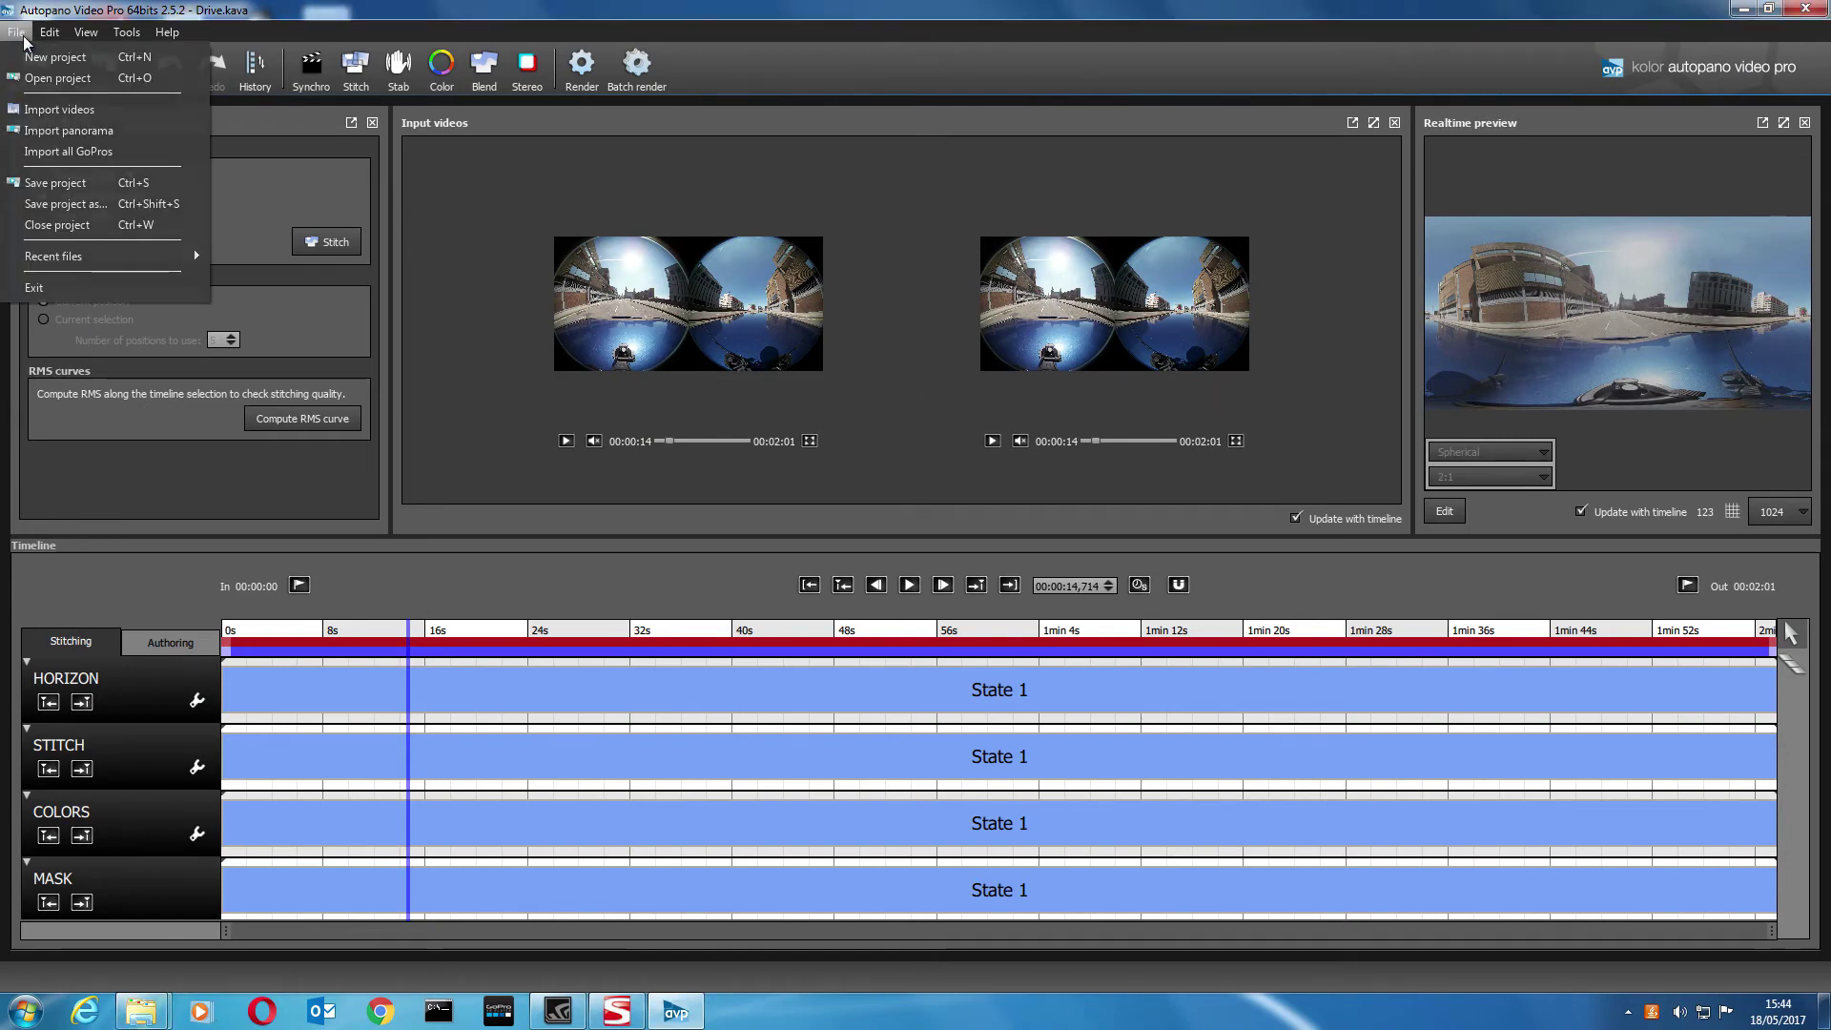
{"action": "left_click", "coordinate": [48, 61]}
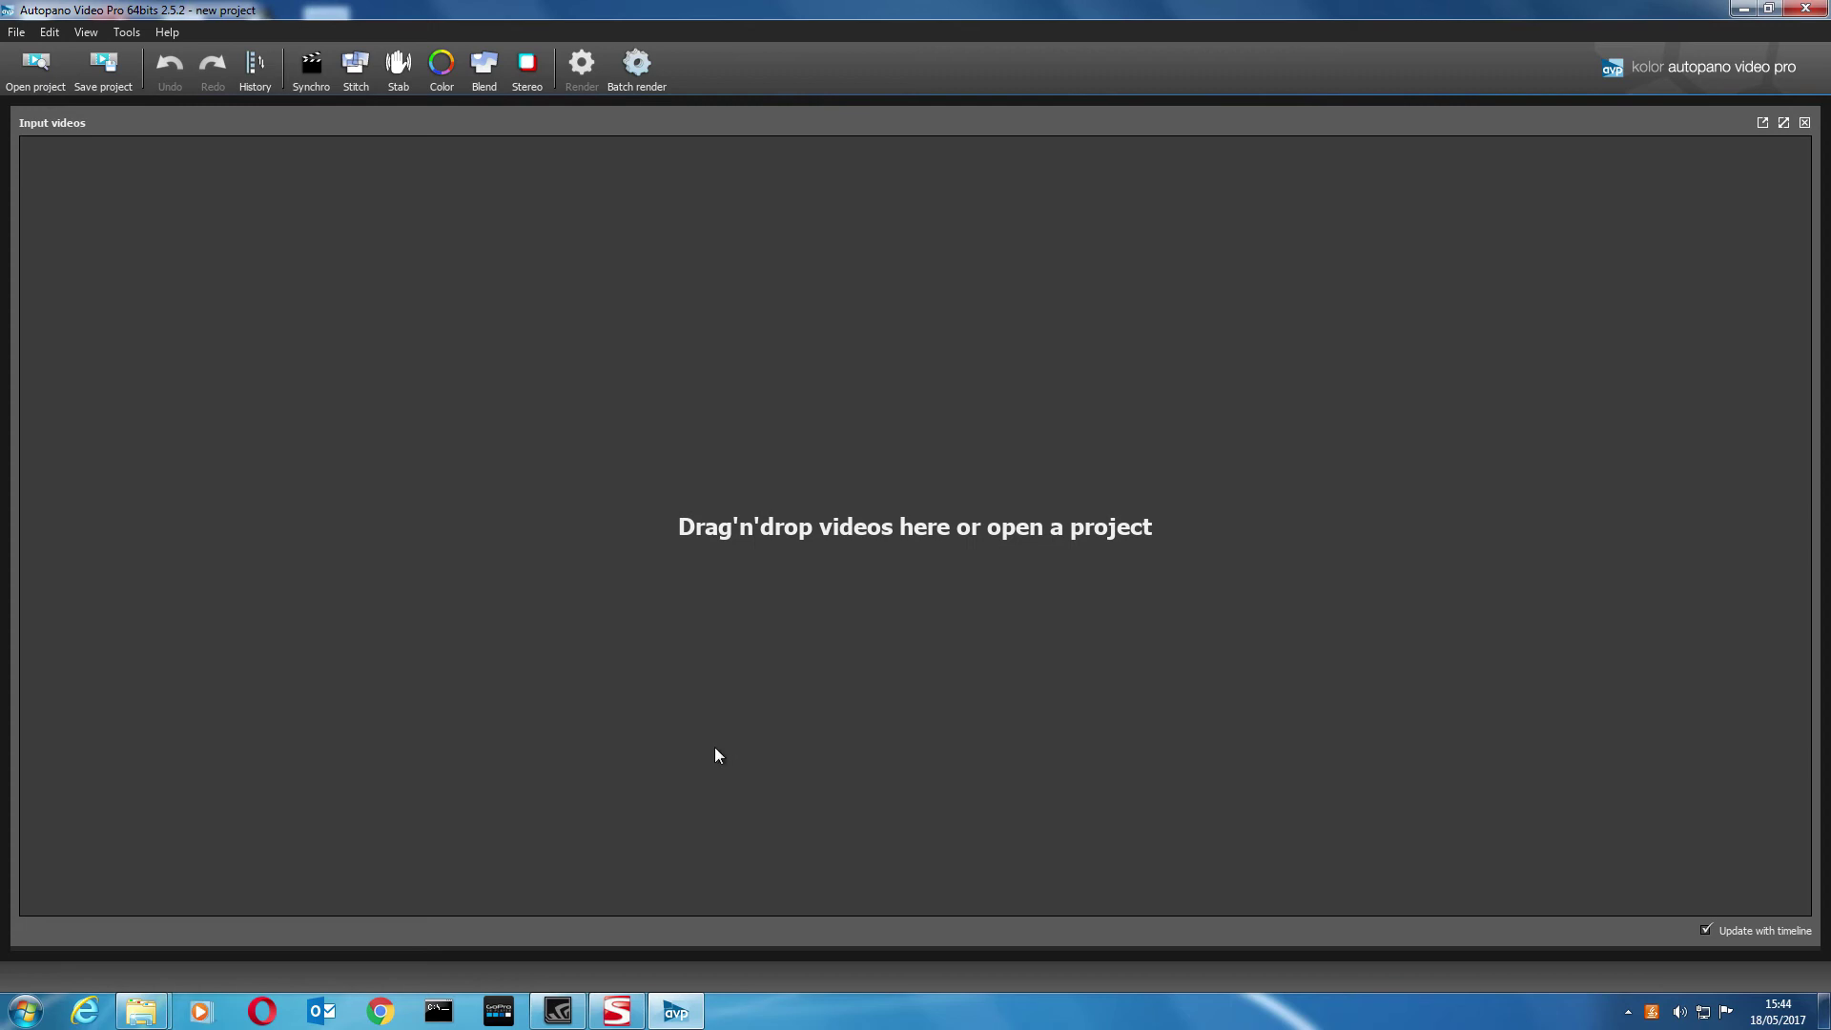
- Import the Country drive and Country drive - Copy videos from the Youtube folder, then minimize the folder window
{"action": "mouse_move", "coordinate": [170, 1017]}
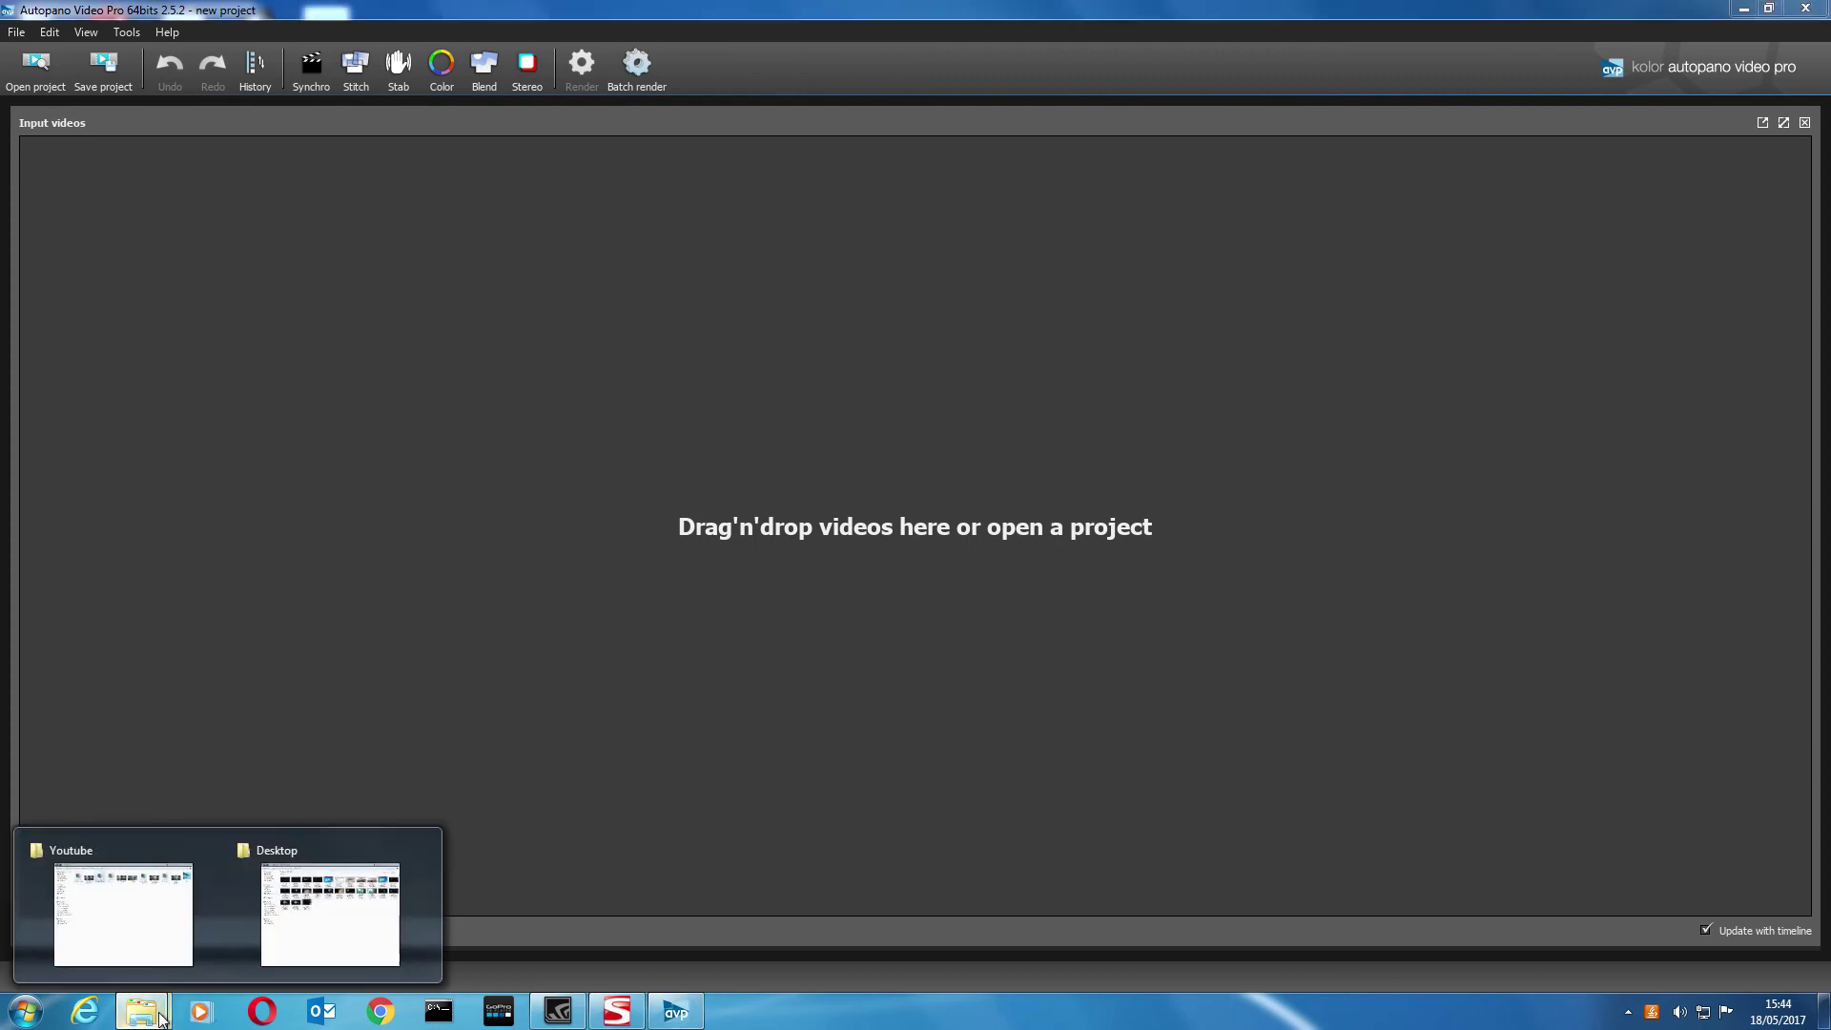
{"action": "left_click", "coordinate": [151, 849]}
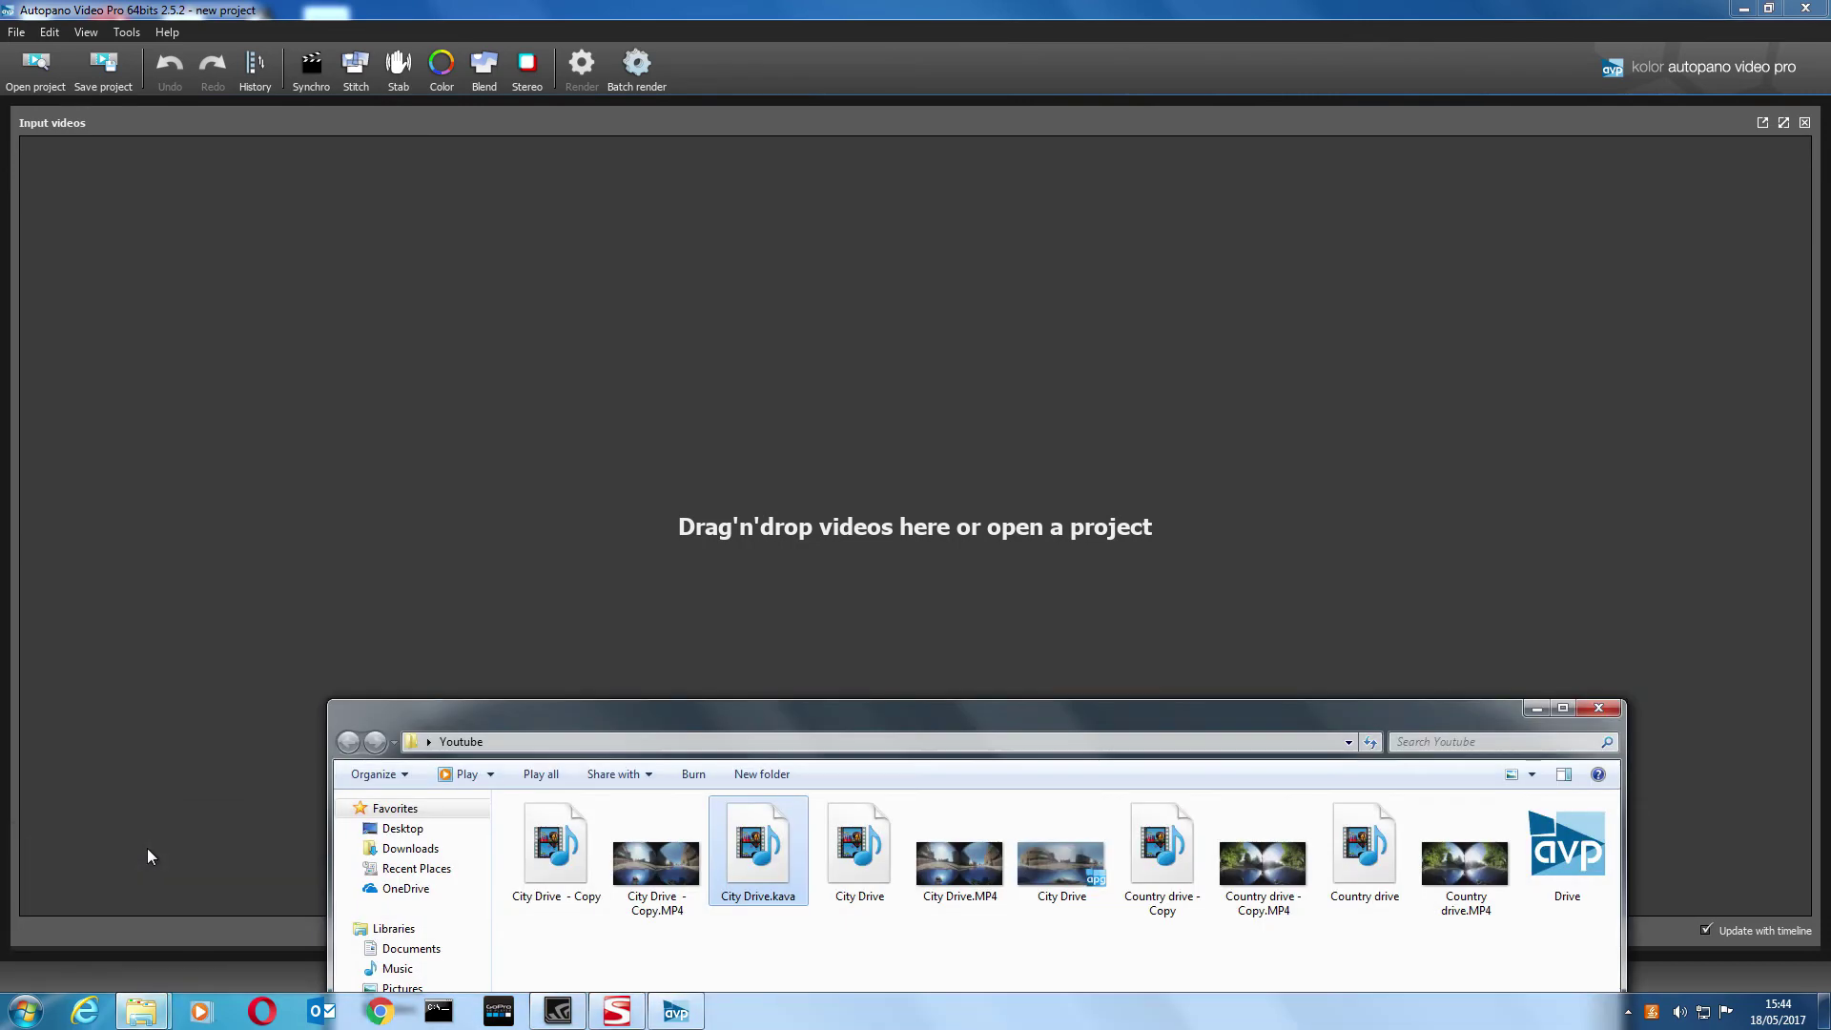
{"action": "left_click_drag", "start_coordinate": [1061, 720], "coordinate": [1199, 635]}
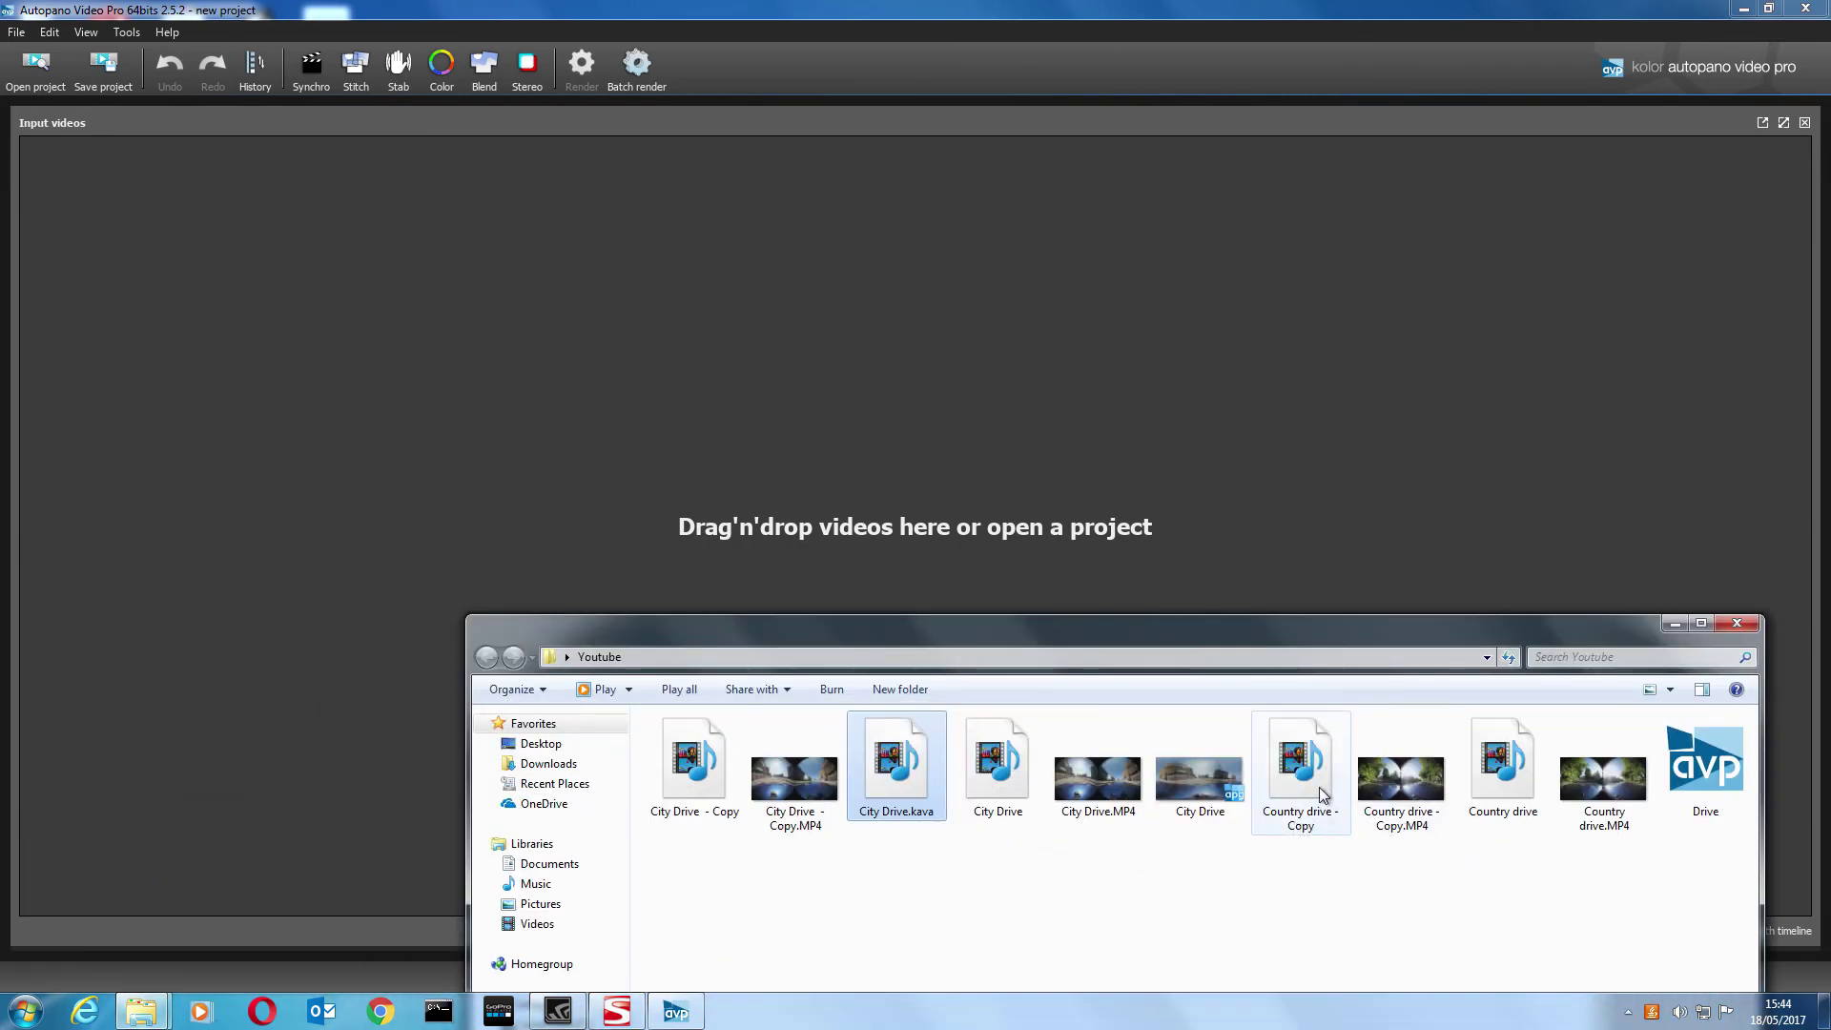
{"action": "left_click", "coordinate": [1510, 782]}
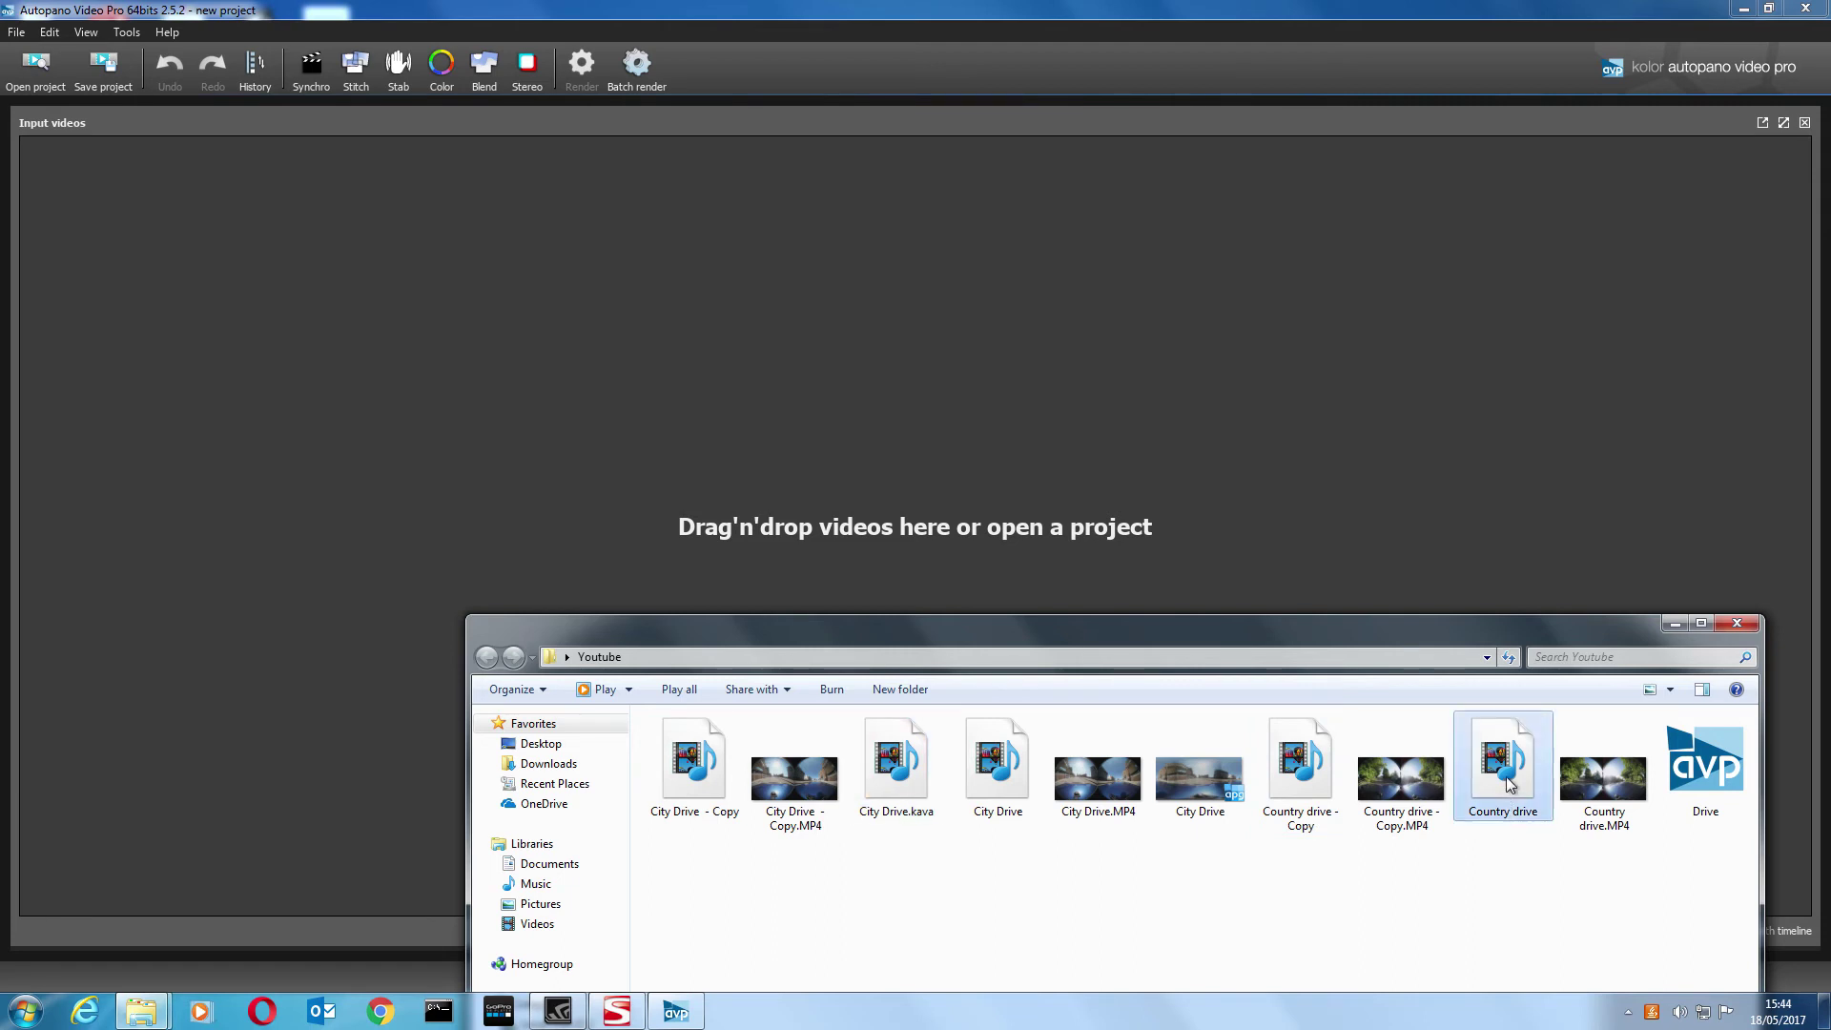
{"action": "left_click", "coordinate": [1303, 788], "text": "shift"}
{"action": "left_click", "coordinate": [1420, 875]}
{"action": "left_click", "coordinate": [1315, 795]}
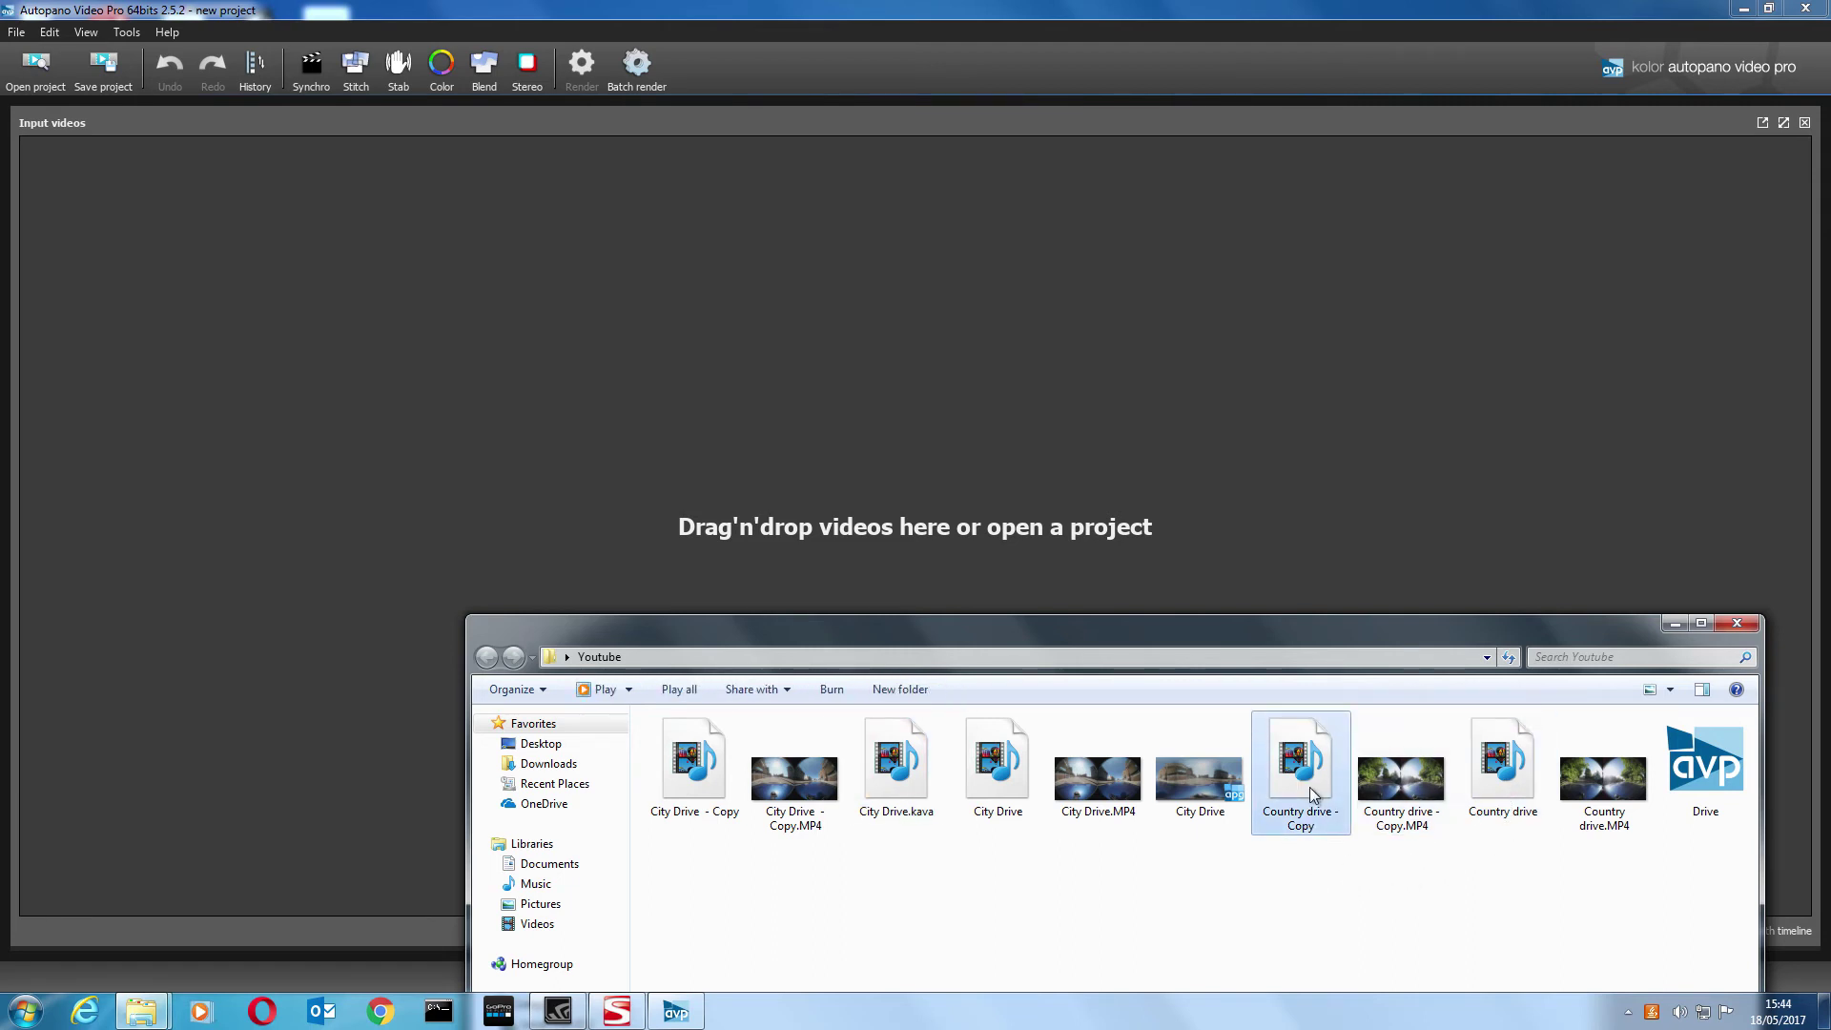
{"action": "left_click", "coordinate": [1513, 776], "text": "ctrl"}
{"action": "left_click_drag", "start_coordinate": [1281, 790], "coordinate": [1050, 490]}
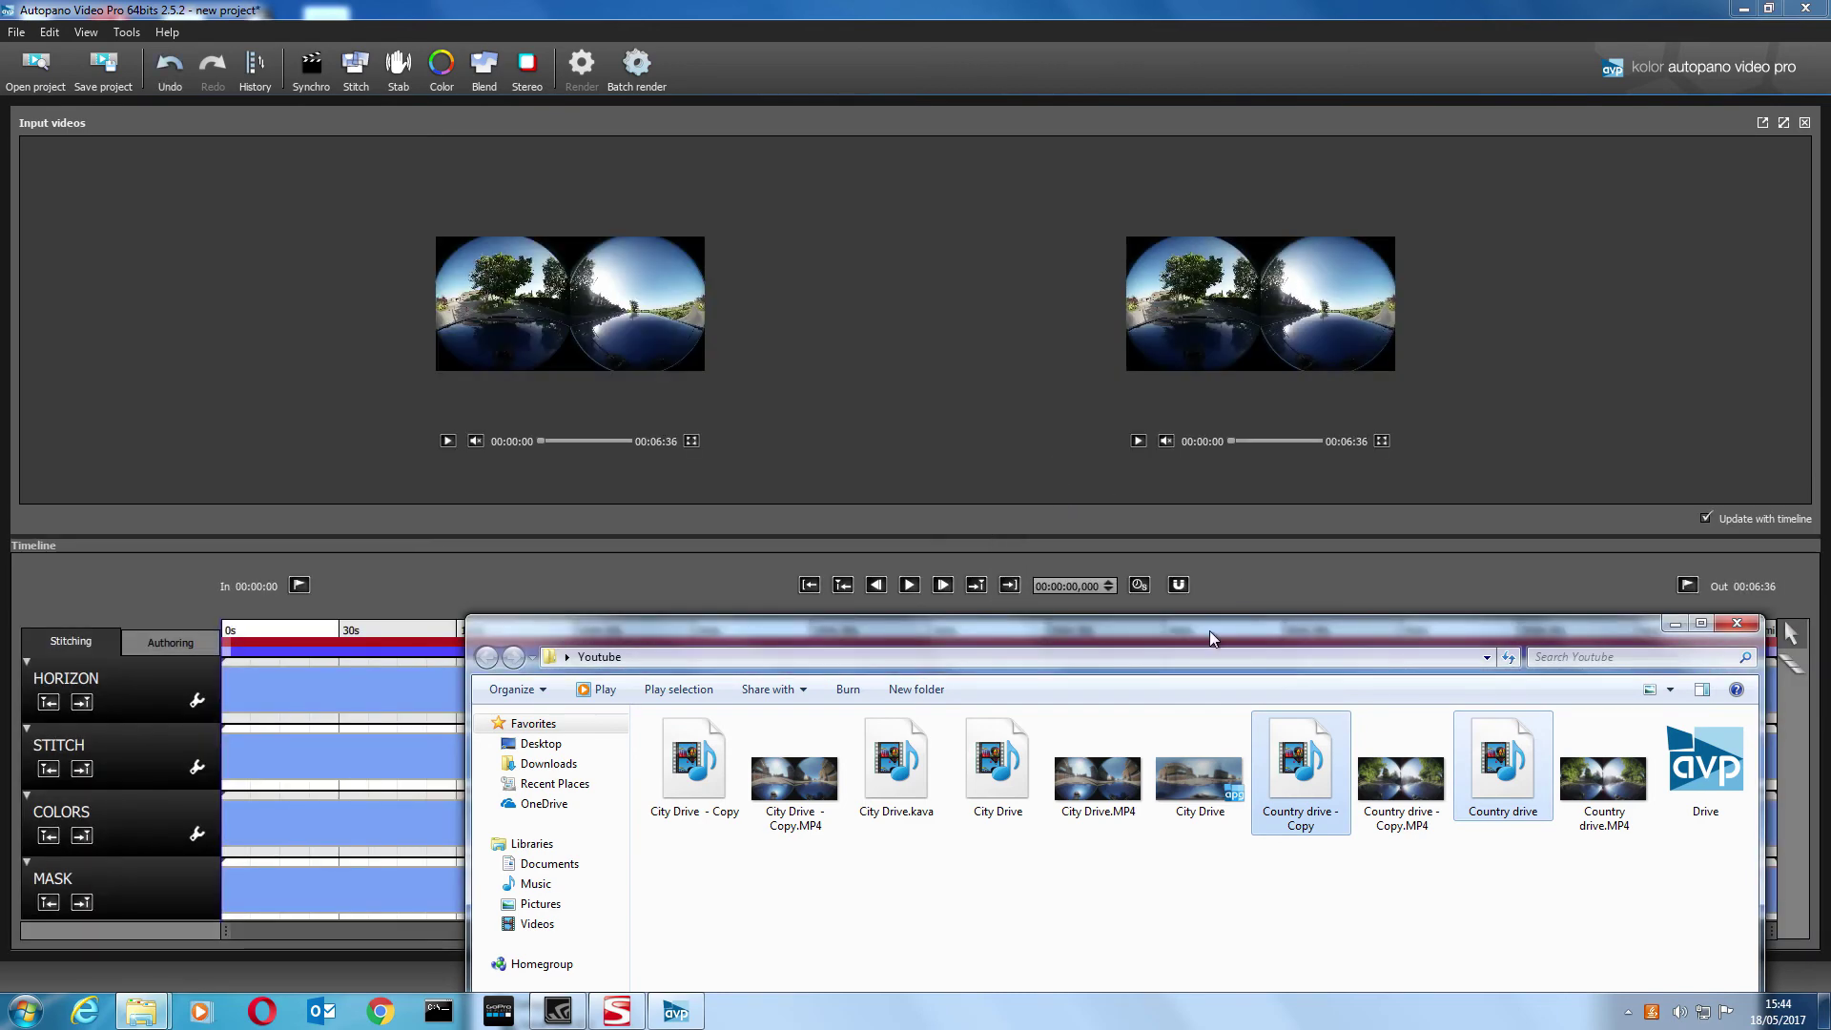
{"action": "left_click_drag", "start_coordinate": [1209, 631], "coordinate": [1054, 687]}
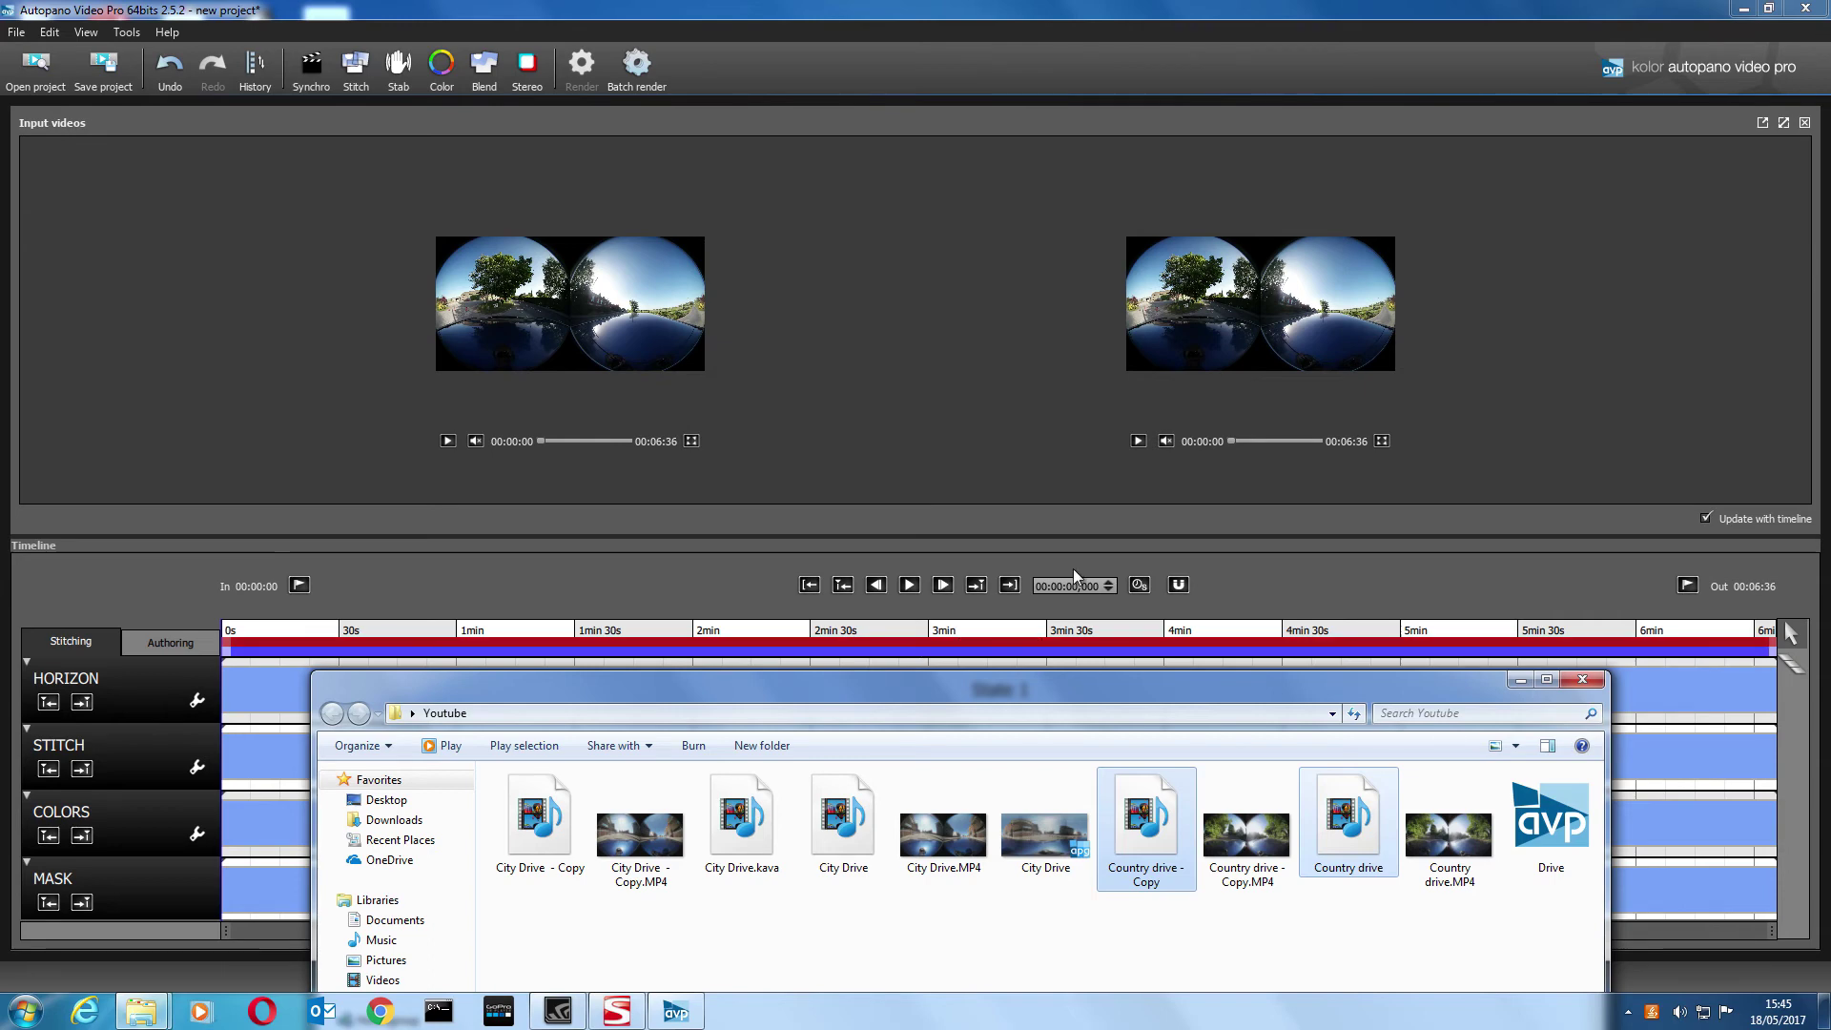
{"action": "left_click", "coordinate": [1519, 681]}
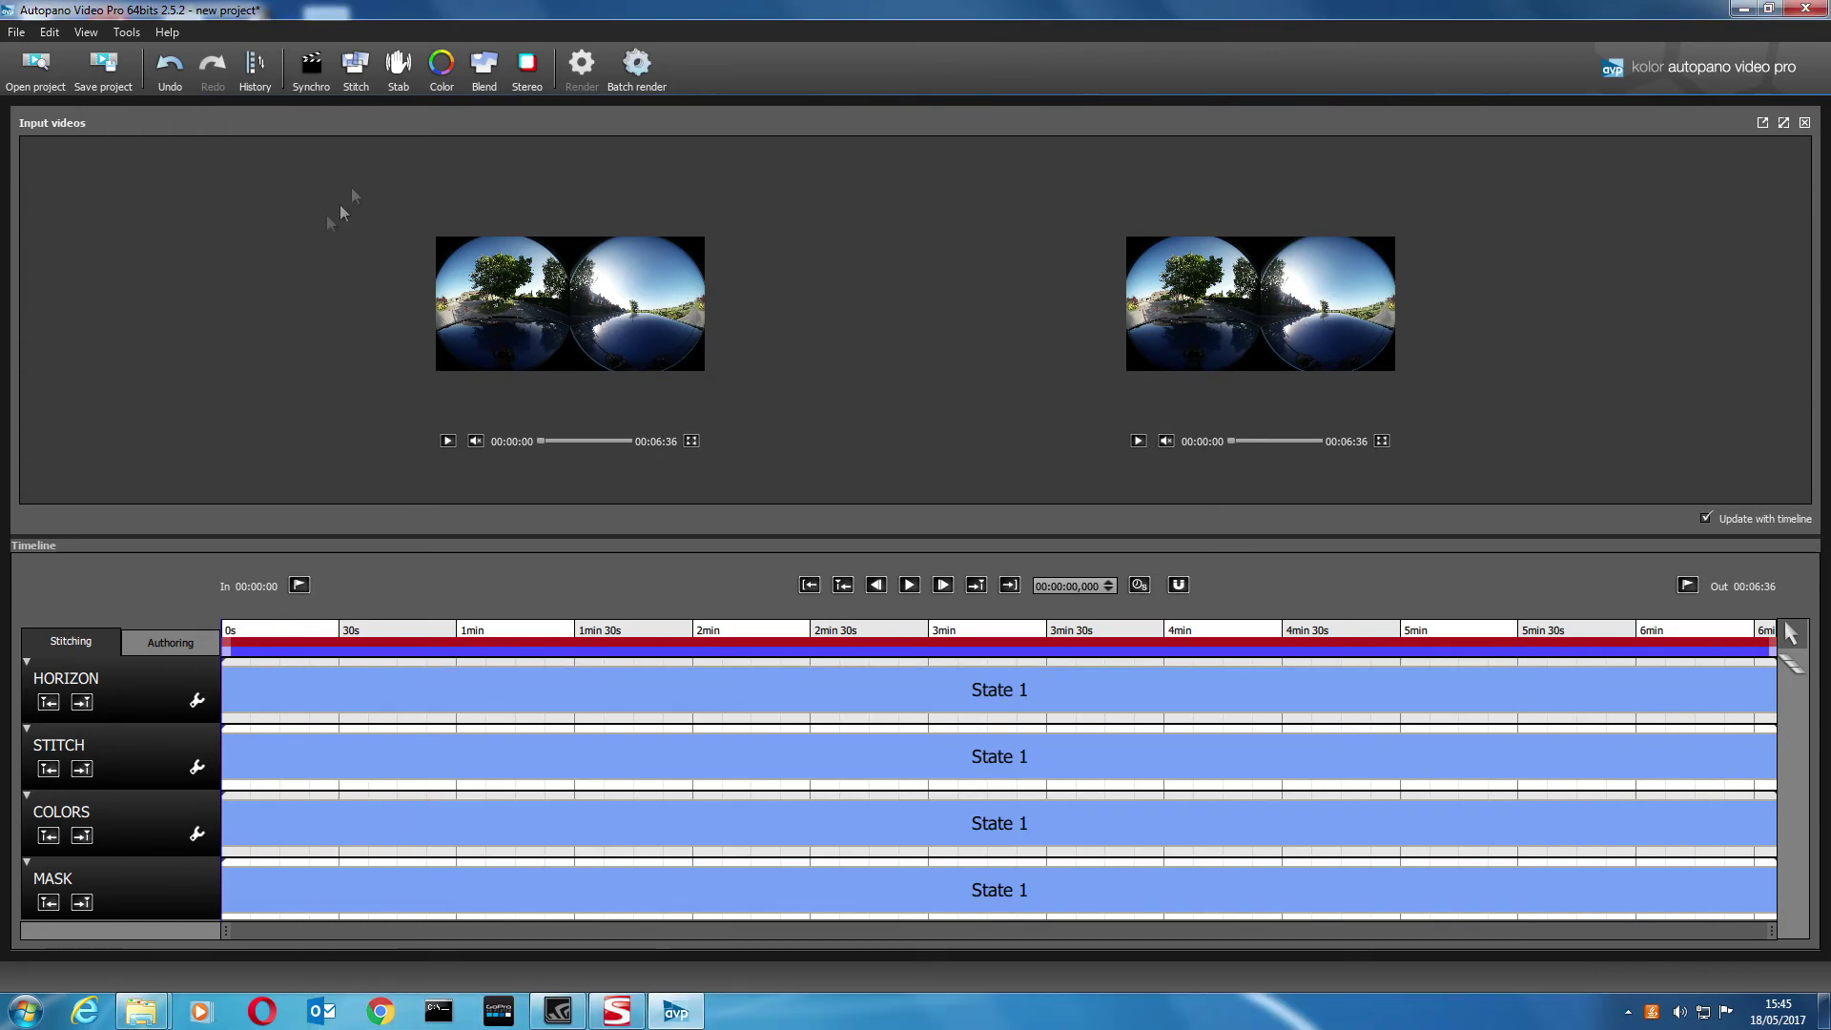
- Stitch the Country drive videos at about 13.8 s with the City Drive panorama file as the template
{"action": "left_click", "coordinate": [275, 636]}
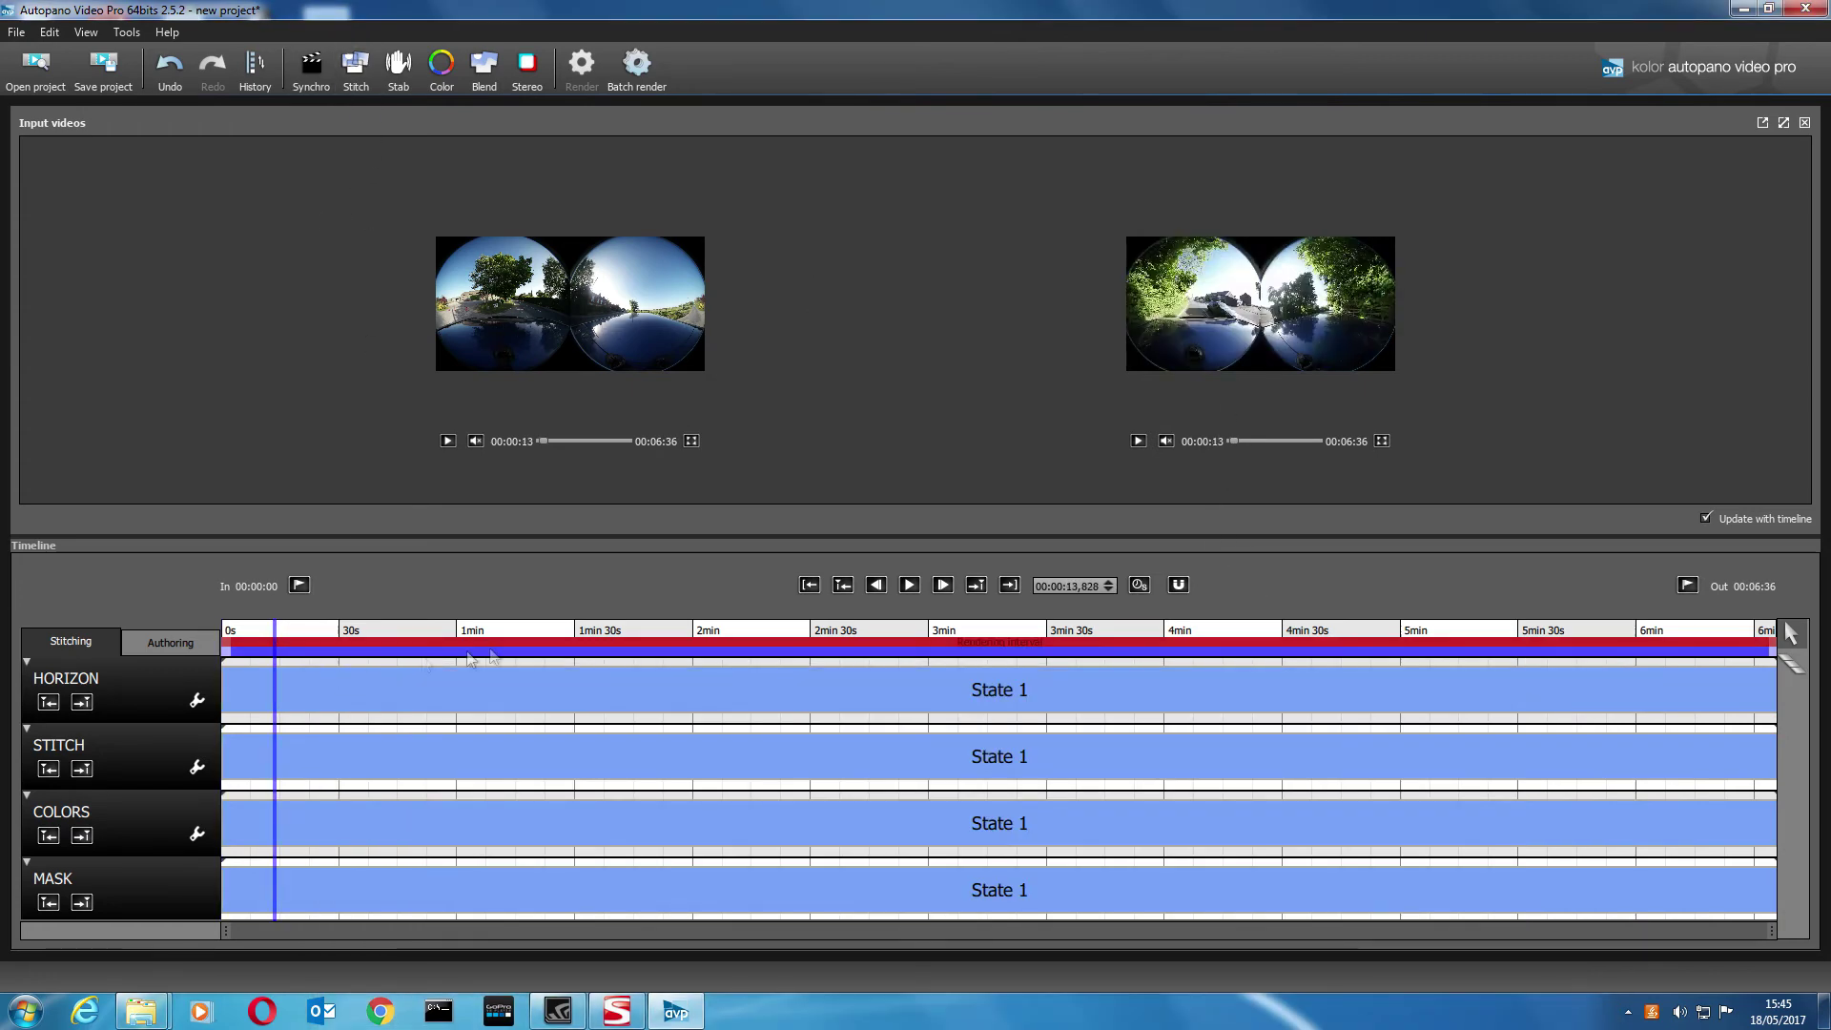
{"action": "left_click", "coordinate": [358, 69]}
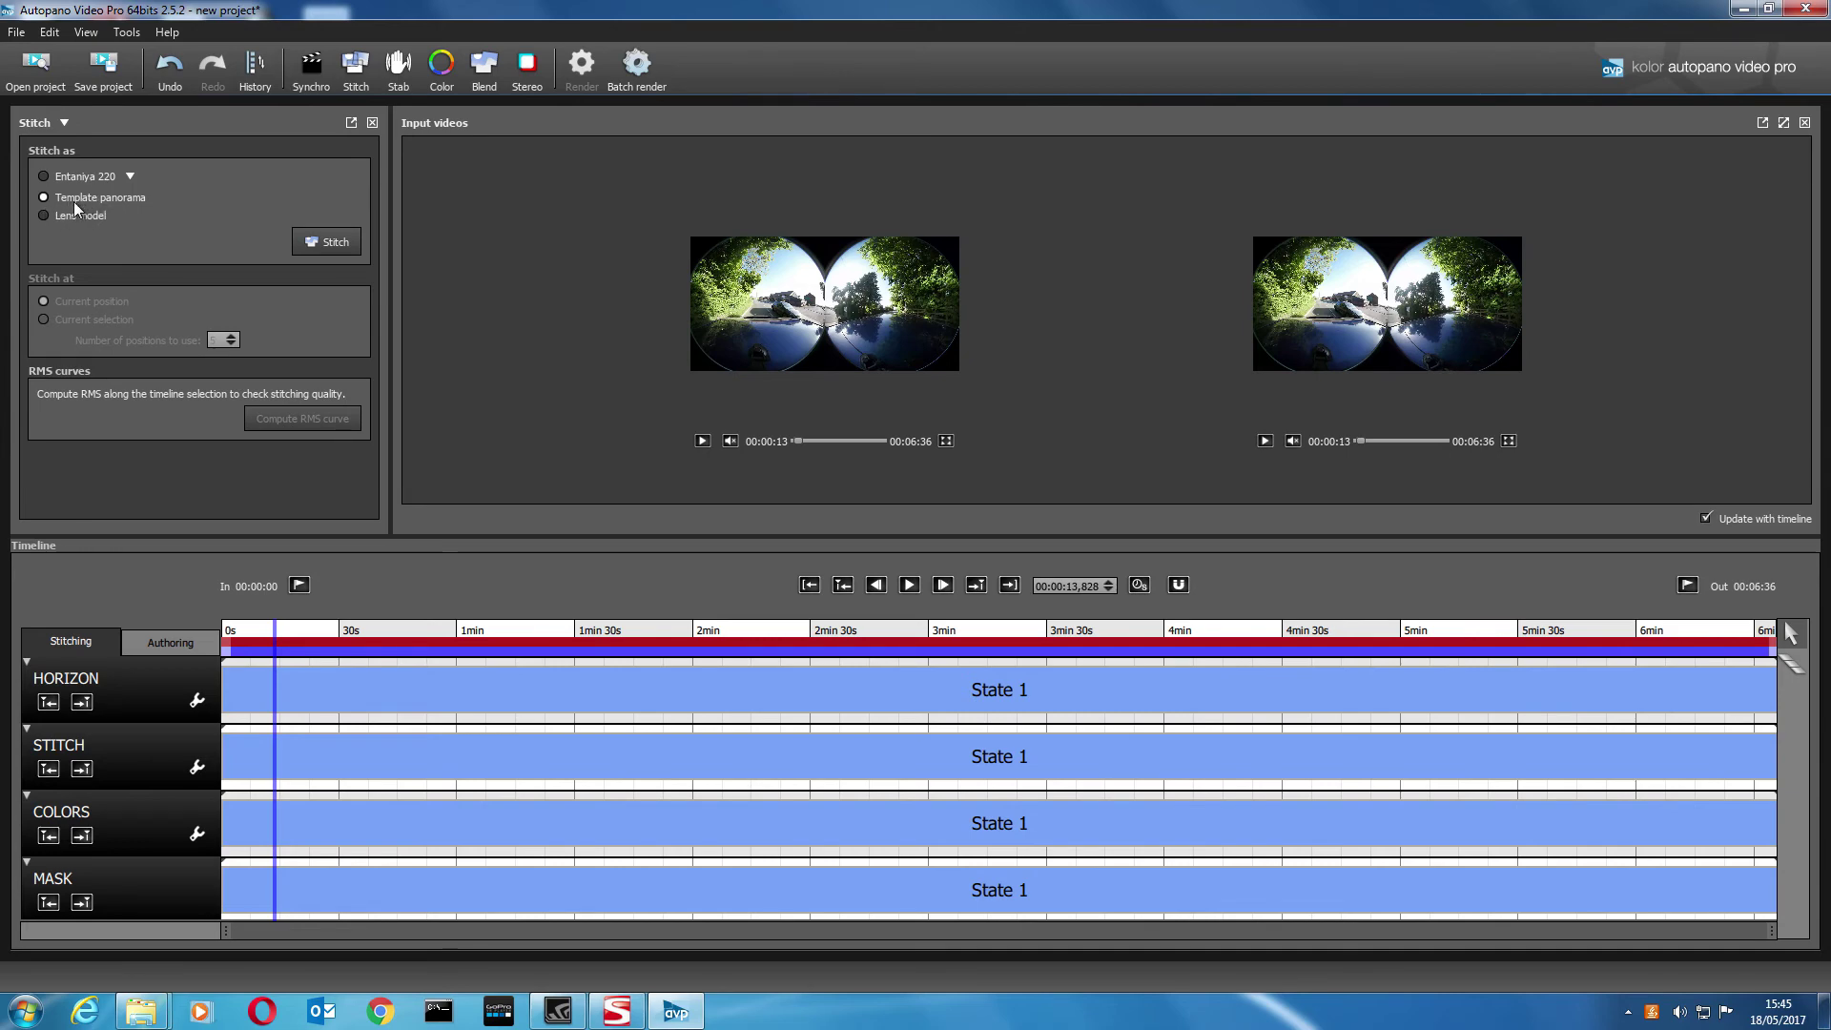
{"action": "left_click", "coordinate": [325, 242]}
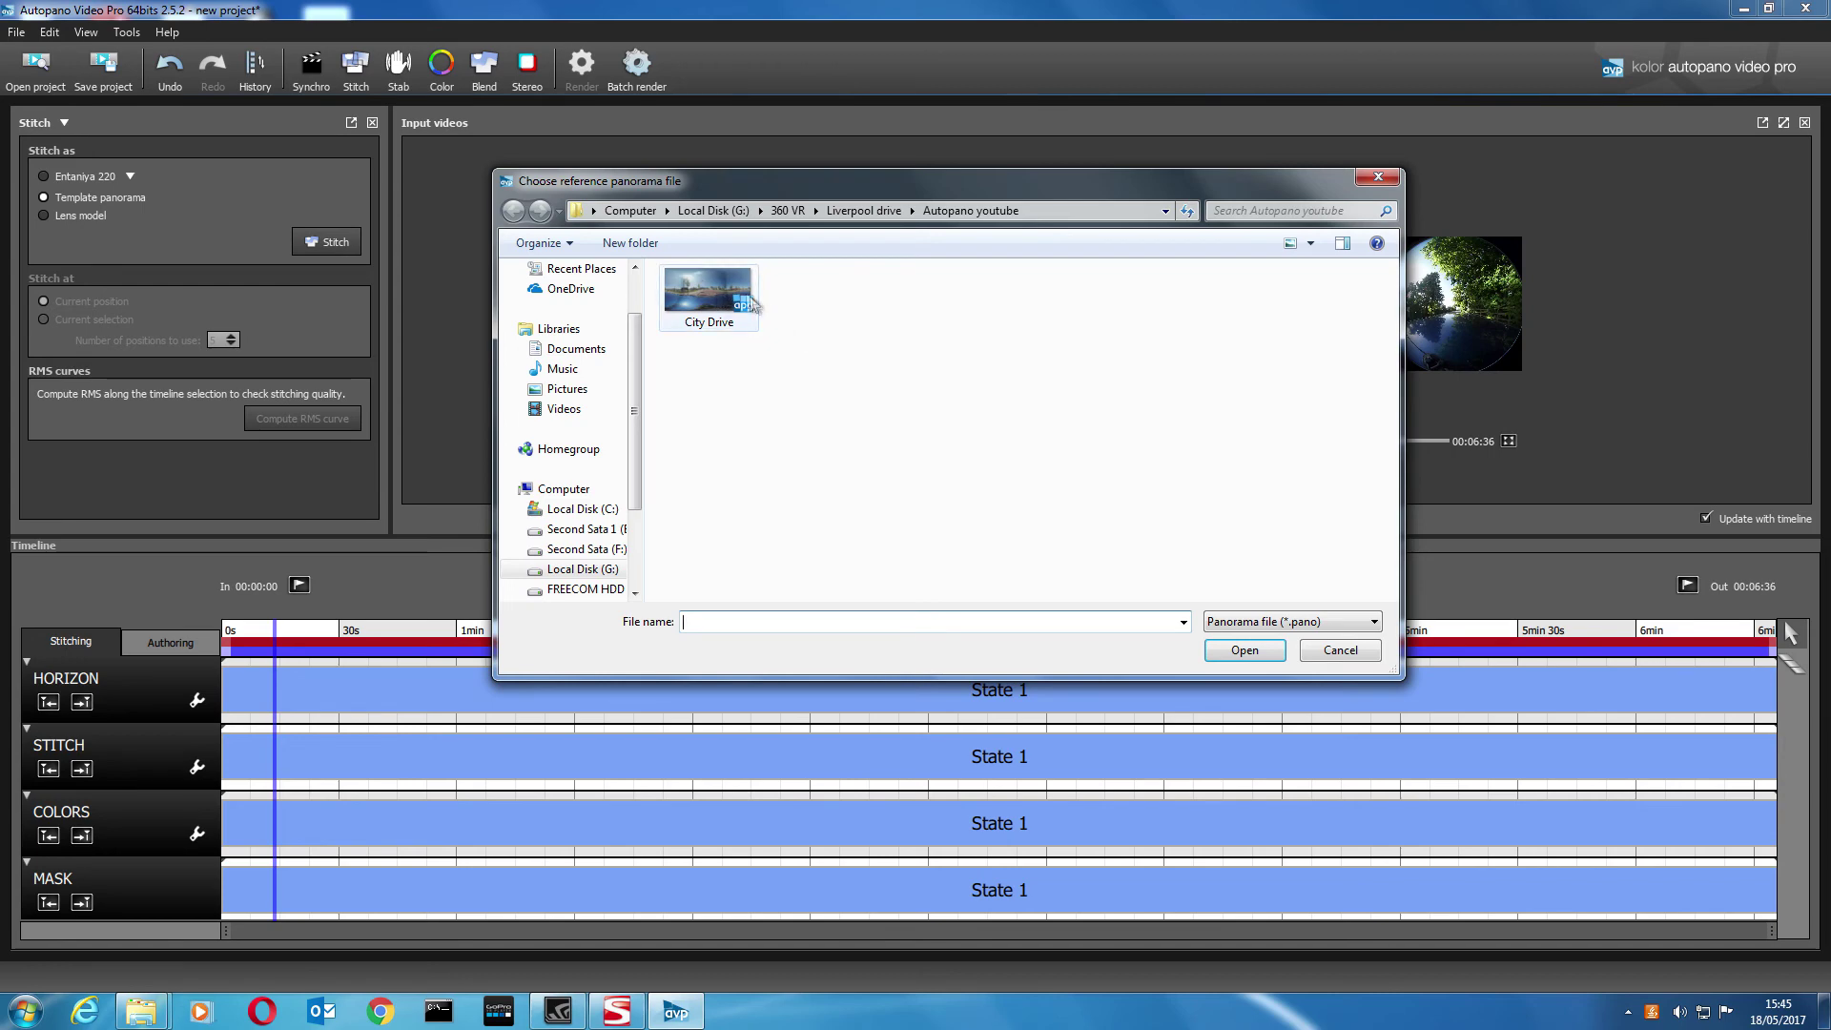
{"action": "left_click", "coordinate": [706, 298]}
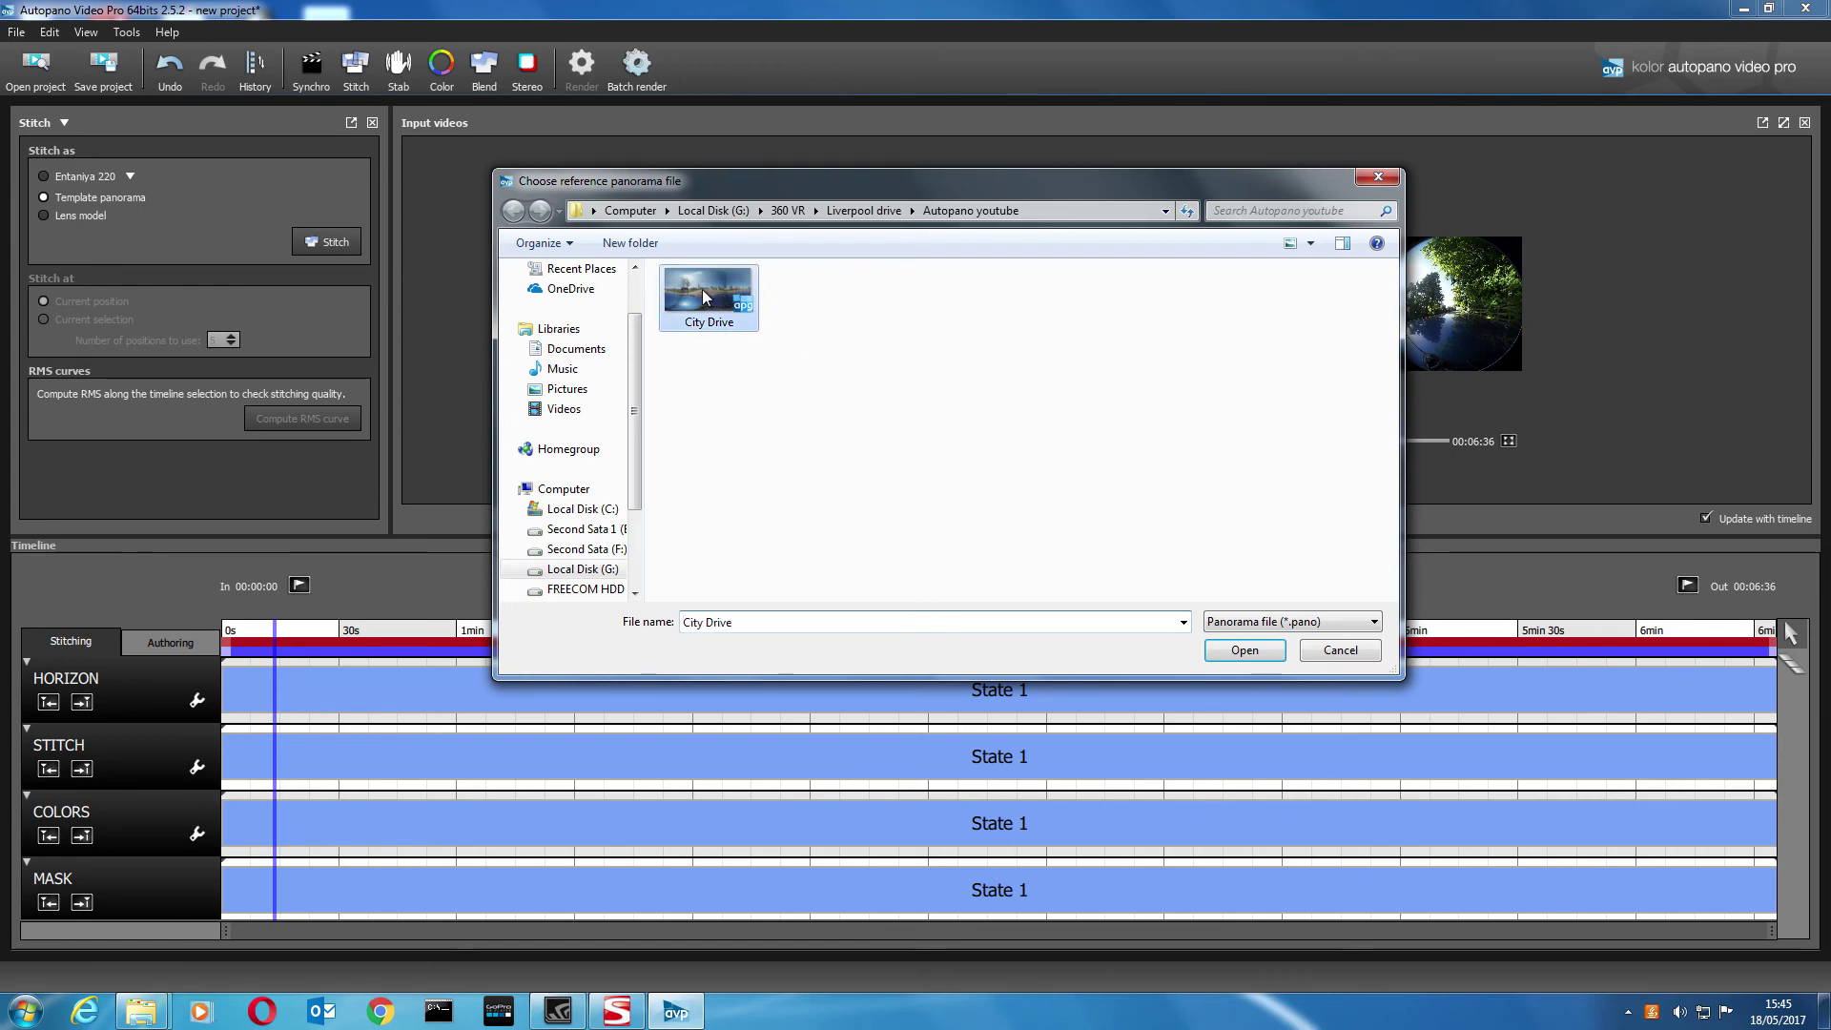
{"action": "left_click", "coordinate": [1246, 650]}
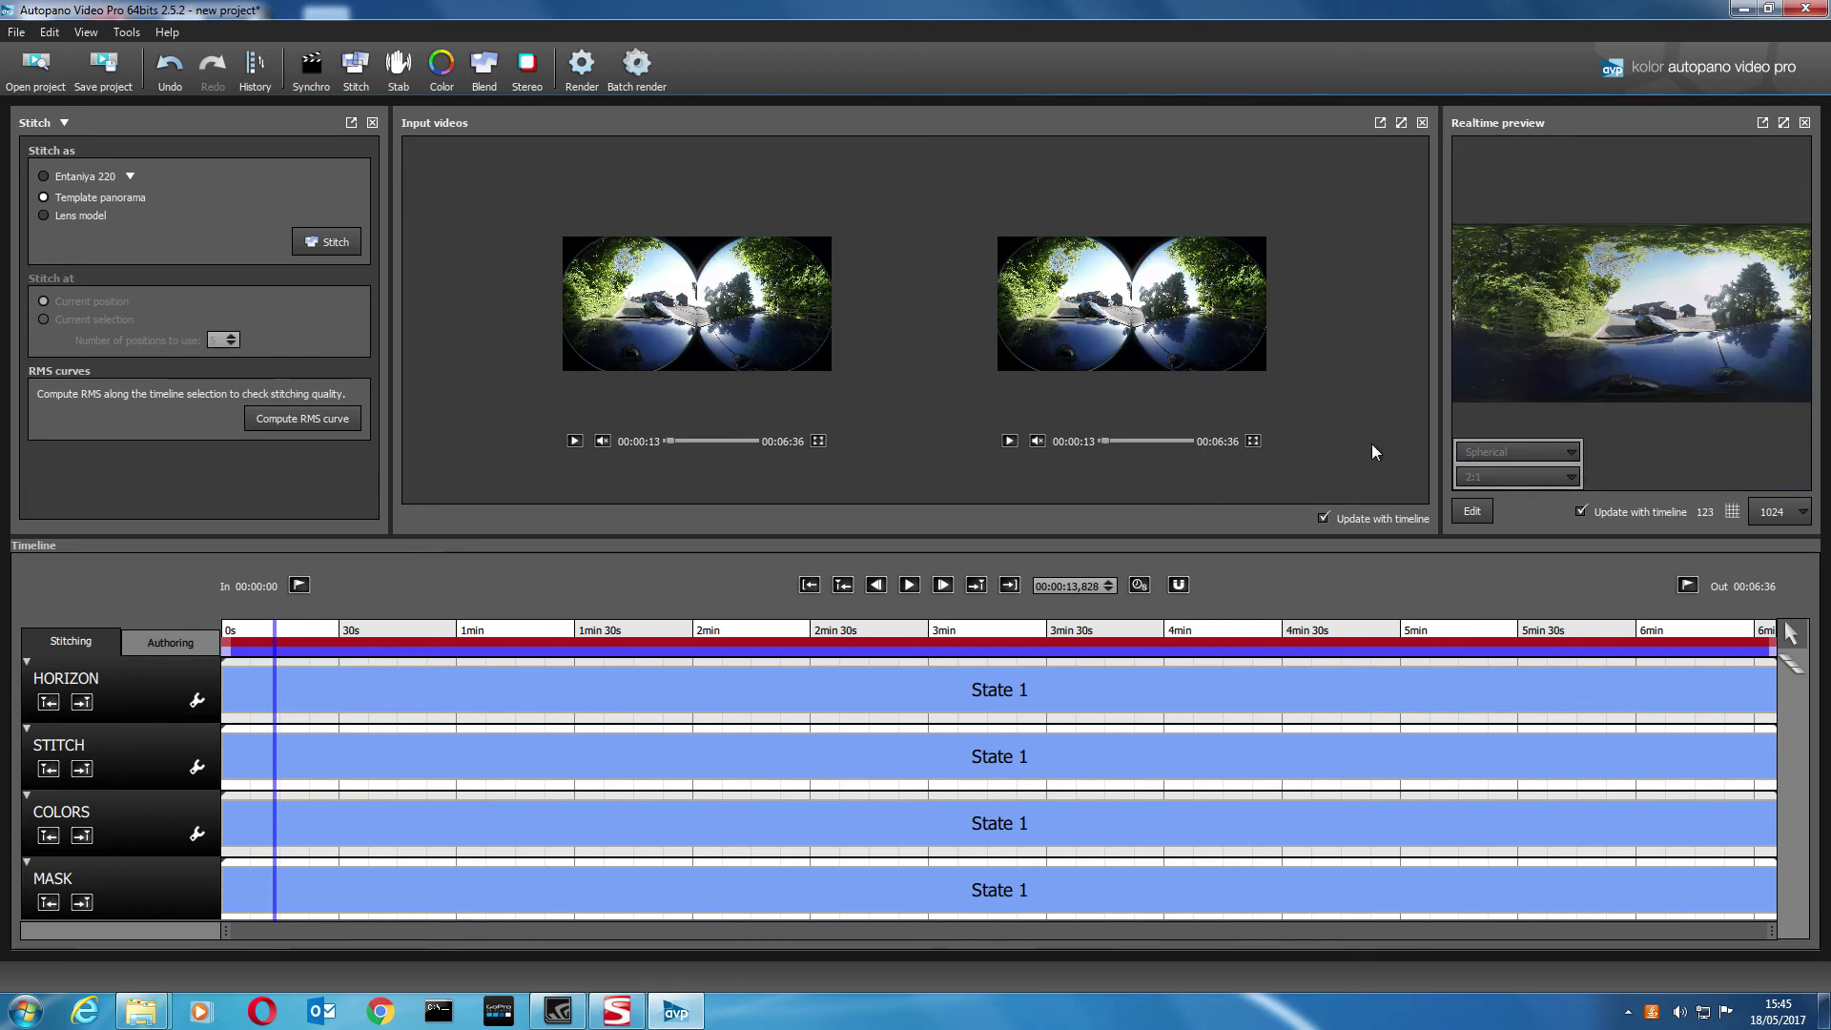
- Show the realtime preview full screen and play the stitched Country drive panorama to examine it
{"action": "left_click", "coordinate": [1783, 123]}
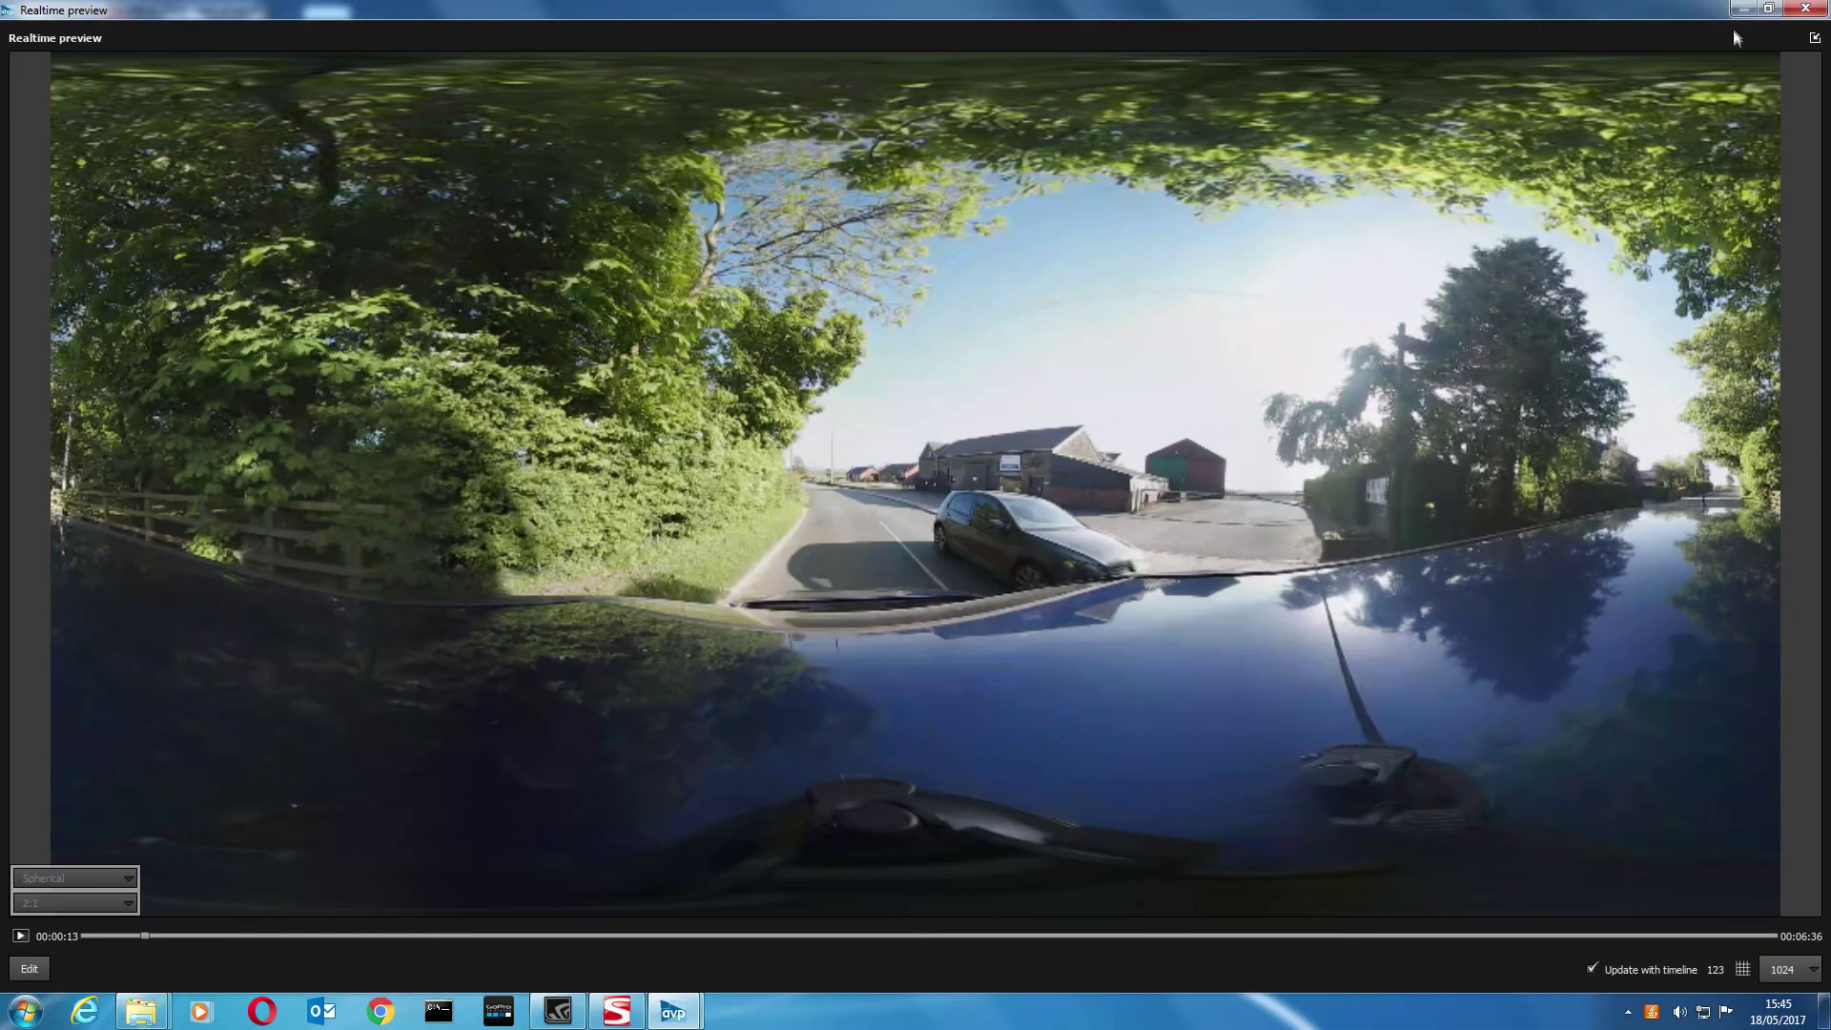
{"action": "left_click", "coordinate": [20, 936]}
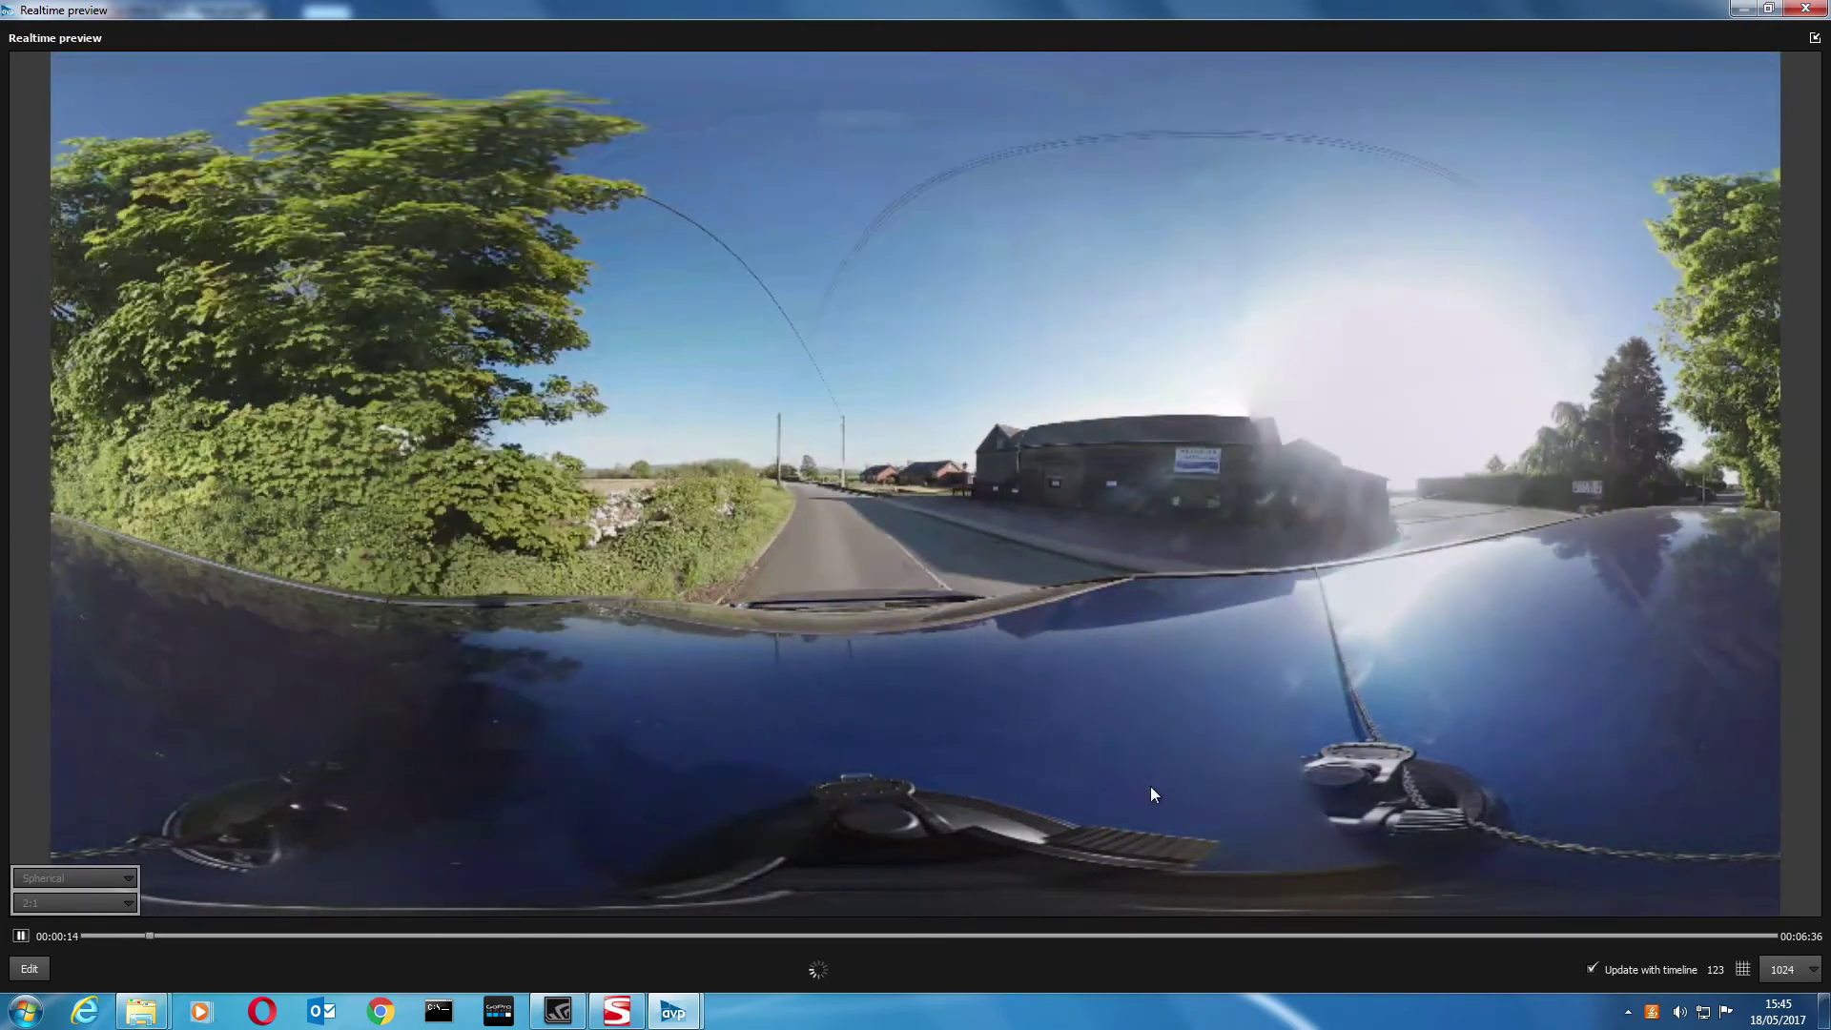